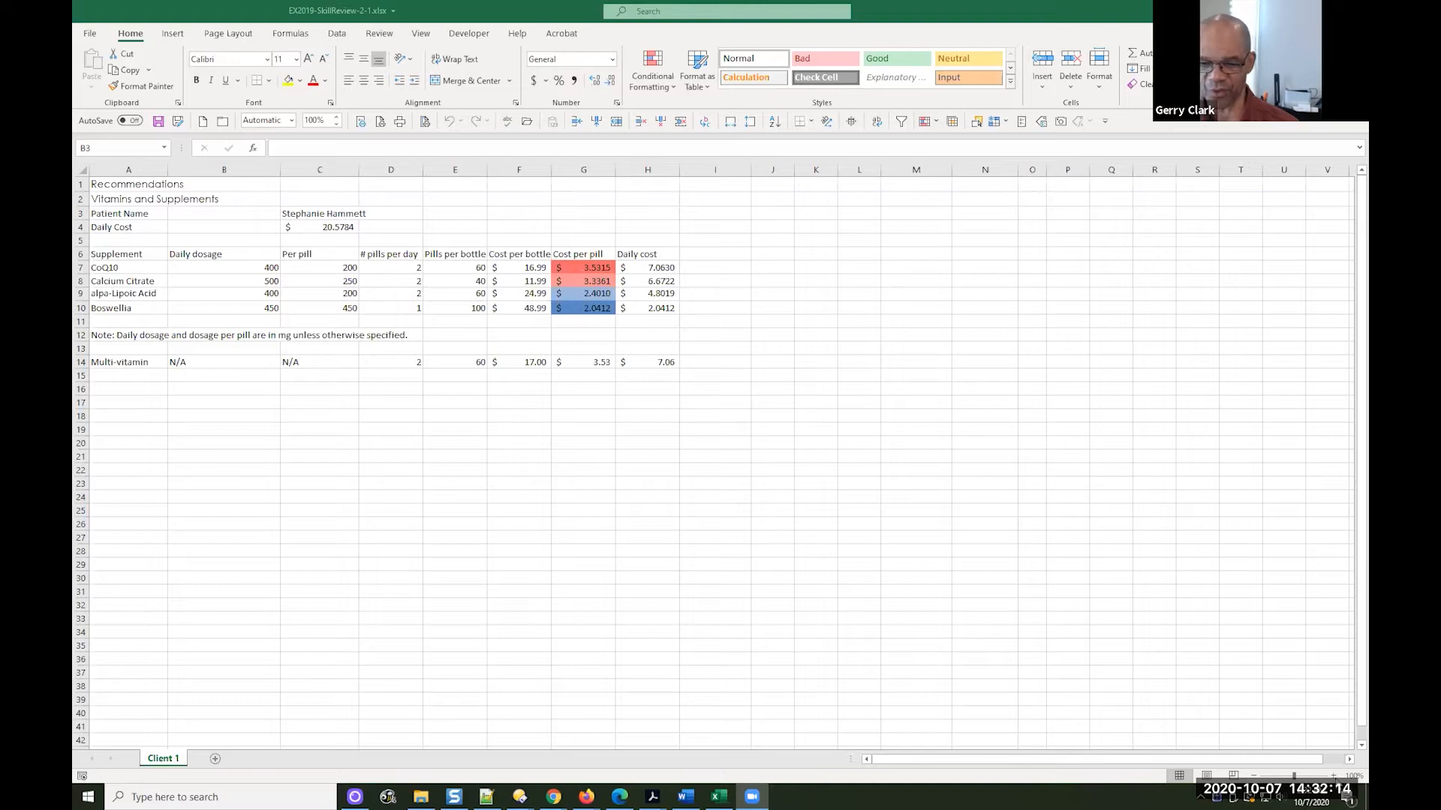
Zoom the Client 1 worksheet in to 160%
left_click(1333, 775)
left_click(1333, 775)
left_click(1333, 776)
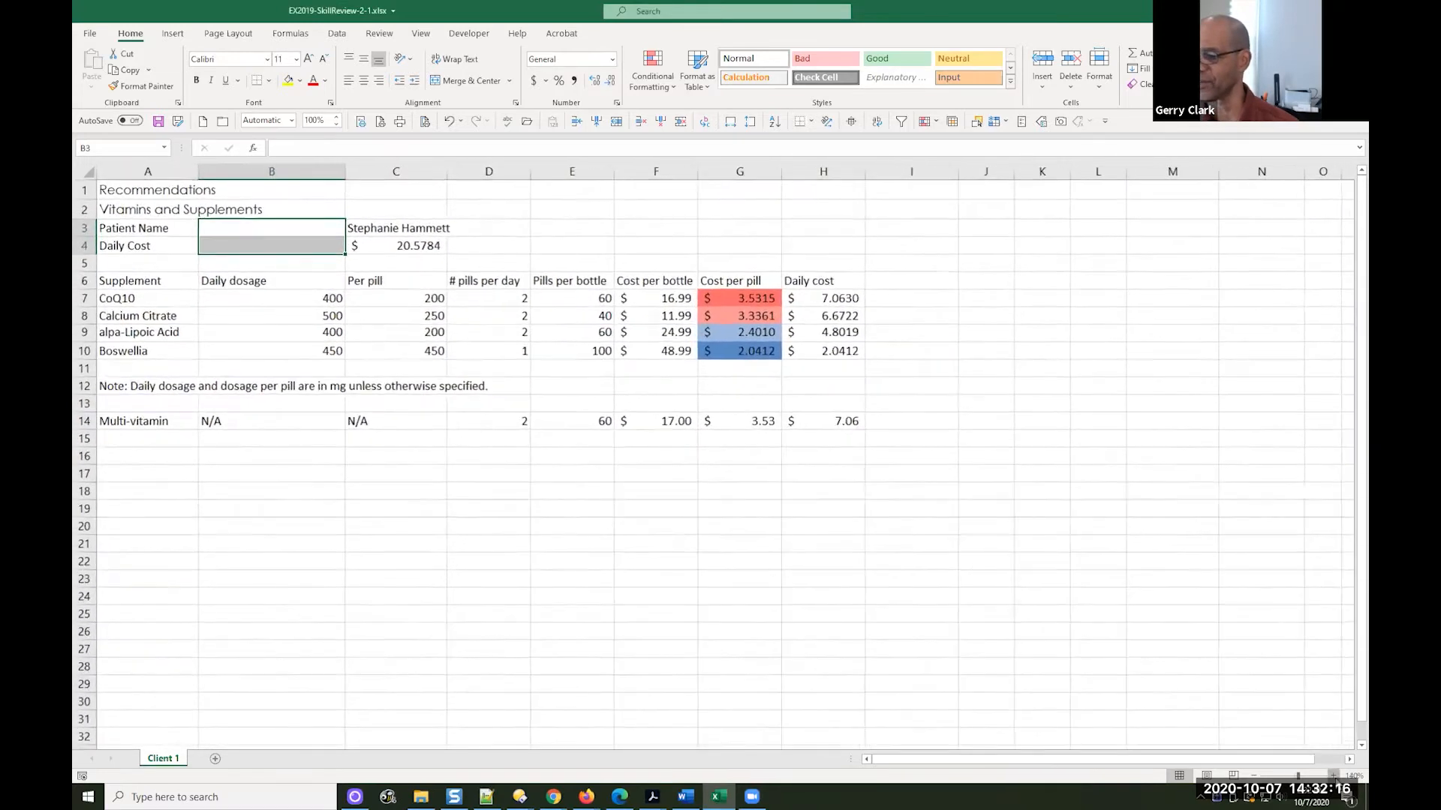
left_click(1333, 776)
left_click(1333, 776)
left_click_drag(1111, 760, 1082, 760)
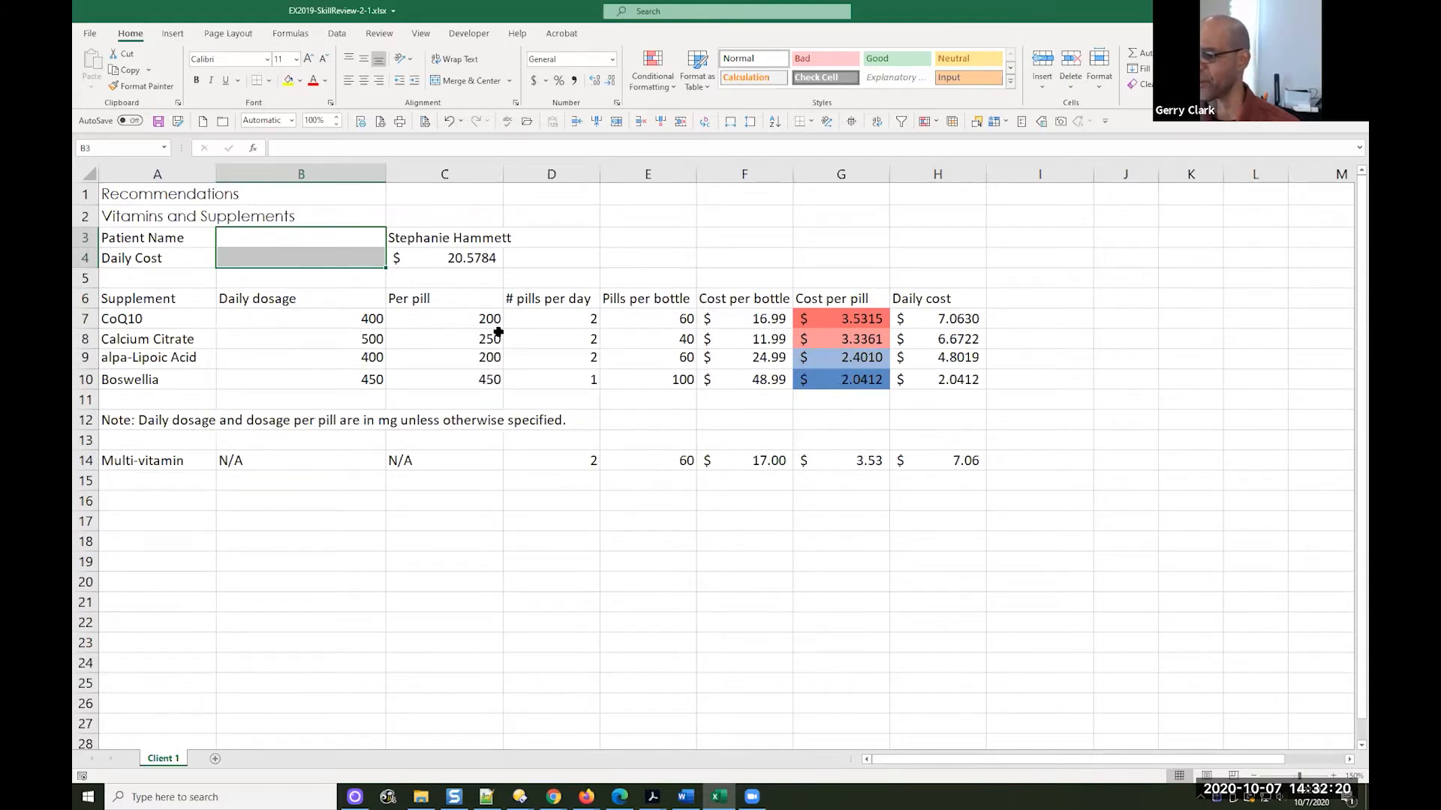
left_click(1333, 776)
left_click_drag(1197, 760, 1108, 746)
Save a copy of the workbook in the same folder as GC EX2019-SkillReview-2-1.xlsx
left_click(163, 121)
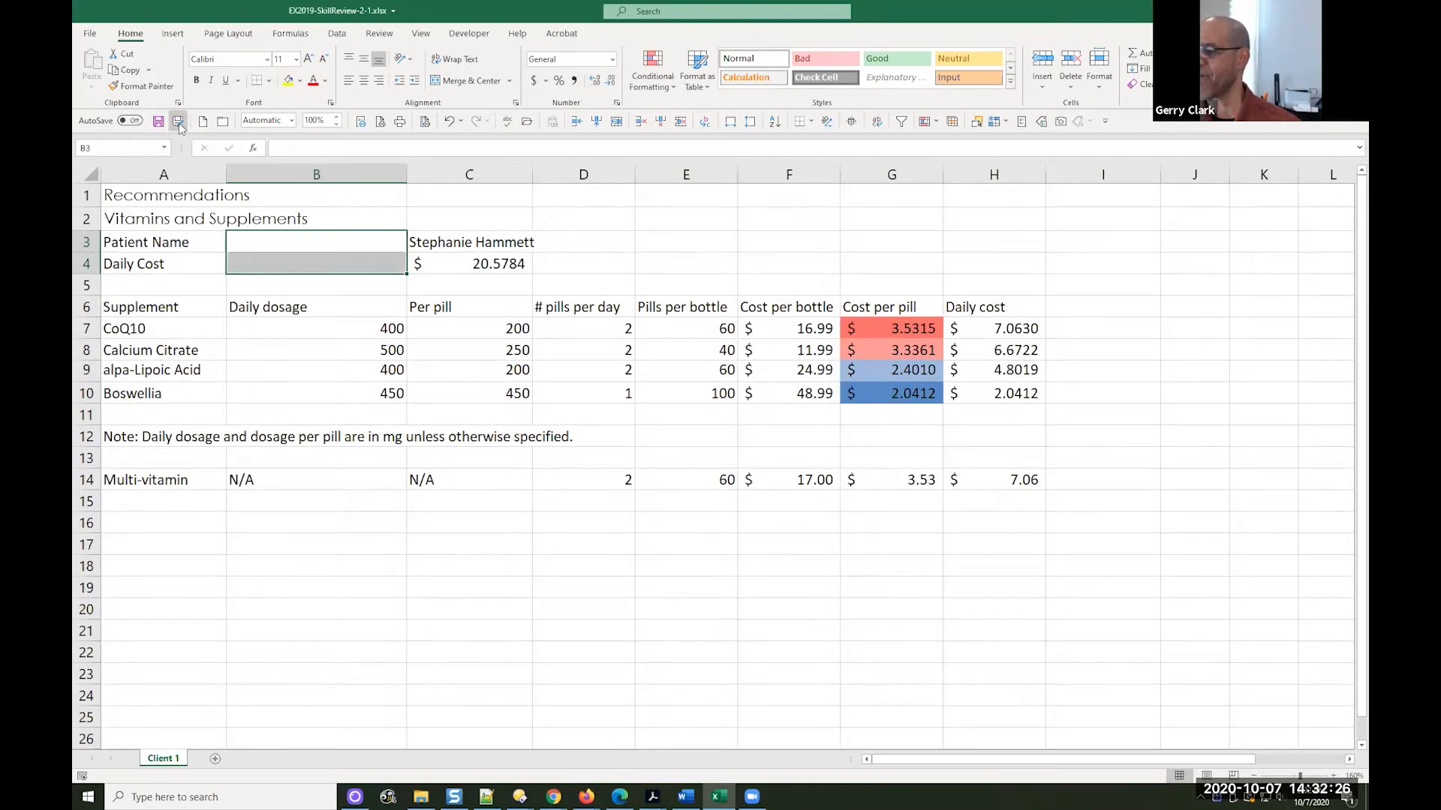
left_click(178, 122)
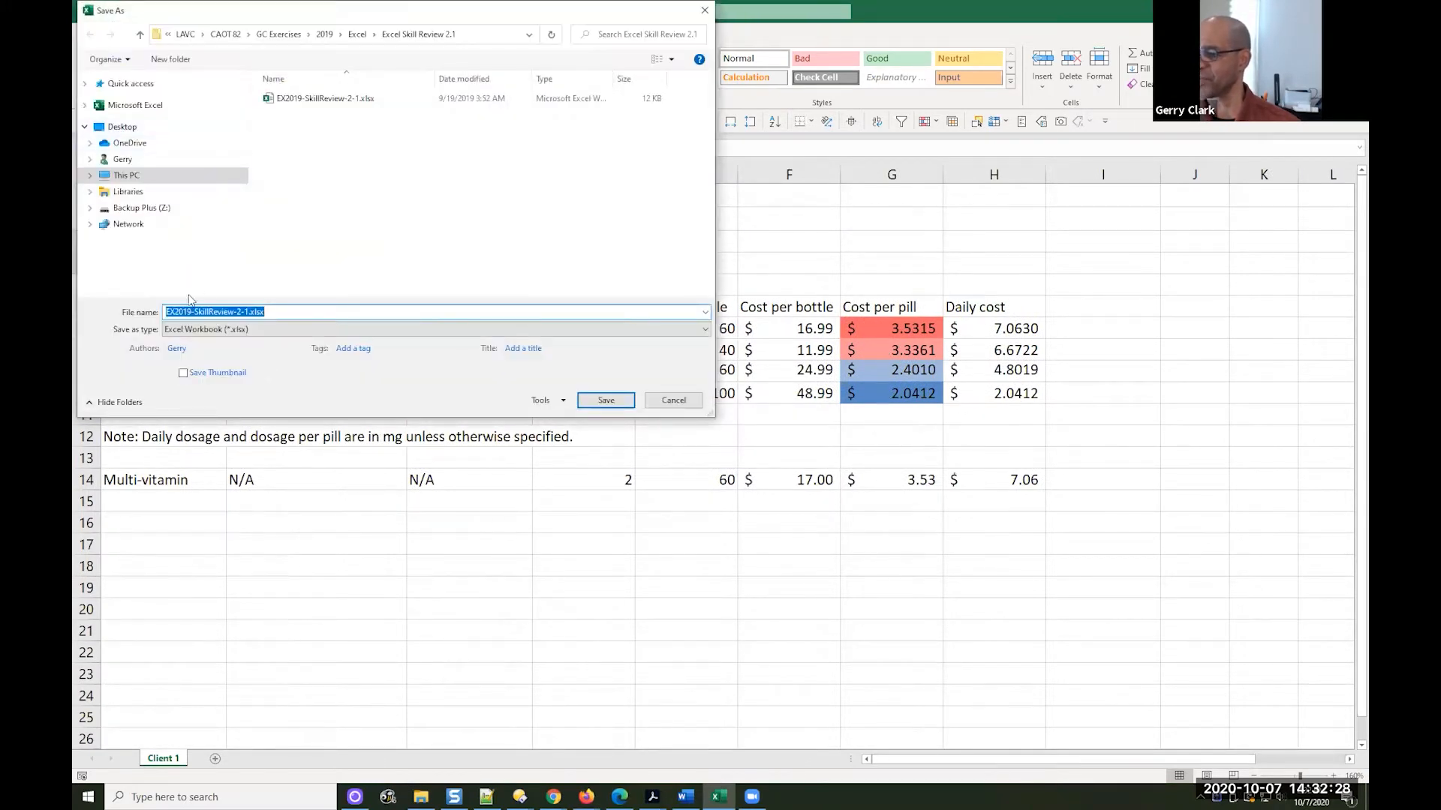
left_click(167, 313)
type("g")
key("BackSpace")
type("GC")
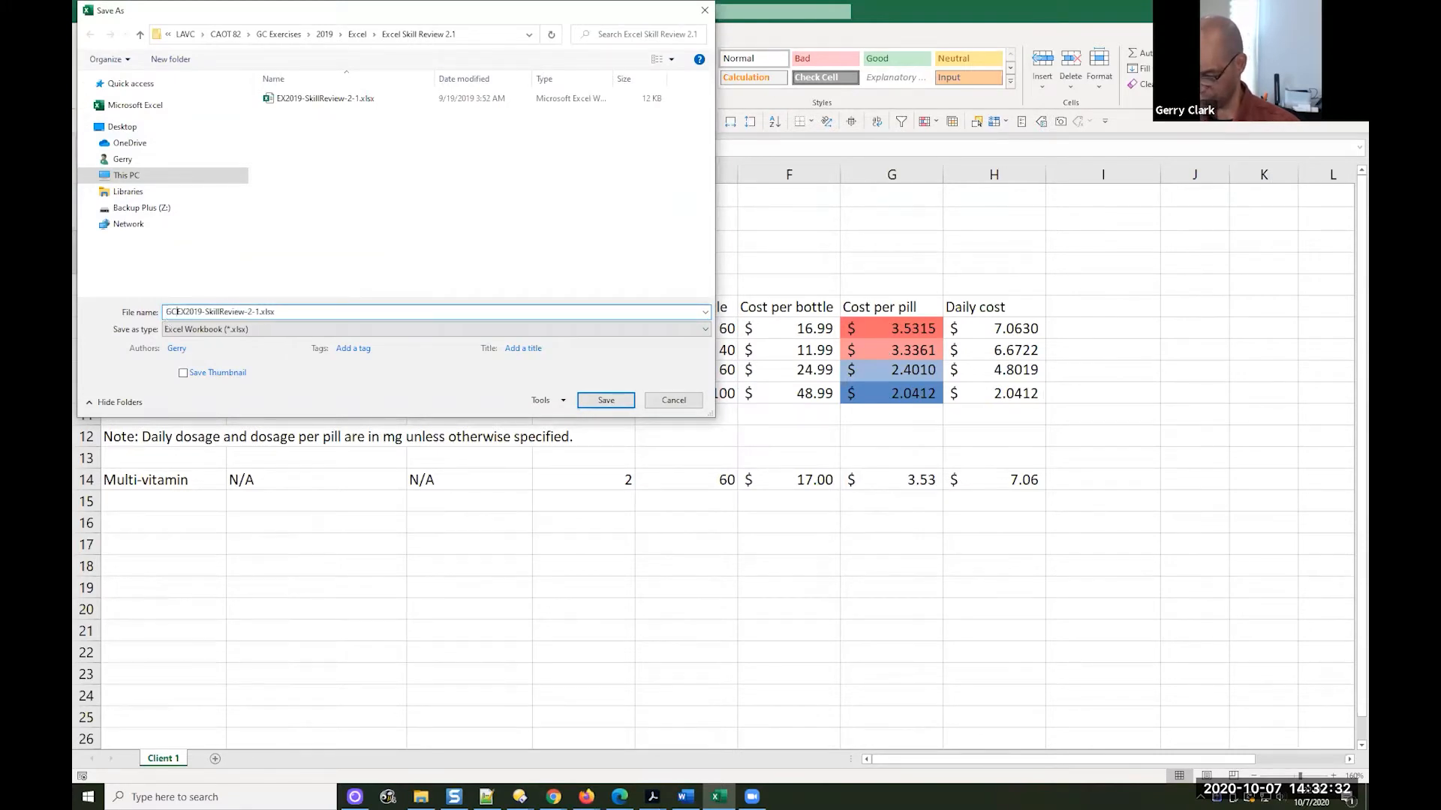
key("Return")
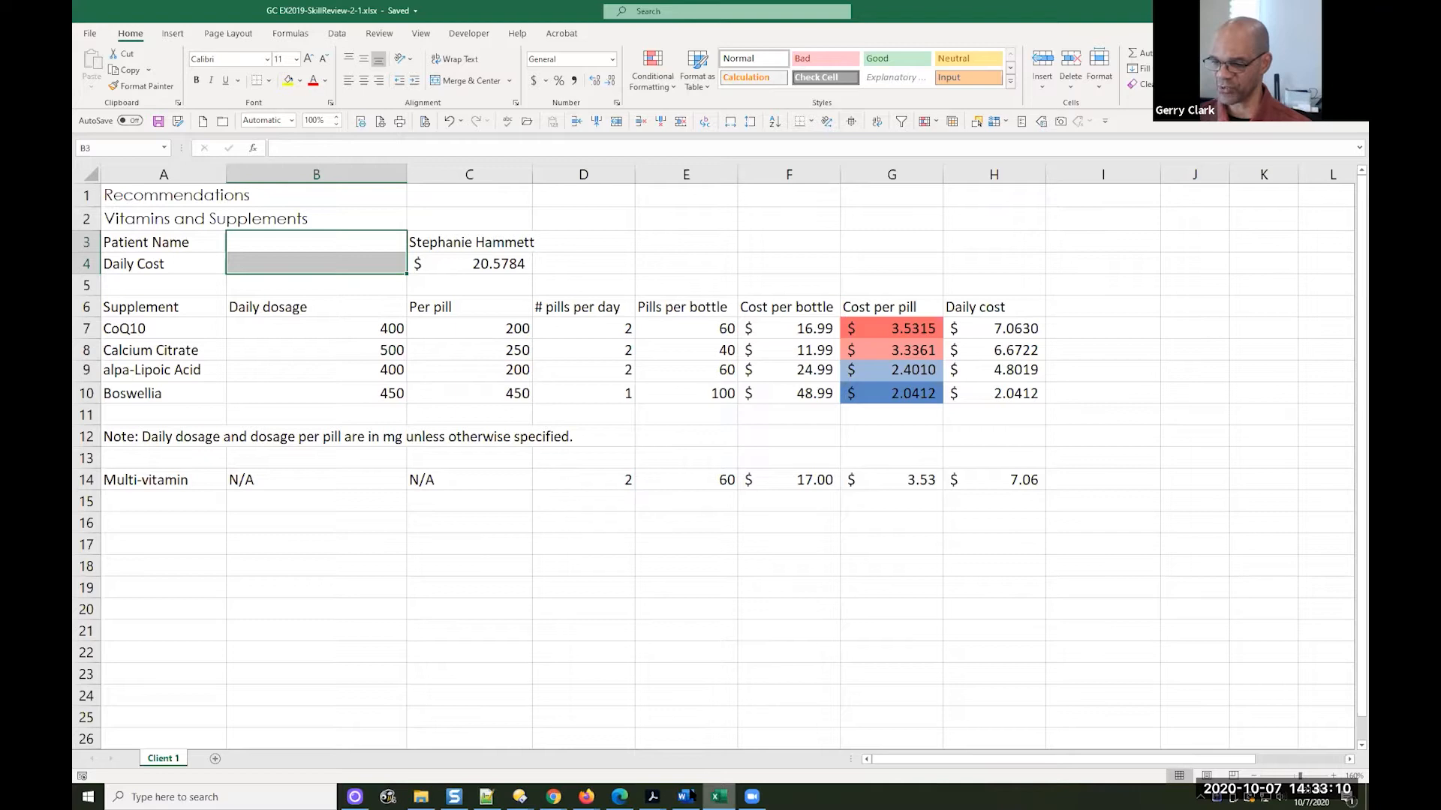
Switch to Acrobat, review both pages of the EX2019-SkillReview-2-1 solution PDF, and return to the Excel workbook
left_click(658, 797)
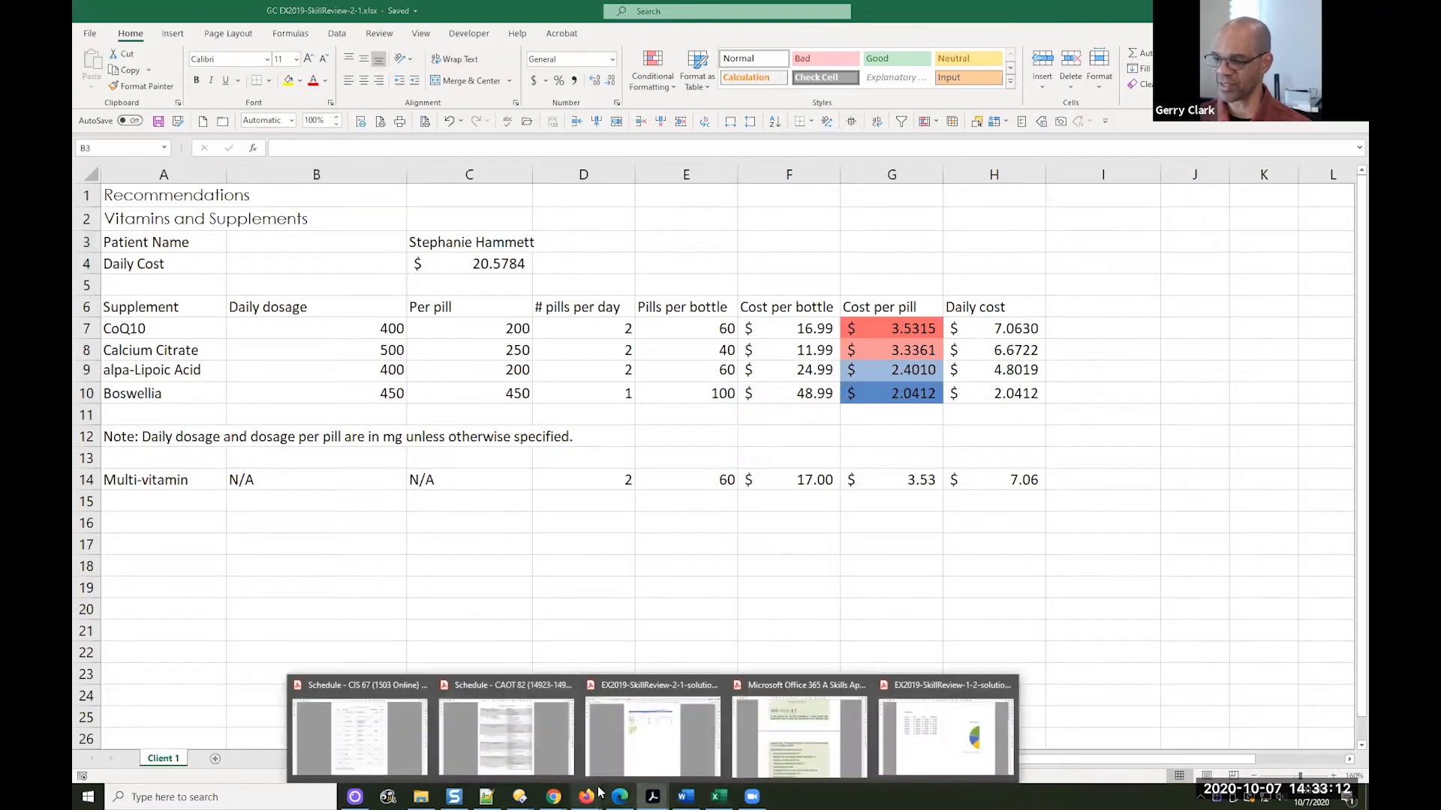
left_click(675, 732)
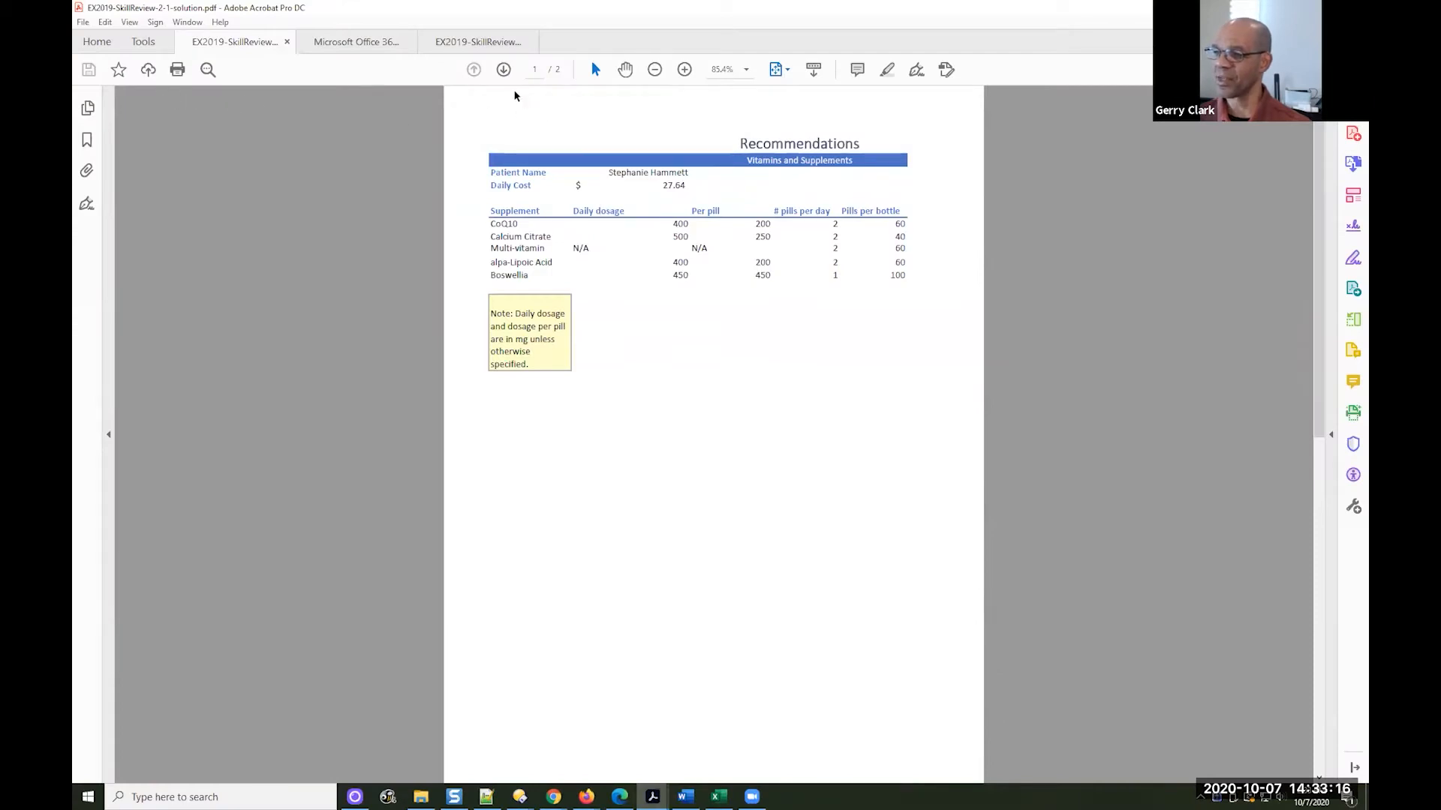
left_click(503, 70)
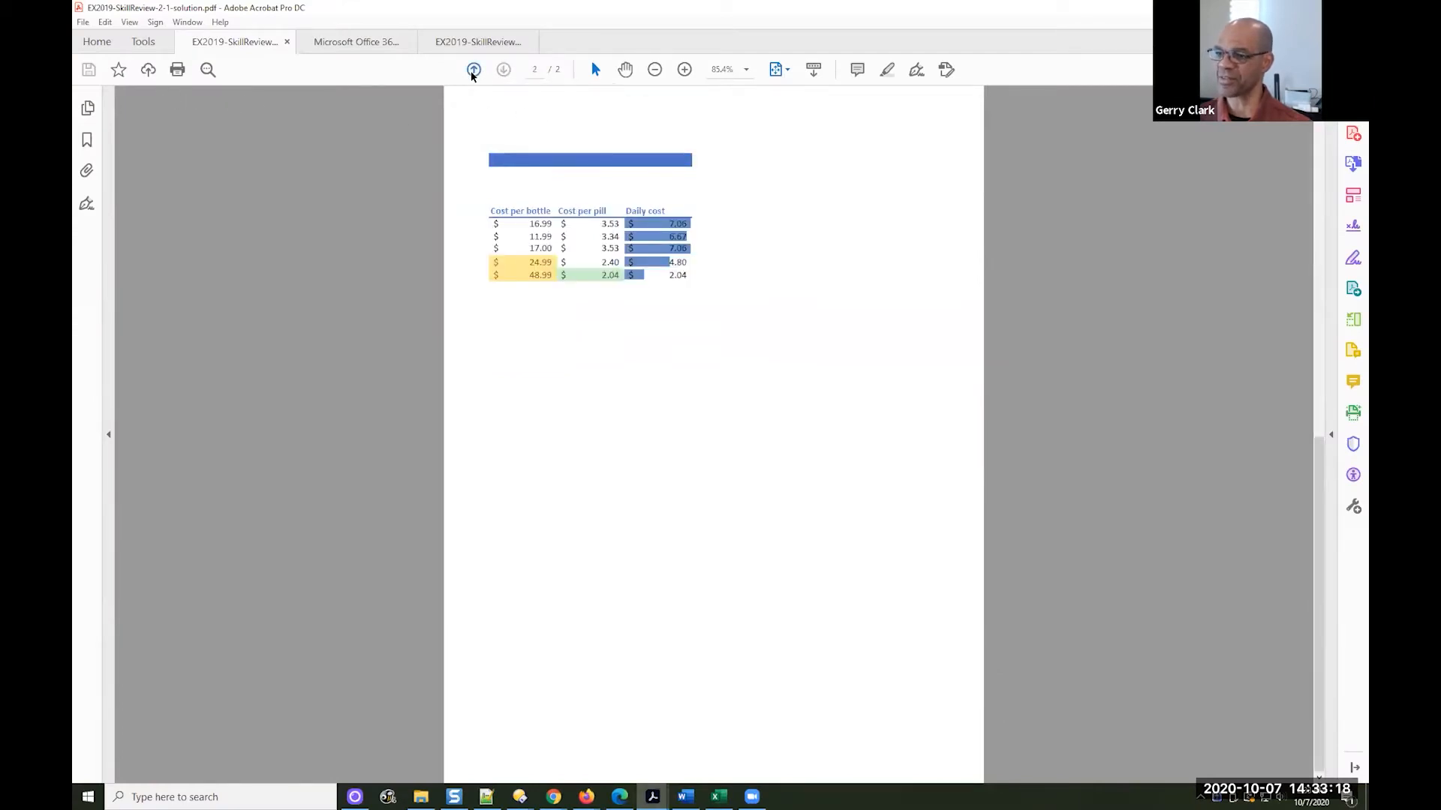
left_click(473, 69)
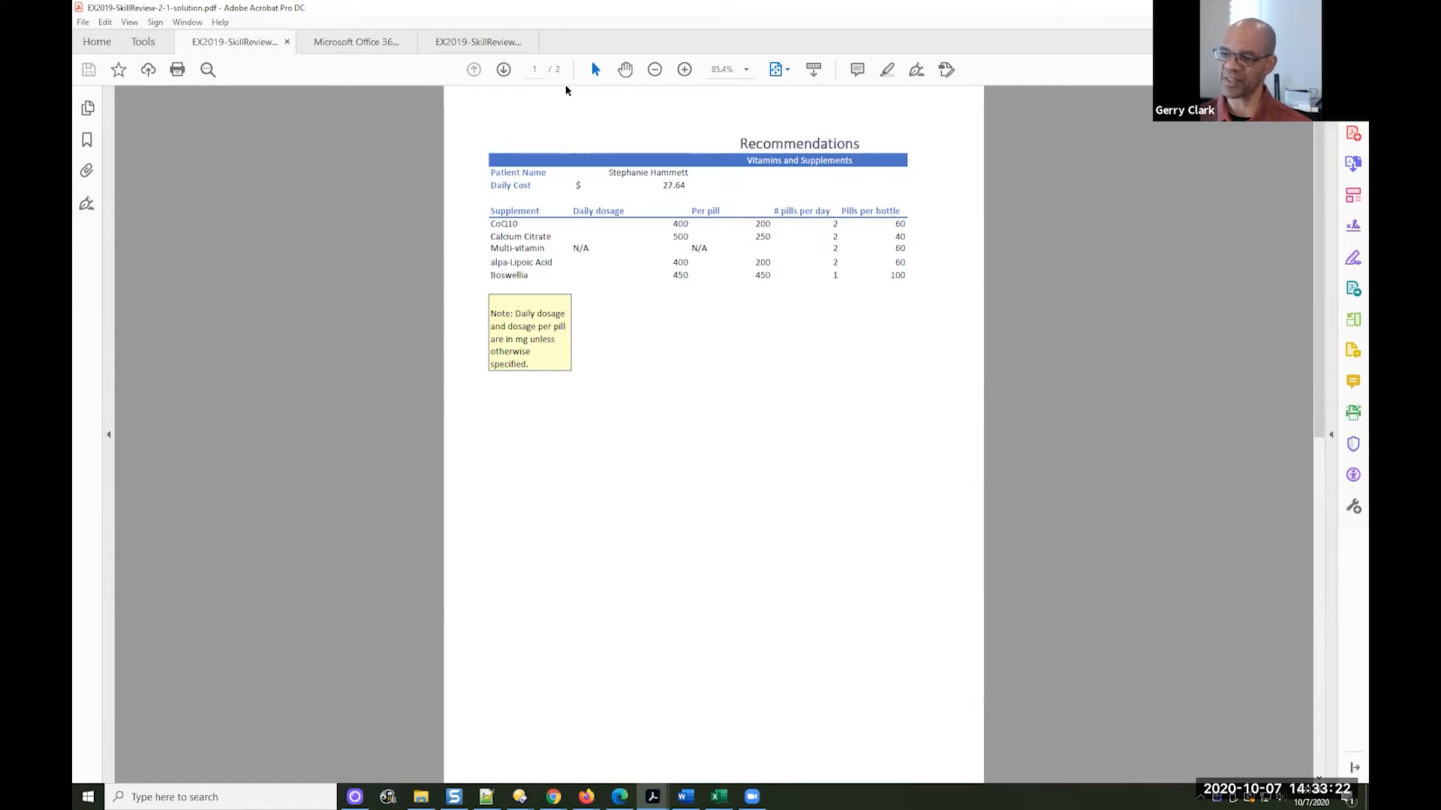
left_click(503, 70)
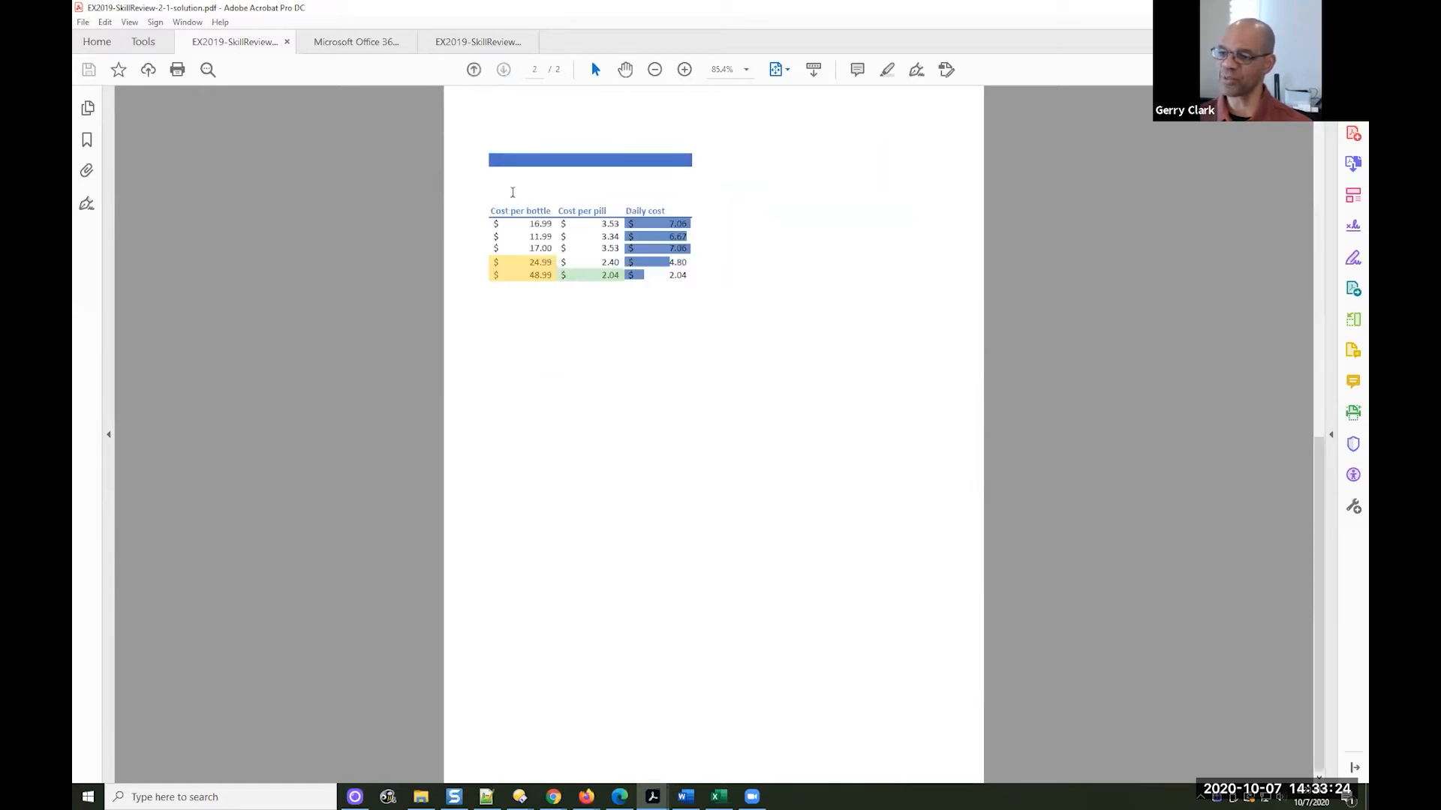
left_click(473, 70)
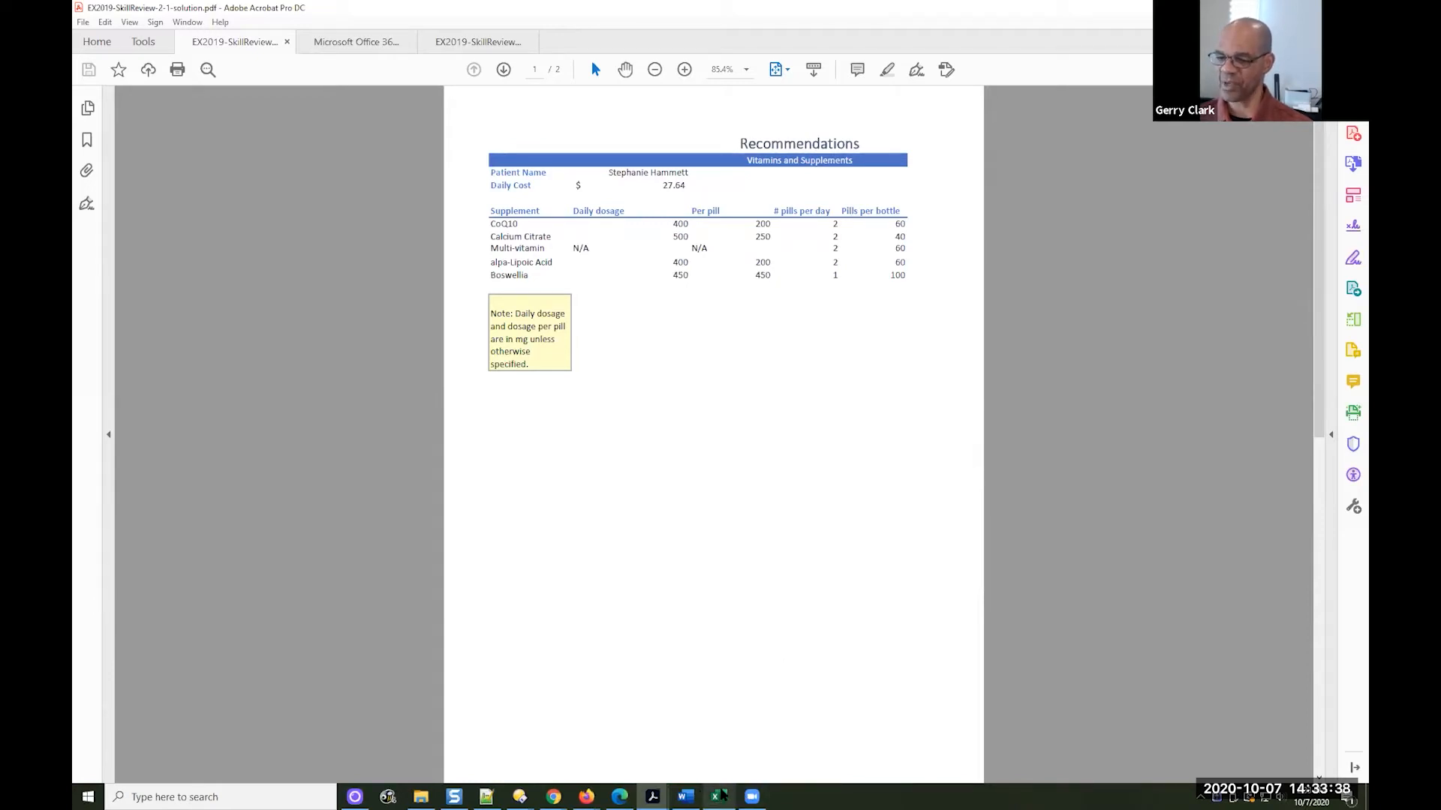
mouse_move(722, 795)
left_click(719, 766)
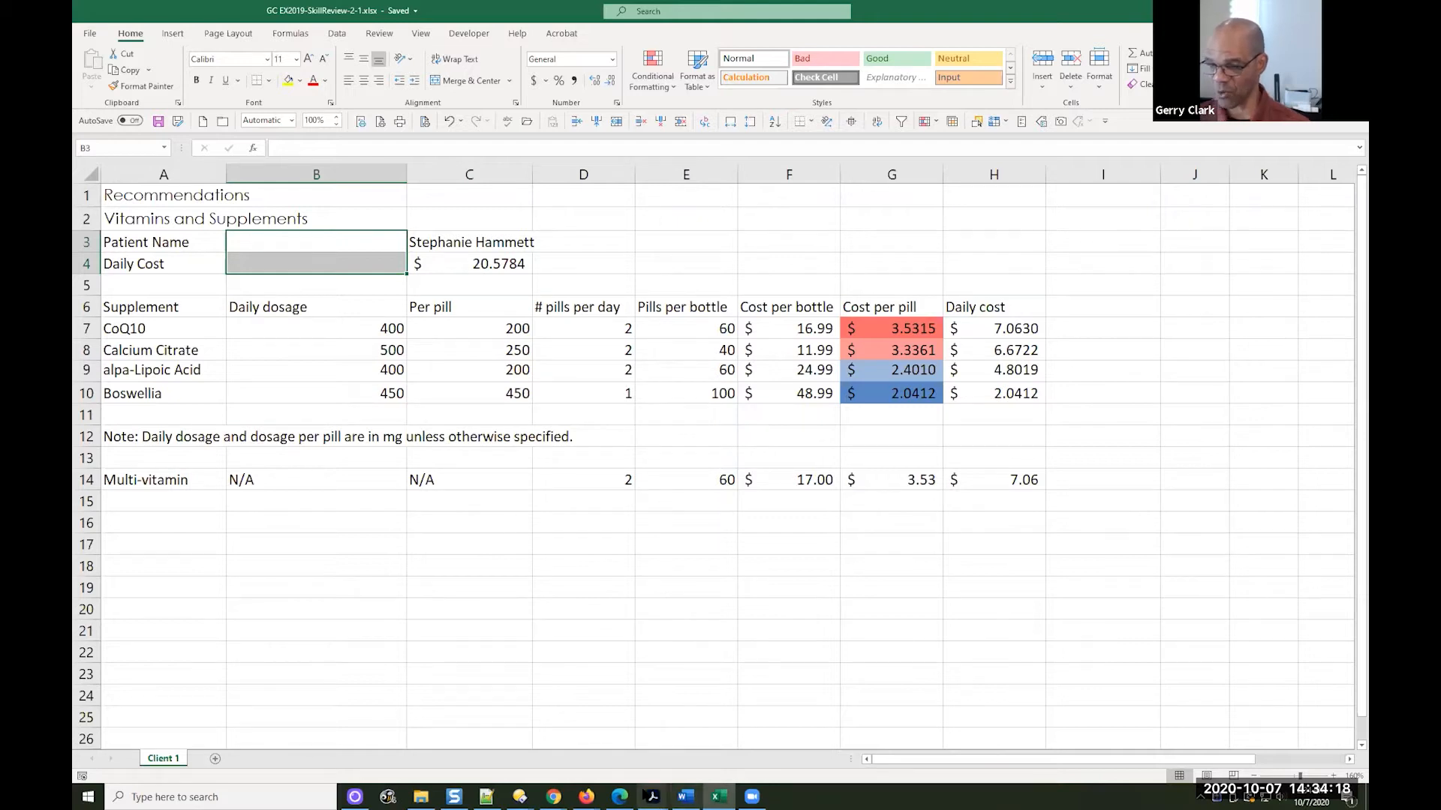
Read the skill review 2.1 instructions in the Microsoft Office 365 textbook PDF in Acrobat, through the title-merging steps, and return to Excel
left_click(647, 796)
left_click(800, 758)
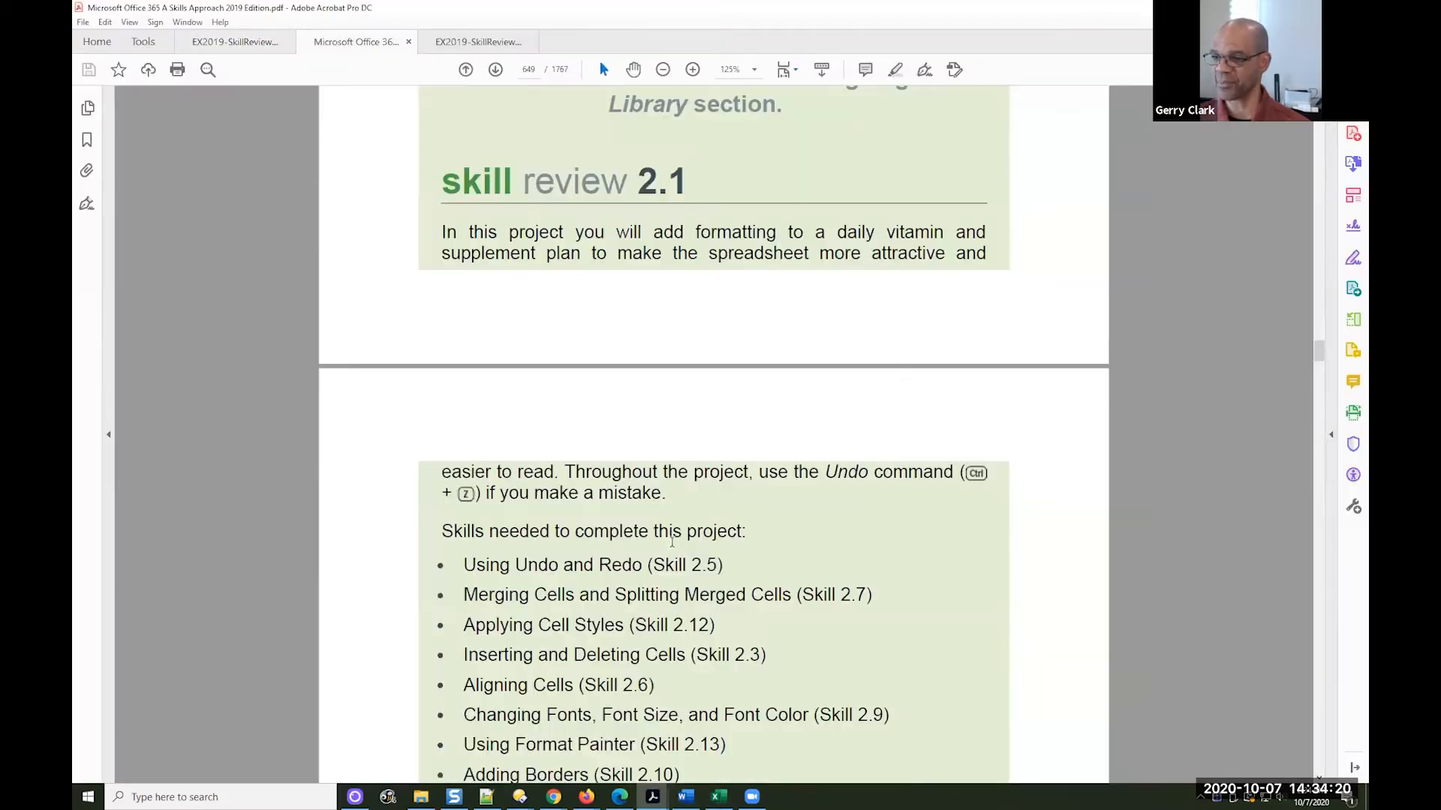
scroll(742, 480, "down", 1)
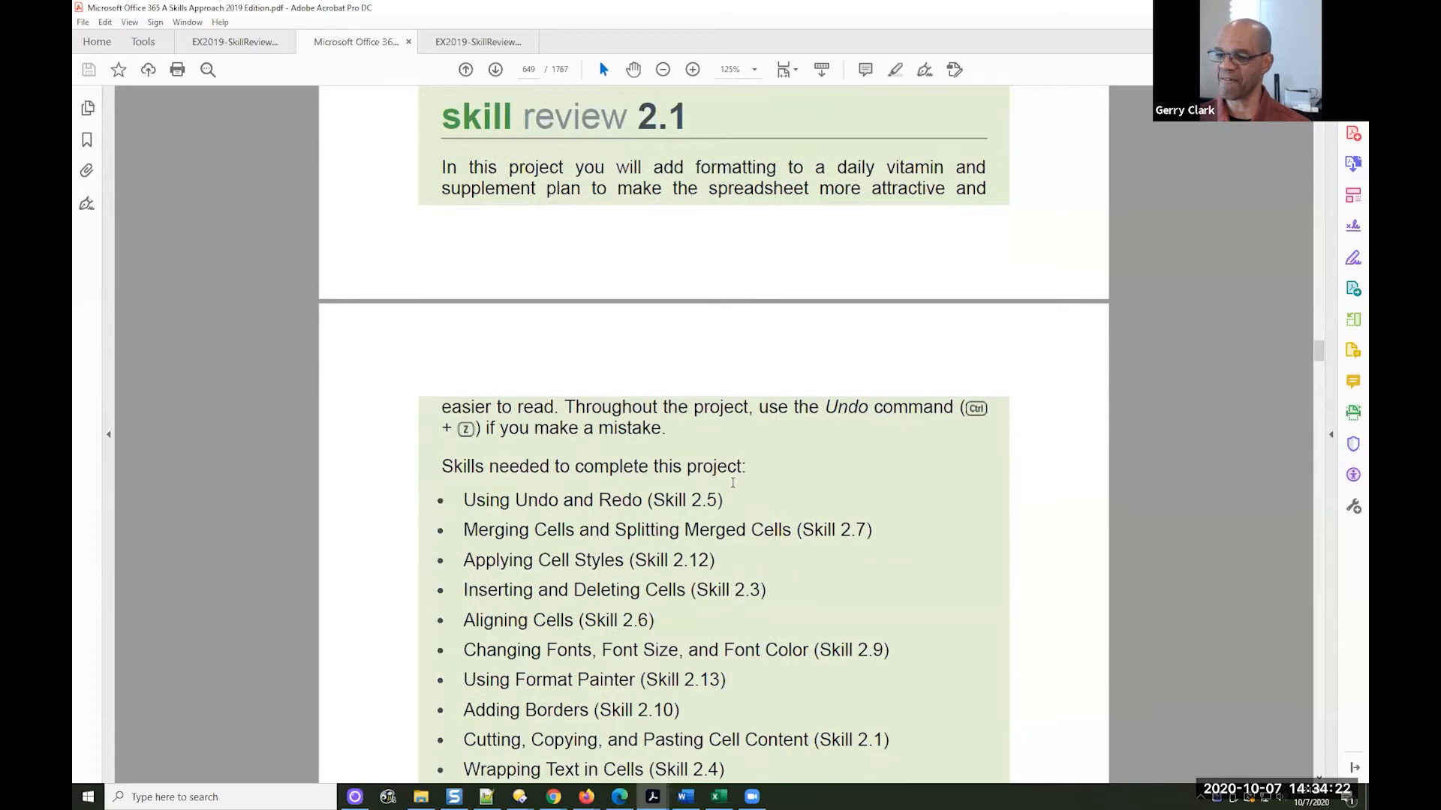
scroll(733, 488, "down", 8)
scroll(736, 497, "down", 2)
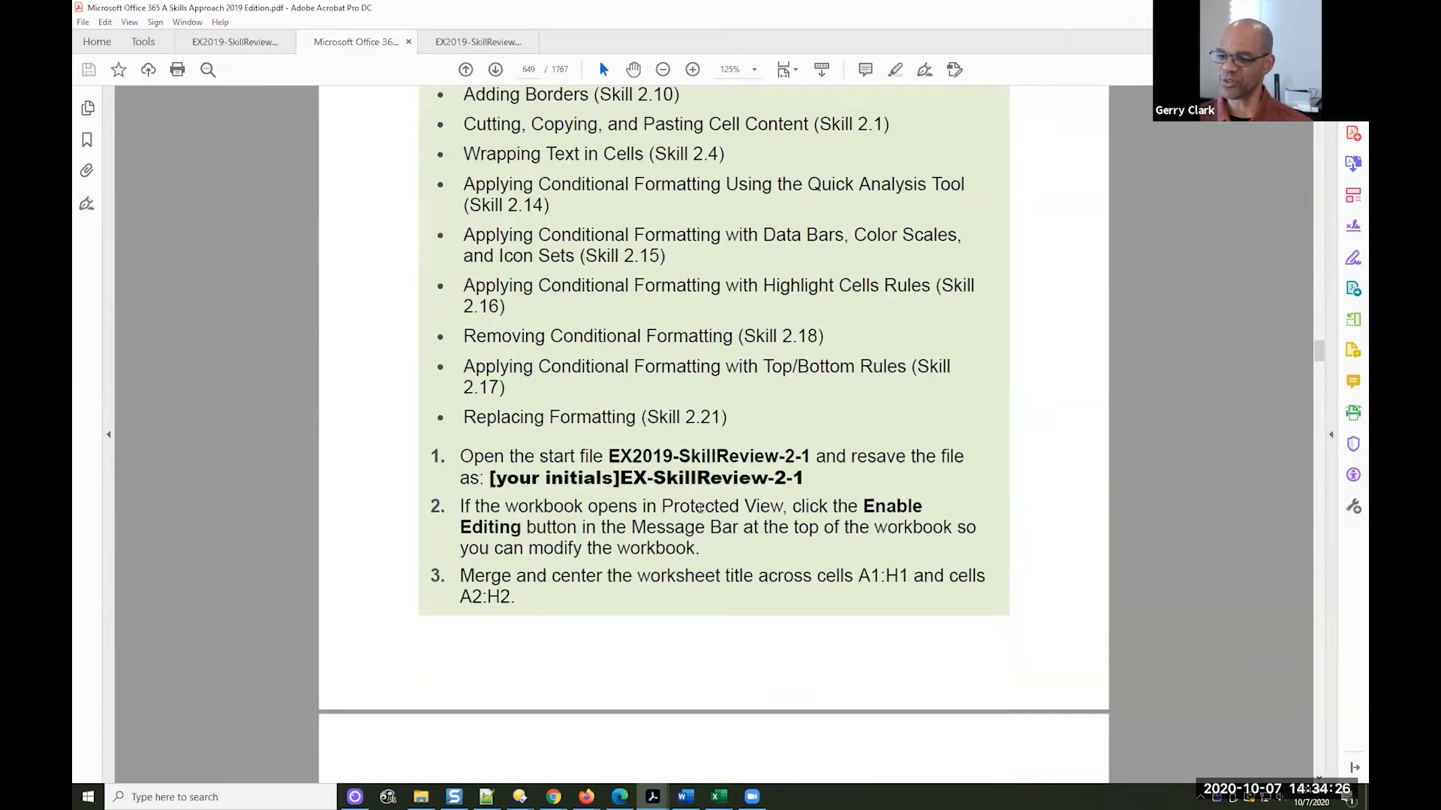
scroll(739, 511, "down", 1)
scroll(628, 451, "down", 4)
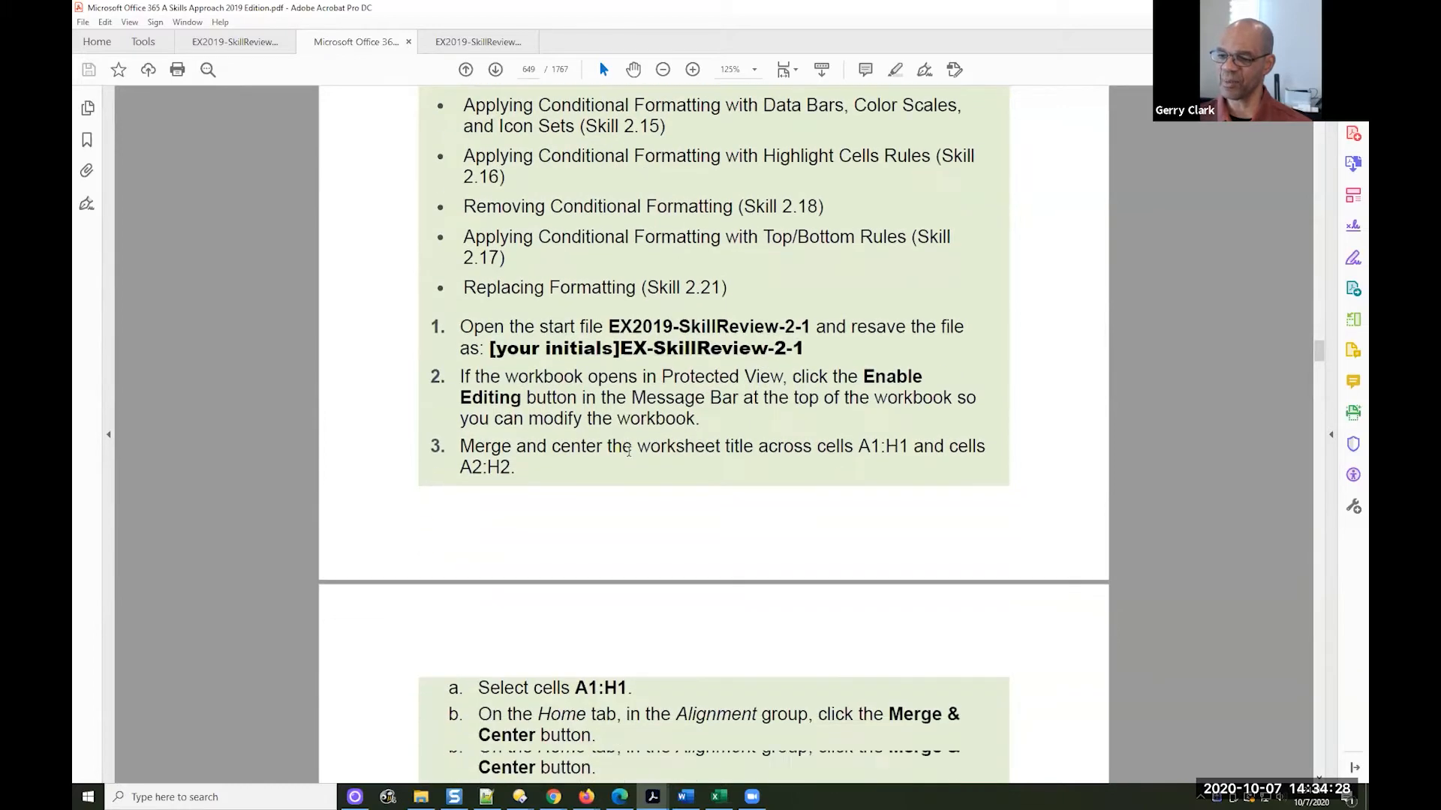
scroll(600, 378, "down", 1)
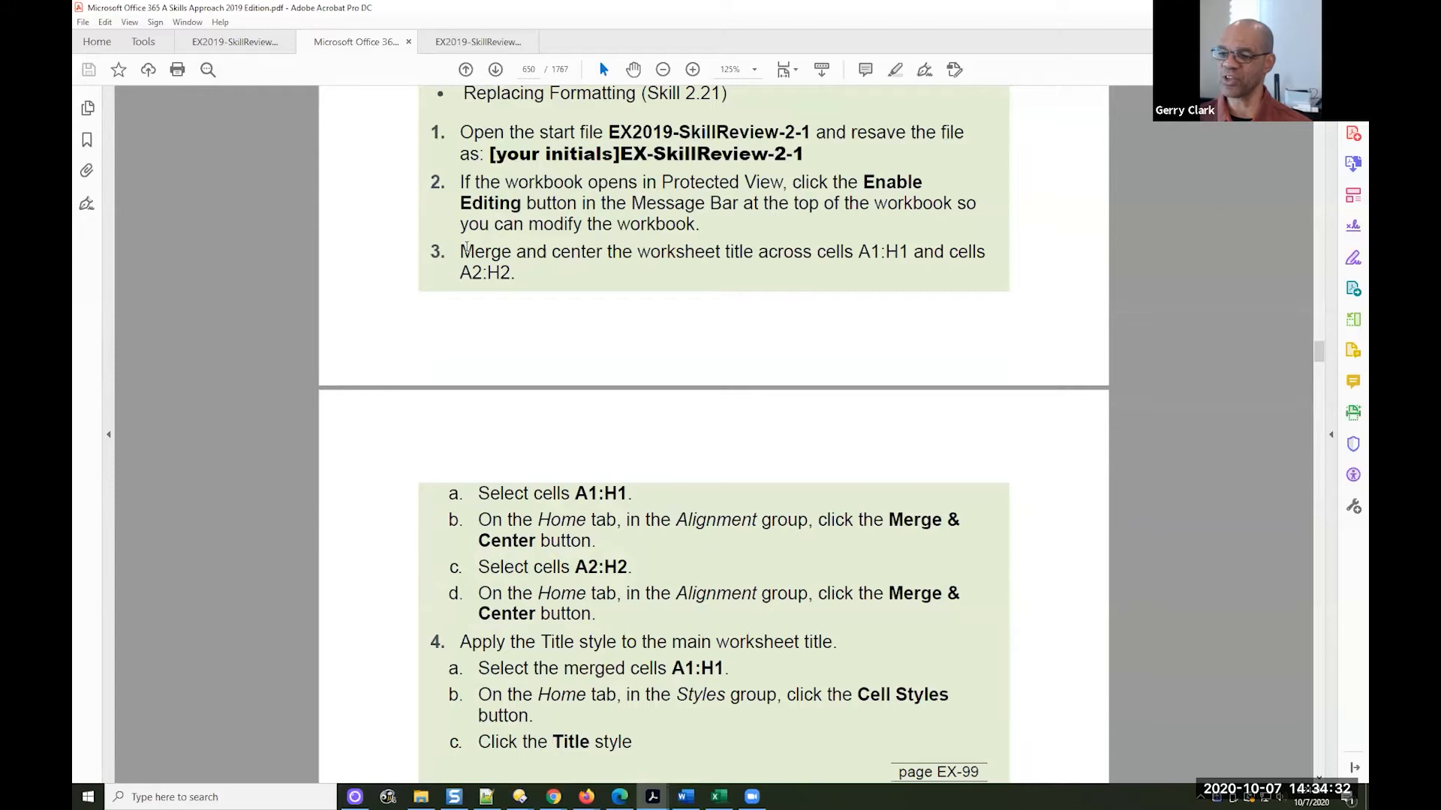
left_click(473, 251)
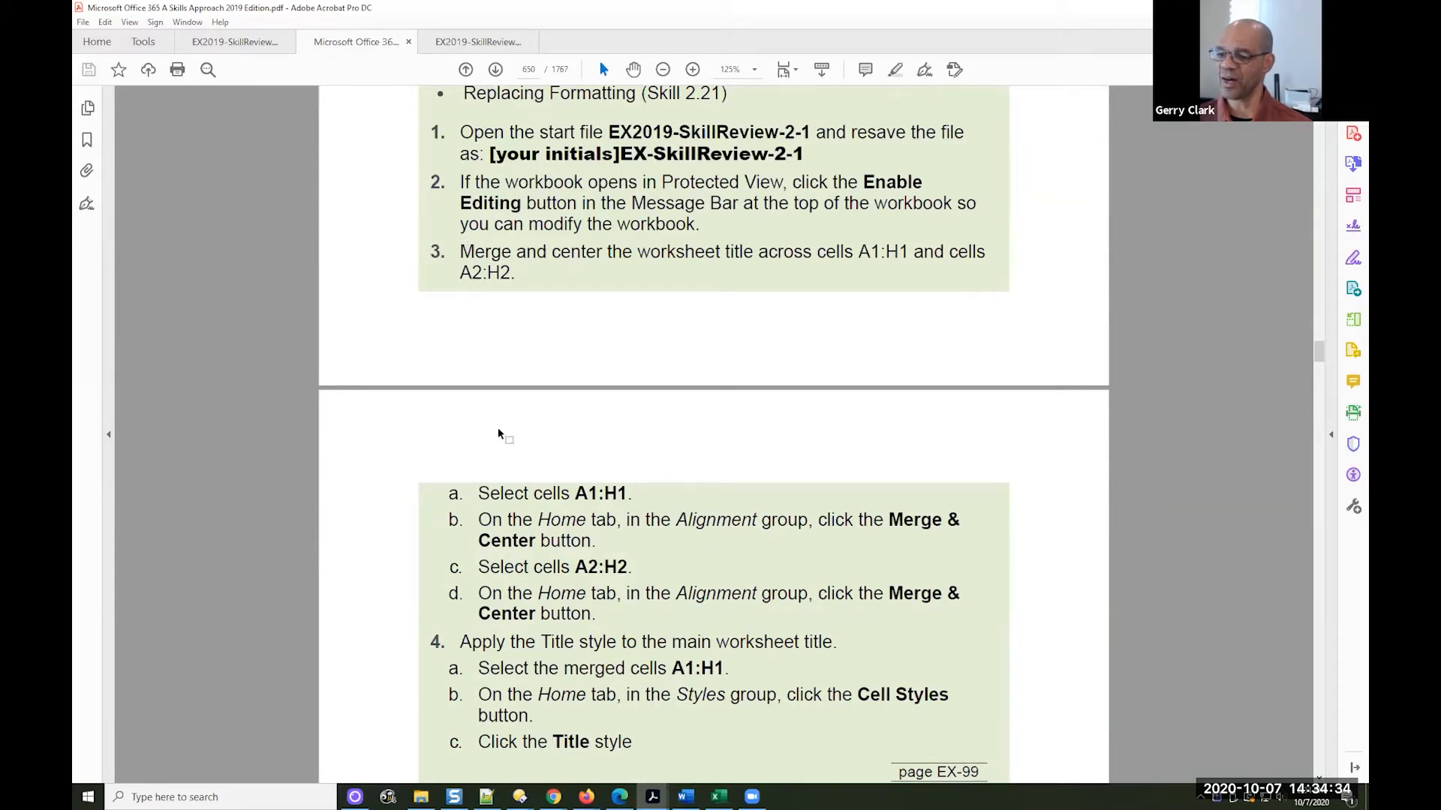
scroll(518, 270, "down", 1)
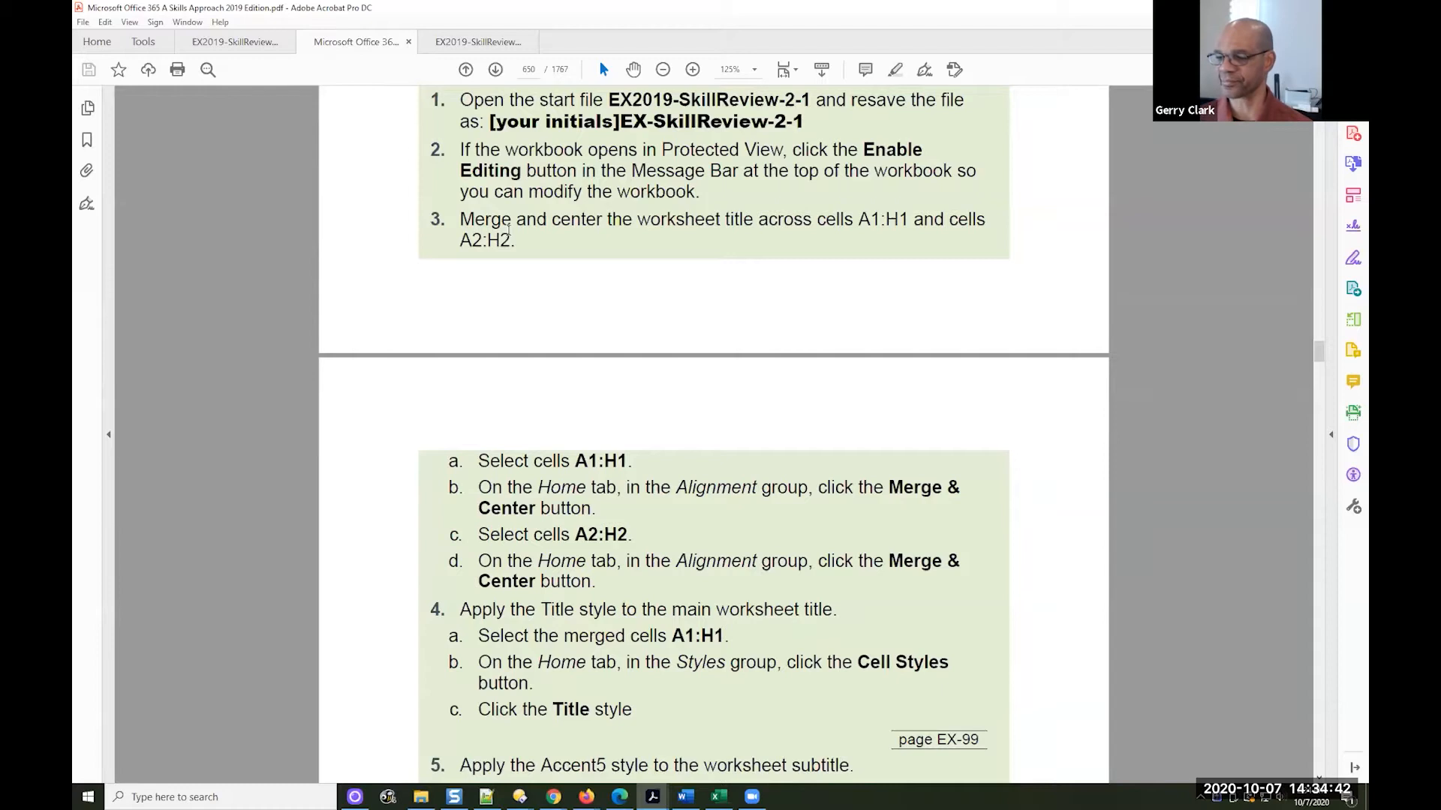
left_click(719, 796)
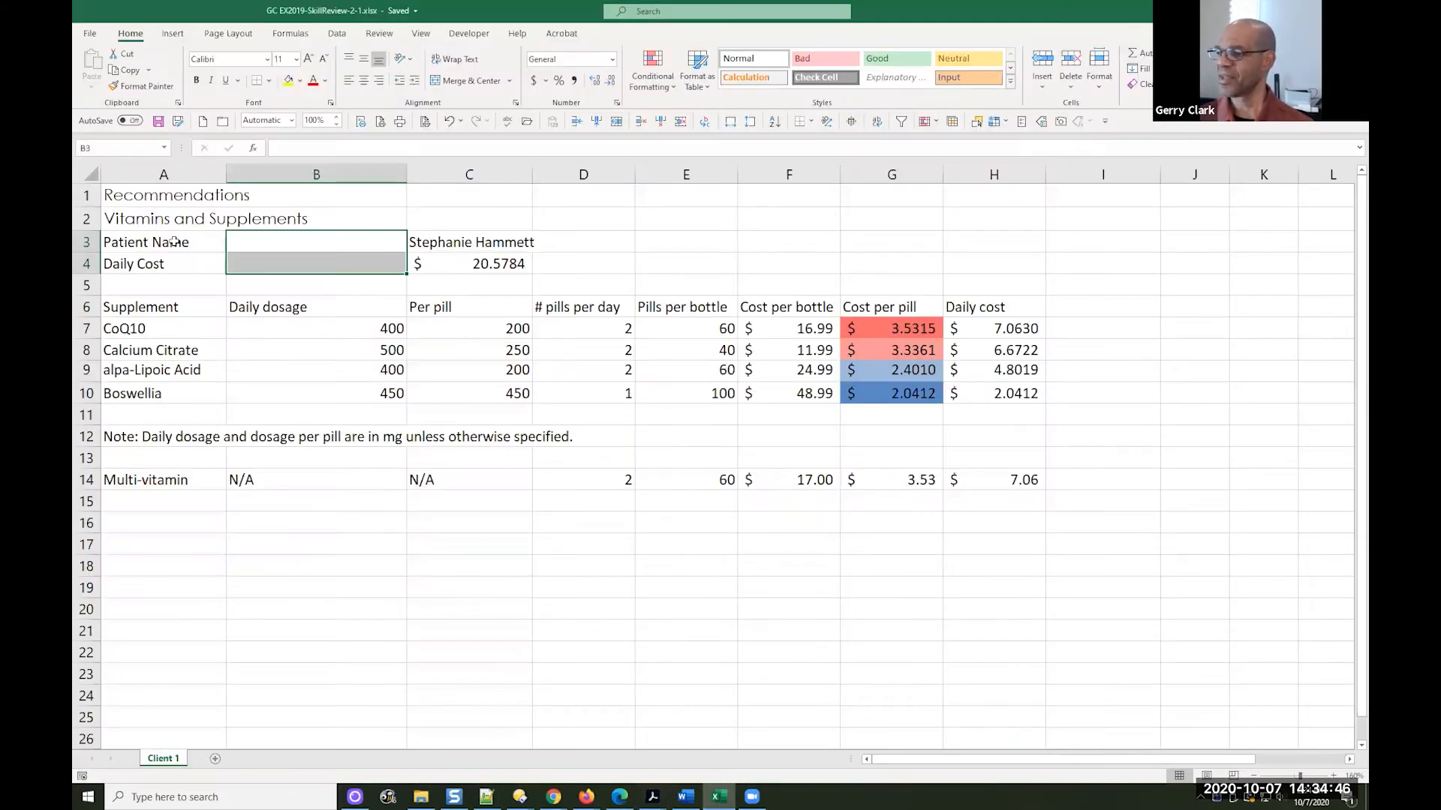
Compare the worksheet titles in A1 and A2 with their layout in the solution PDF in Acrobat
left_click(132, 194)
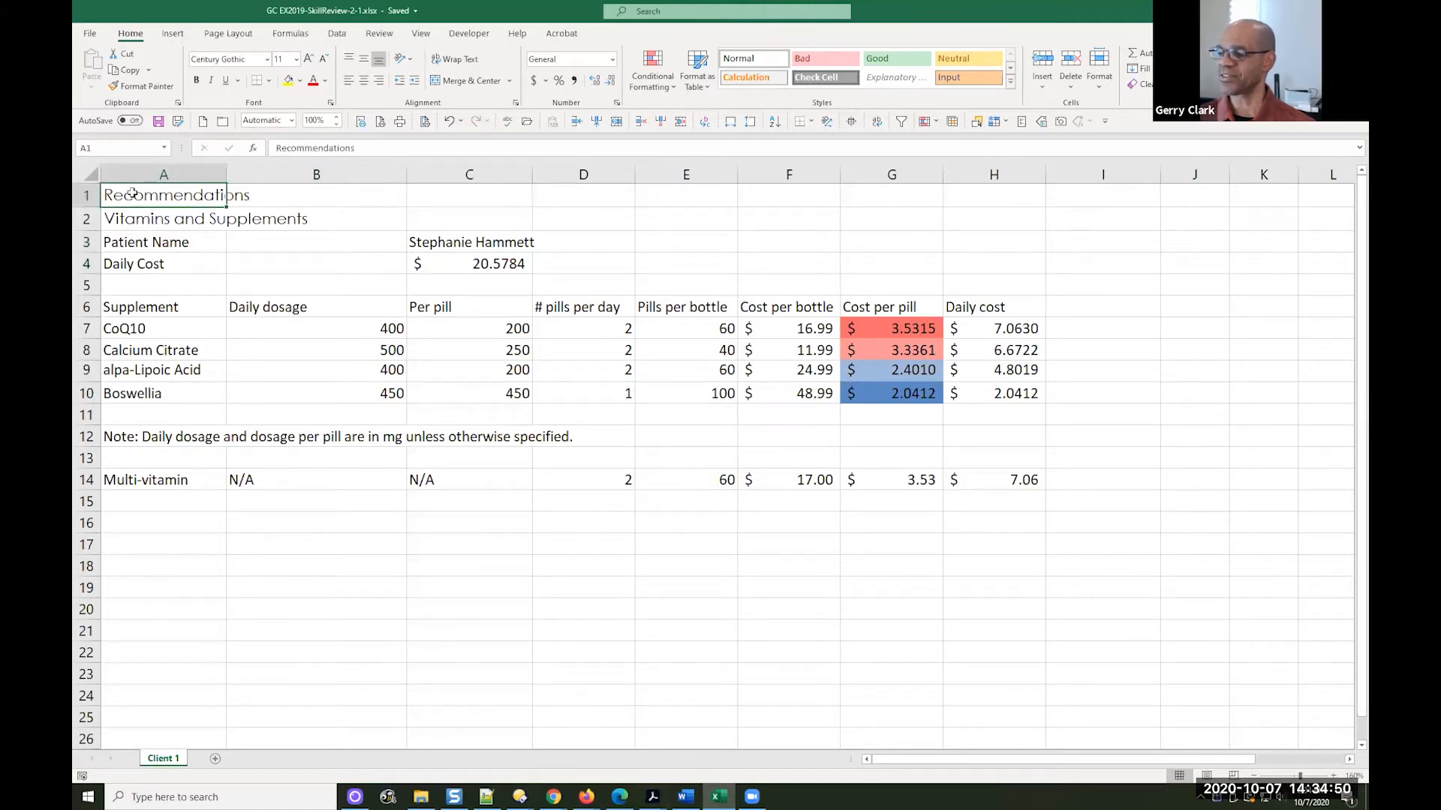
left_click(124, 217)
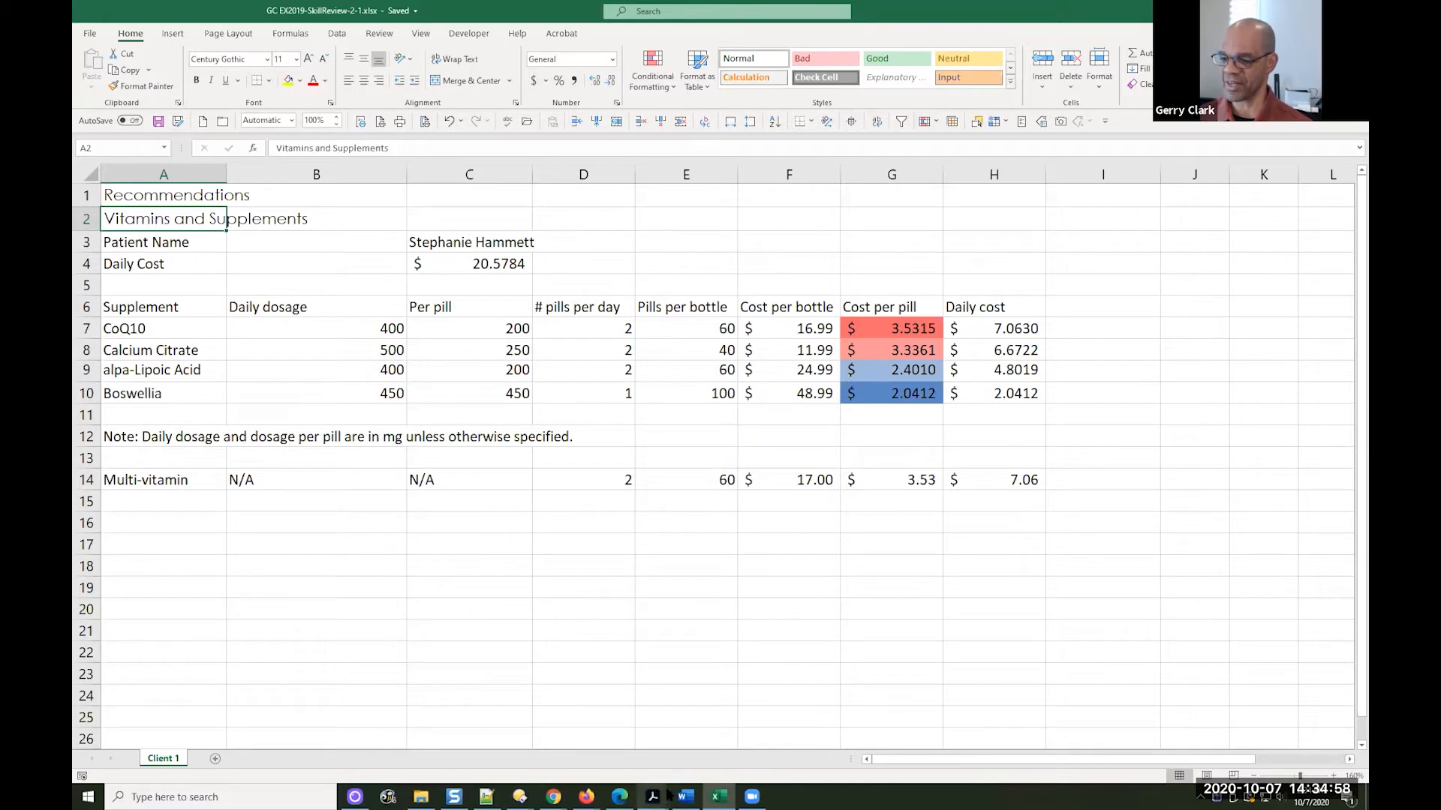
mouse_move(652, 797)
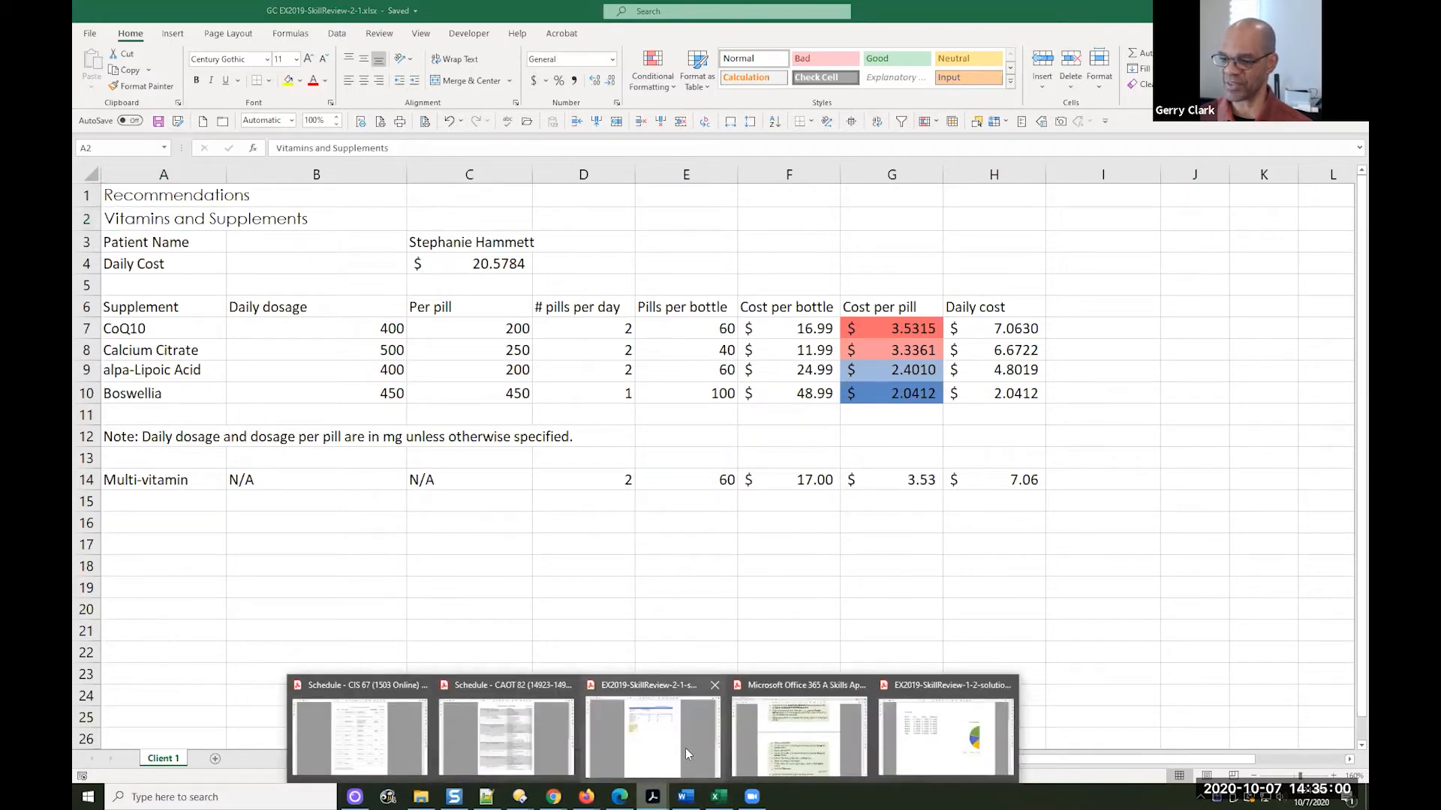
left_click(686, 749)
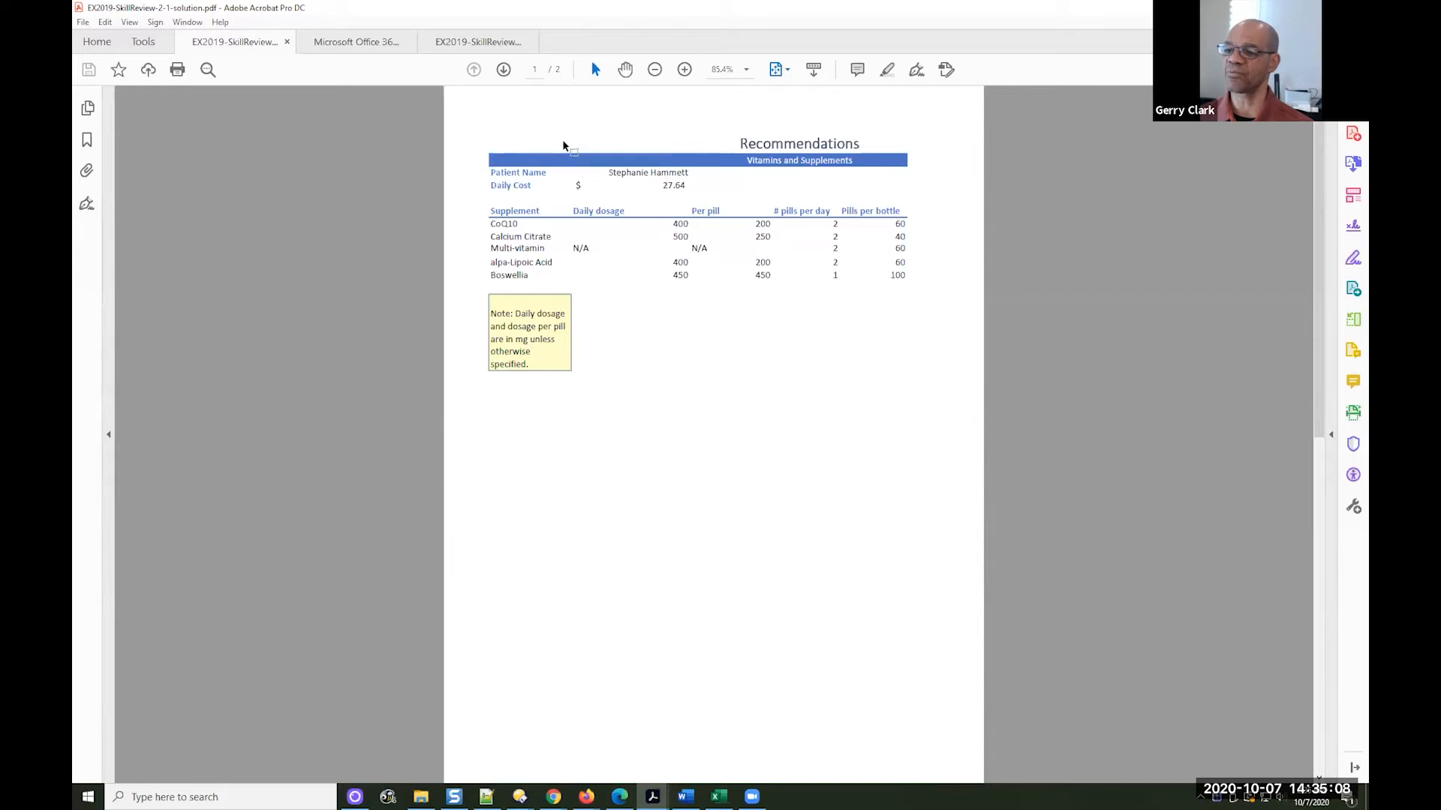
left_click(718, 796)
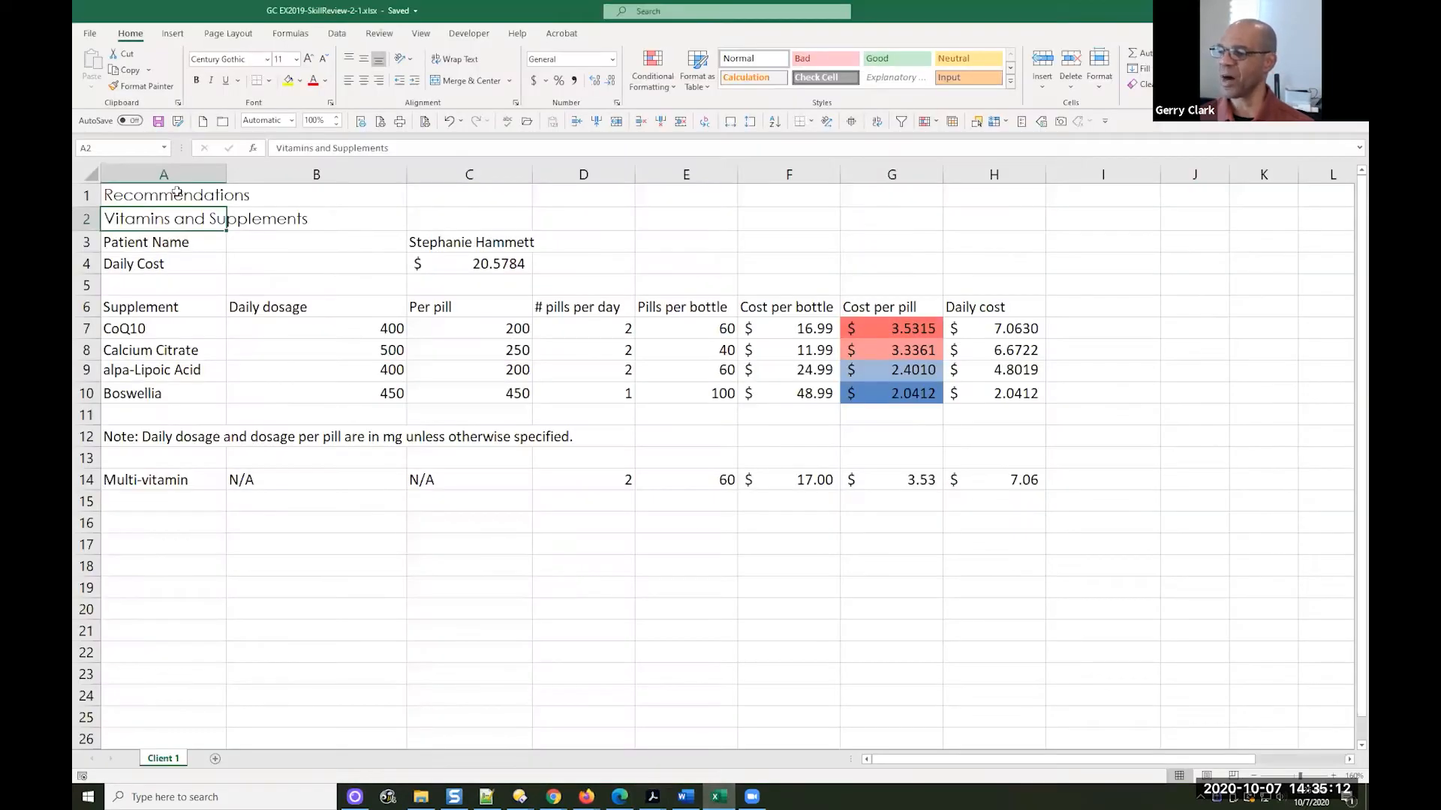
Merge and center the Recommendations title across cells A1:H1 and check the extent of the merged cell
left_click(177, 192)
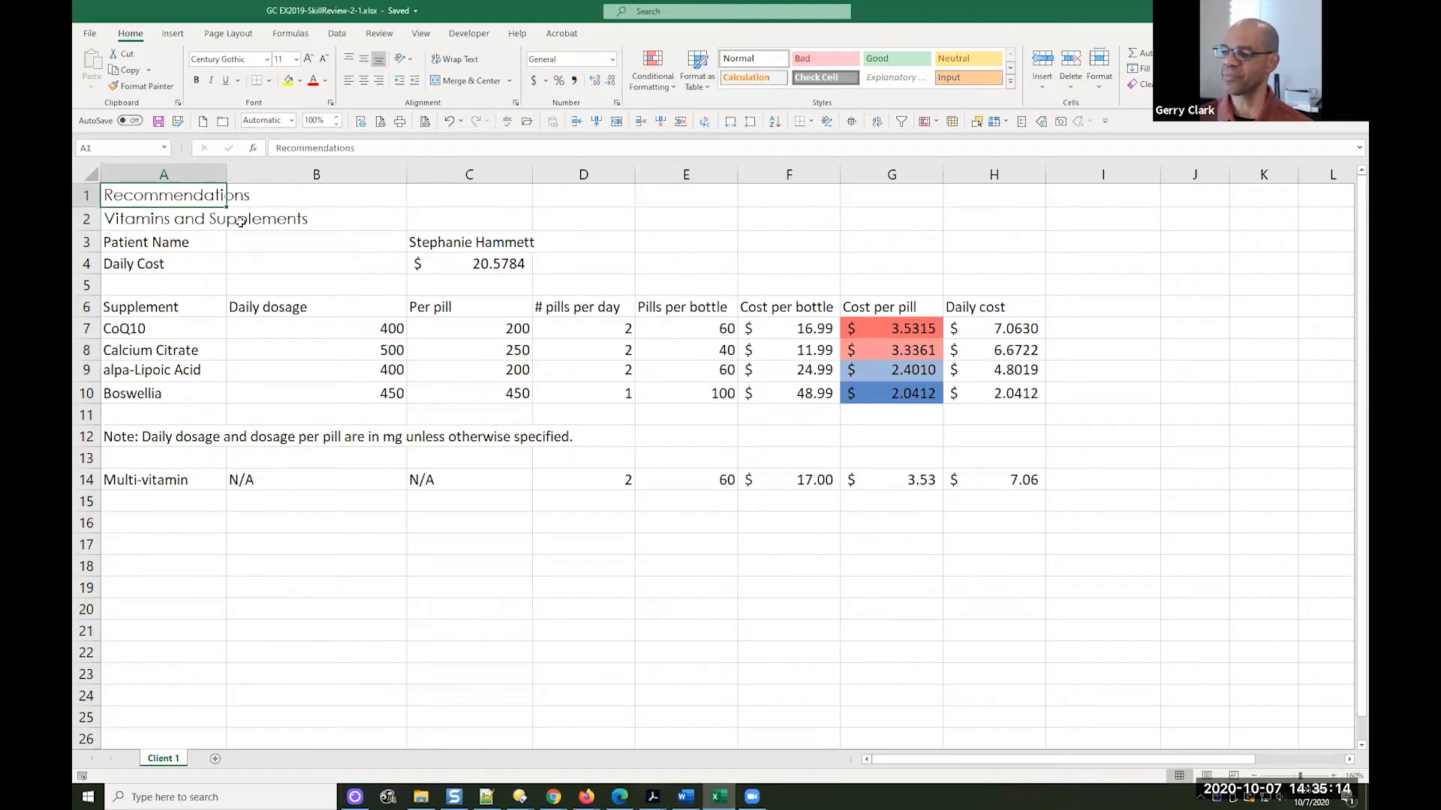
left_click(985, 197, "shift")
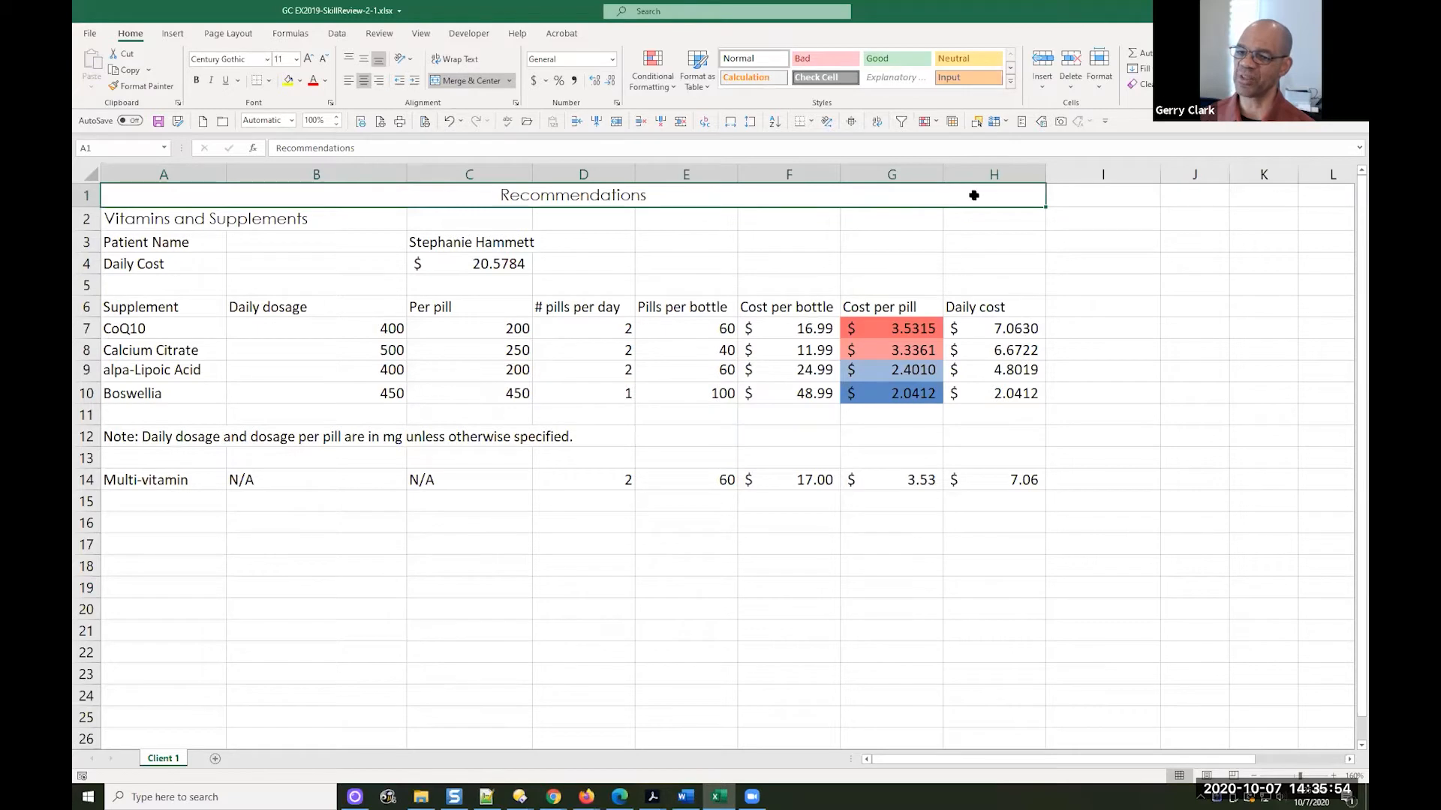
left_click(1087, 195)
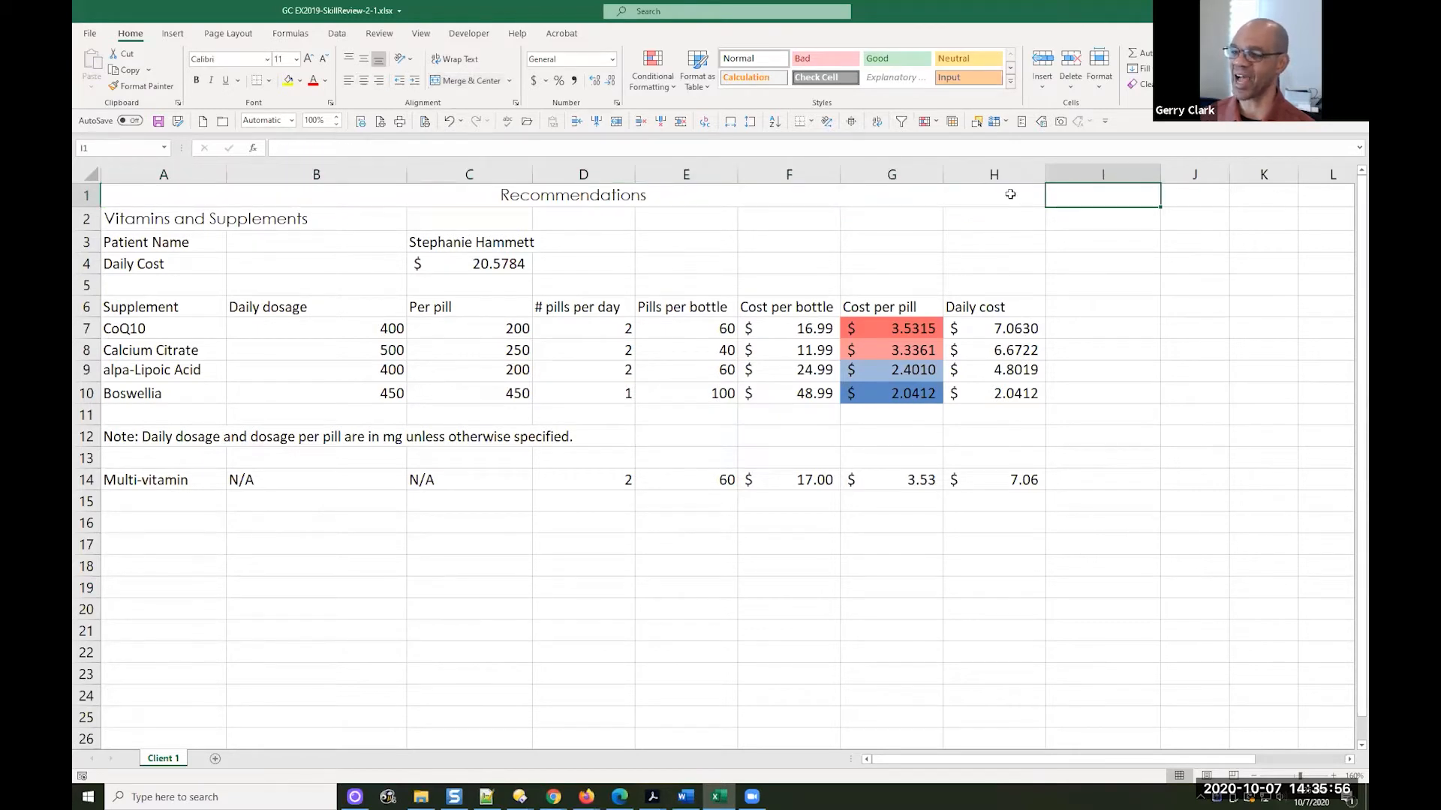
left_click(1010, 194)
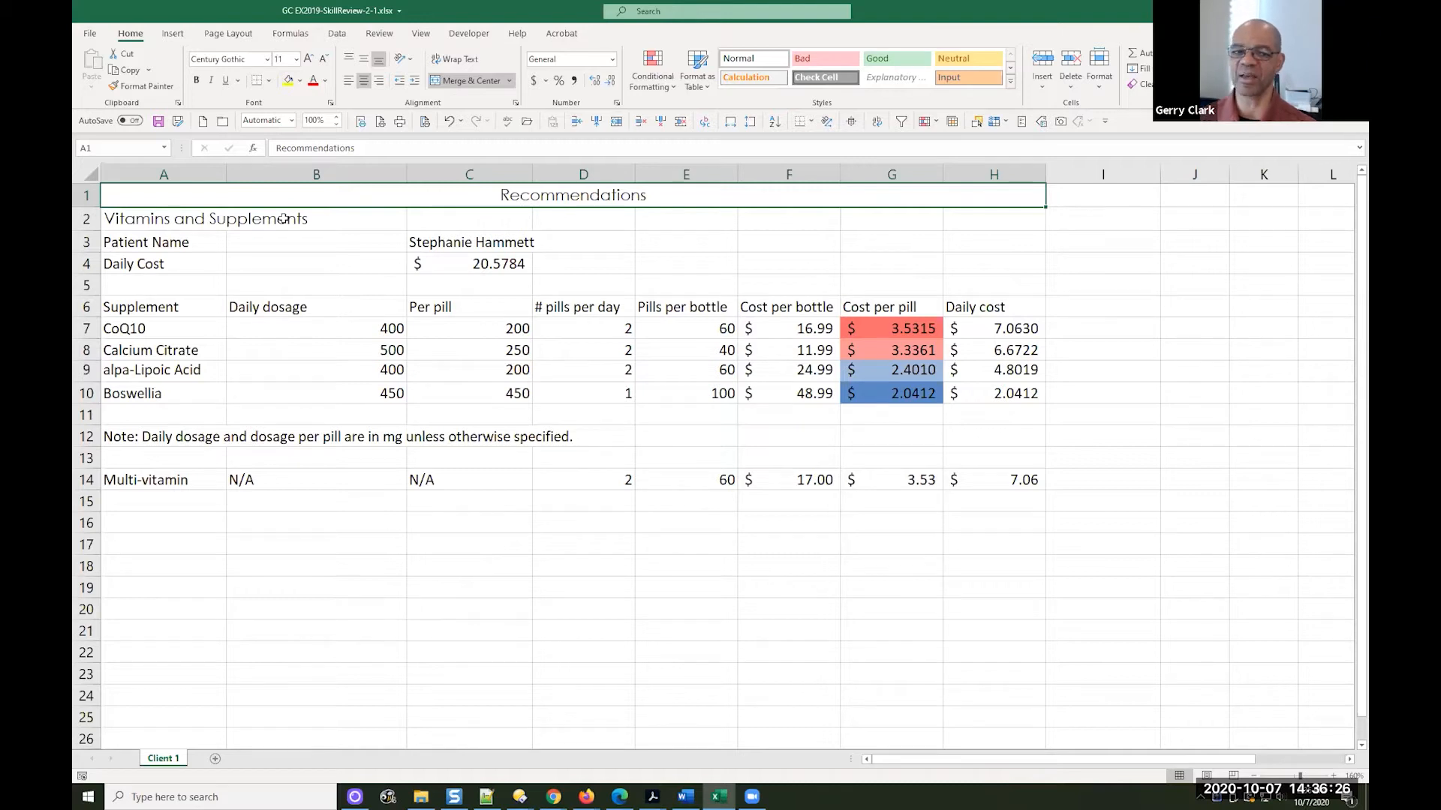
Merge and center the Vitamins and Supplements subtitle across cells A2:H2
left_click(140, 217)
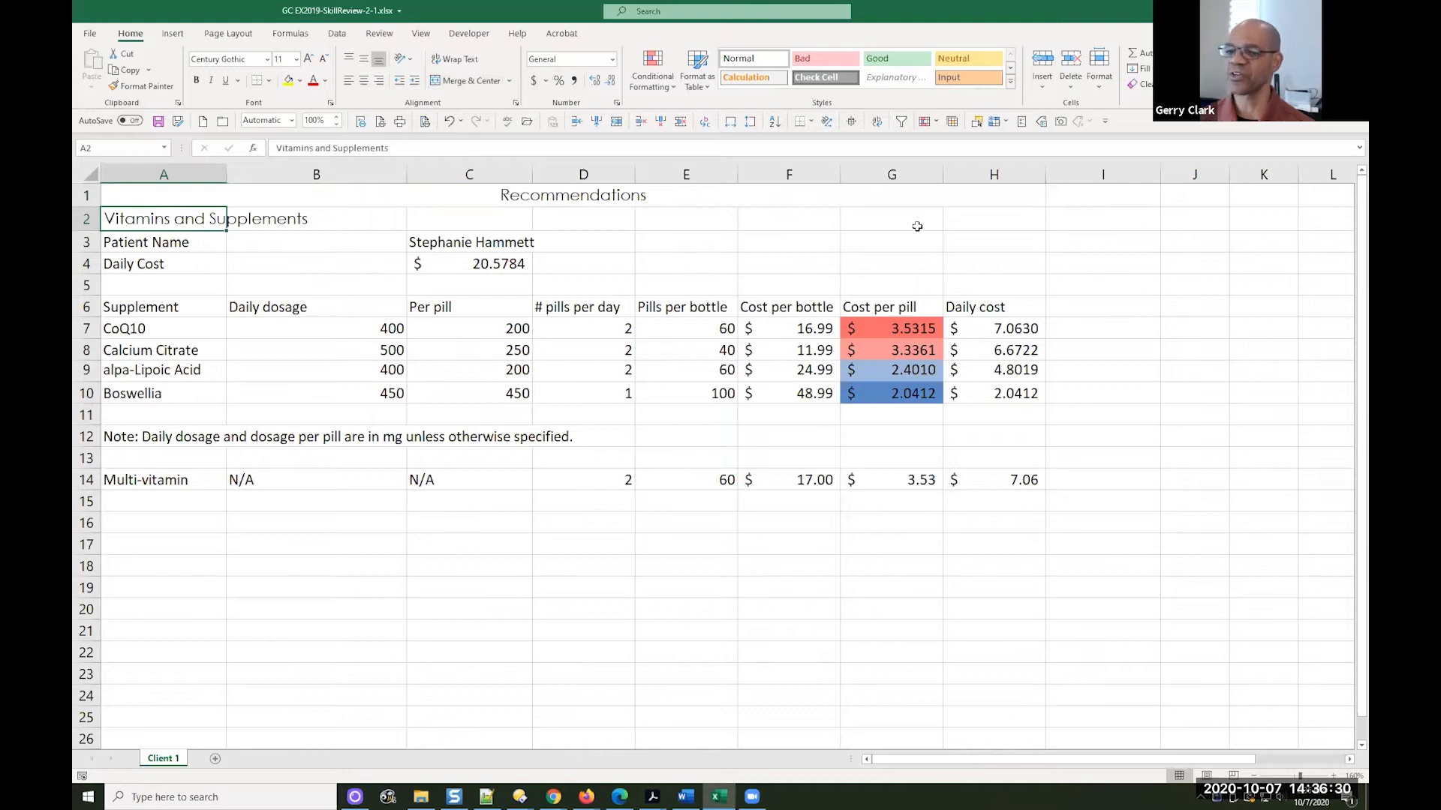
left_click(968, 223, "shift")
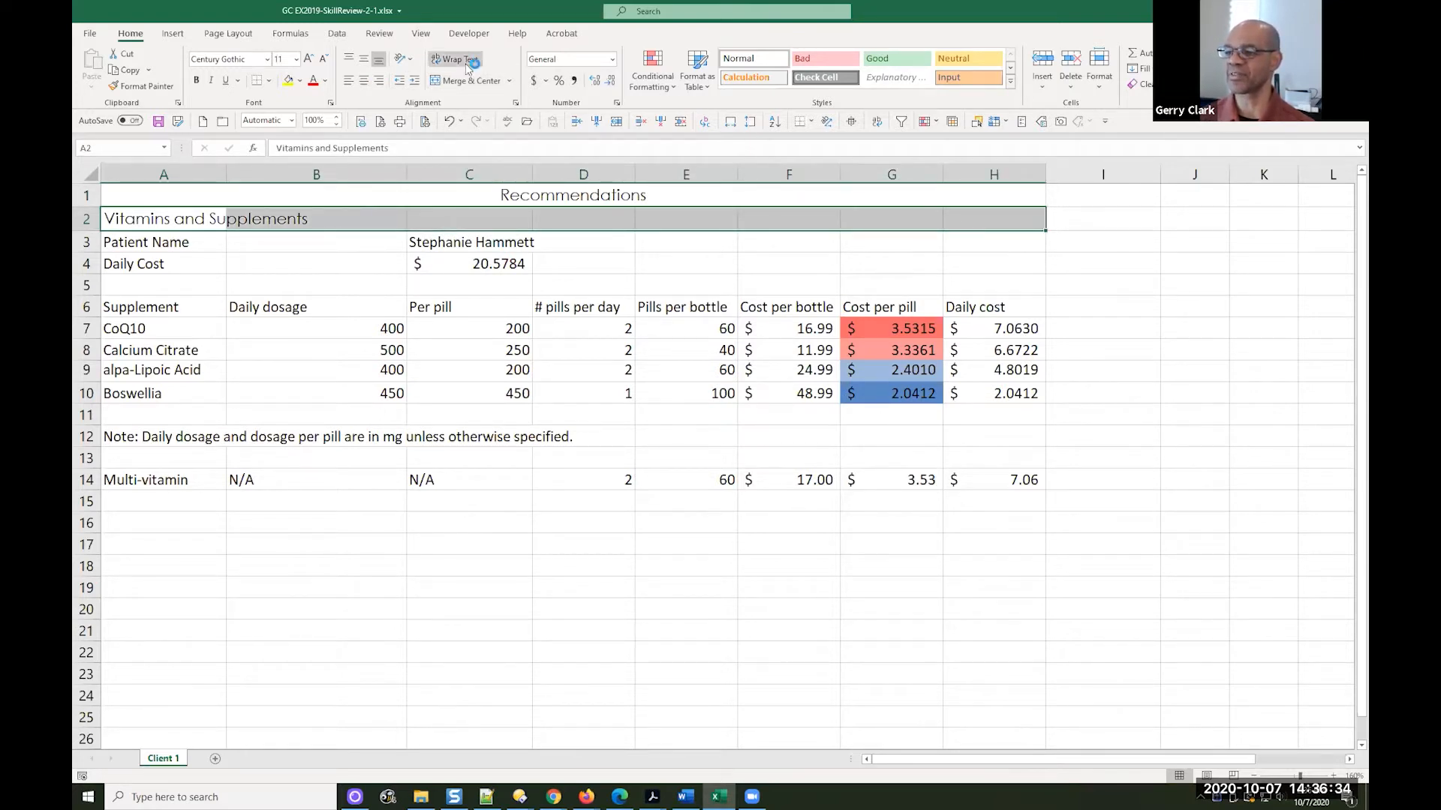
left_click(454, 82)
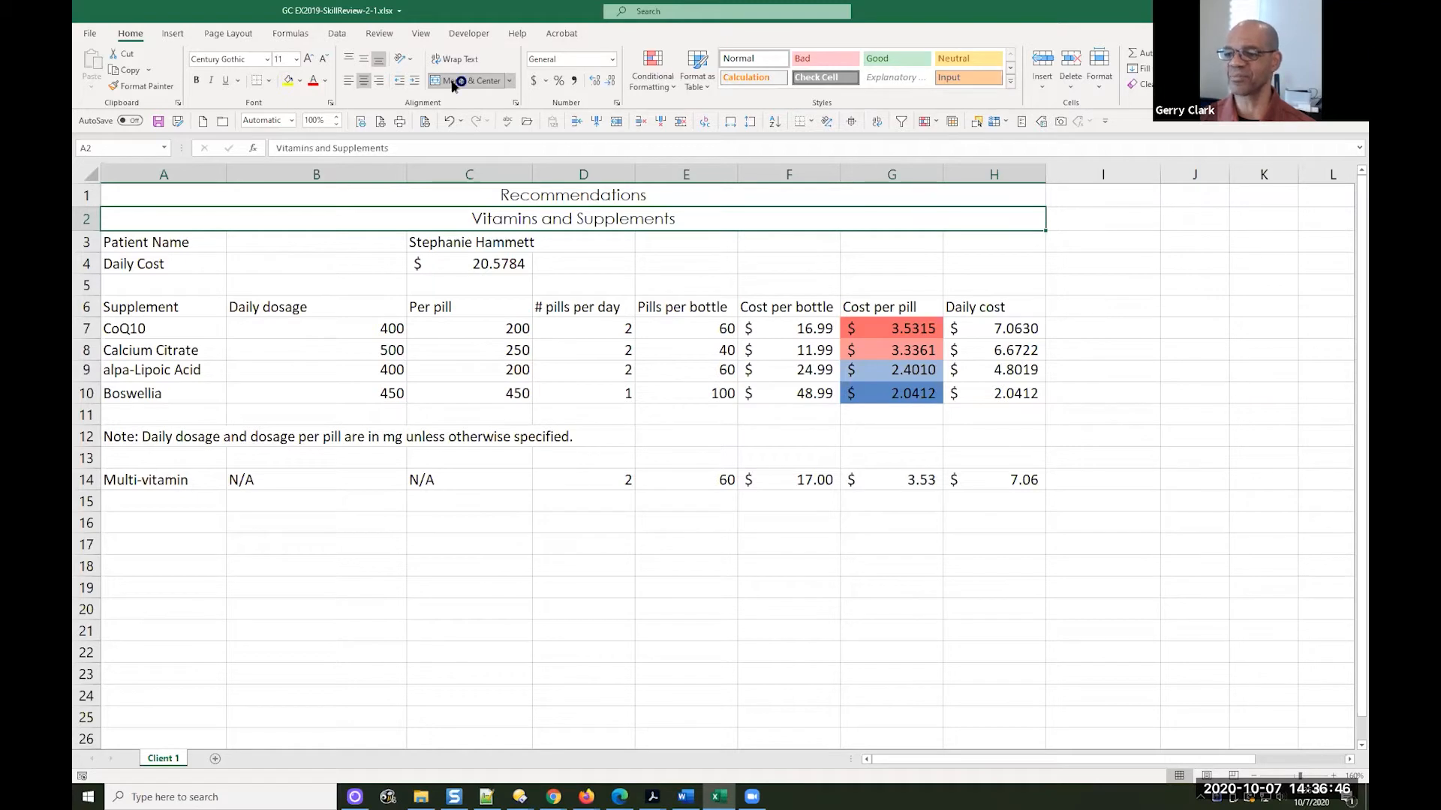
Apply the Title cell style to the merged Recommendations title in A1
left_click(600, 199)
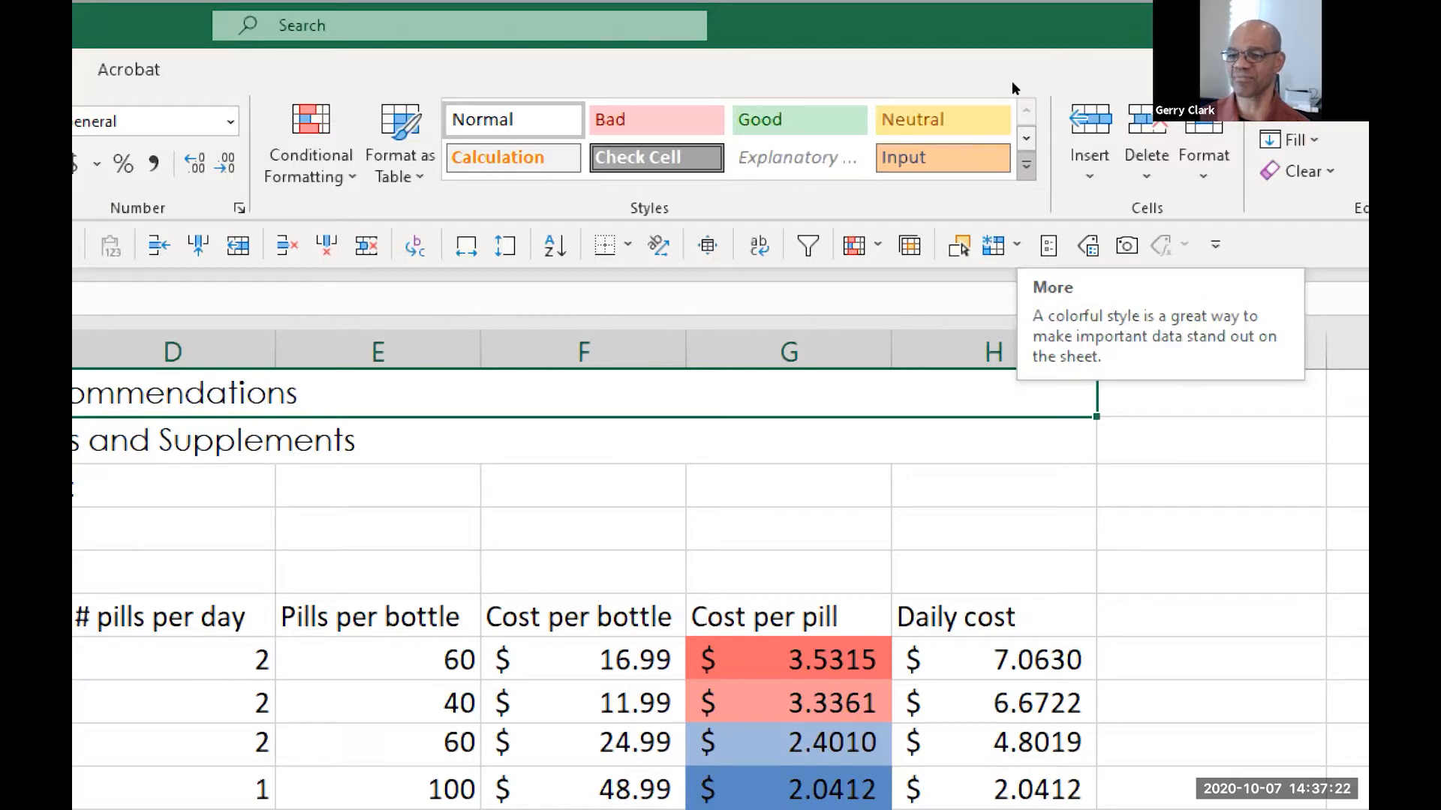
left_click(1026, 165)
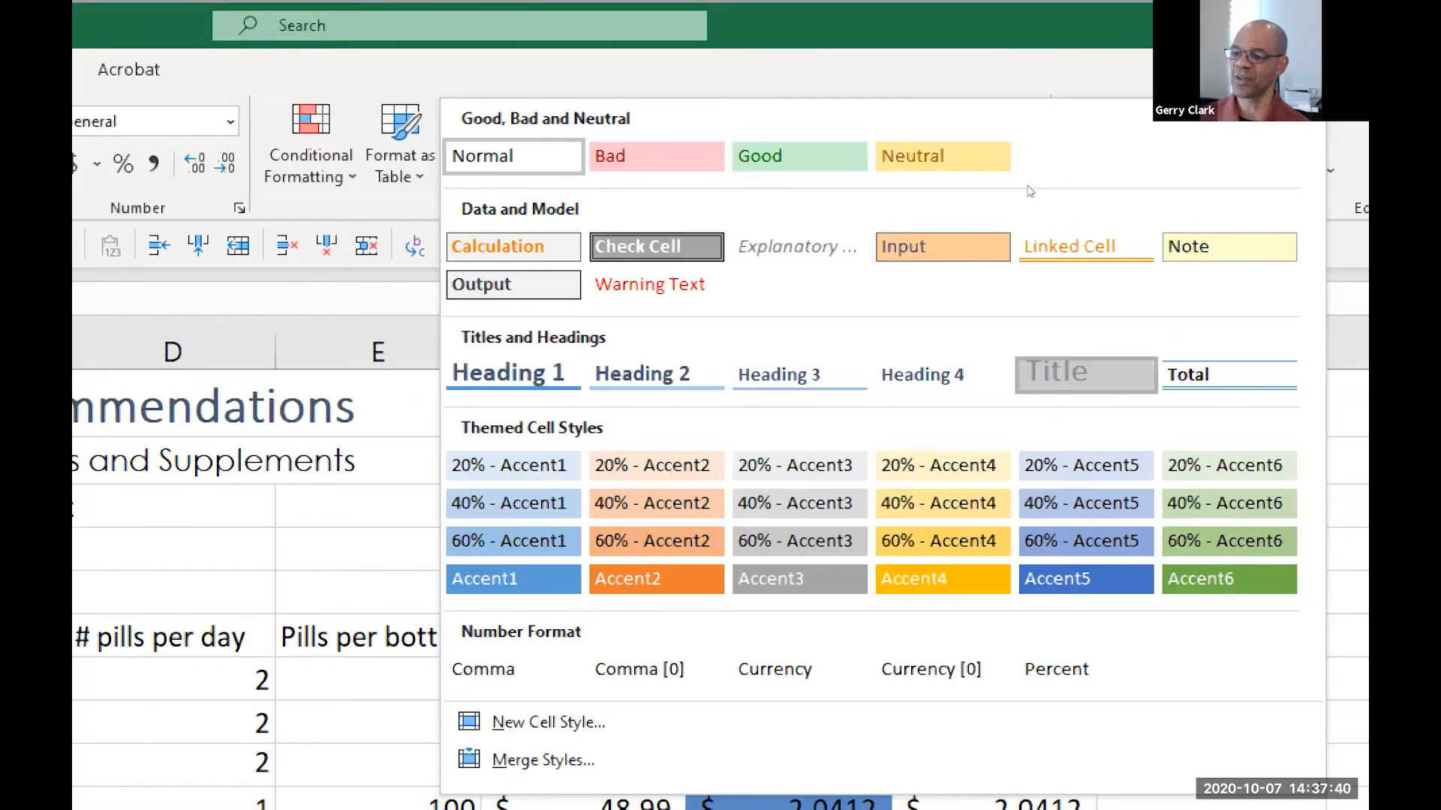
left_click(1085, 374)
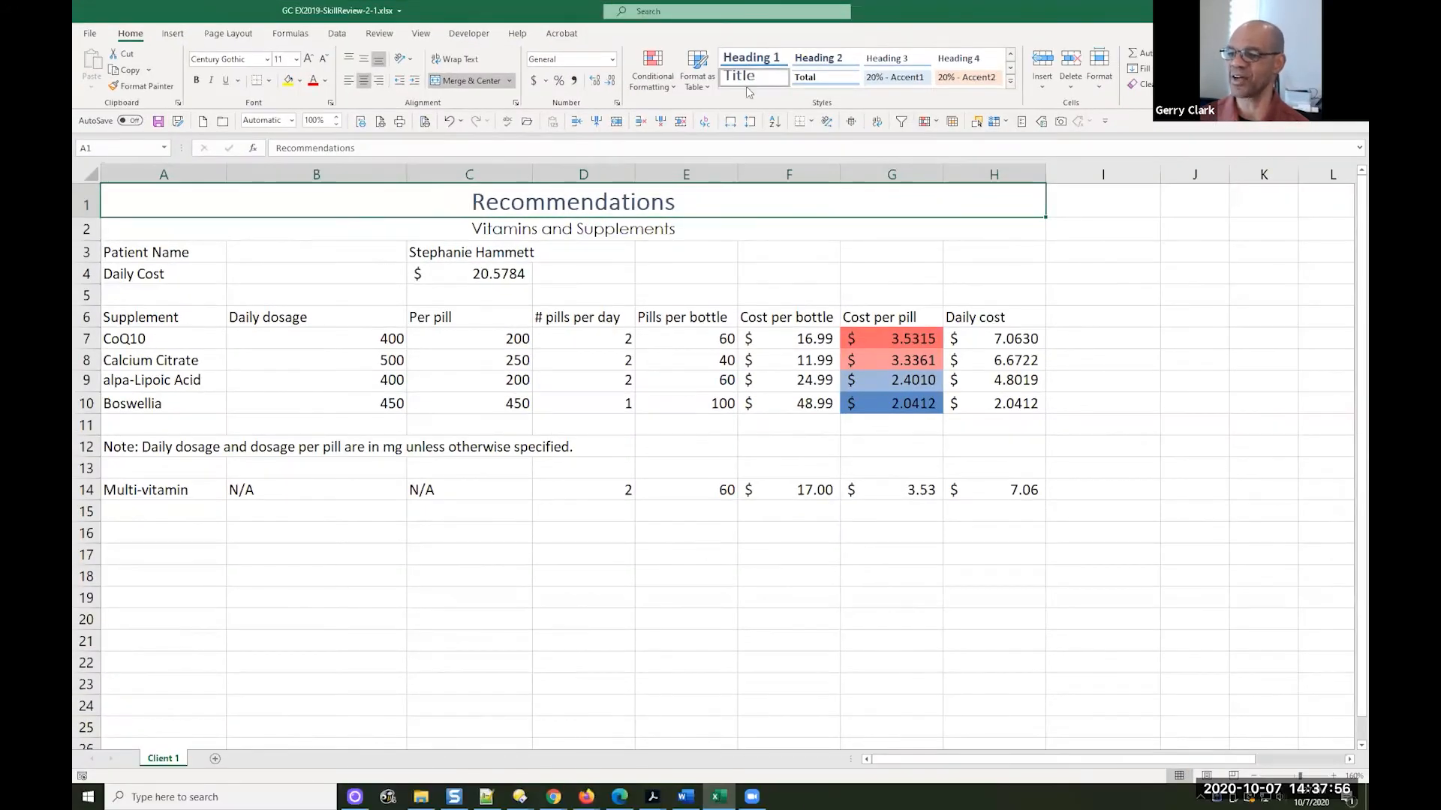
Apply the Accent5 cell style to the Vitamins and Supplements subtitle in A2 and save the workbook
left_click(533, 230)
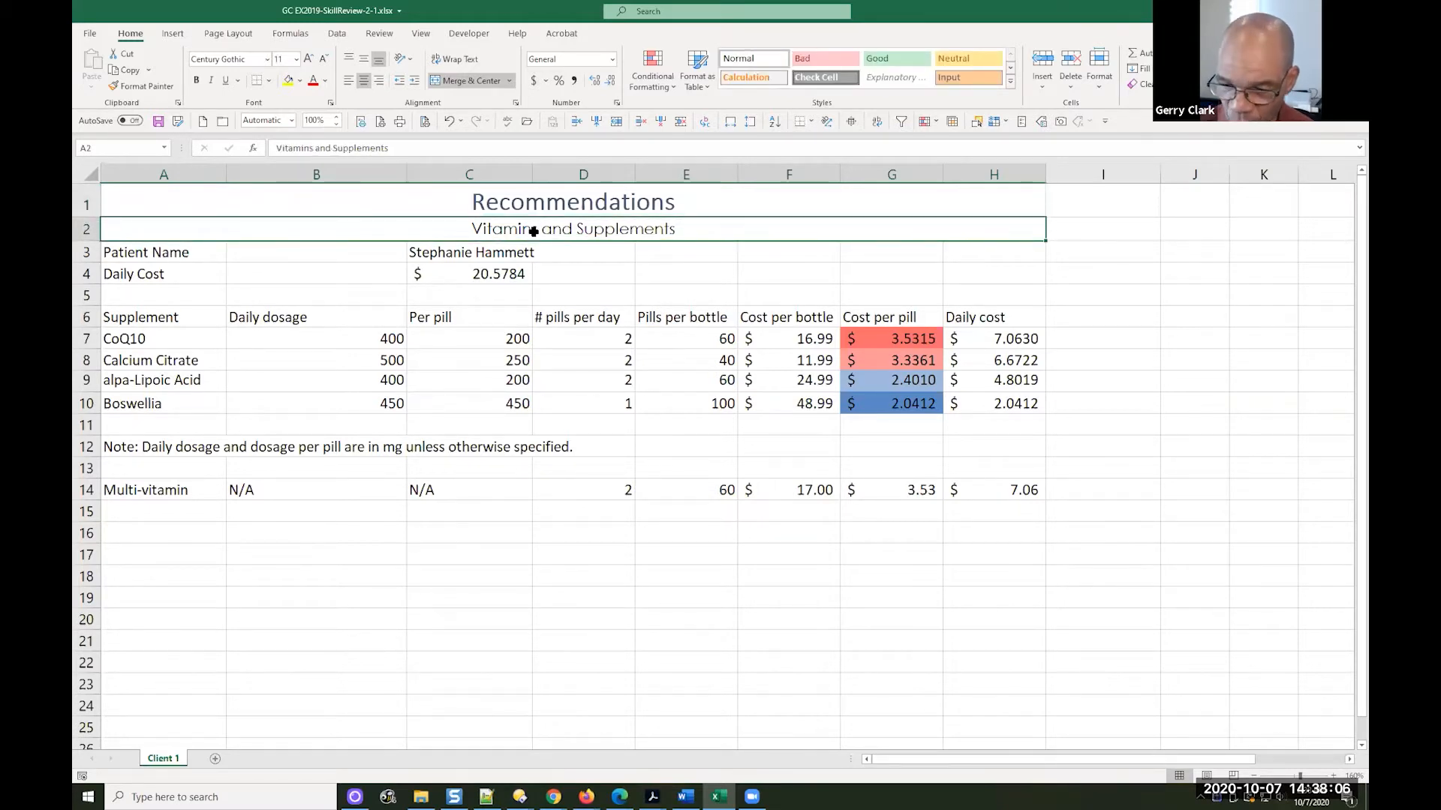
left_click(1010, 87)
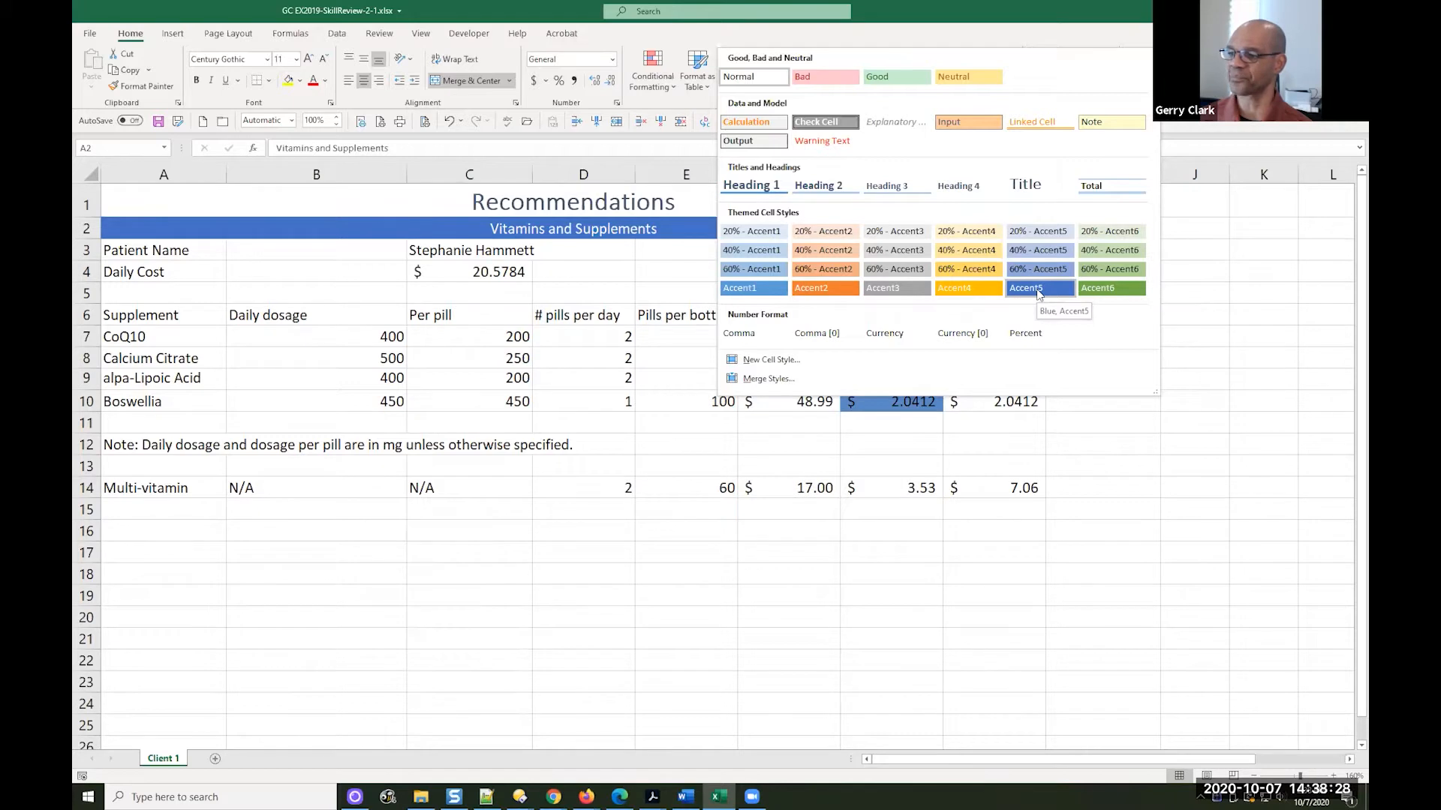
left_click(1038, 293)
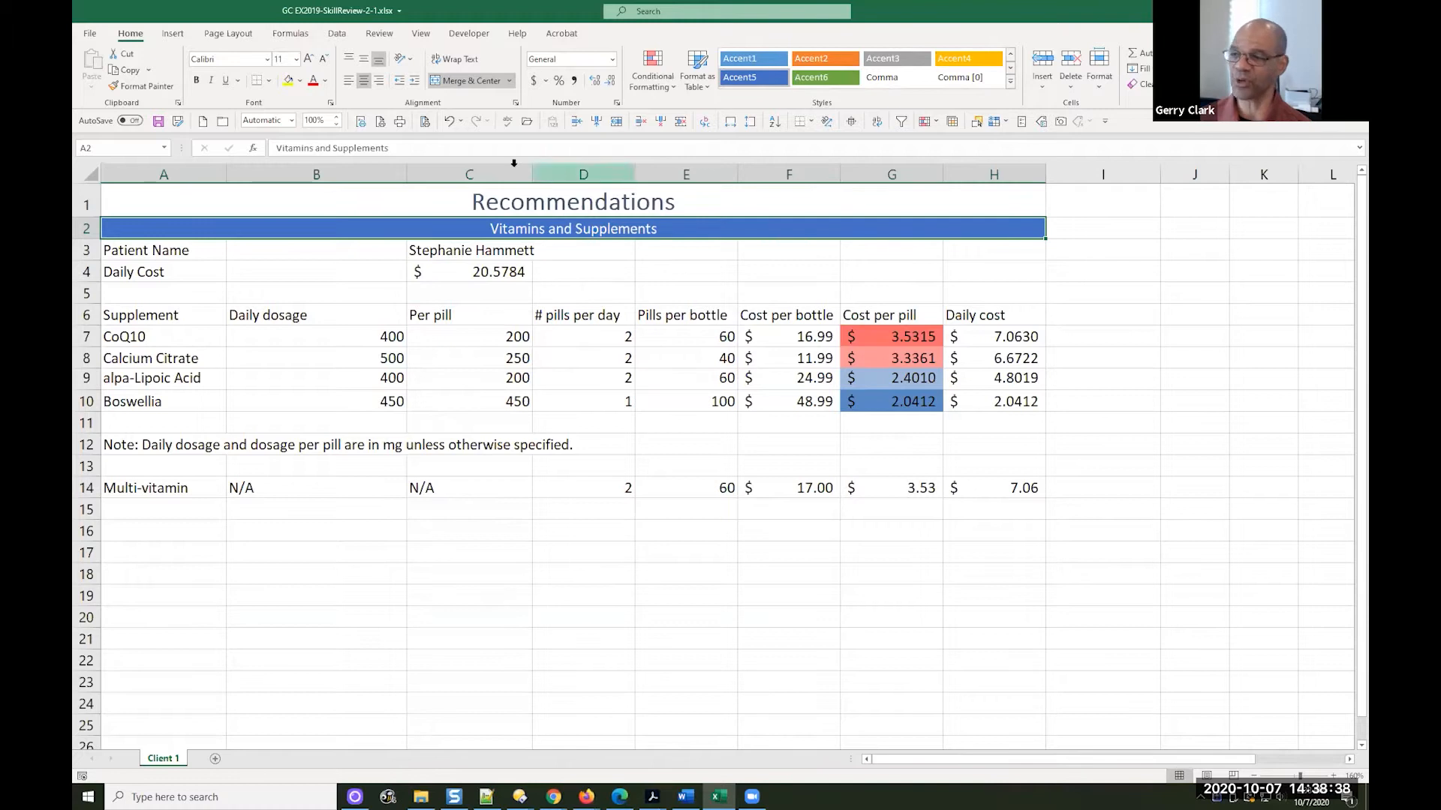
key("ctrl+s")
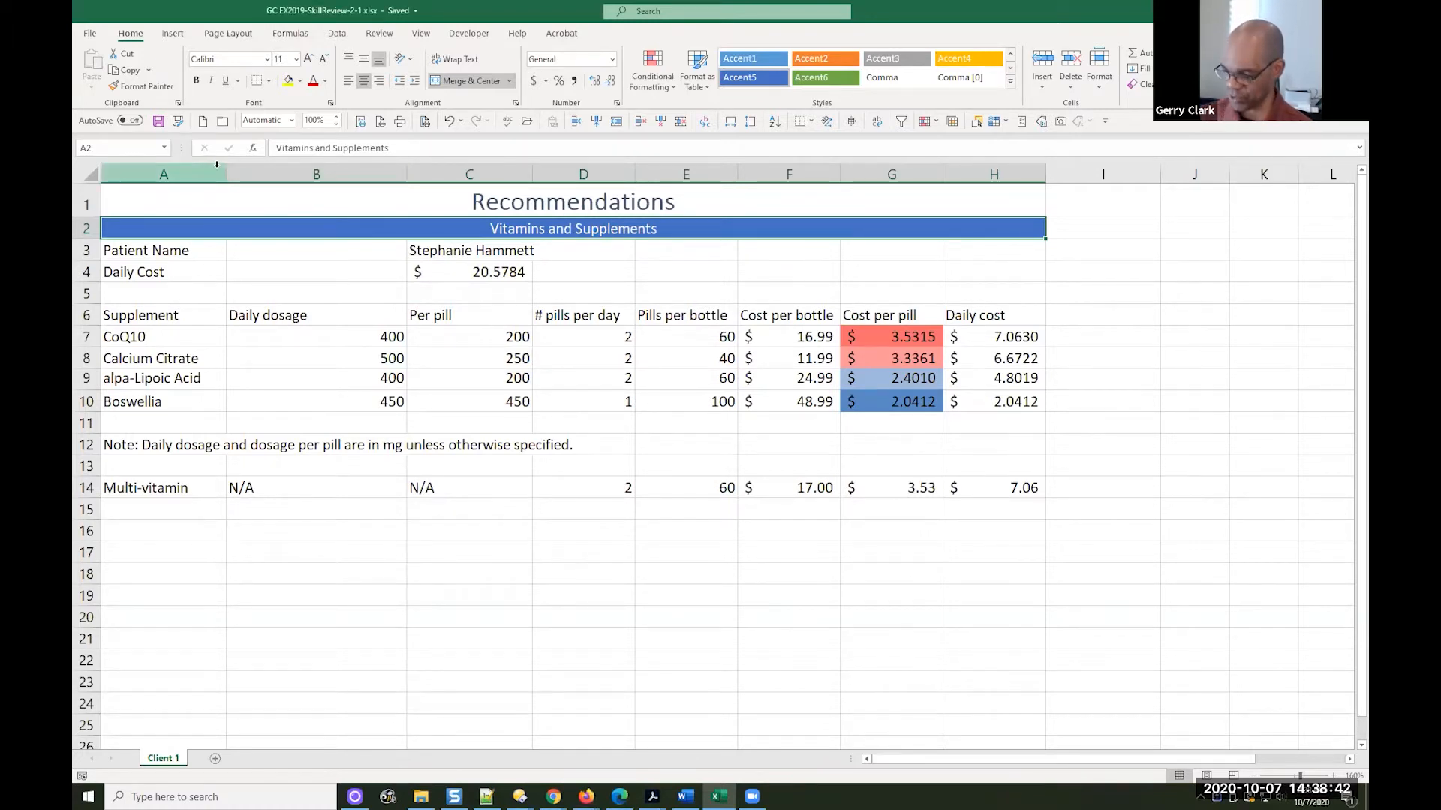
Undo both title styles and try formatting the Recommendations title manually with font size 18 and a blue-gray theme font color
key("ctrl+z")
key("ctrl+z")
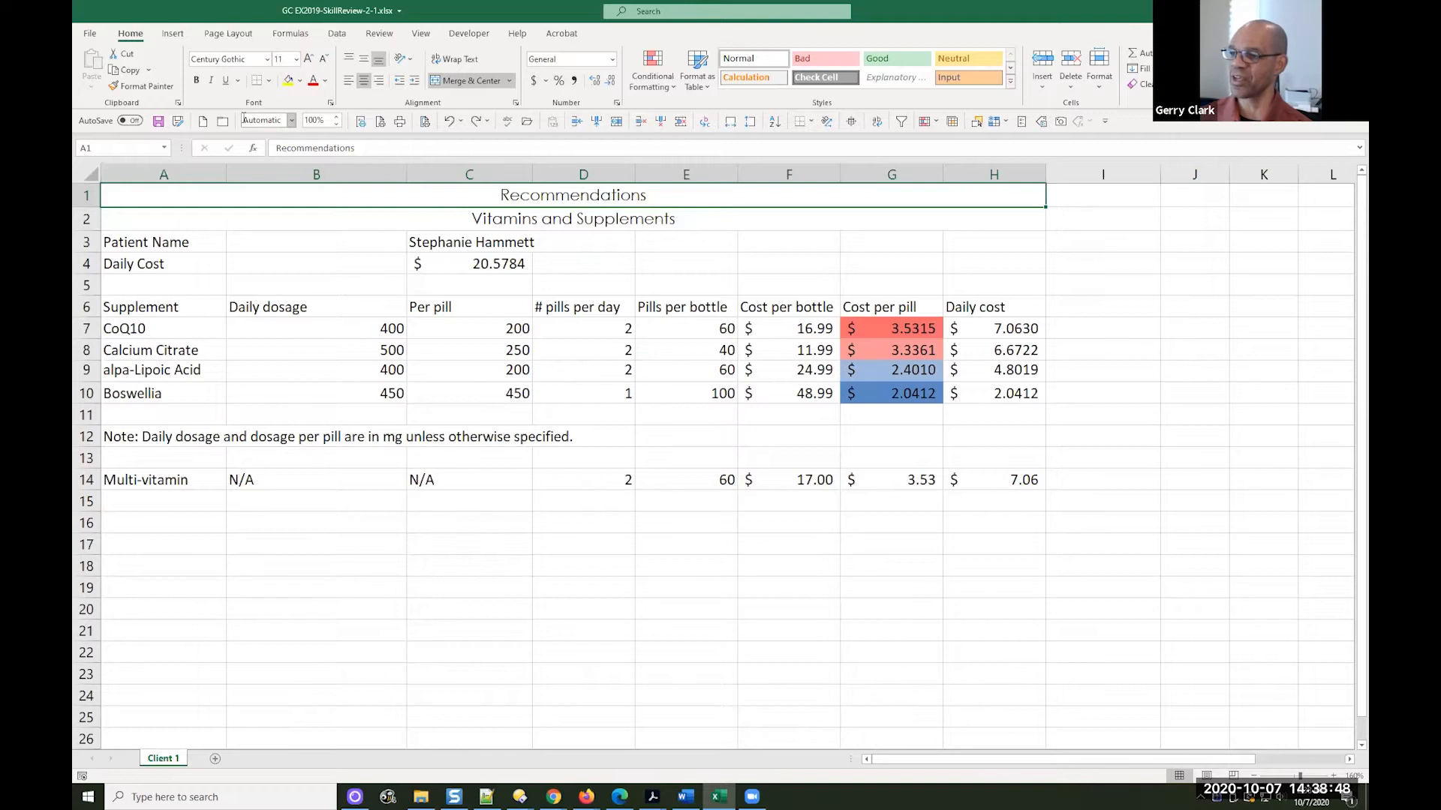
left_click(296, 63)
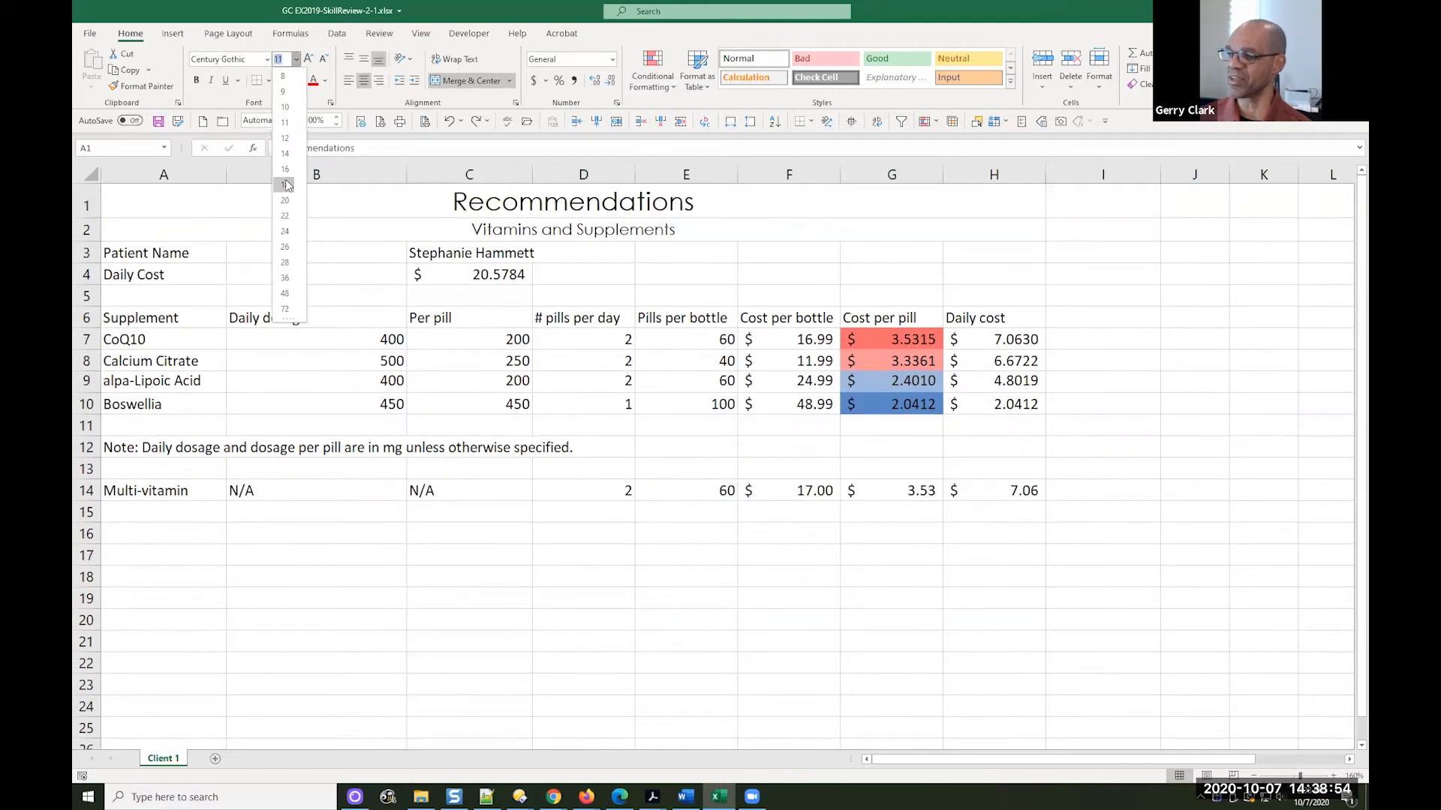
left_click(285, 185)
left_click(326, 81)
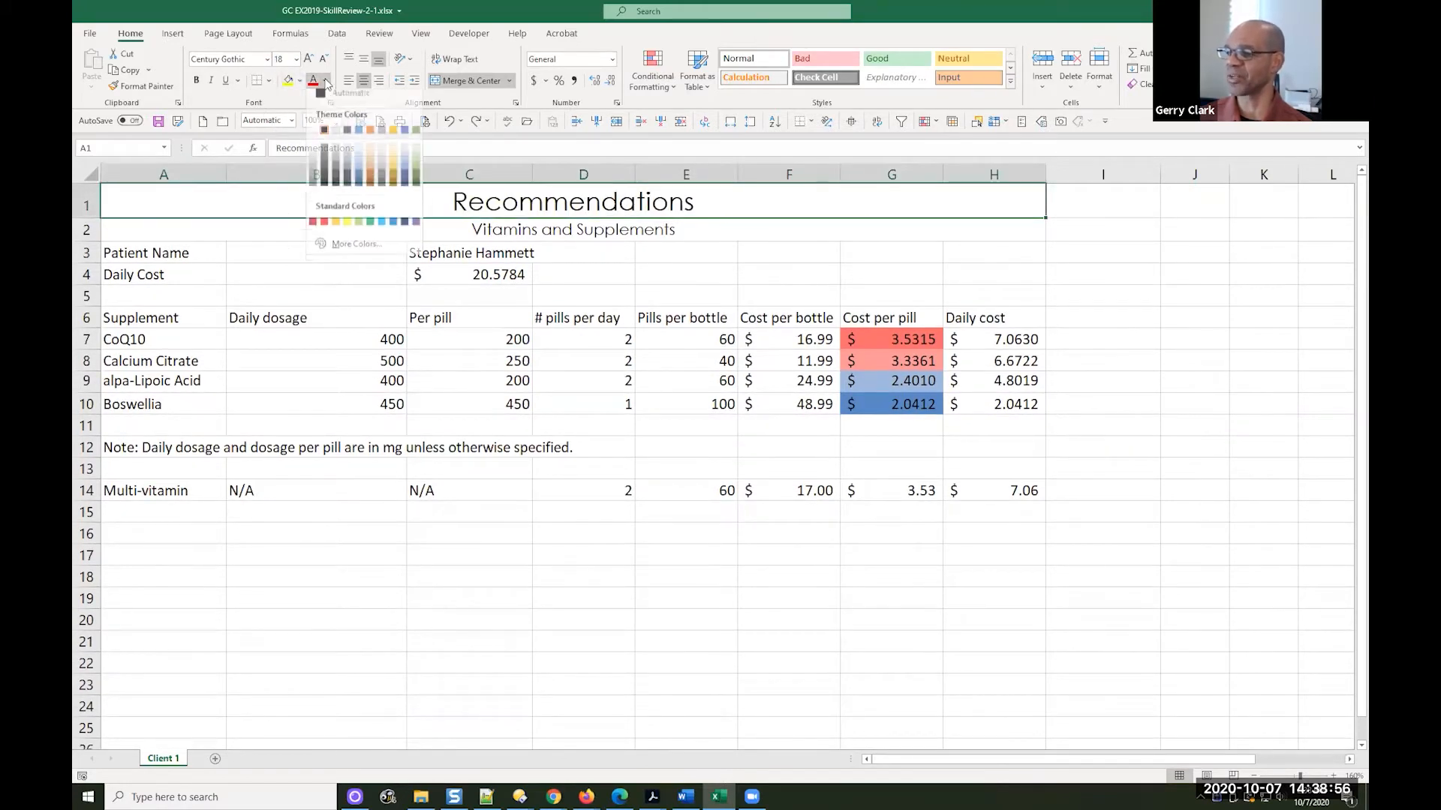
left_click(348, 135)
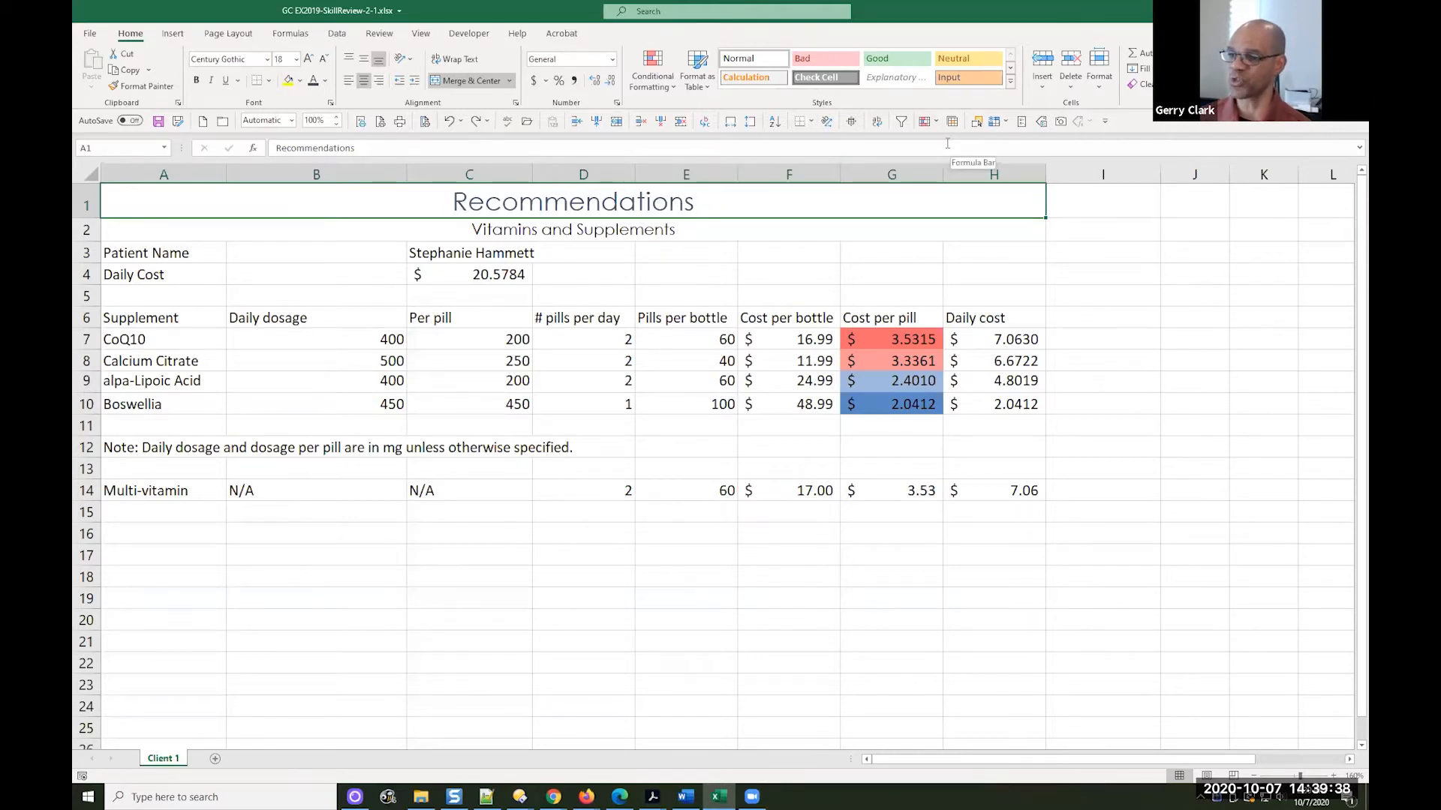
key("ctrl+z")
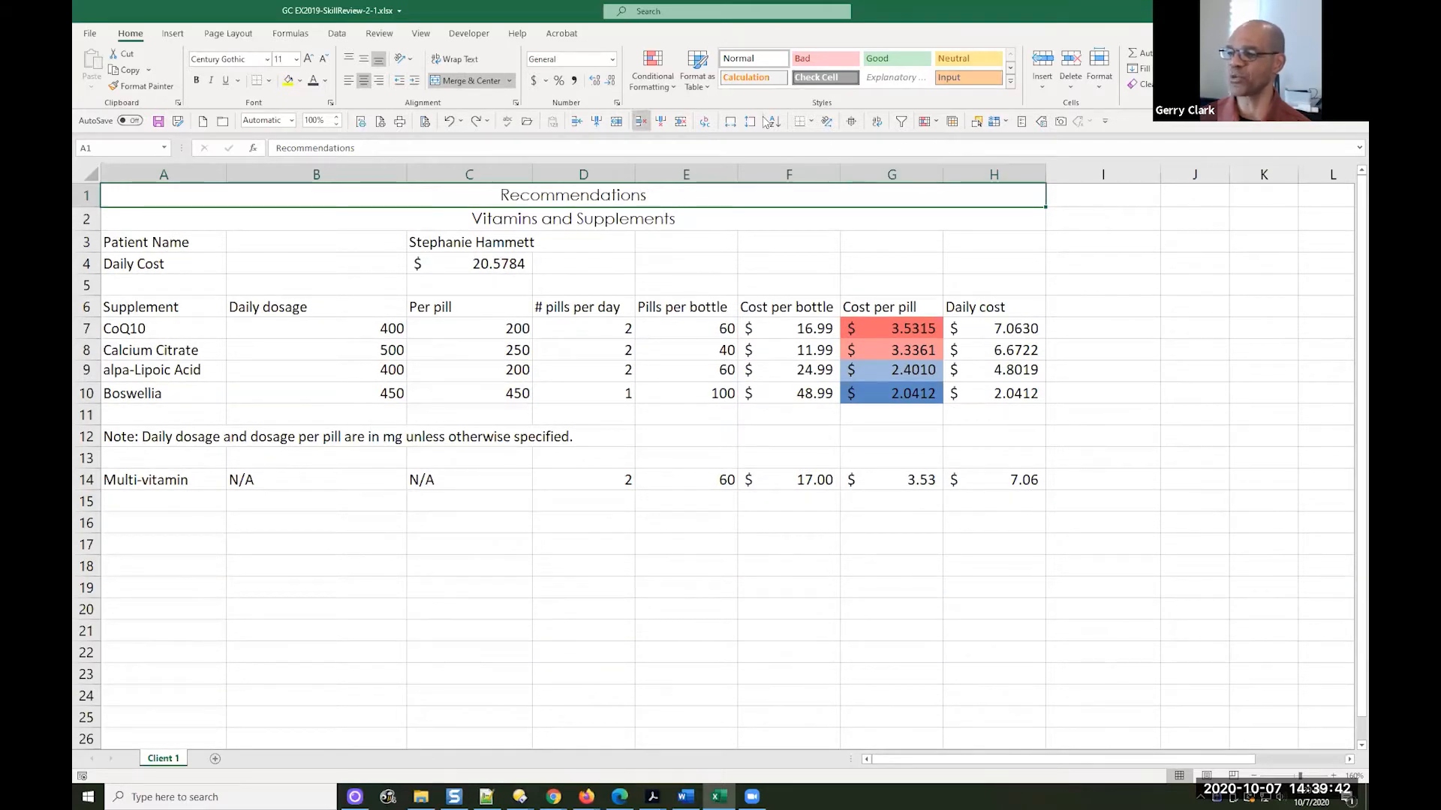
Give the Recommendations title in A1 the Title cell style
left_click(1010, 82)
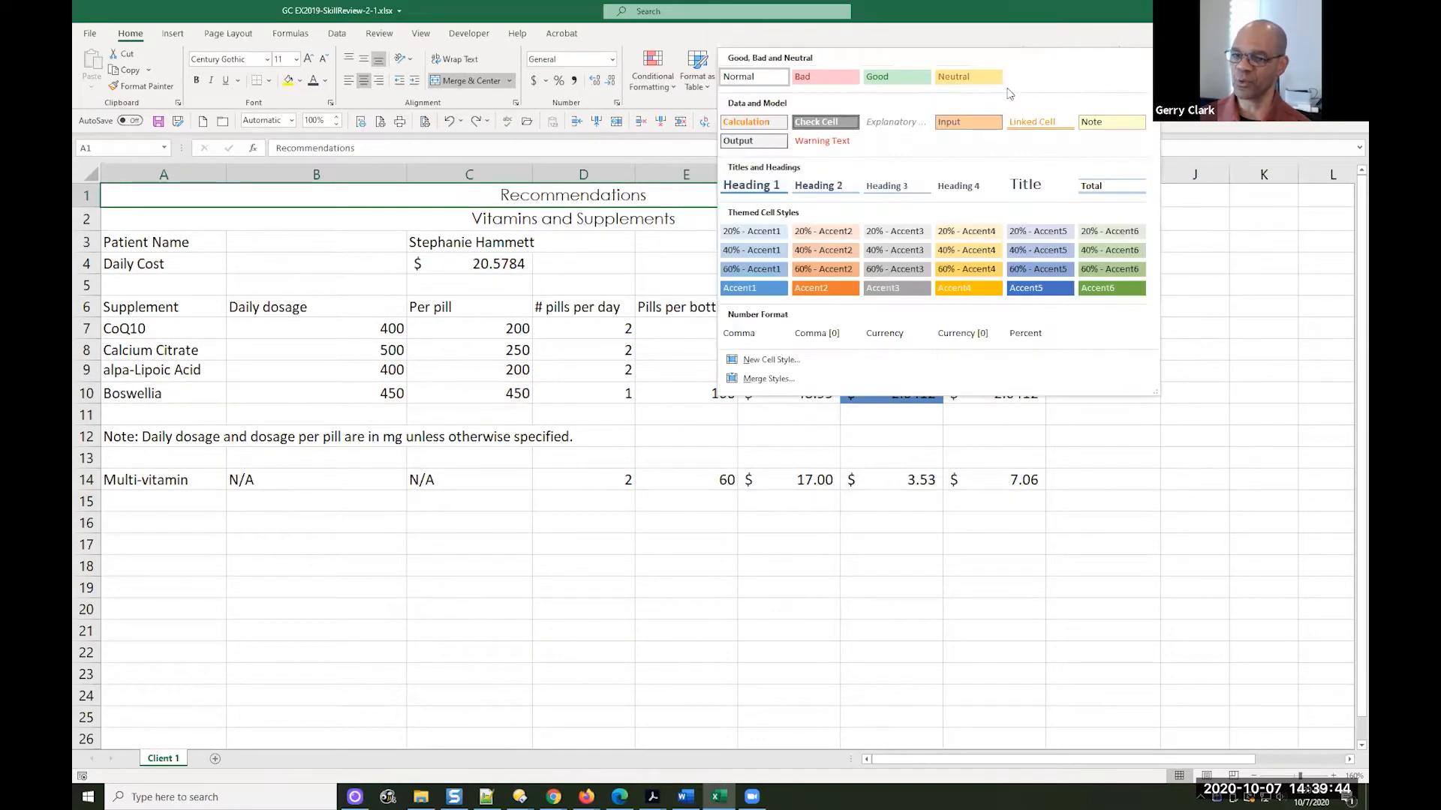
left_click(1026, 184)
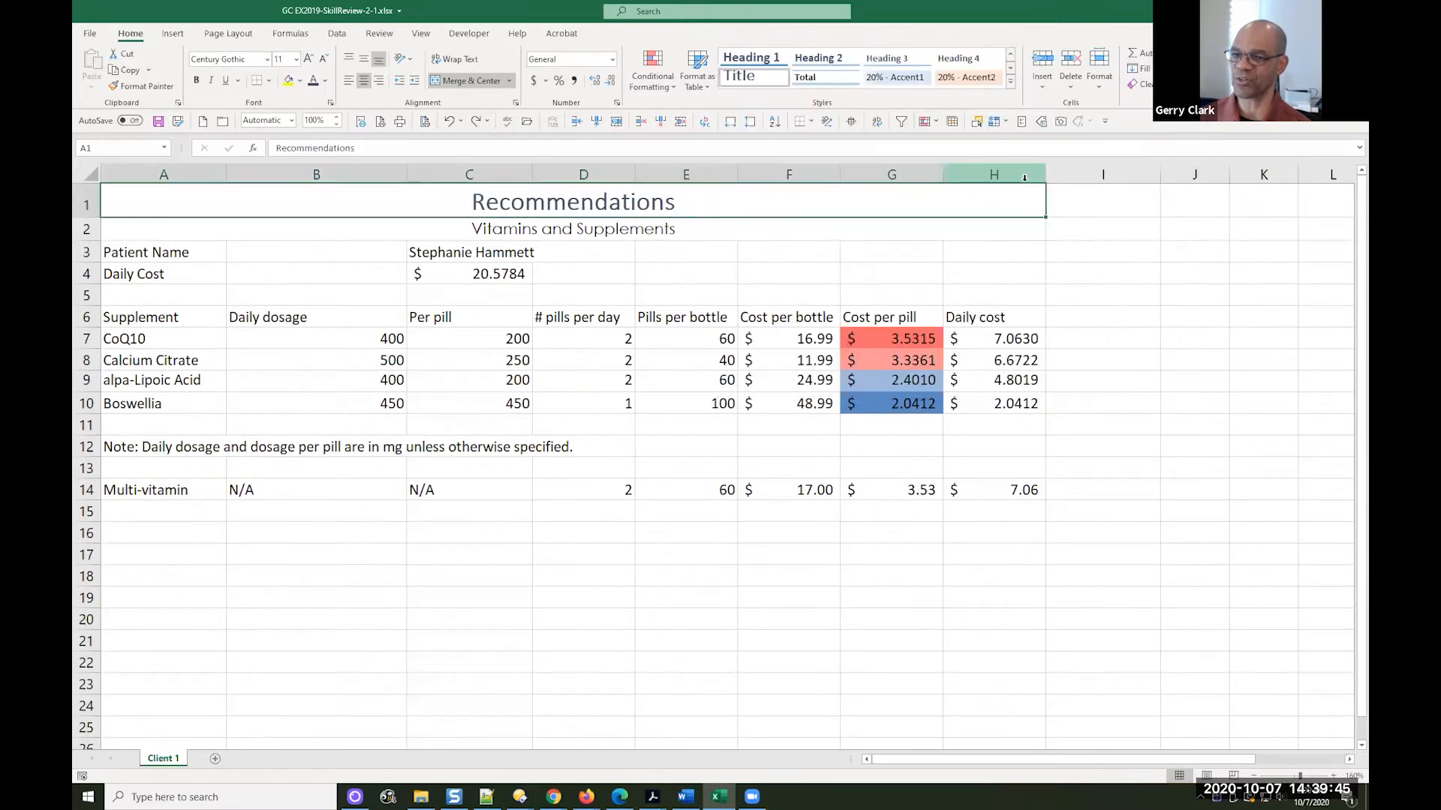
Style the Vitamins and Supplements subtitle in A2 with the Accent5 cell style and save the changes
left_click(738, 225)
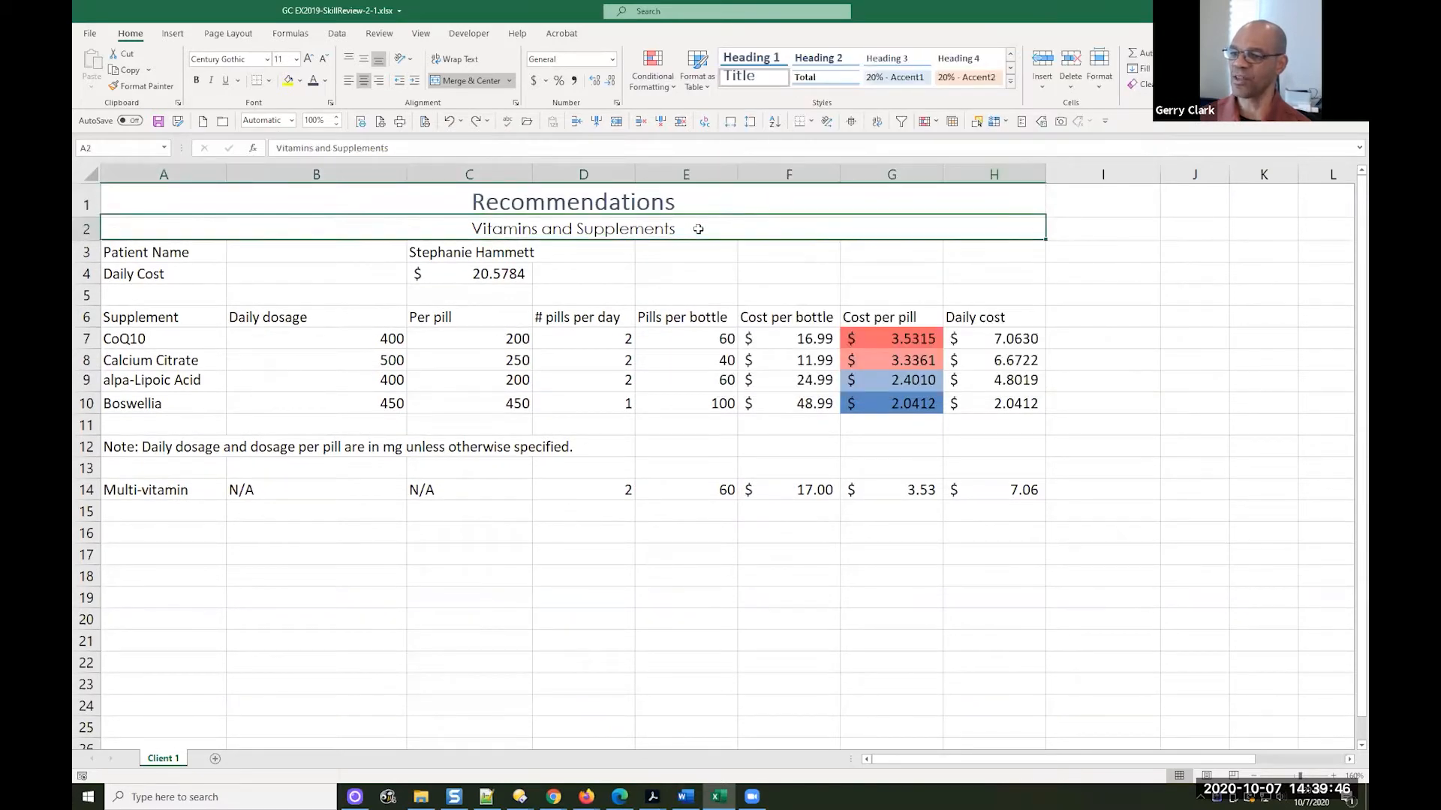
left_click(1011, 83)
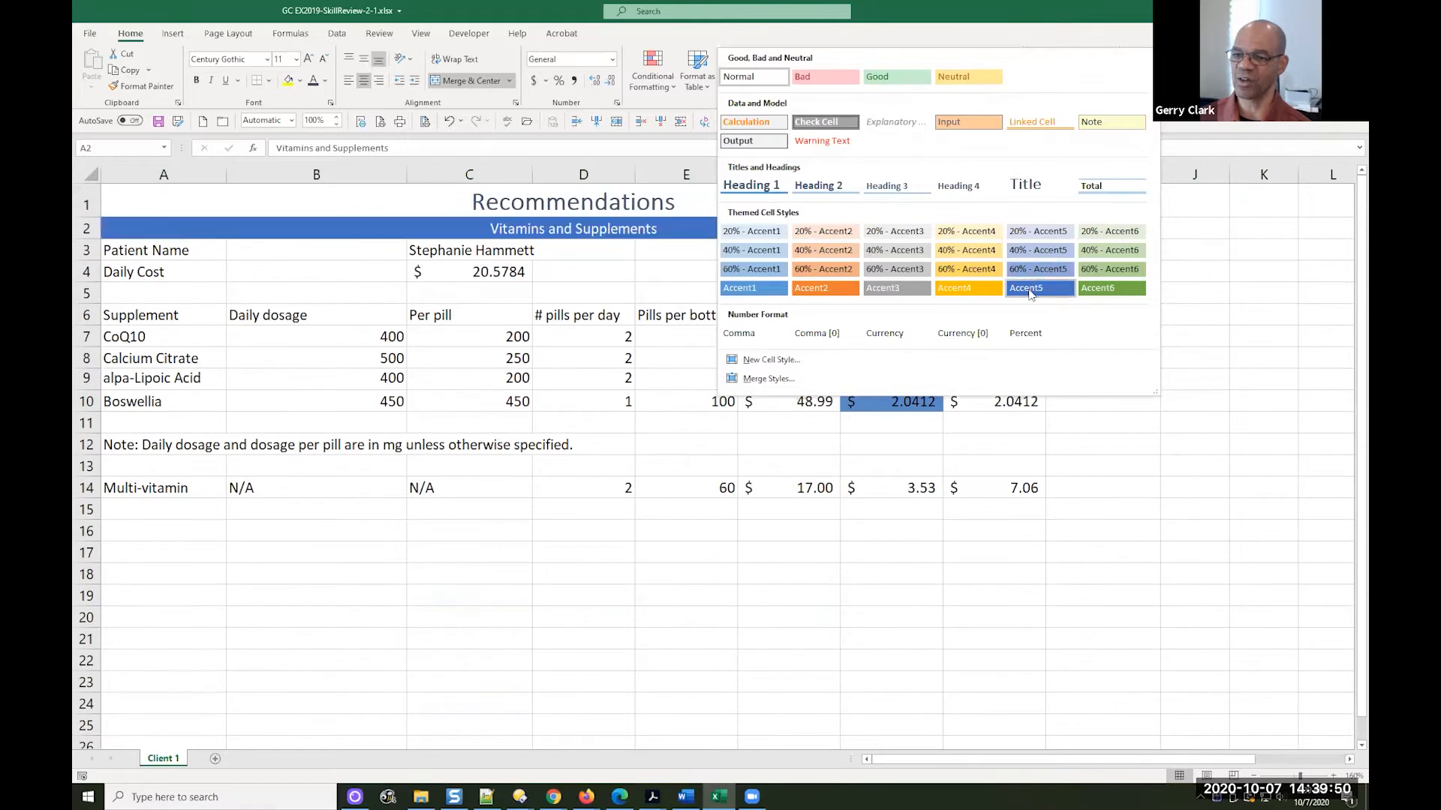
left_click(1028, 290)
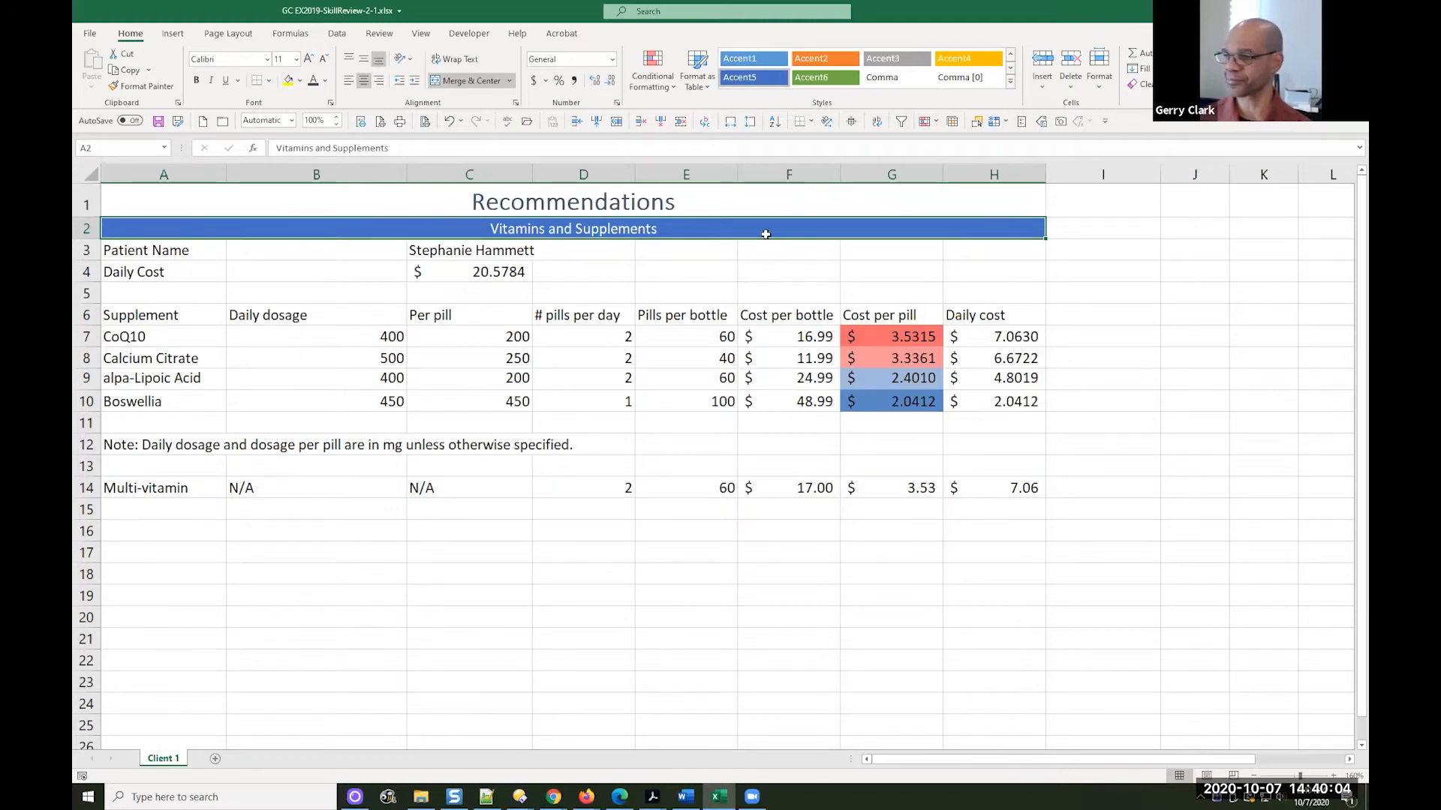
left_click(157, 121)
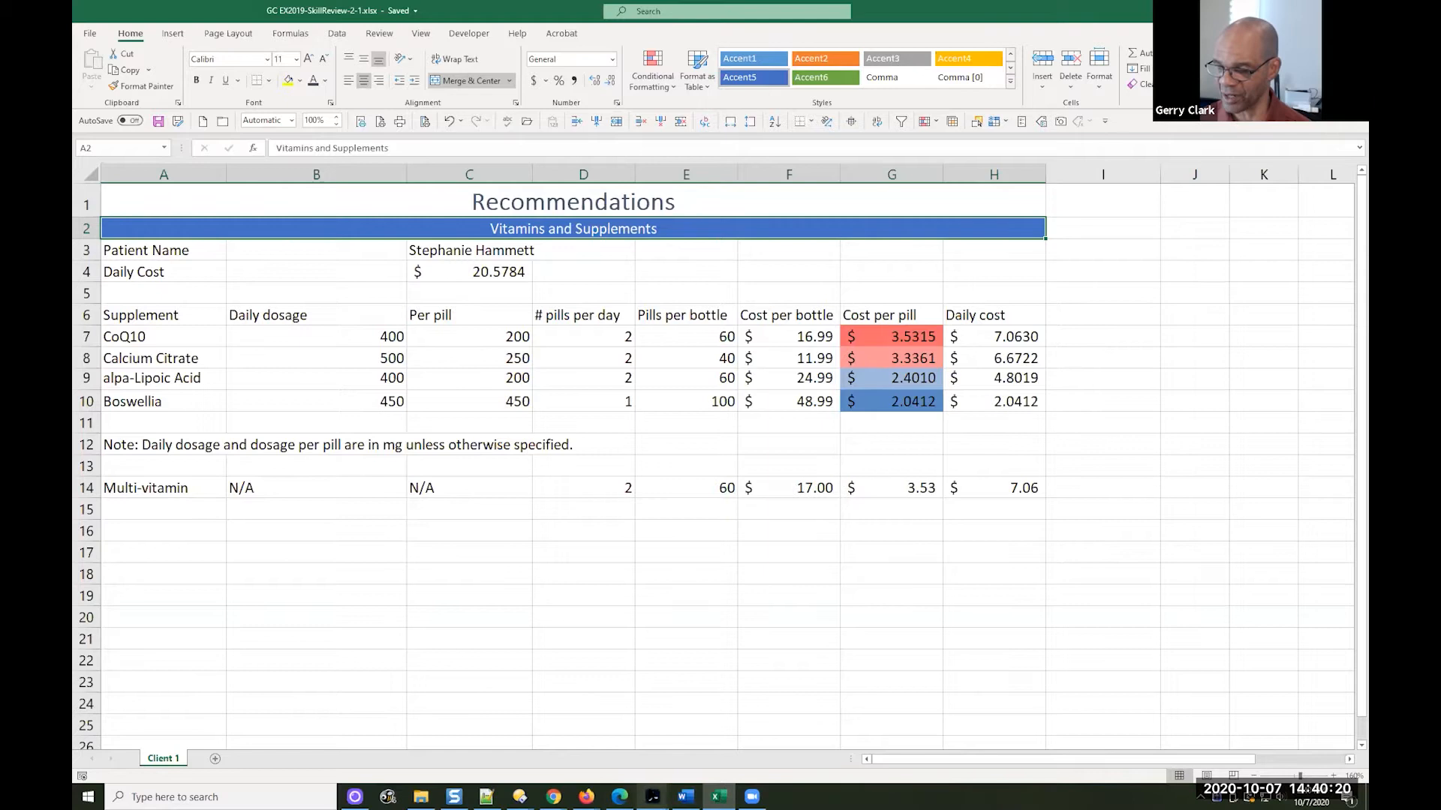
Read steps 4 to 8 of the skill review in the Microsoft Office 365 textbook PDF in Acrobat, and return to Excel
mouse_move(653, 795)
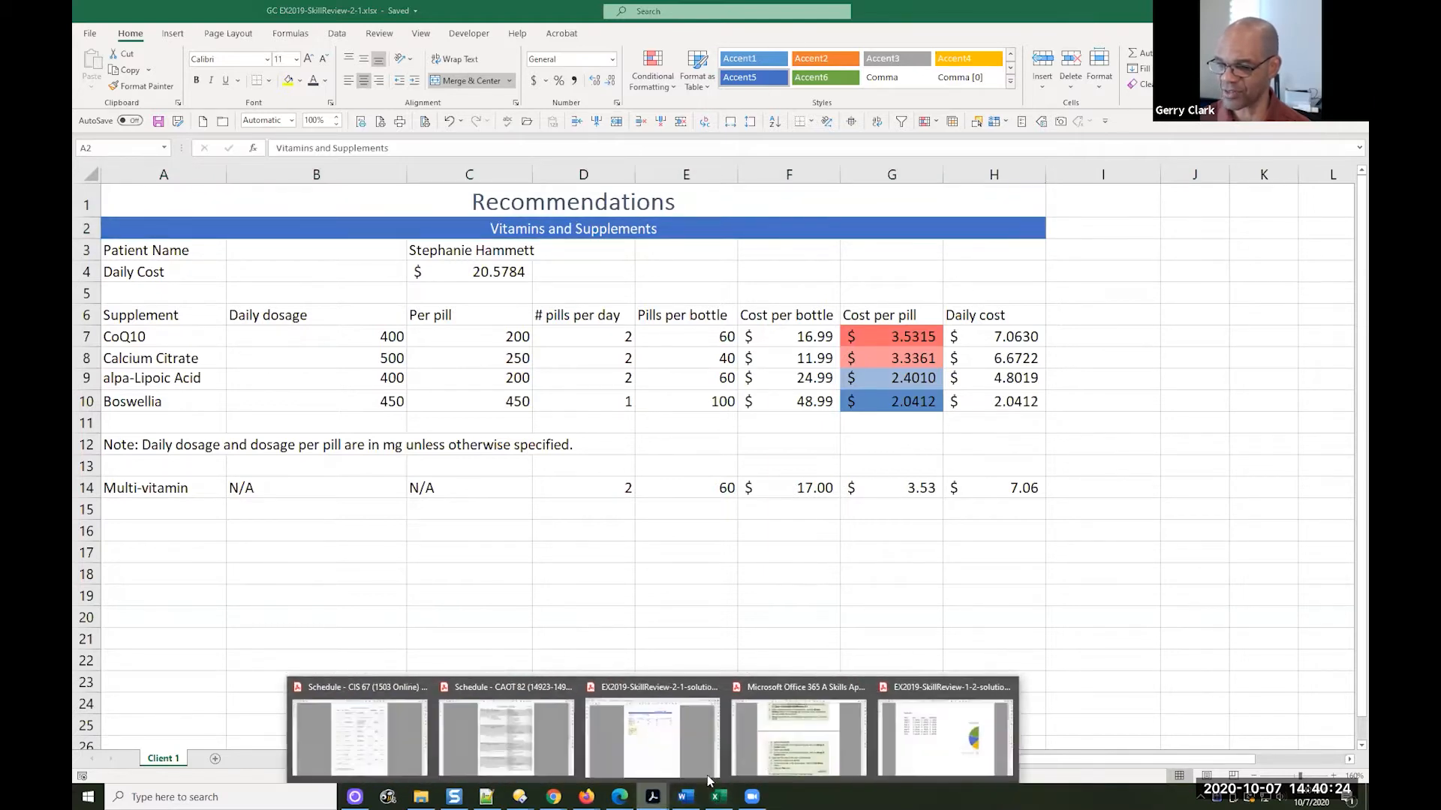
left_click(769, 750)
scroll(970, 509, "down", 1)
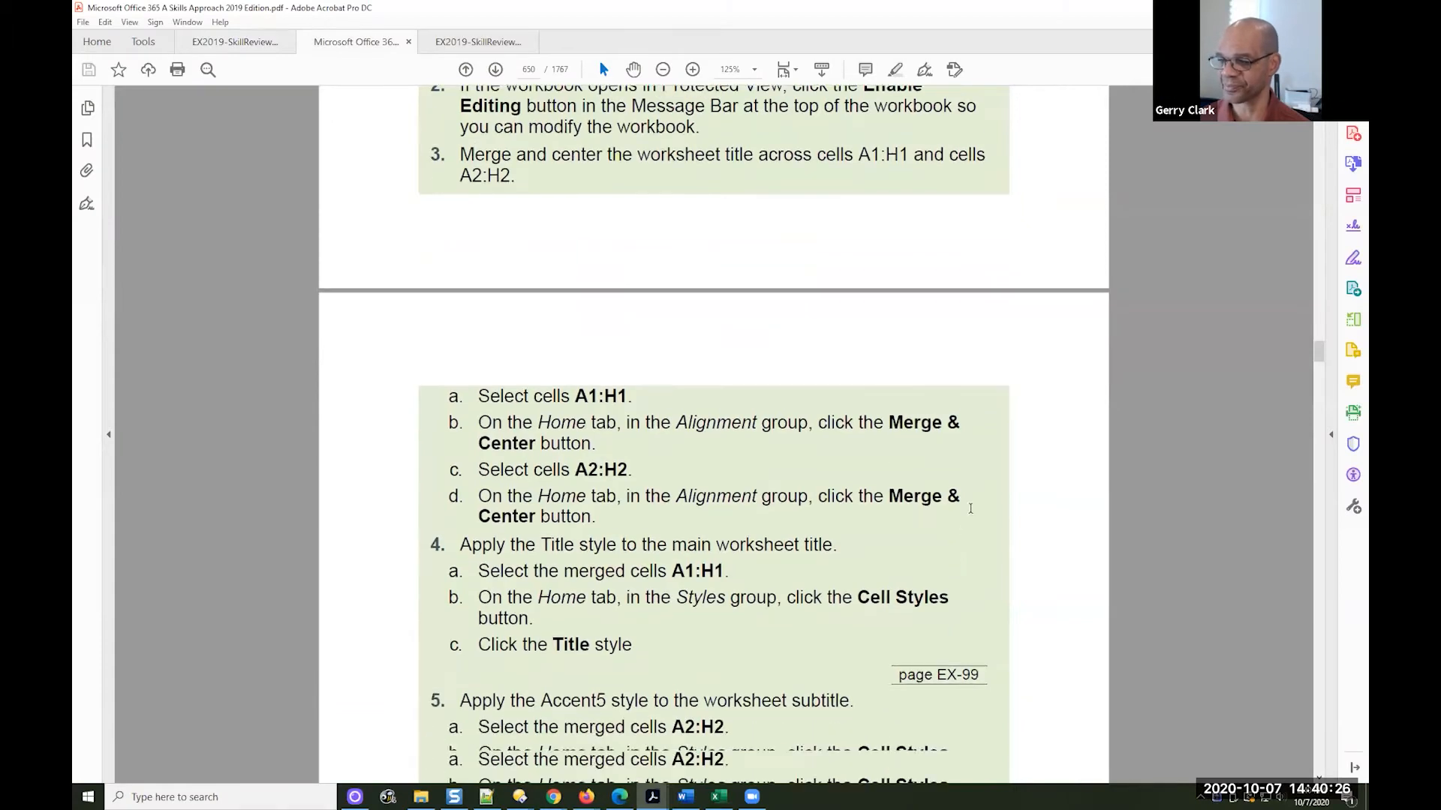
scroll(966, 509, "down", 5)
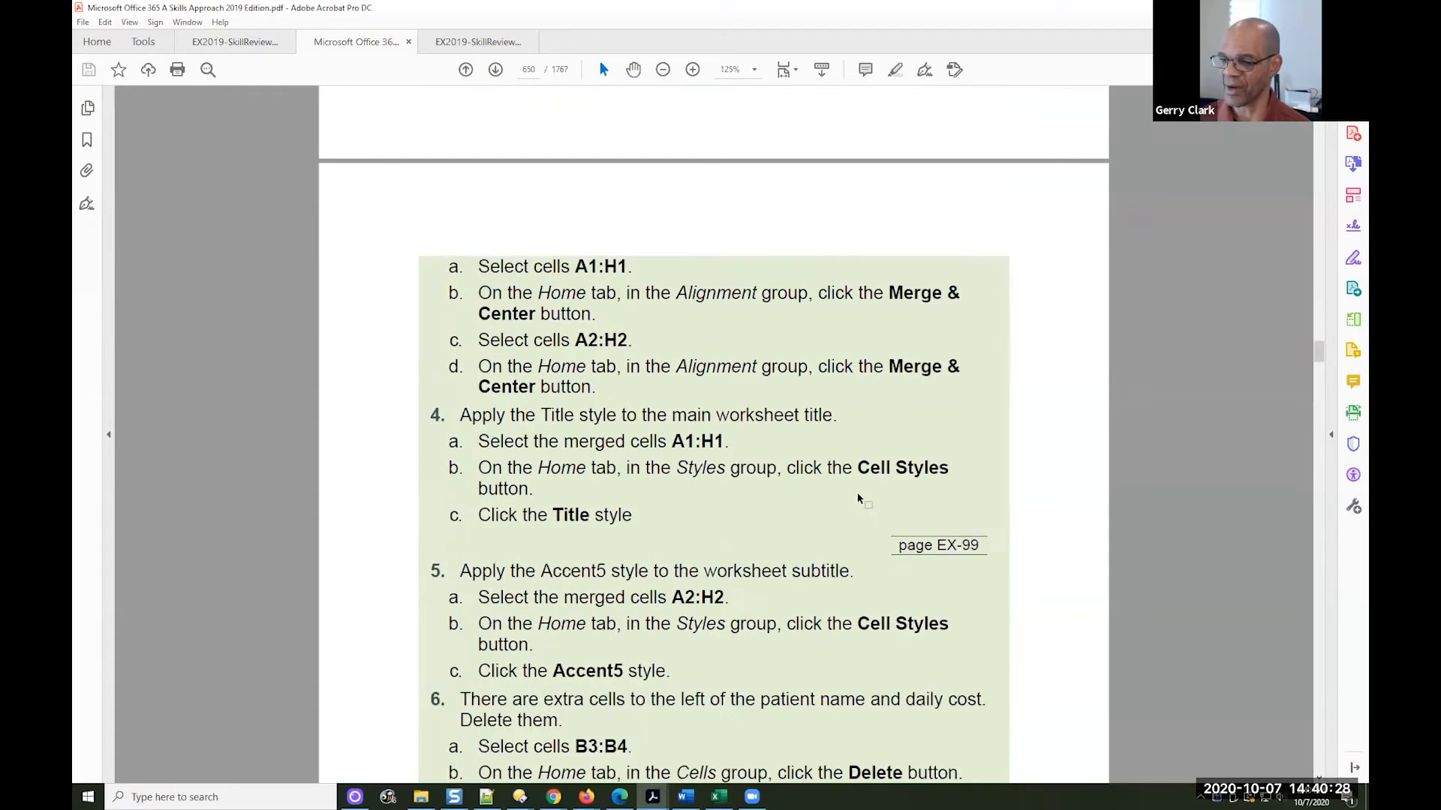
scroll(608, 444, "down", 3)
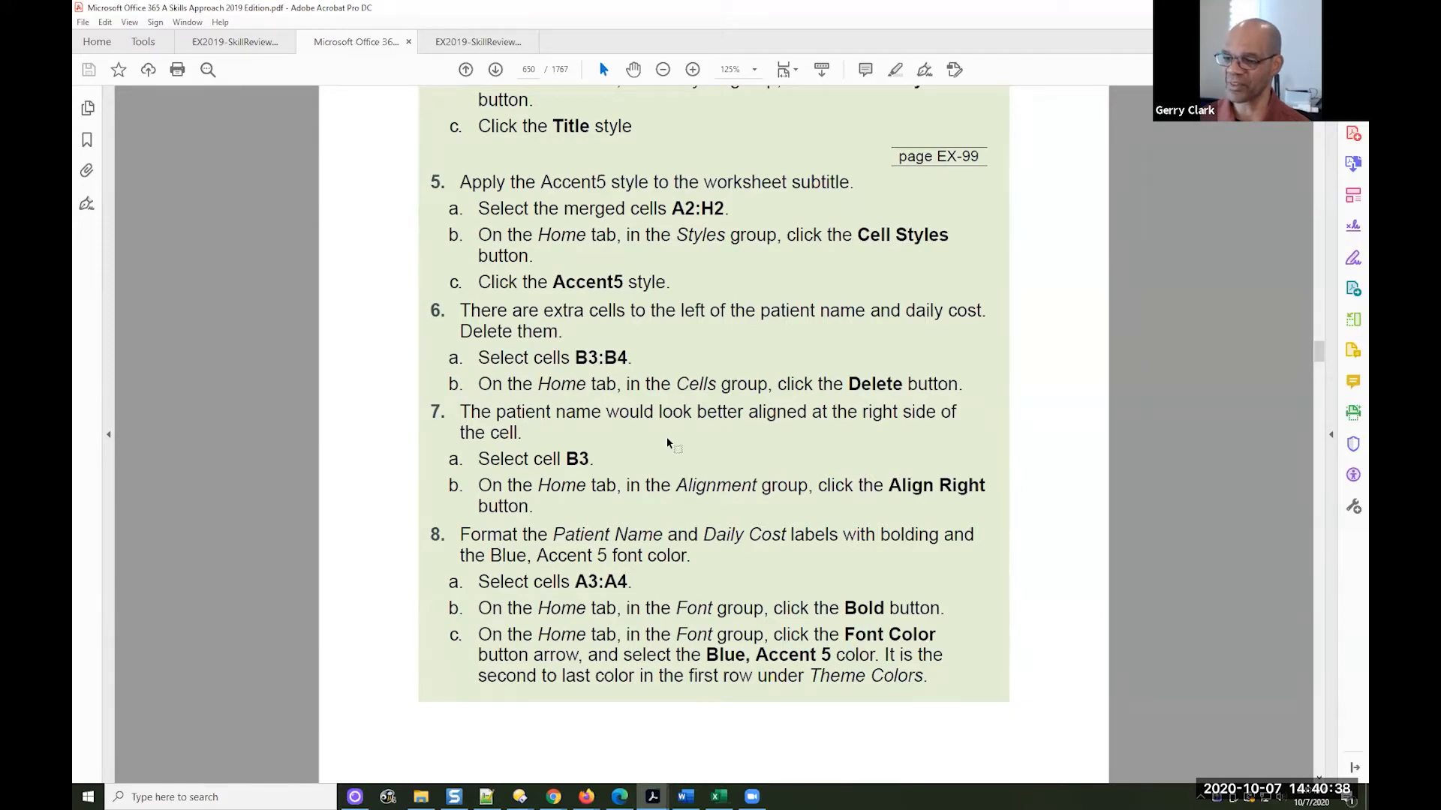
scroll(667, 443, "down", 1)
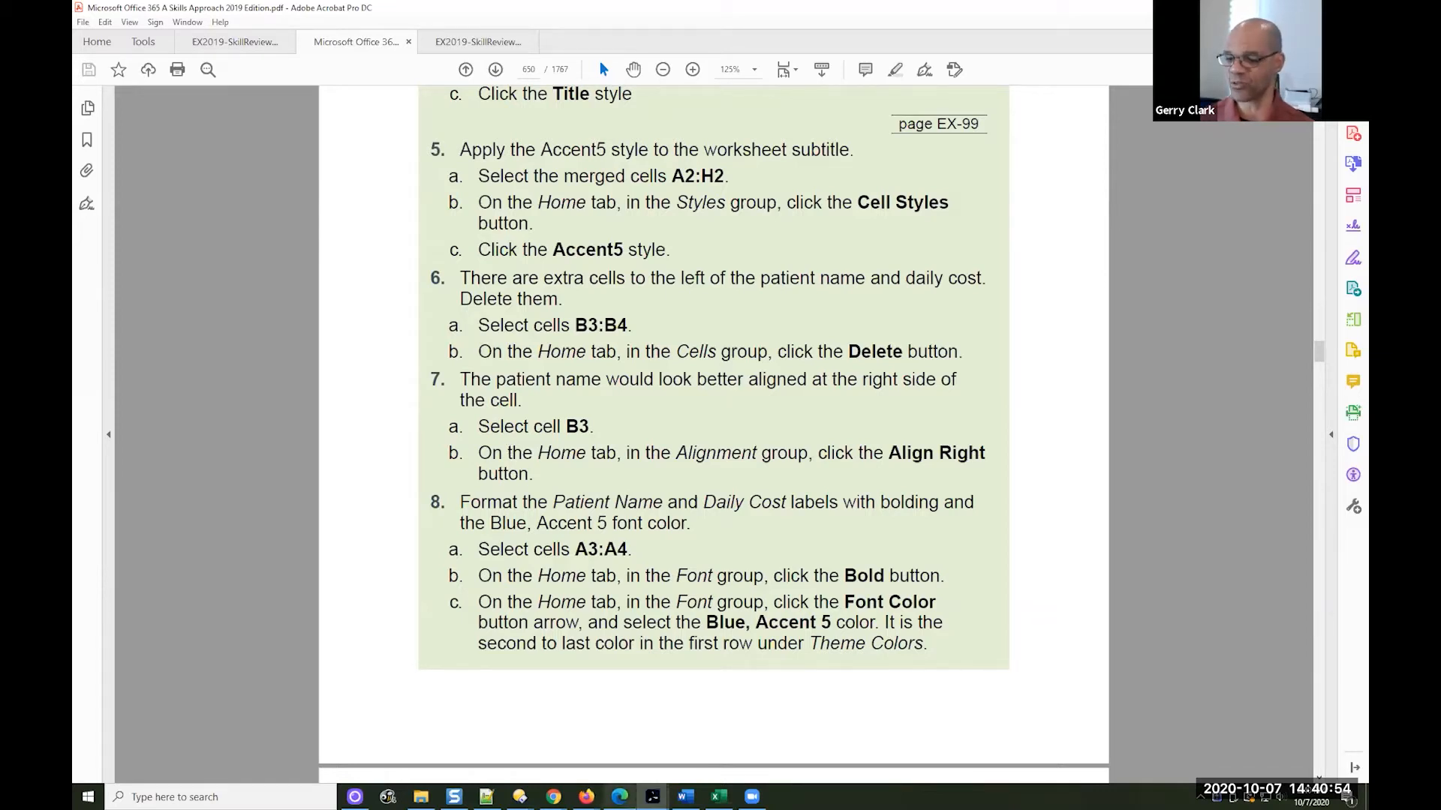
left_click(718, 796)
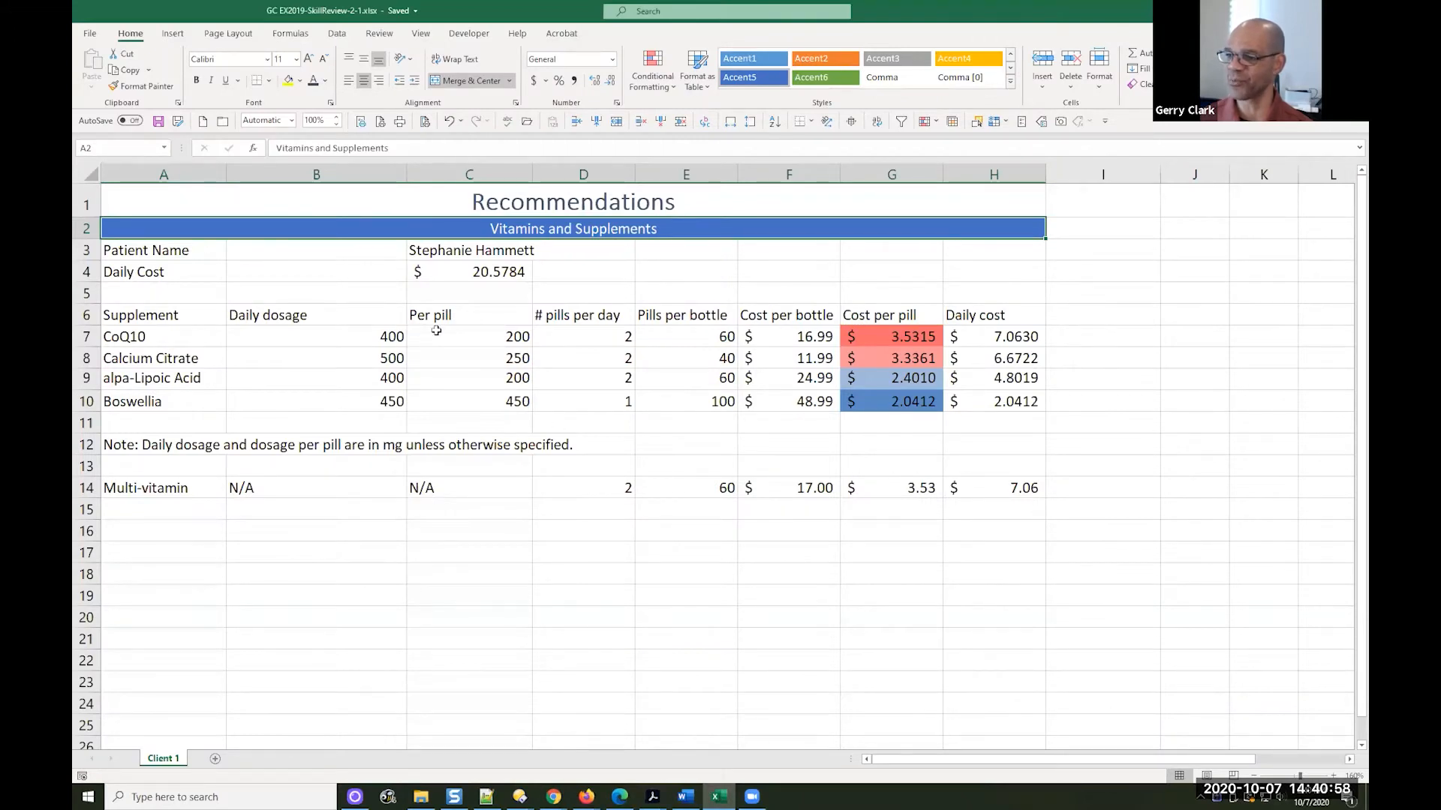
Examine the Patient Name and Daily Cost entries in rows 3 and 4, including the cells referenced by the formula in C4
left_click(309, 248)
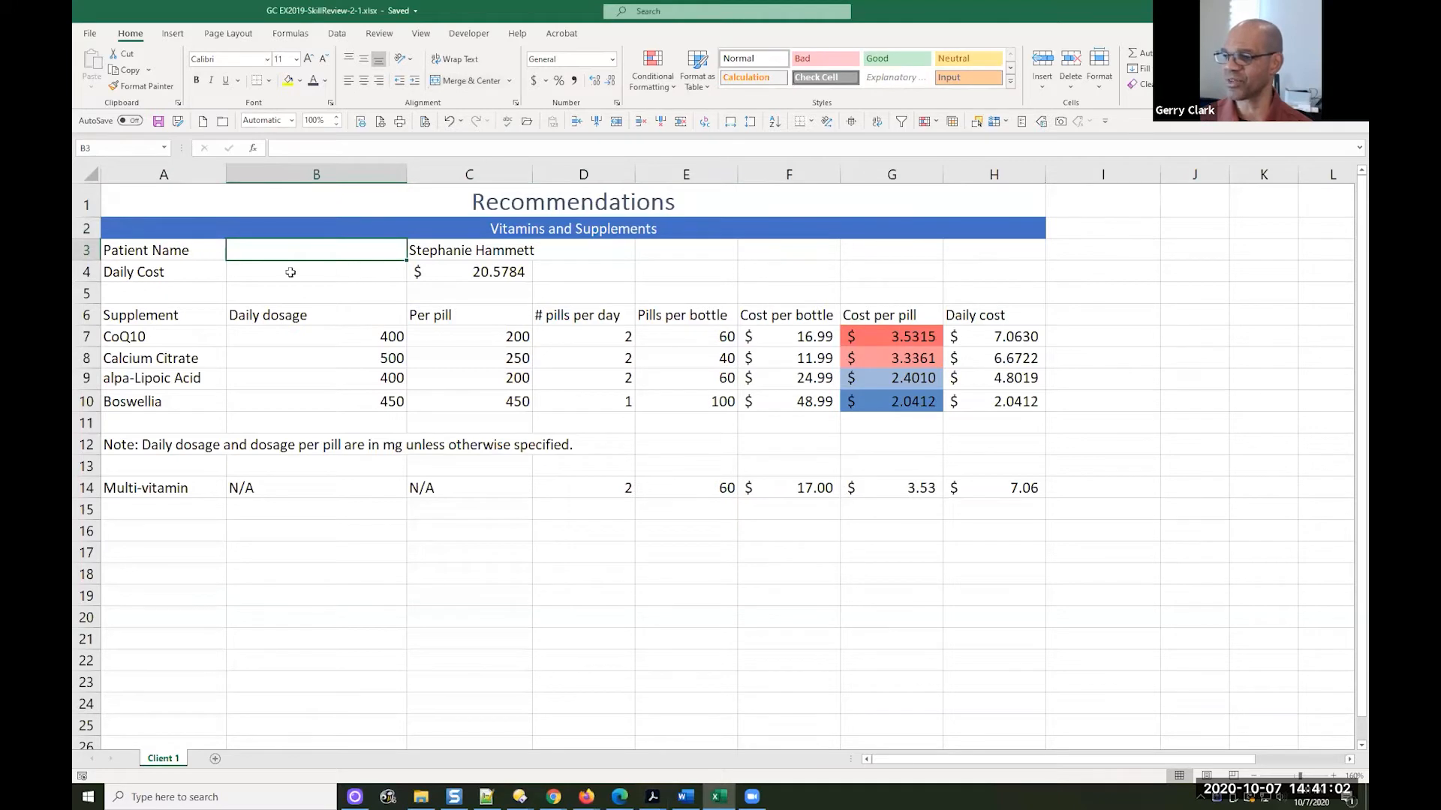
left_click(164, 250)
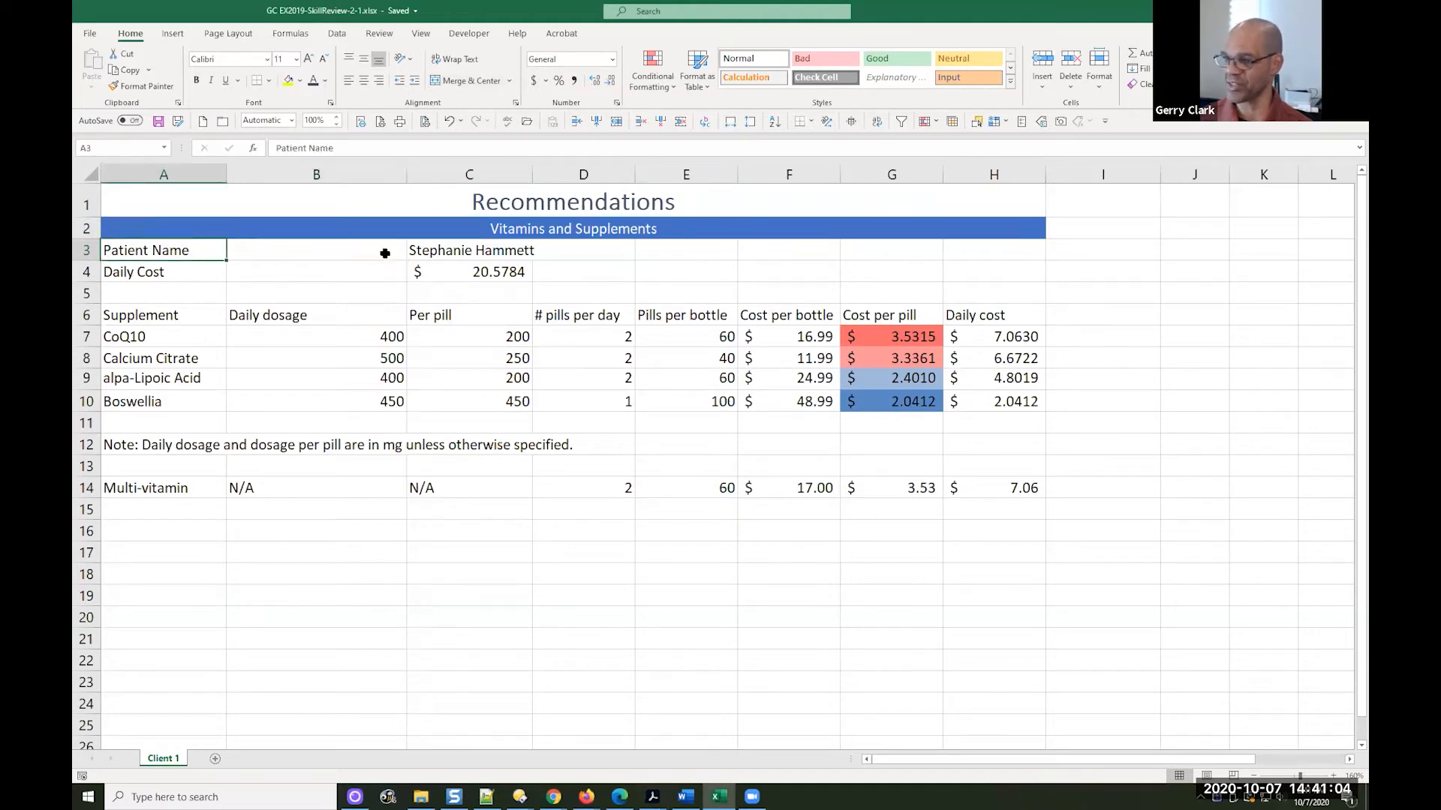
left_click(442, 250)
left_click(168, 269)
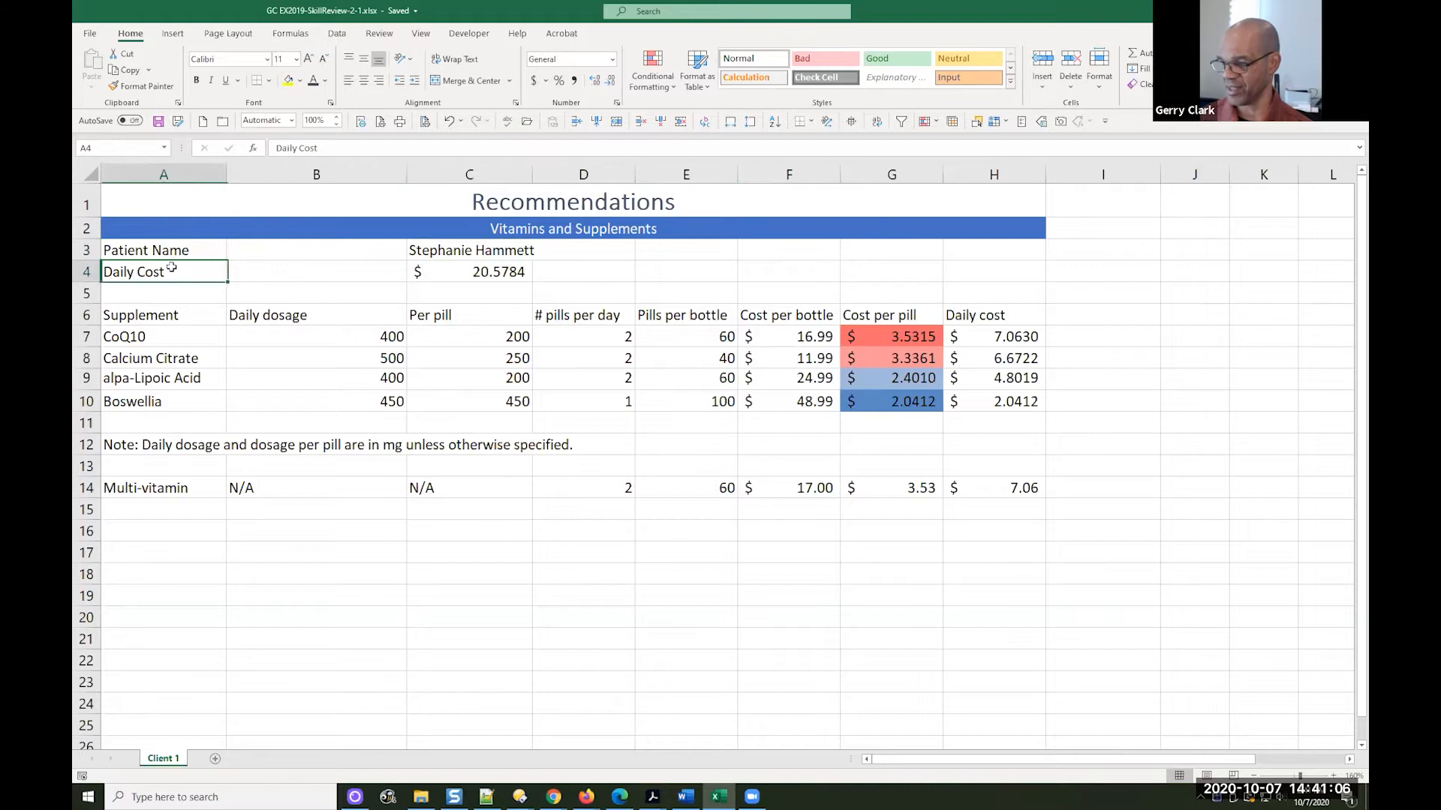
left_click(494, 271)
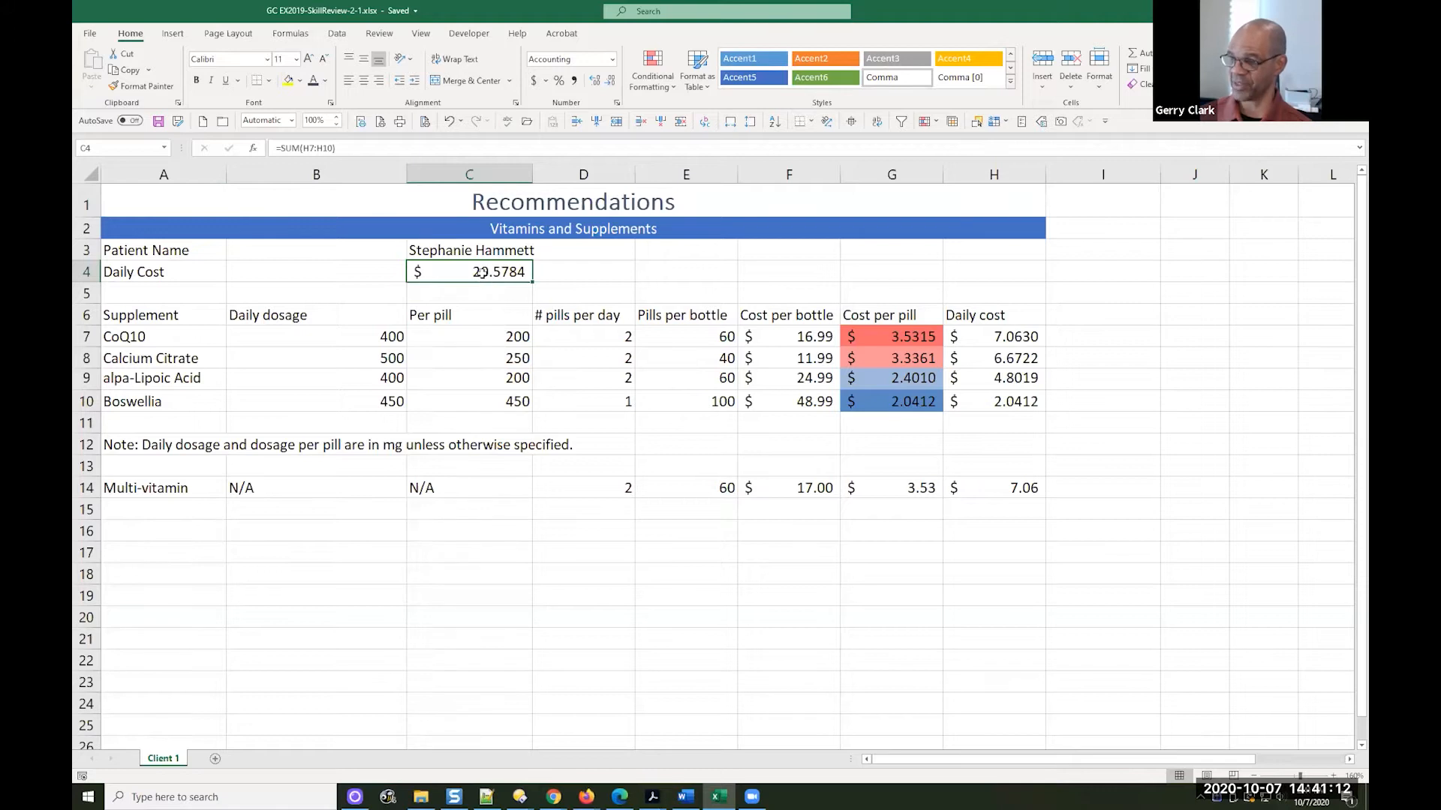
left_click(312, 148)
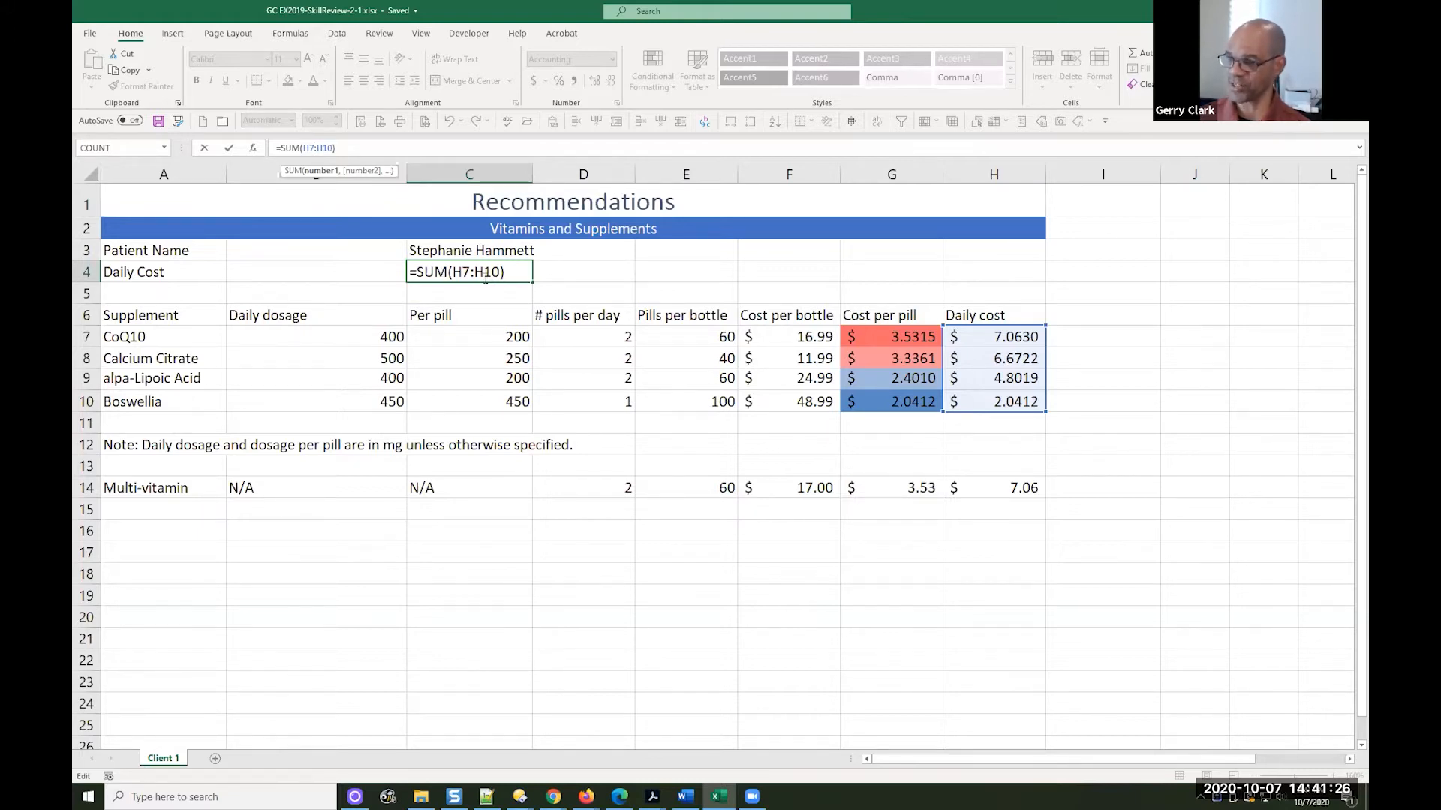
key("ctrl+Return")
Delete the extra empty cells B3:B4 between the labels and their values, and undo the deletion
left_click_drag(354, 250, 351, 267)
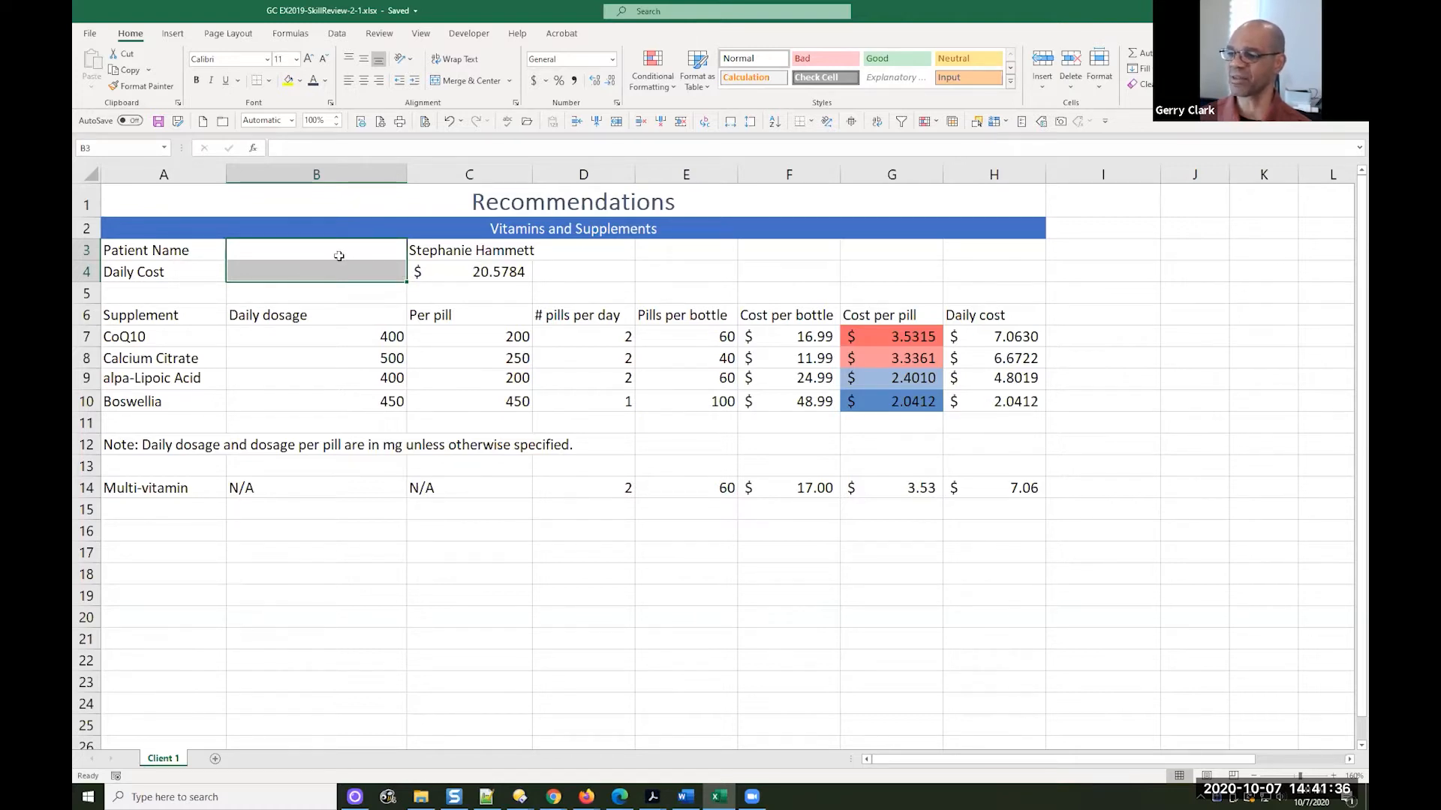
left_click_drag(336, 253, 337, 270)
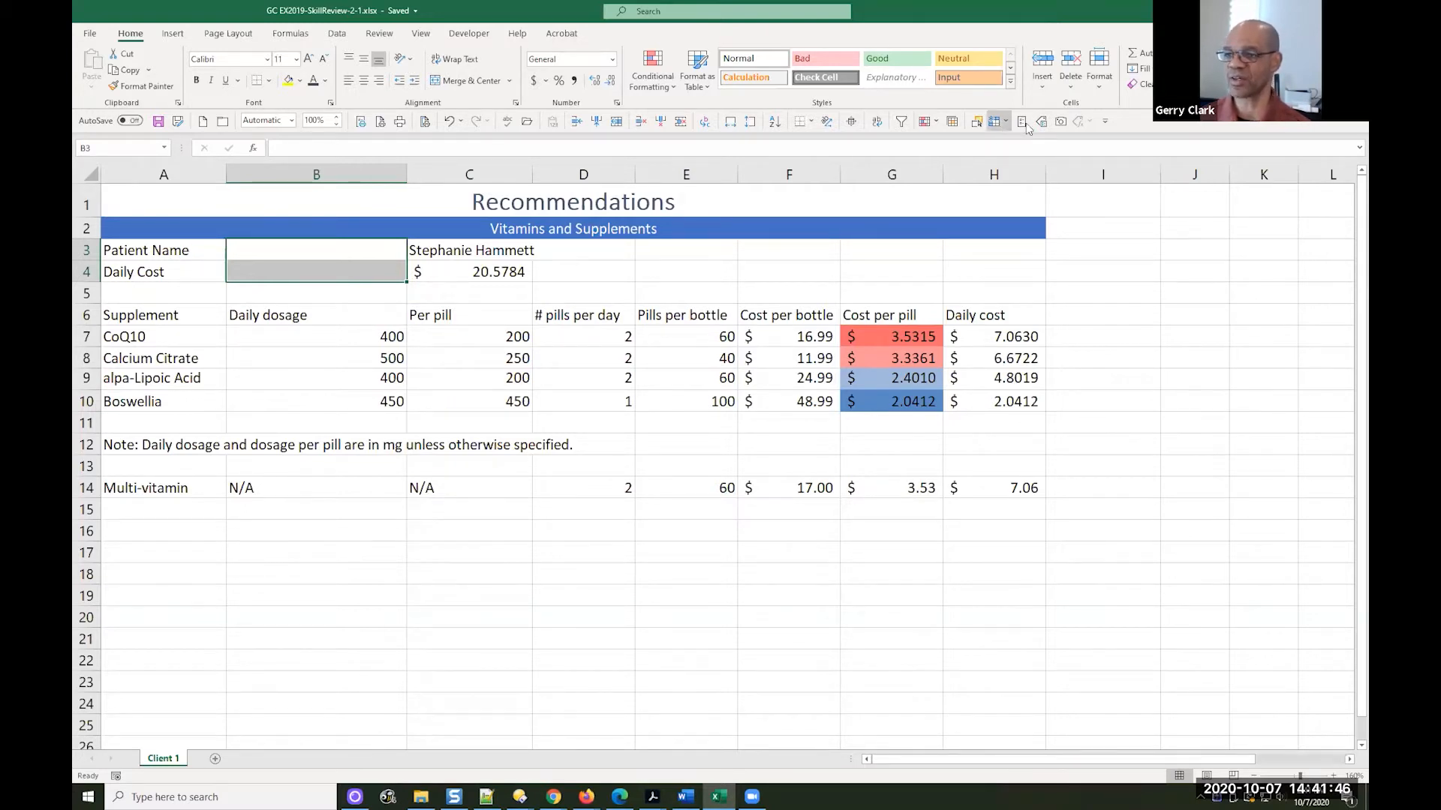
left_click(1071, 80)
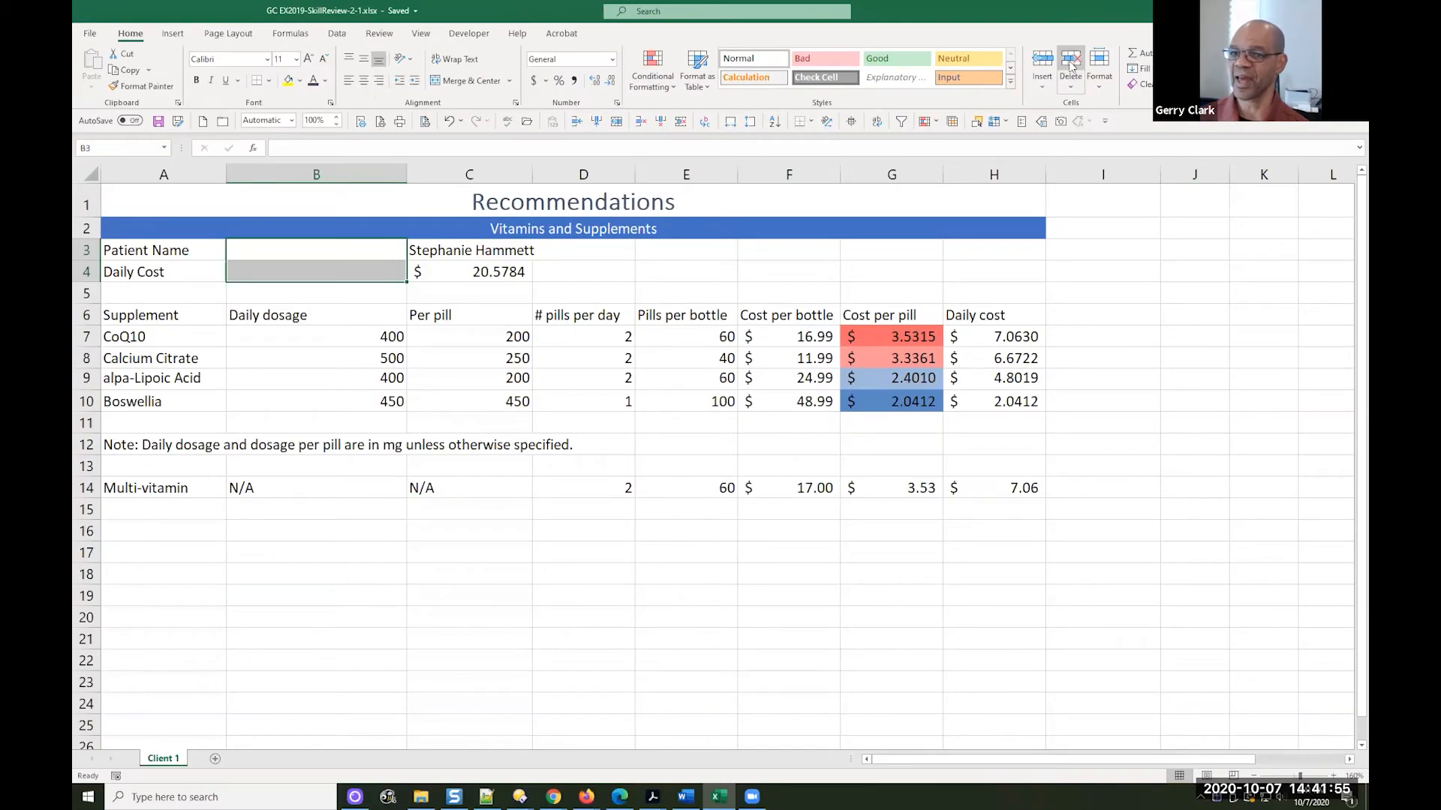
left_click(1071, 60)
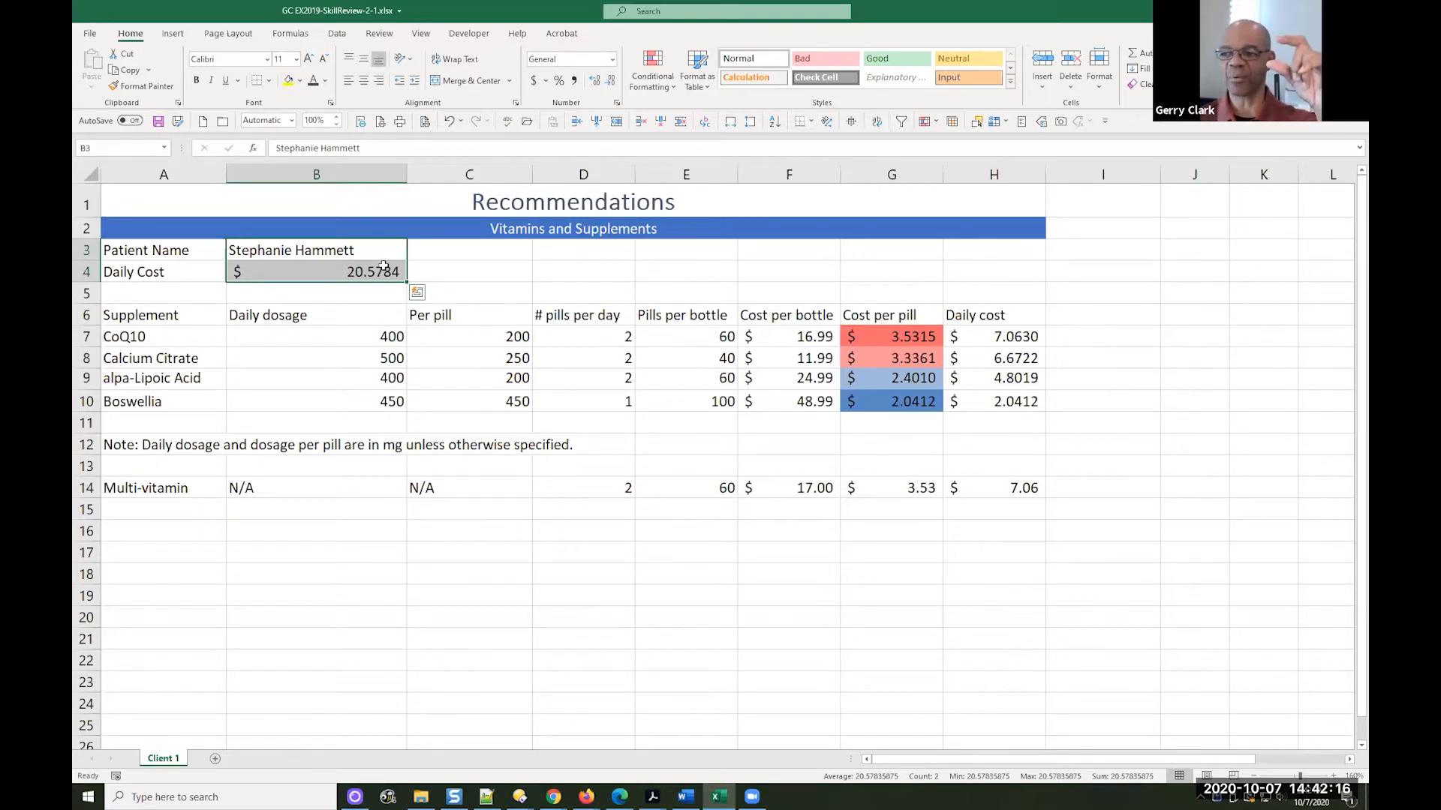
key("ctrl+z")
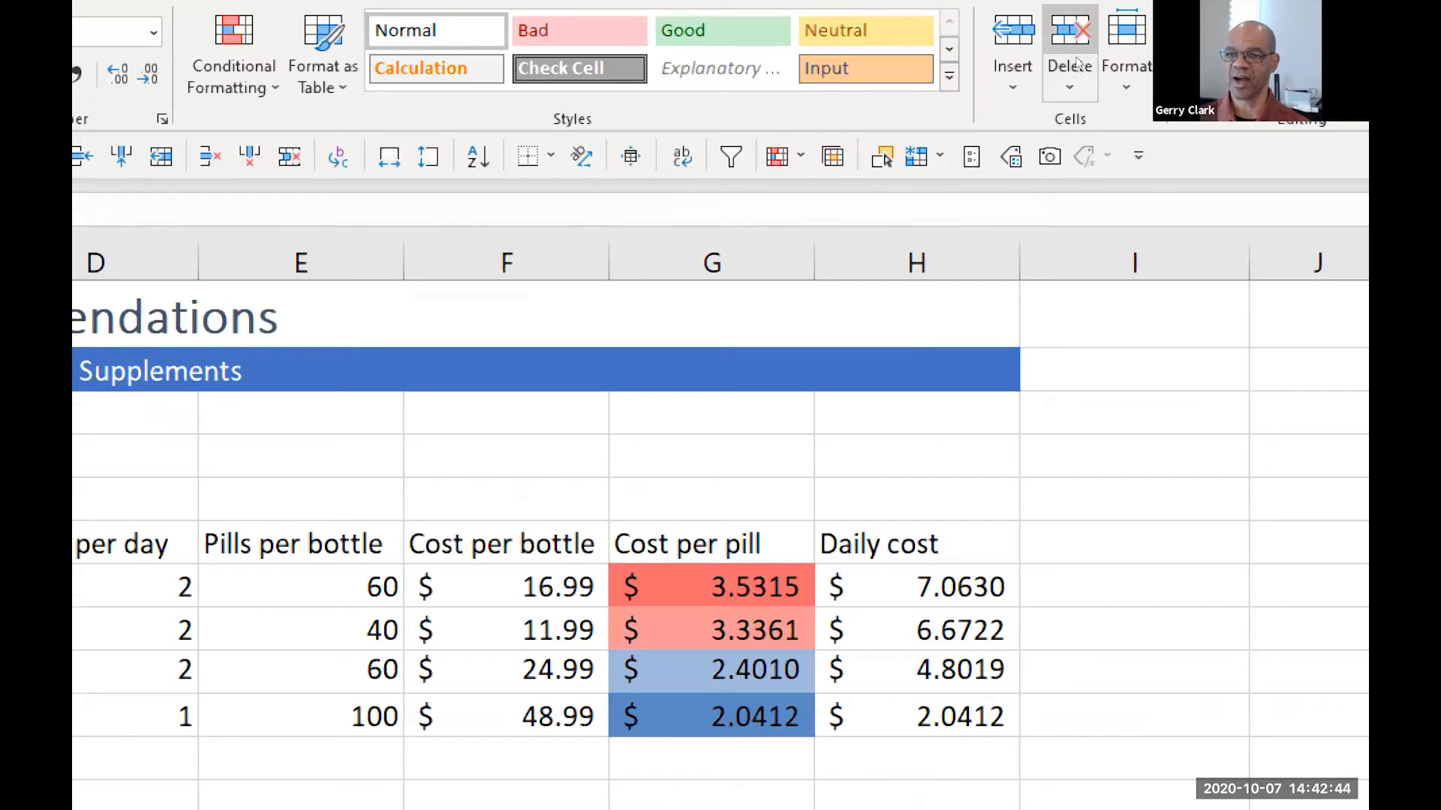
Try deleting the empty cells B3:B4 with the cells below shifted up, and undo the deletion
left_click(1071, 88)
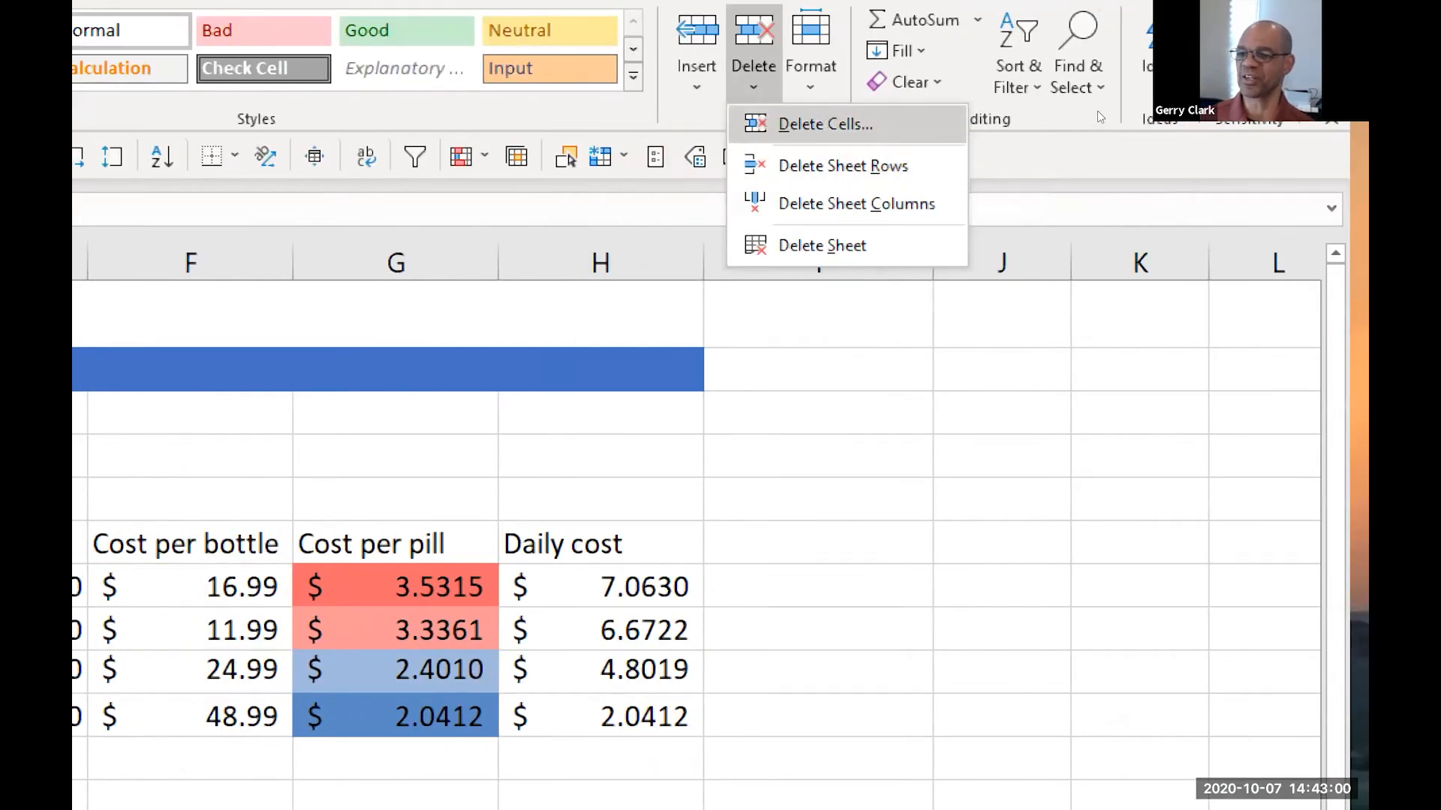
left_click(1097, 110)
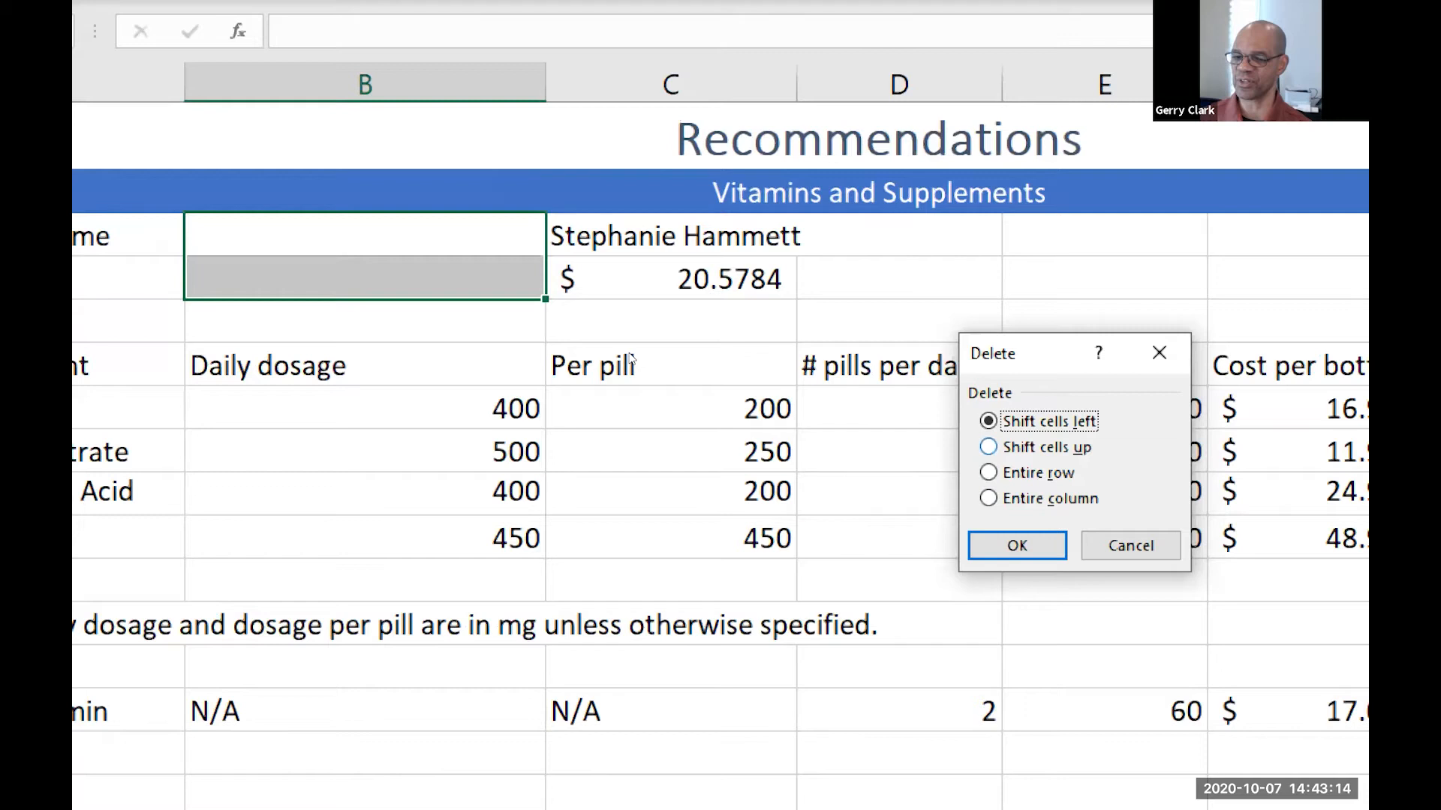
key("Down")
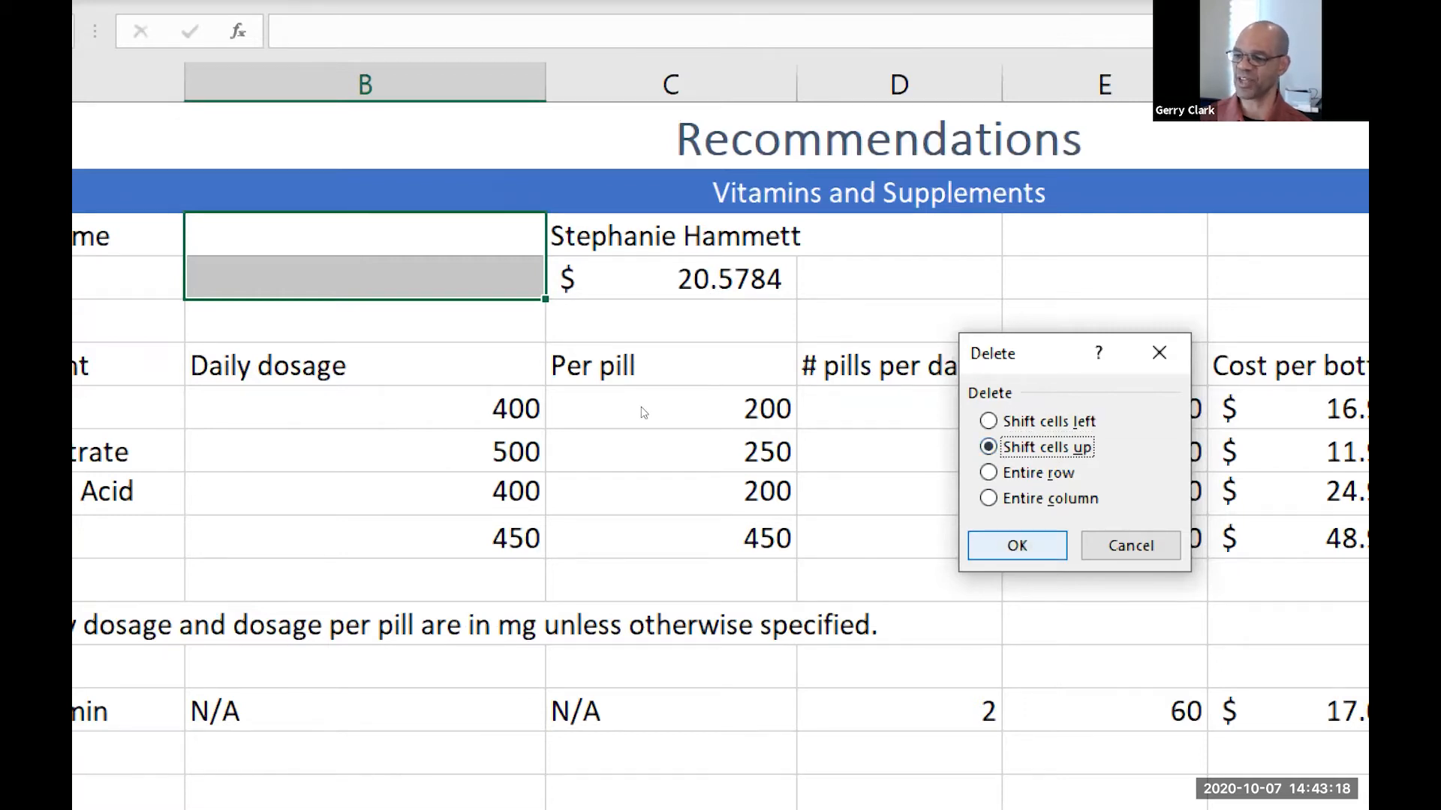
key("Return")
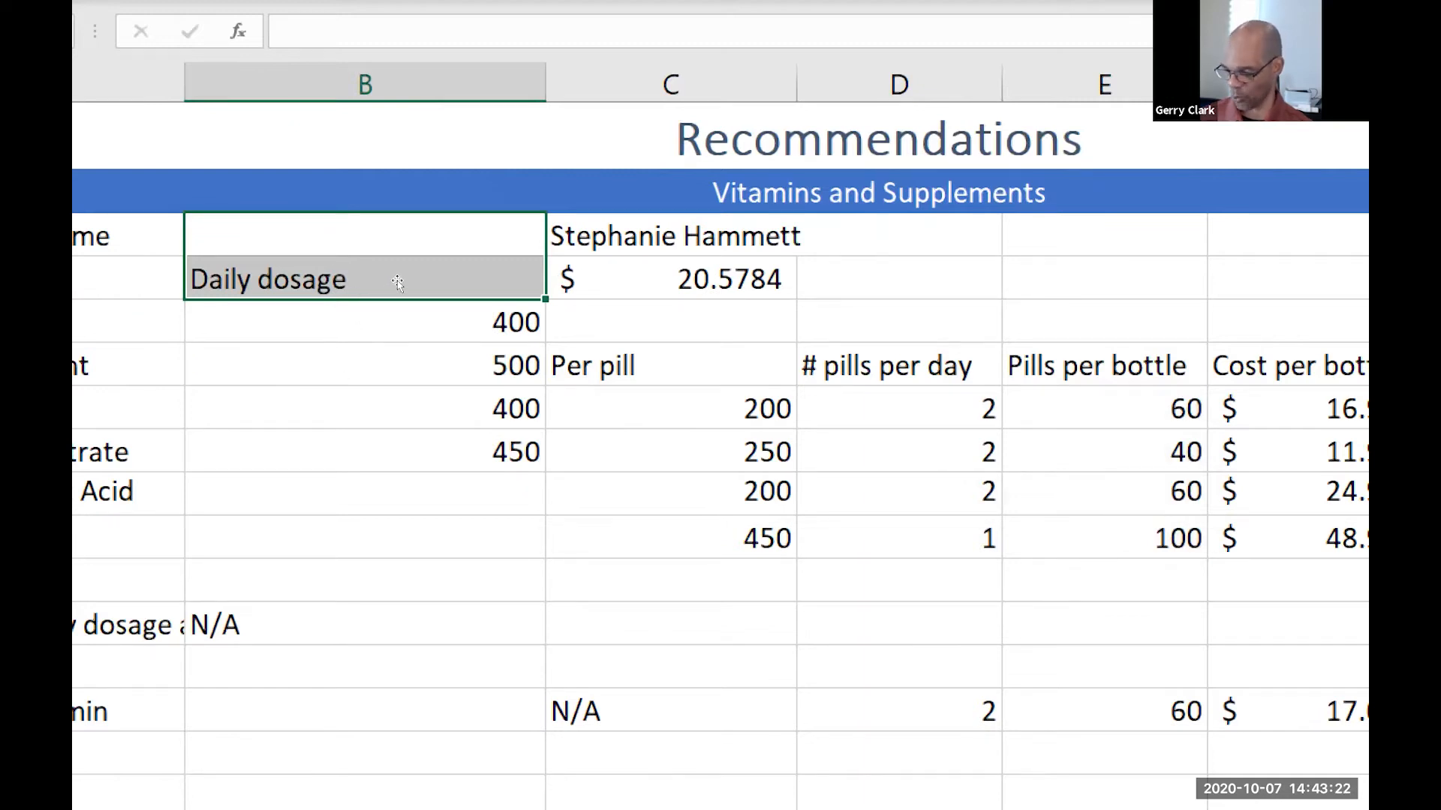
key("ctrl+z")
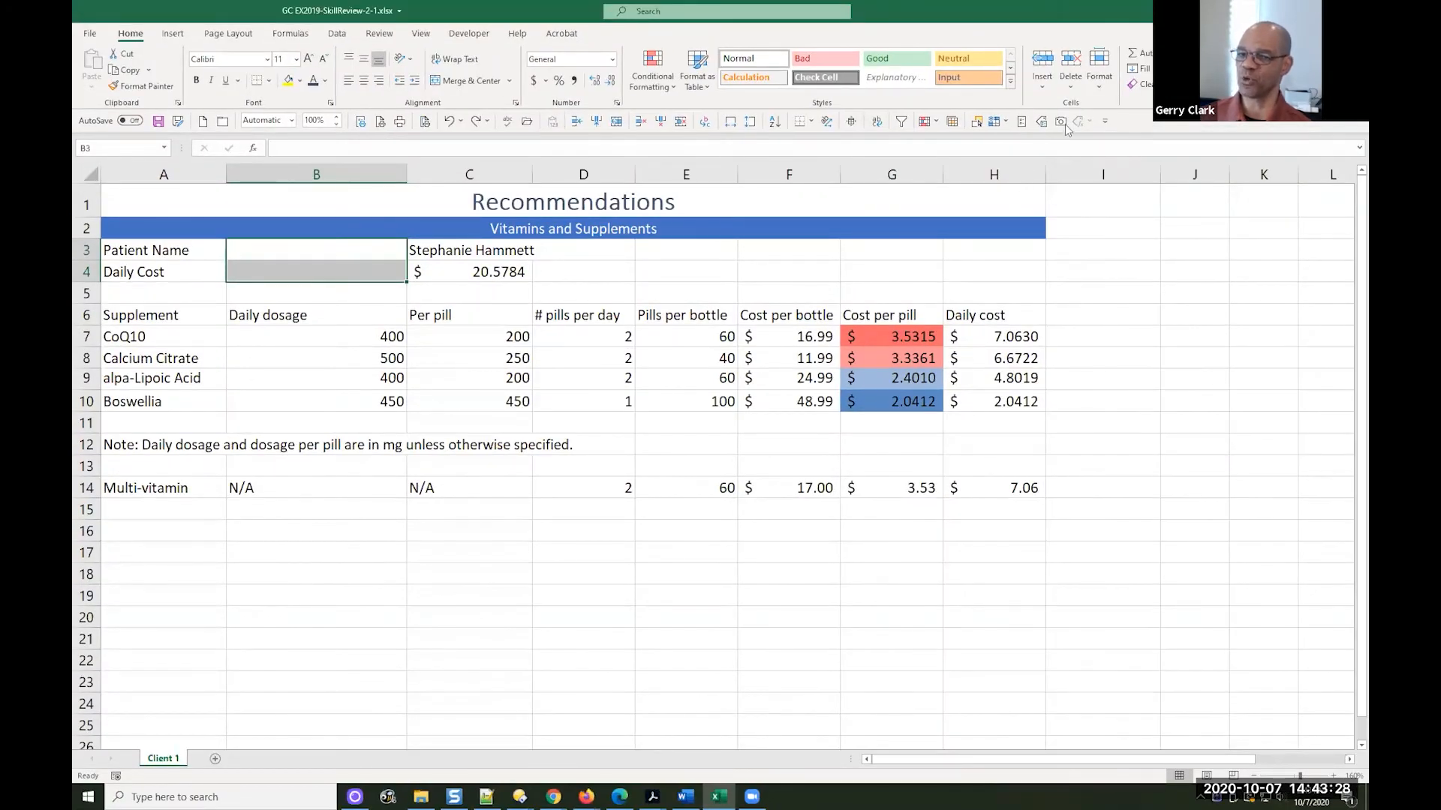
Delete the empty cells B3:B4 and shift the remaining cells left, so the patient name and daily cost sit beside their labels
left_click(1076, 87)
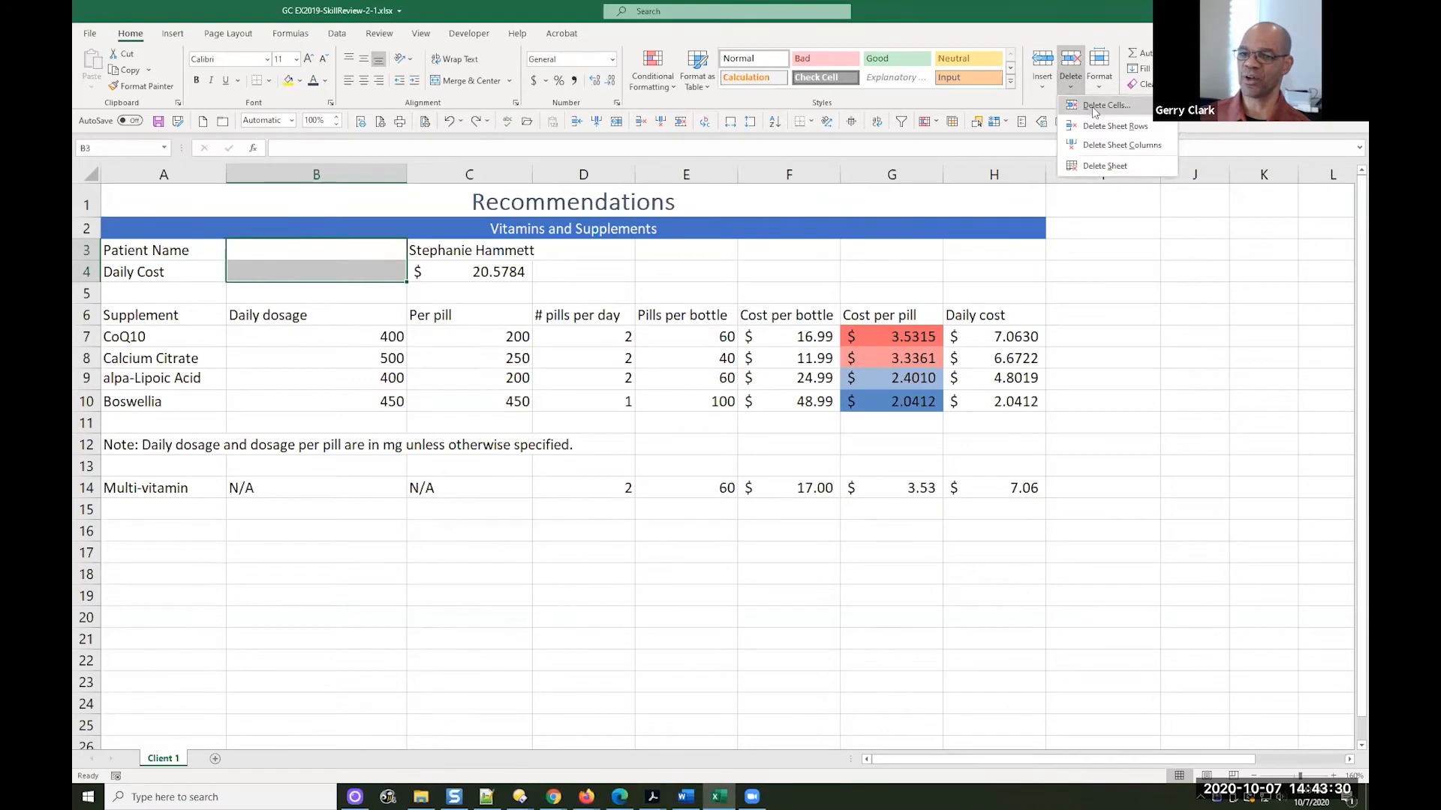
left_click(1081, 113)
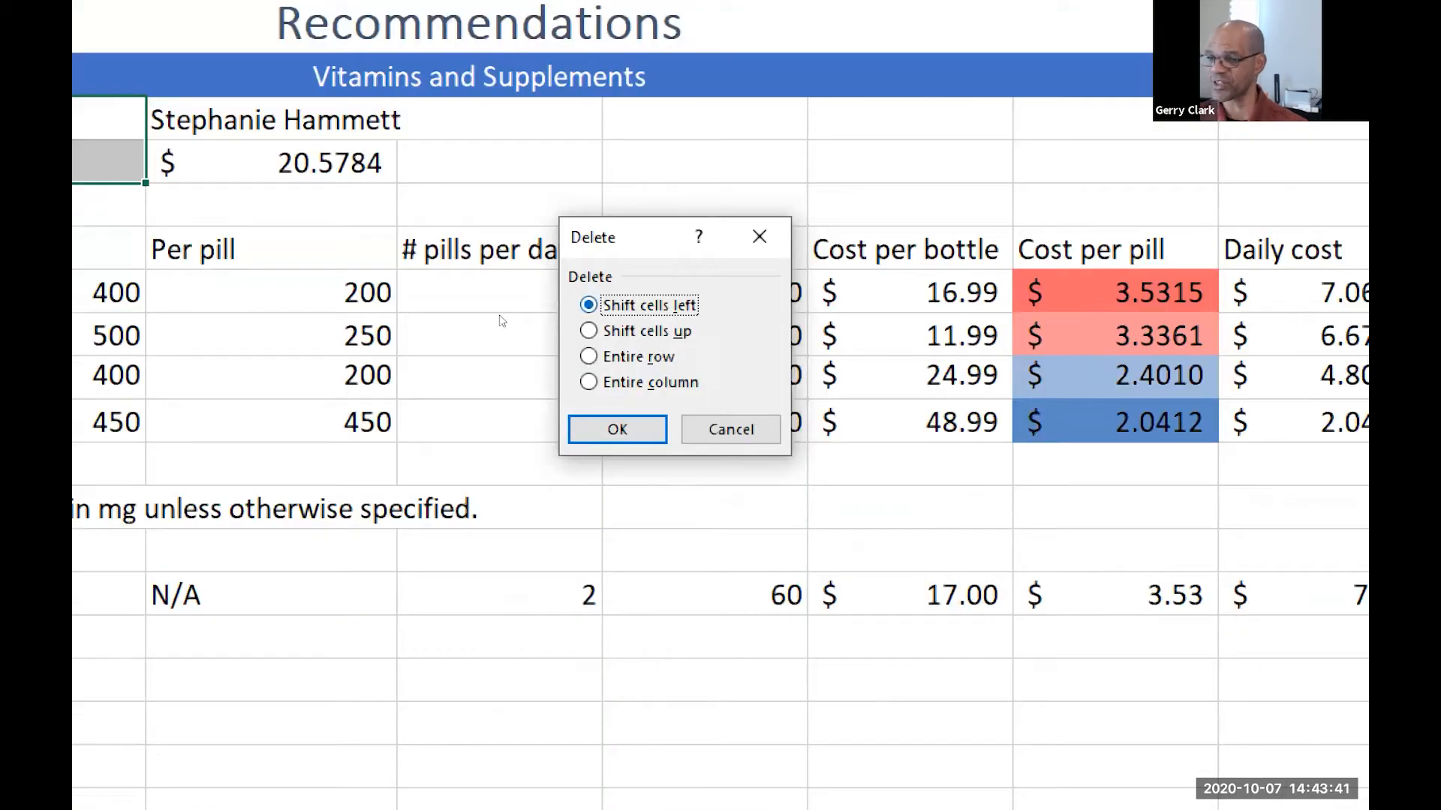
left_click(617, 429)
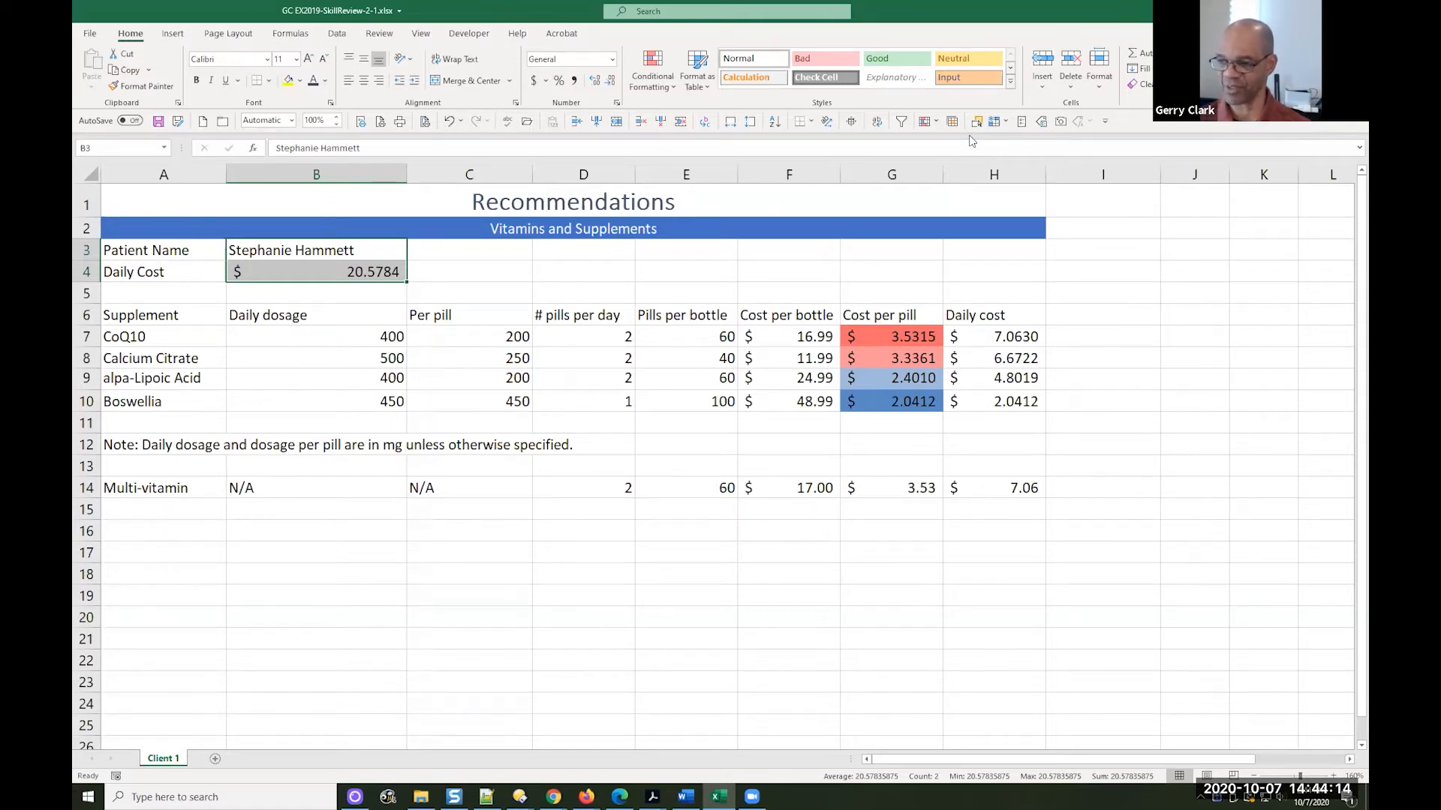
key("ctrl+v")
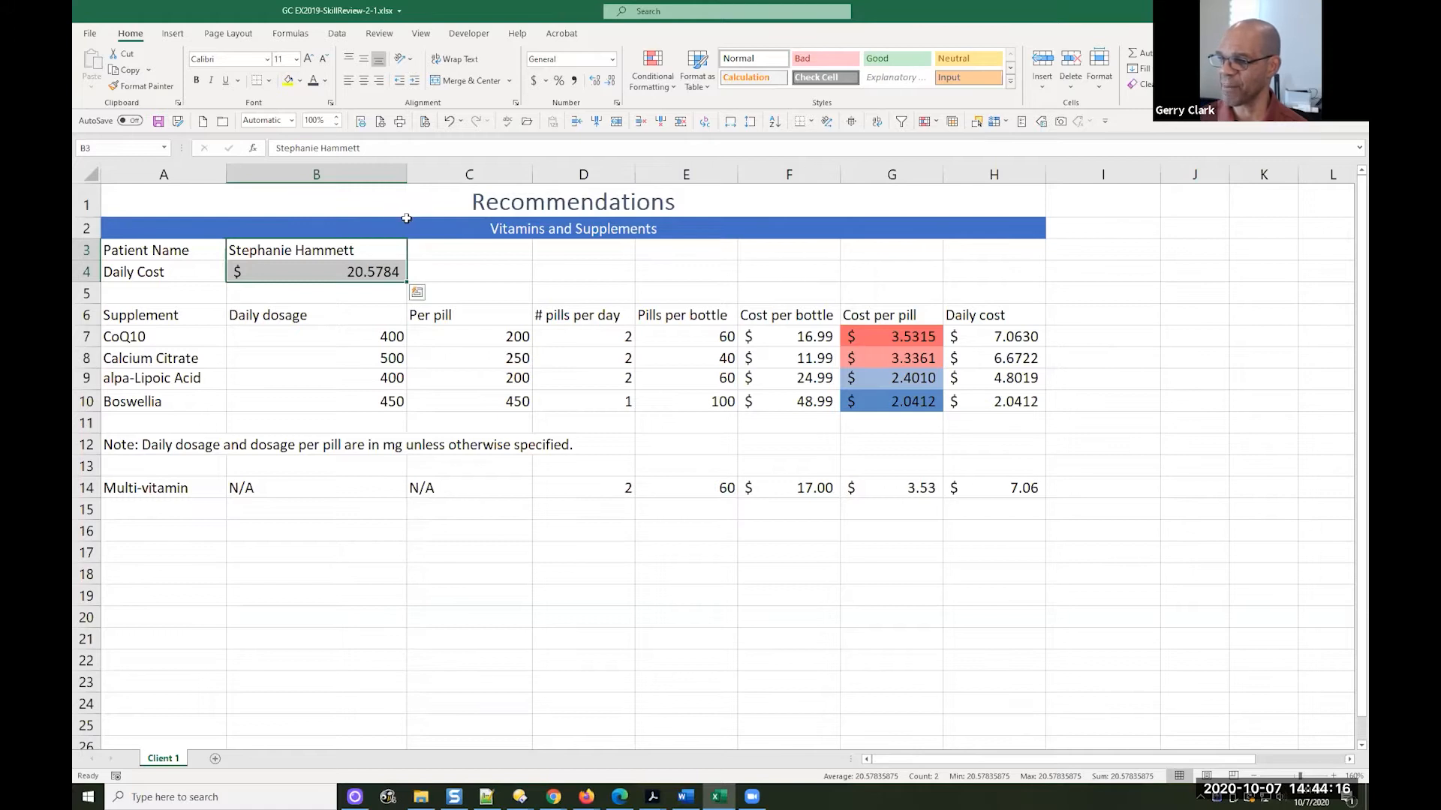
Right-align the patient name in B3, keeping it bottom-aligned, and save the workbook
left_click(372, 249)
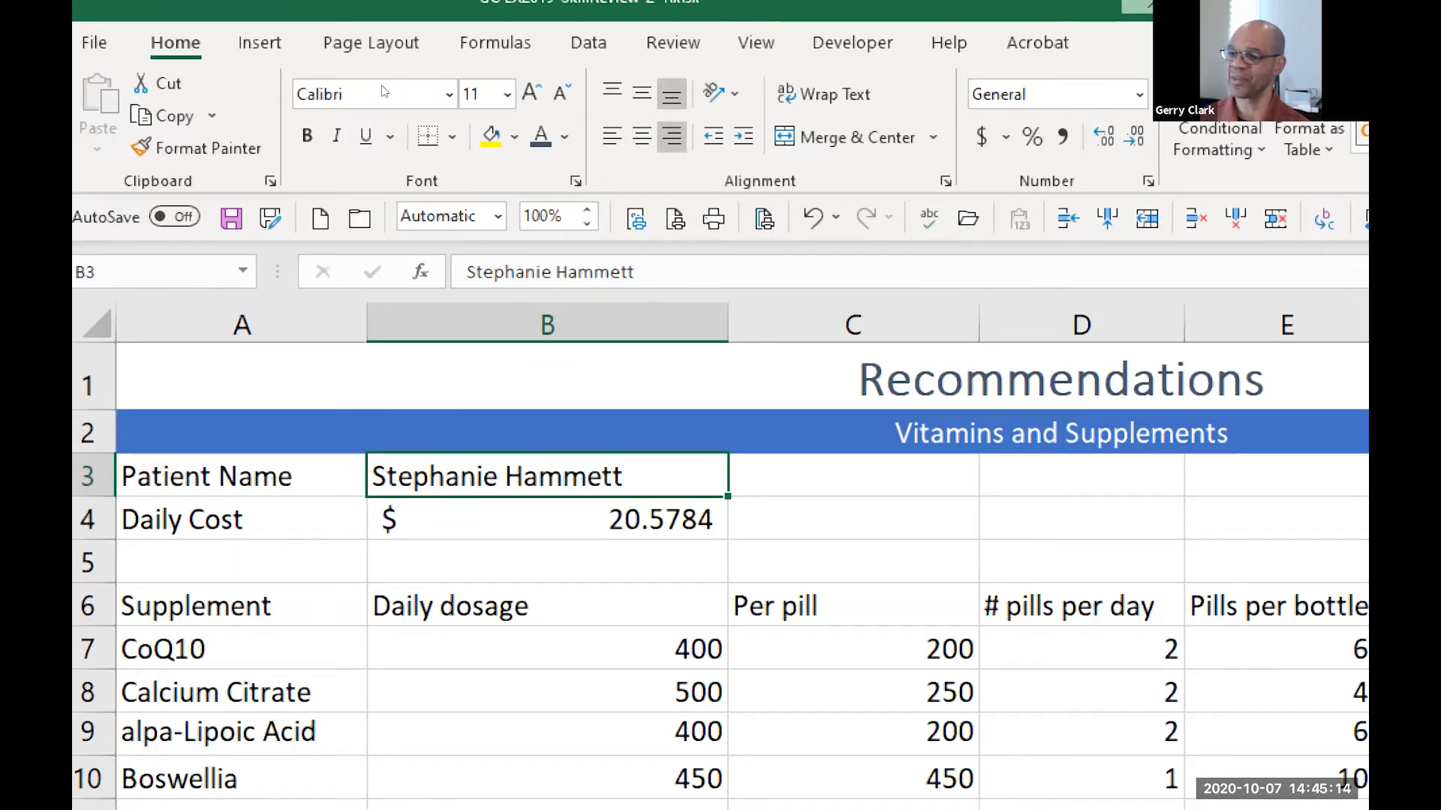
left_click(671, 136)
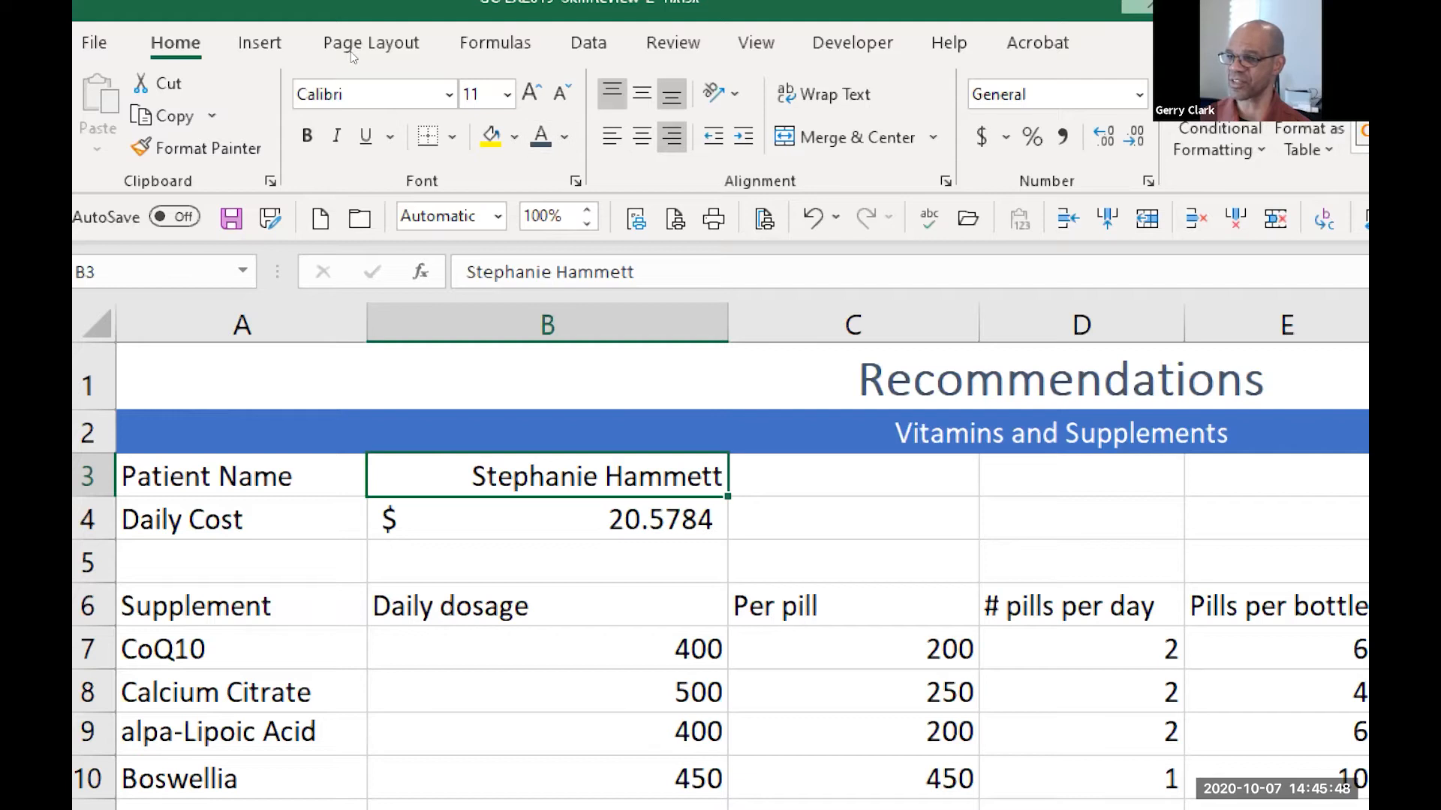
left_click(613, 93)
left_click(672, 94)
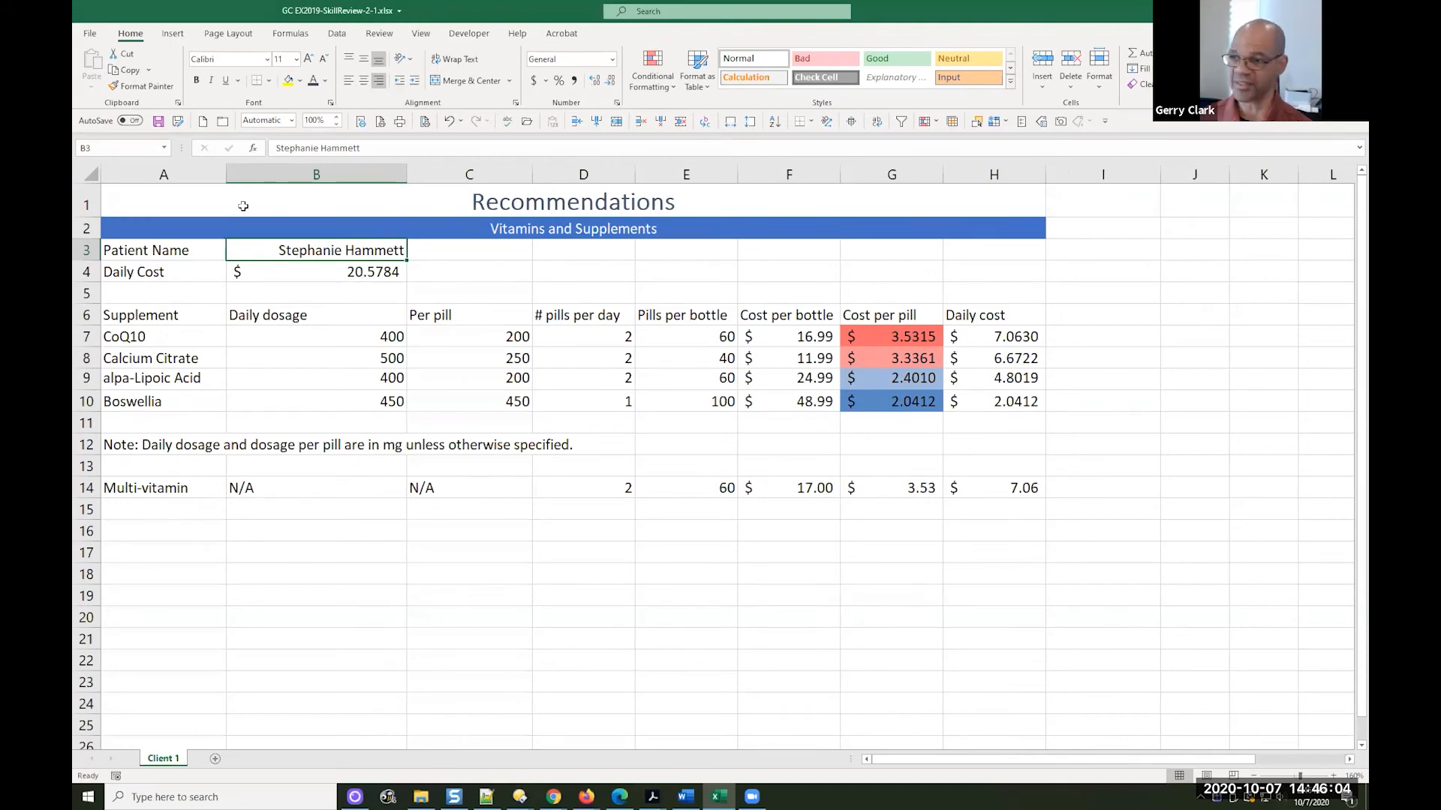
left_click(158, 122)
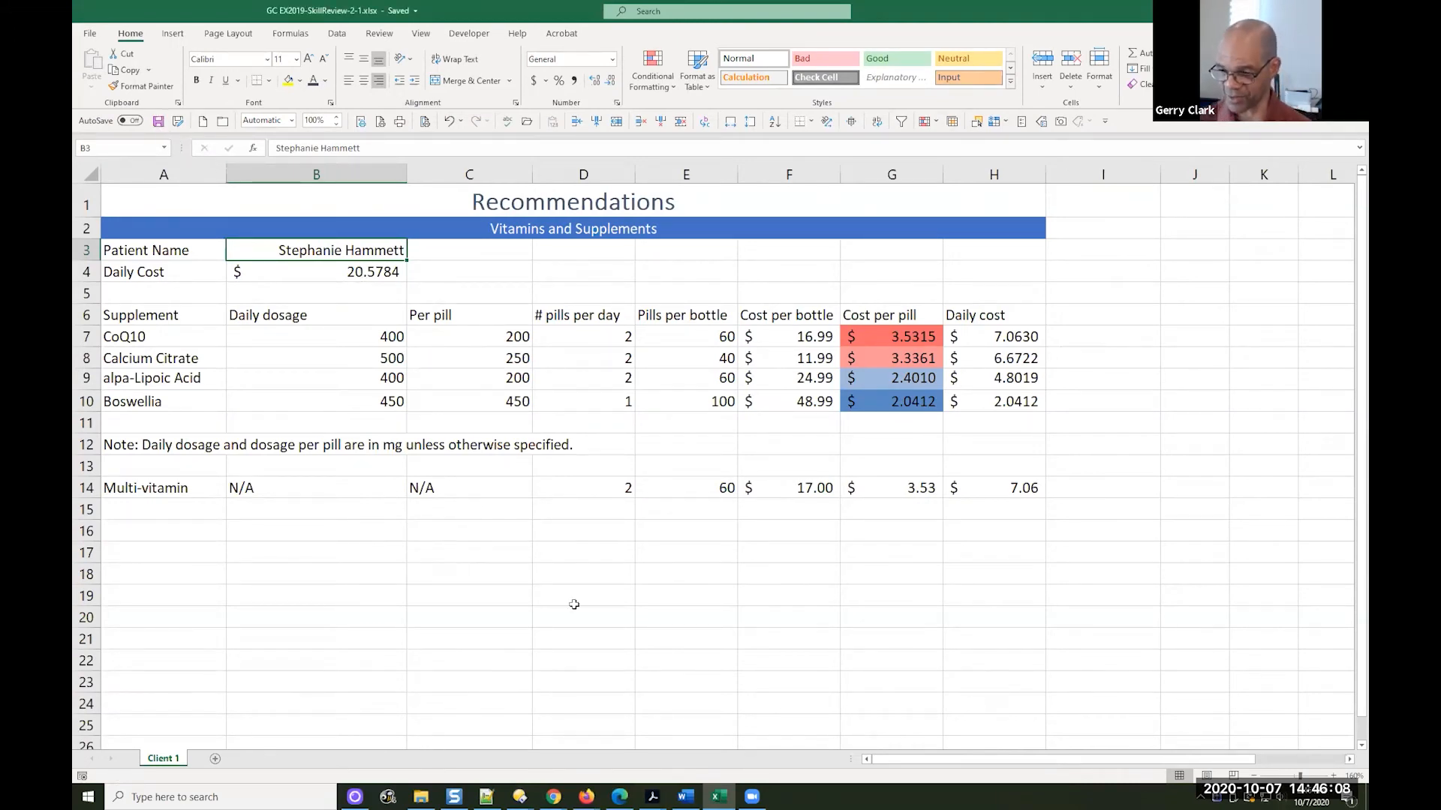
Read steps 8 to 10 of the skill review in the Microsoft Office 365 textbook PDF in Acrobat, and return to Excel
mouse_move(664, 794)
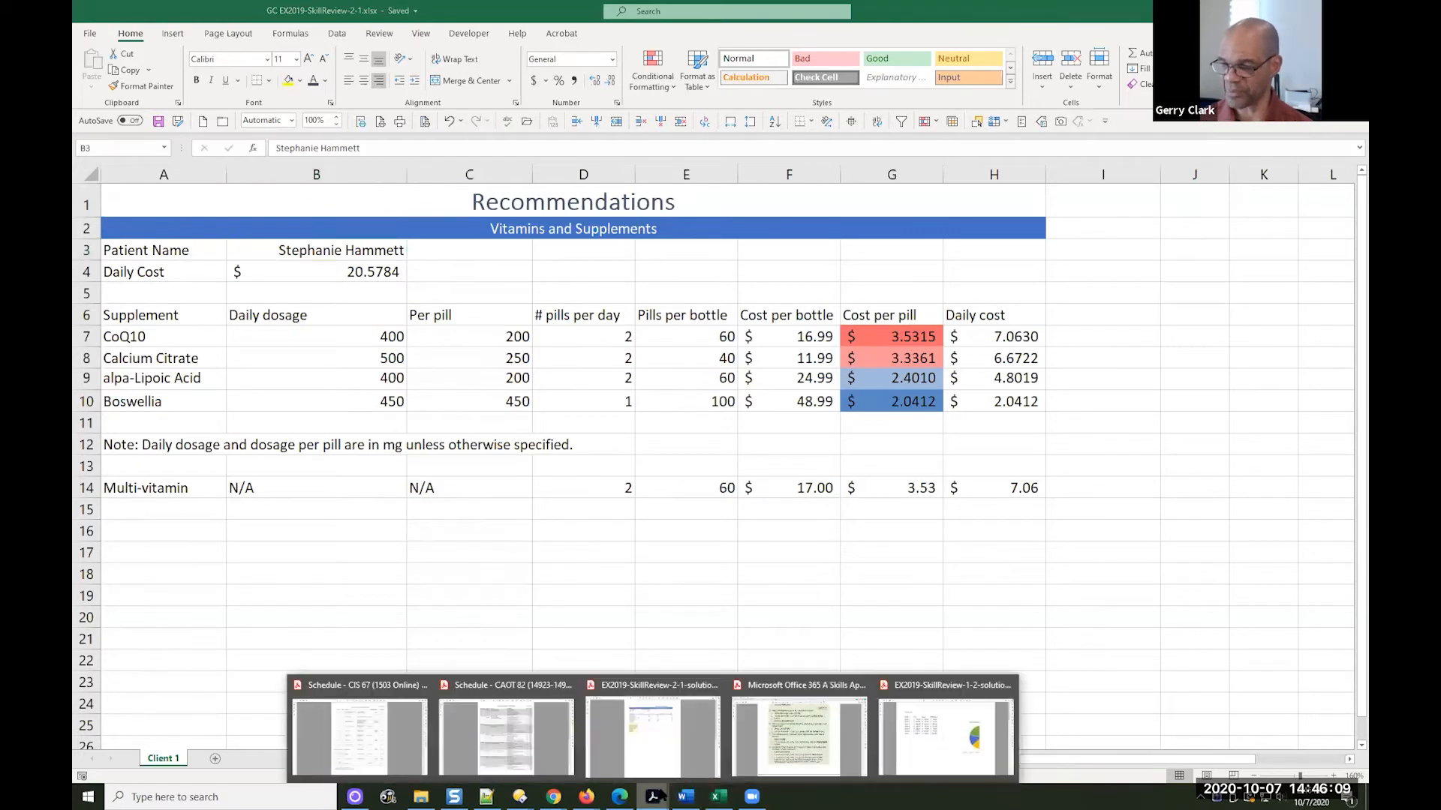
left_click(768, 761)
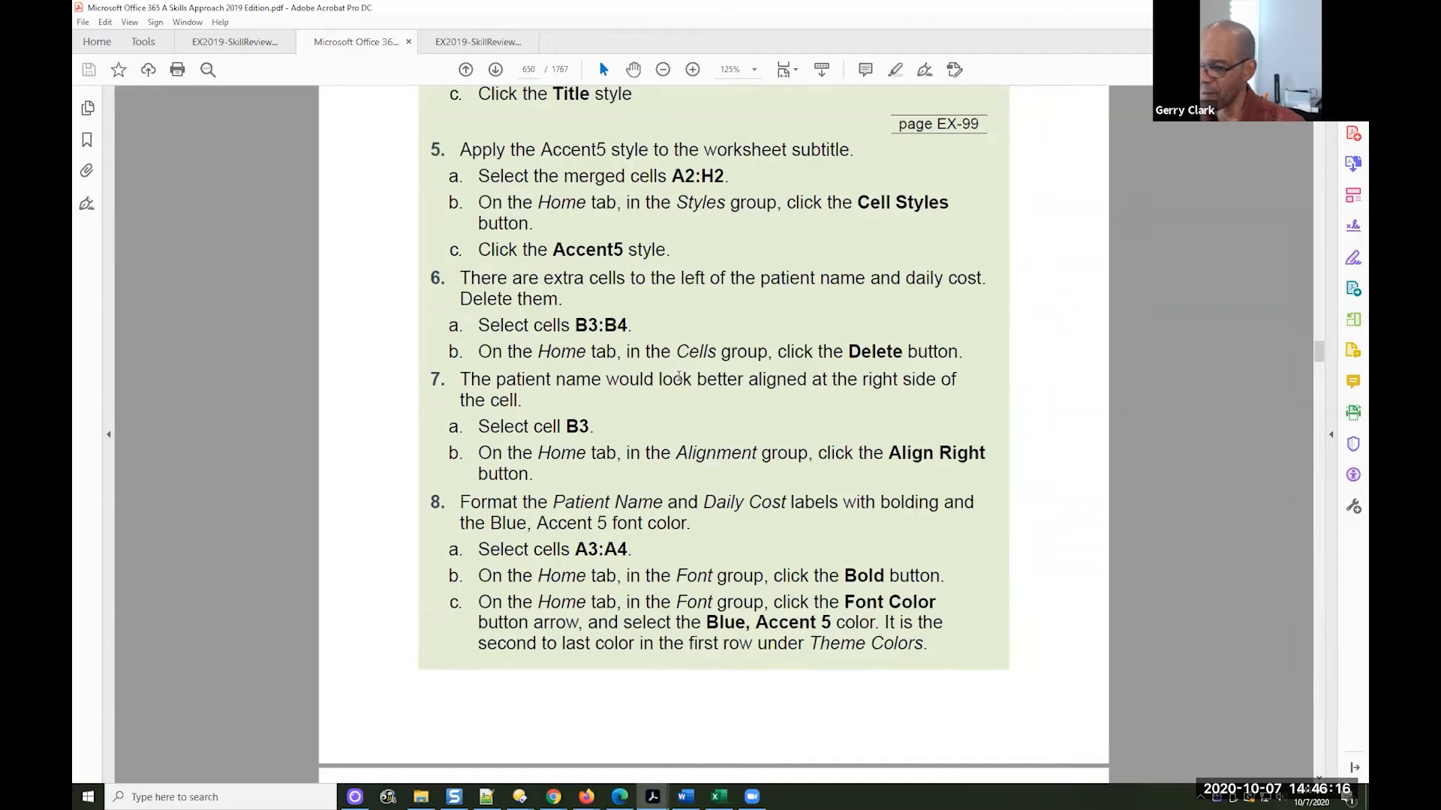
scroll(686, 379, "down", 3)
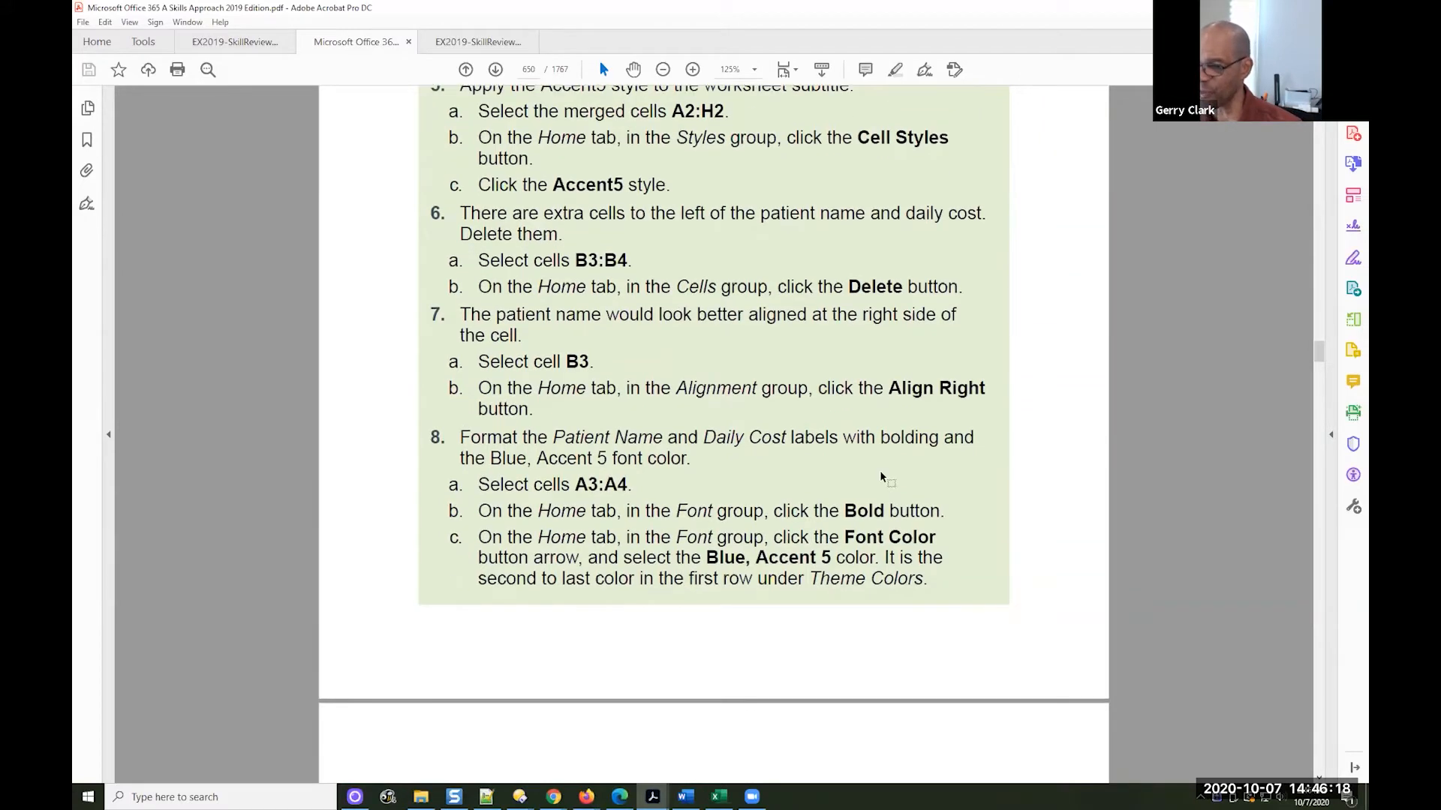
scroll(889, 473, "down", 3)
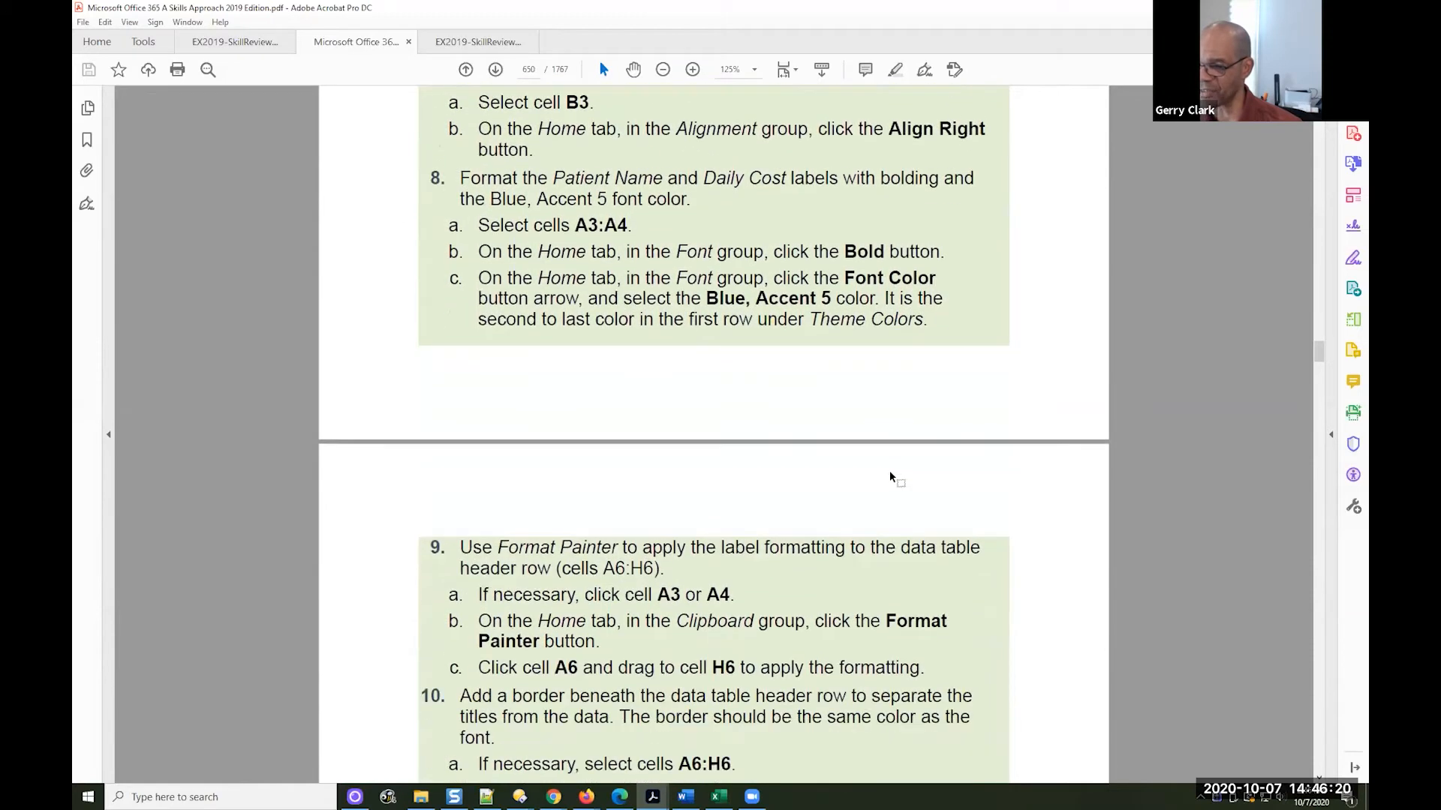
scroll(890, 477, "down", 4)
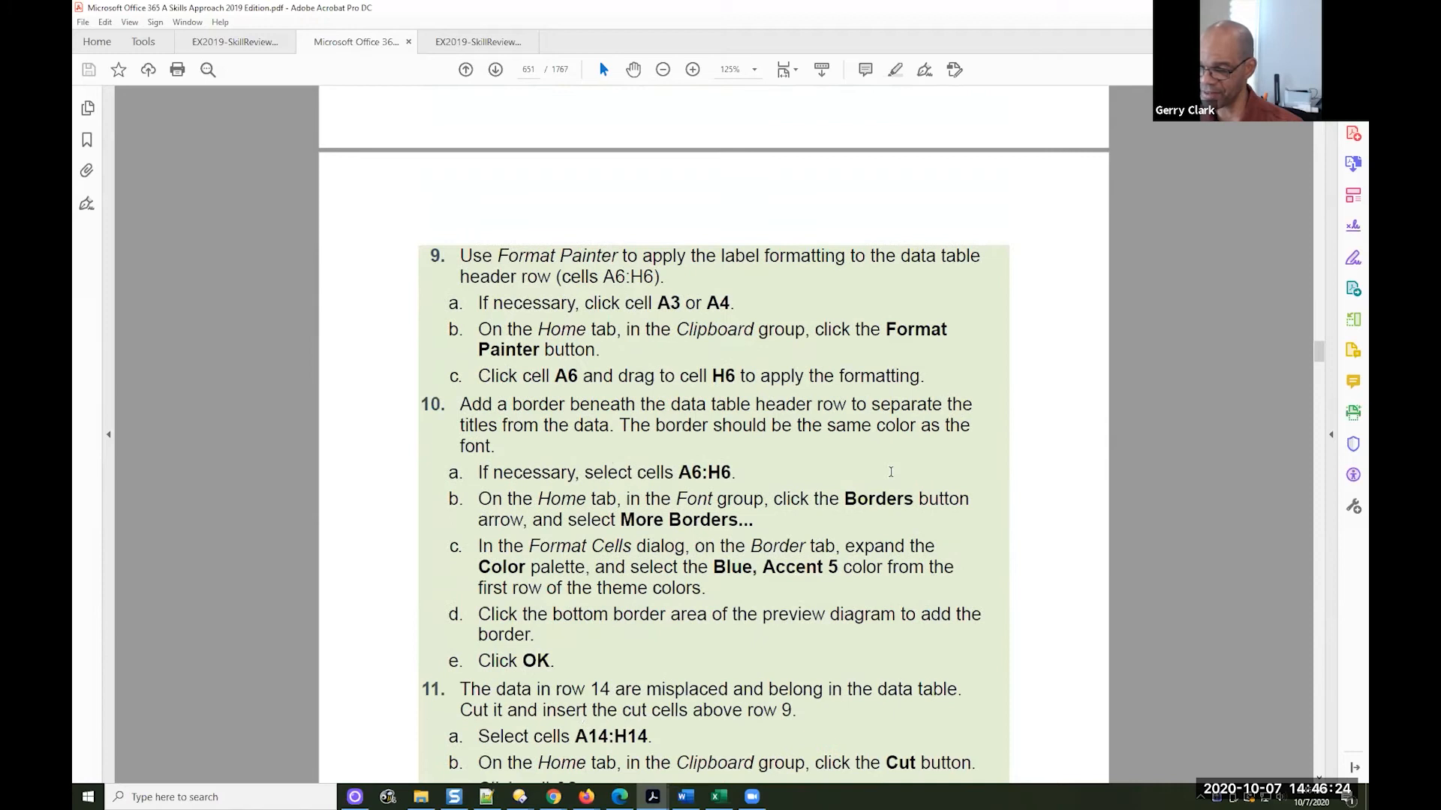
scroll(890, 472, "down", 2)
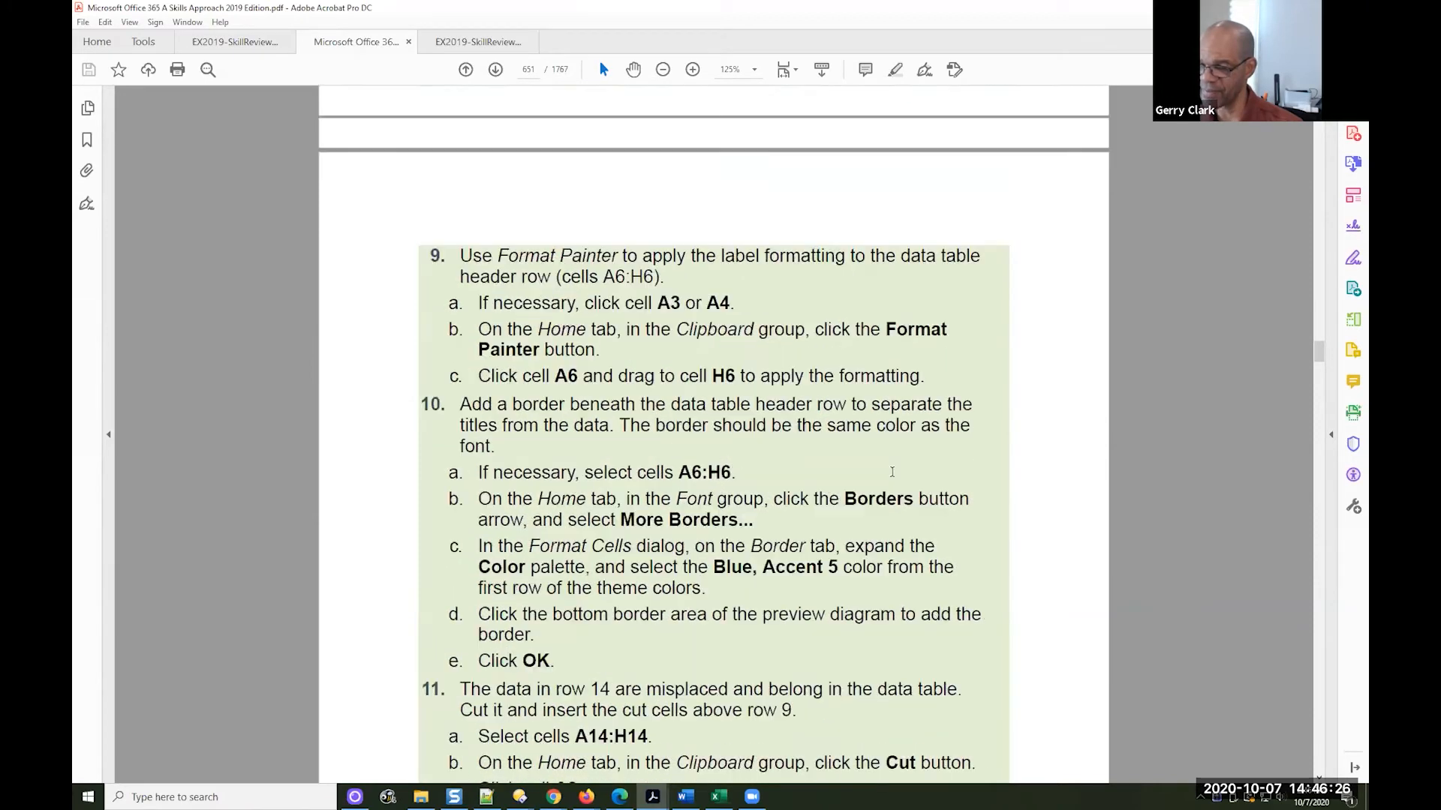
scroll(892, 472, "up", 1)
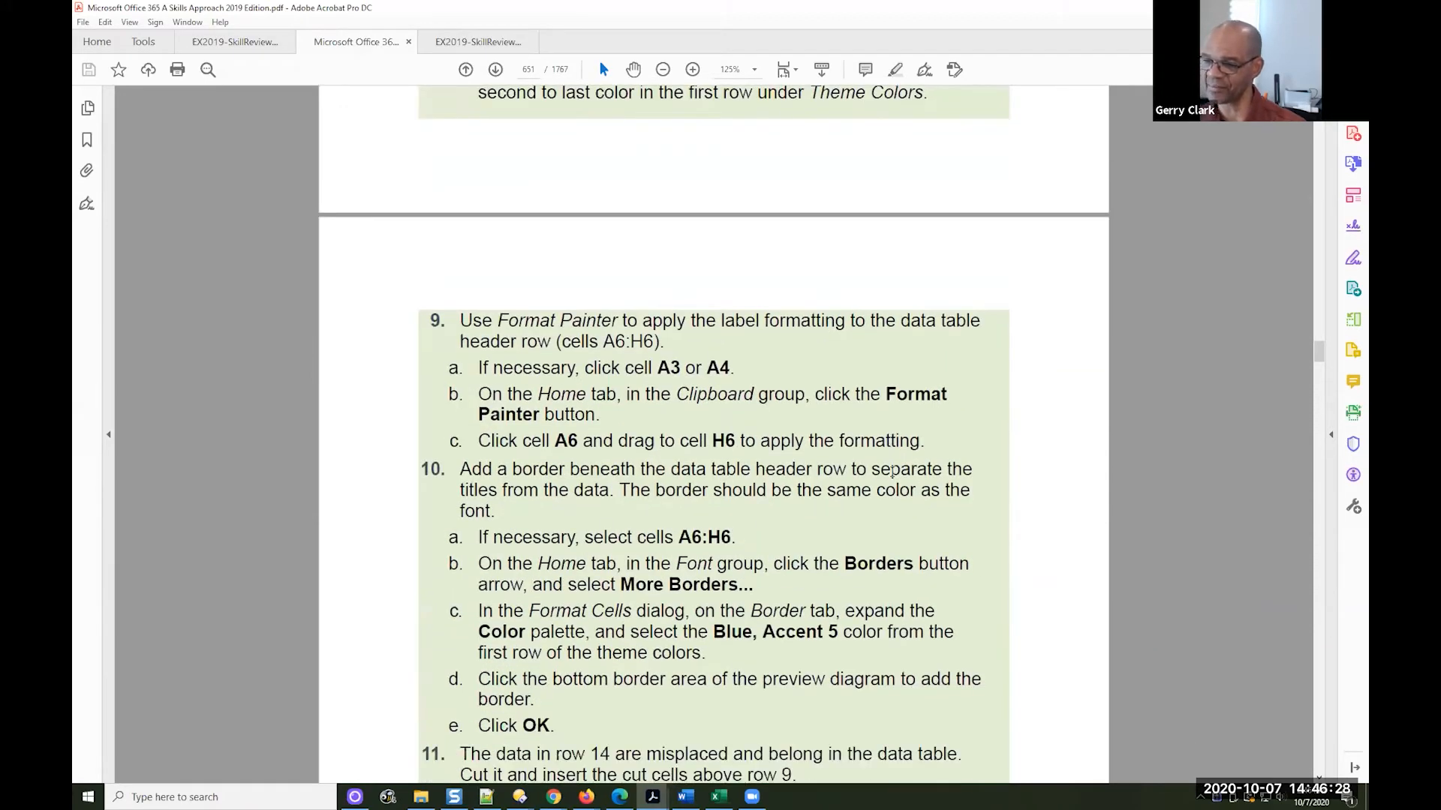
scroll(891, 472, "down", 1)
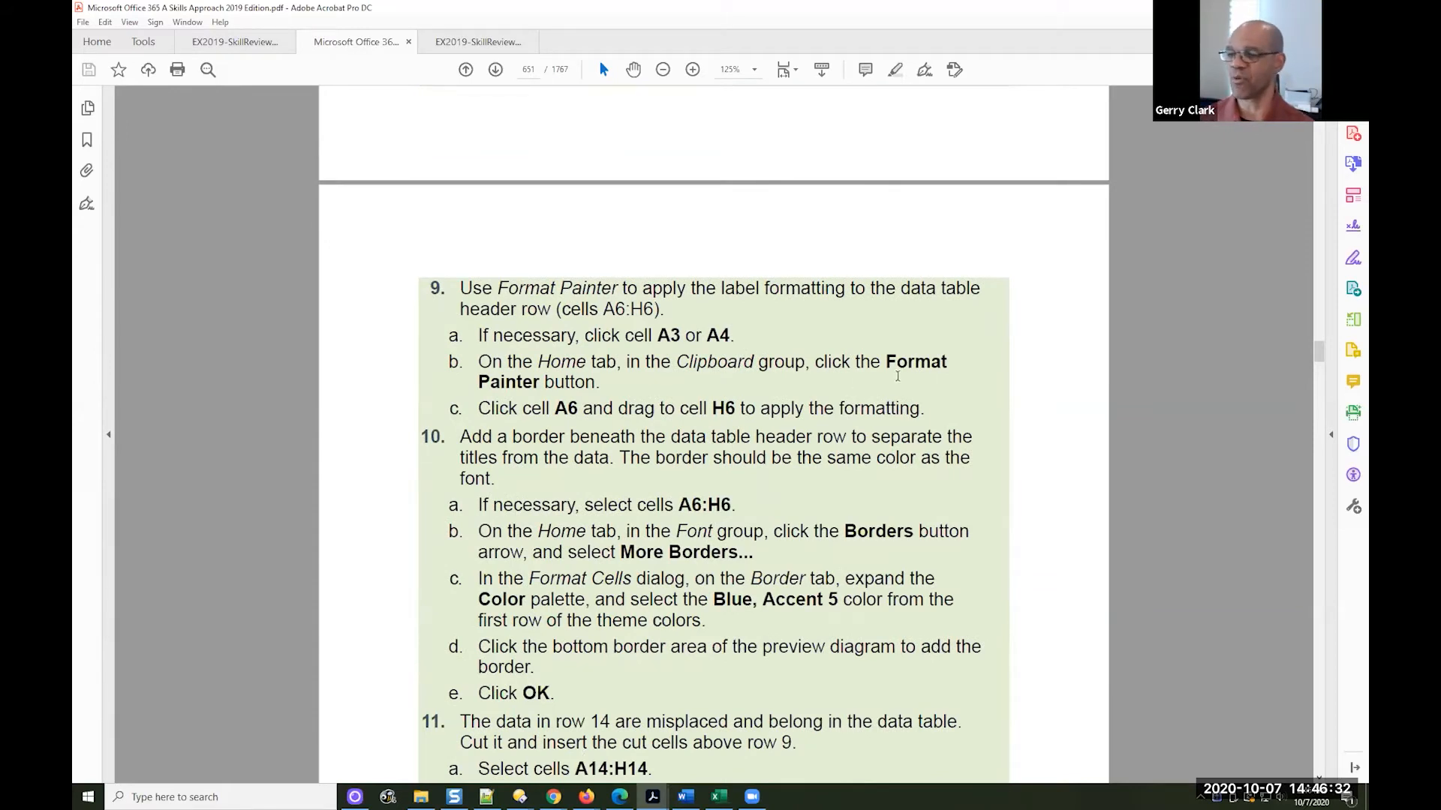
scroll(897, 376, "up", 4)
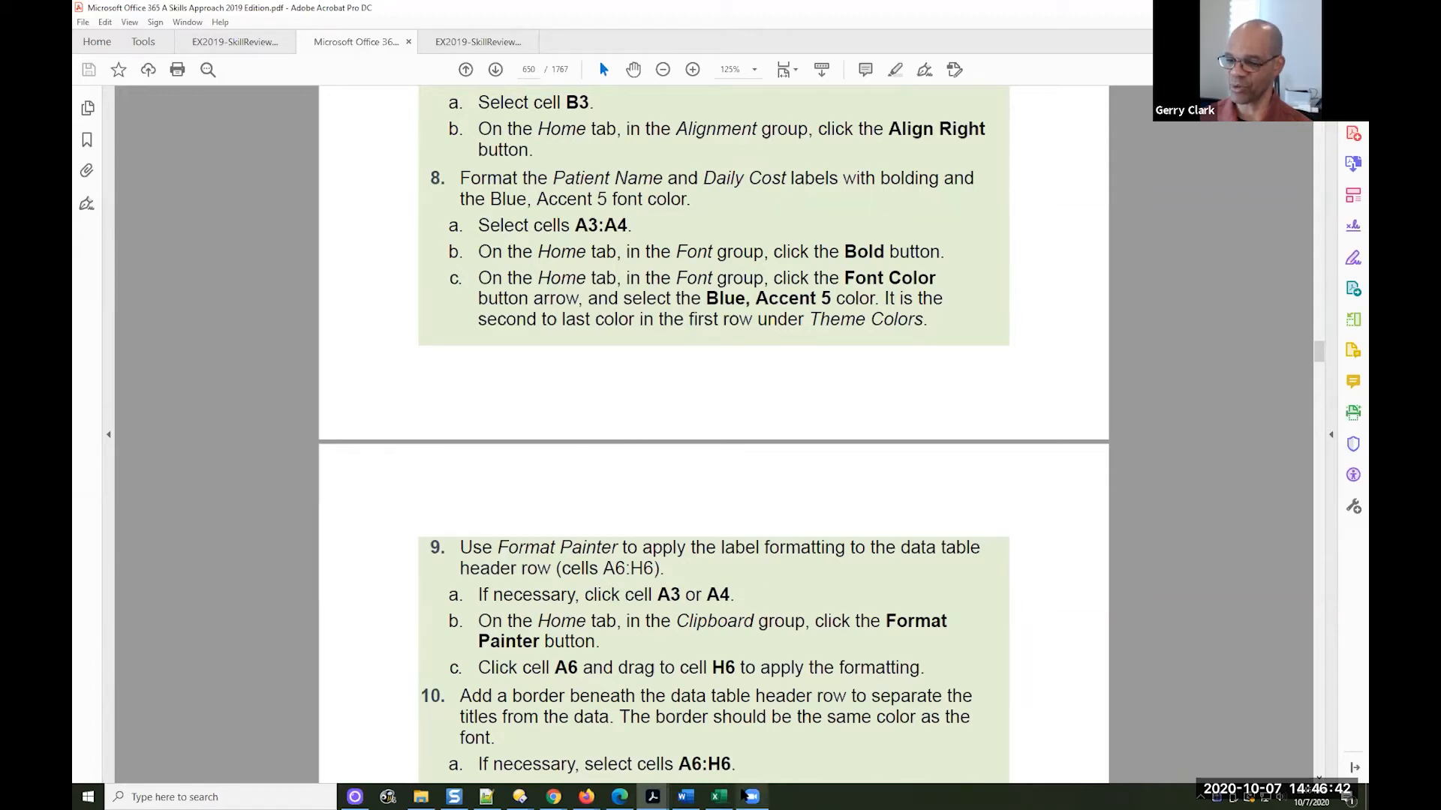
left_click(719, 796)
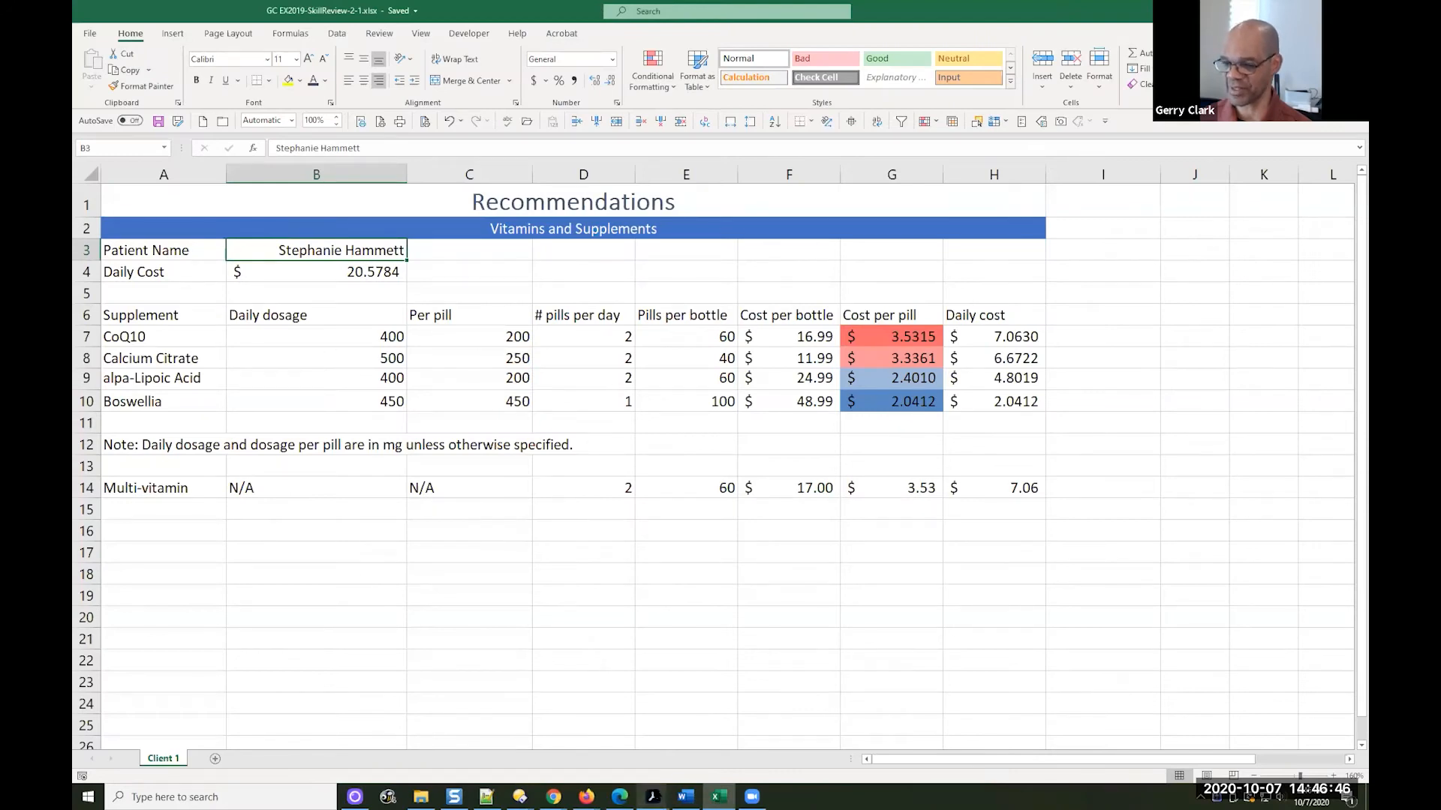
Examine the label formatting and the N/A entries for Multi-vitamin in the EX2019-SkillReview-2-1-solution PDF in Acrobat, and return to Excel
mouse_move(652, 796)
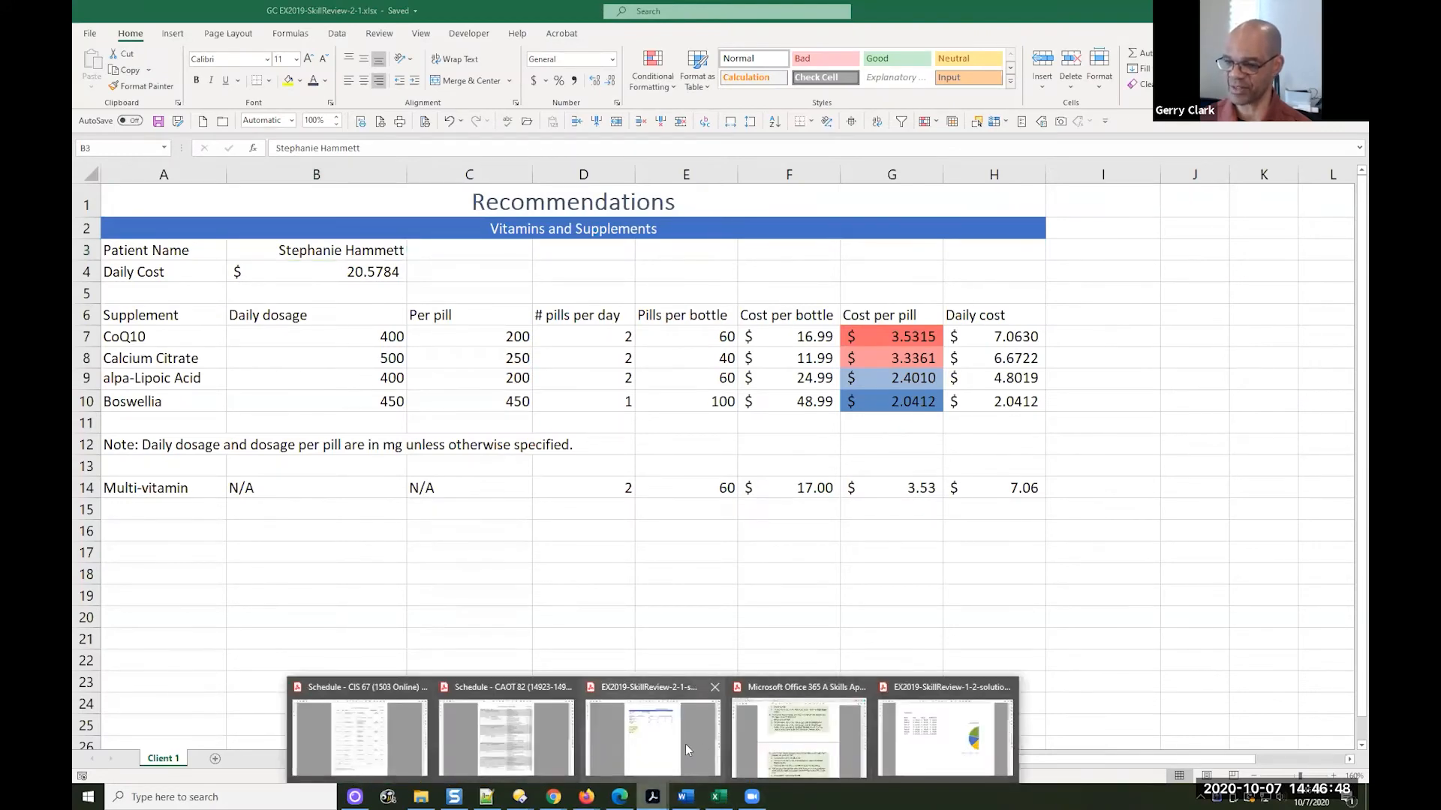
left_click(652, 735)
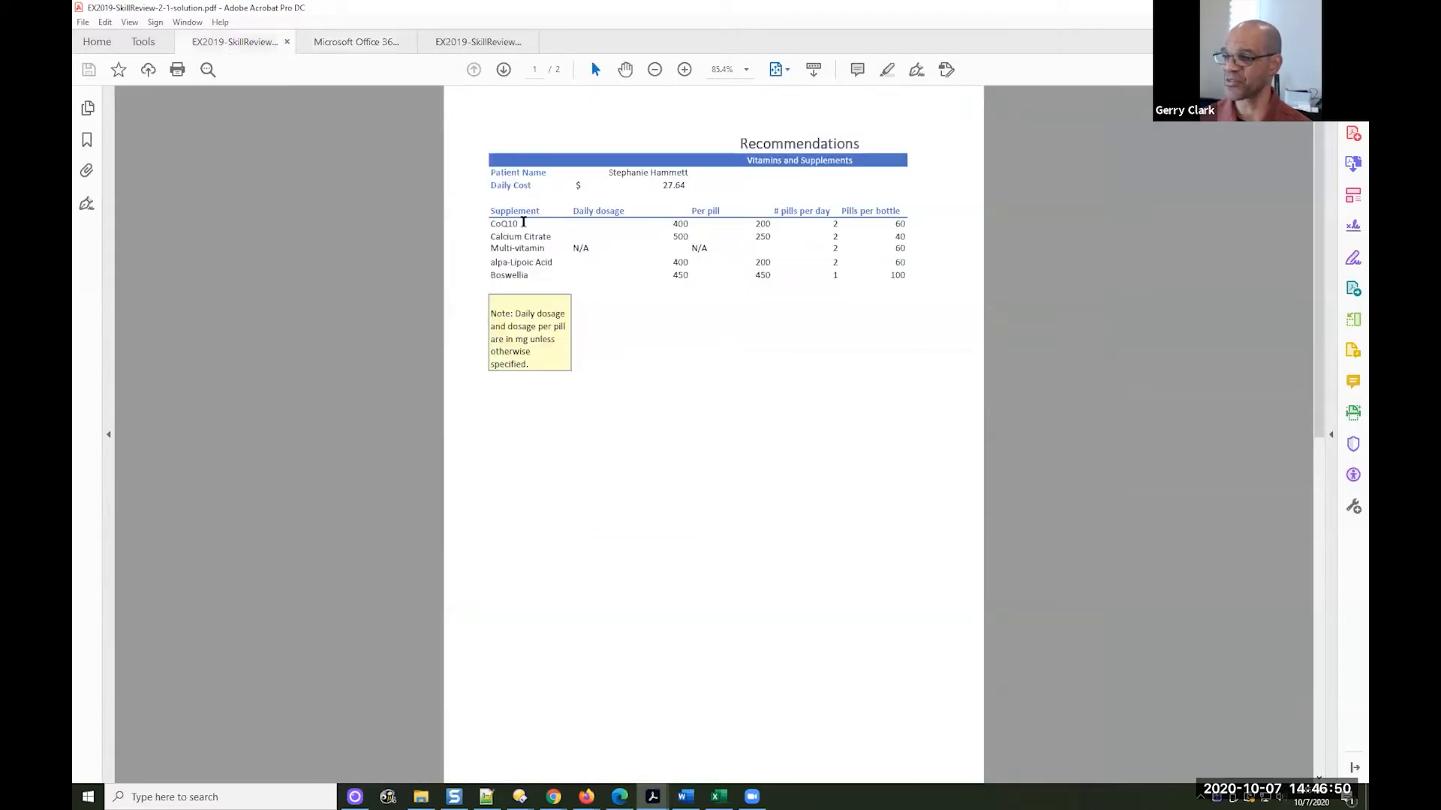
left_click(684, 69)
left_click(685, 69)
left_click(684, 69)
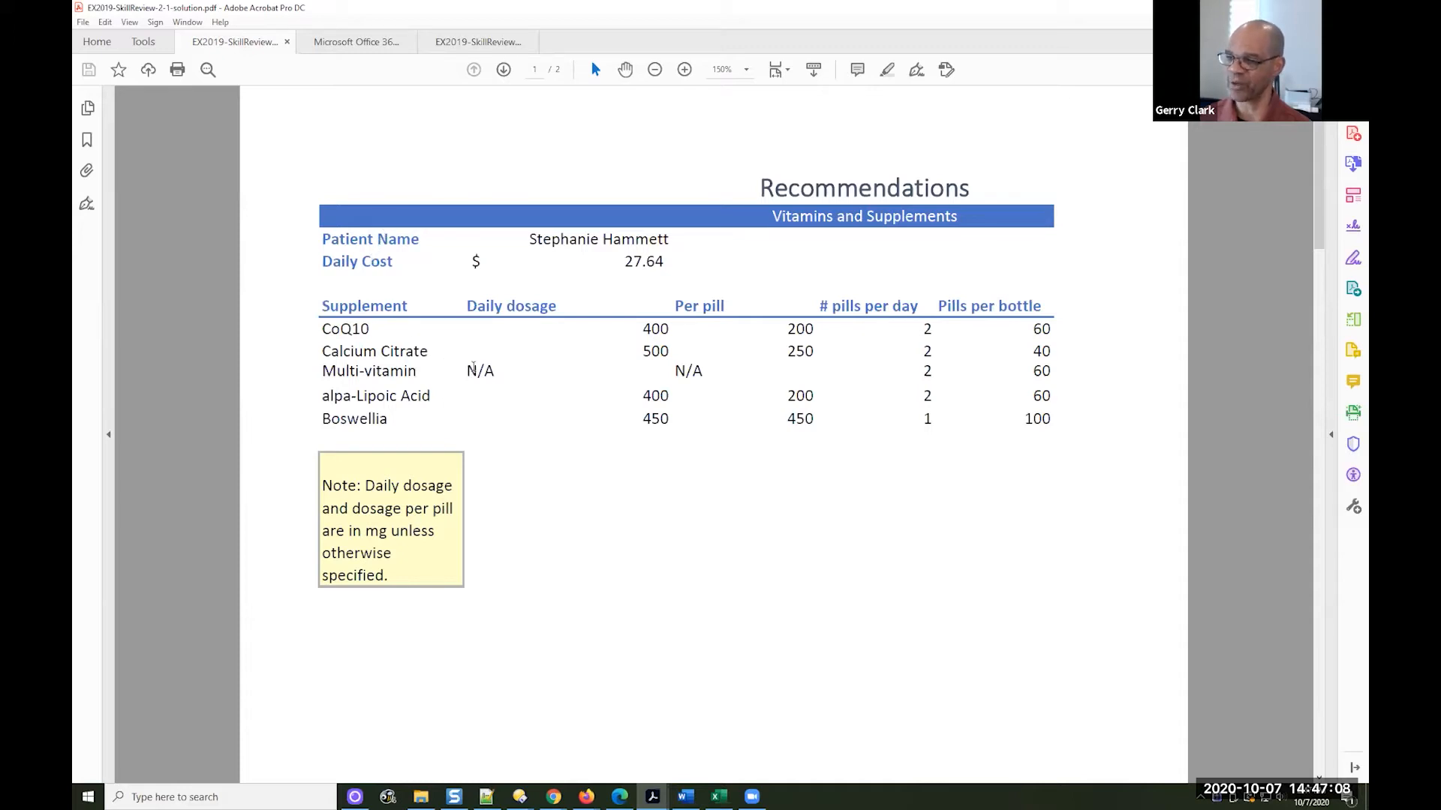
left_click_drag(468, 371, 497, 373)
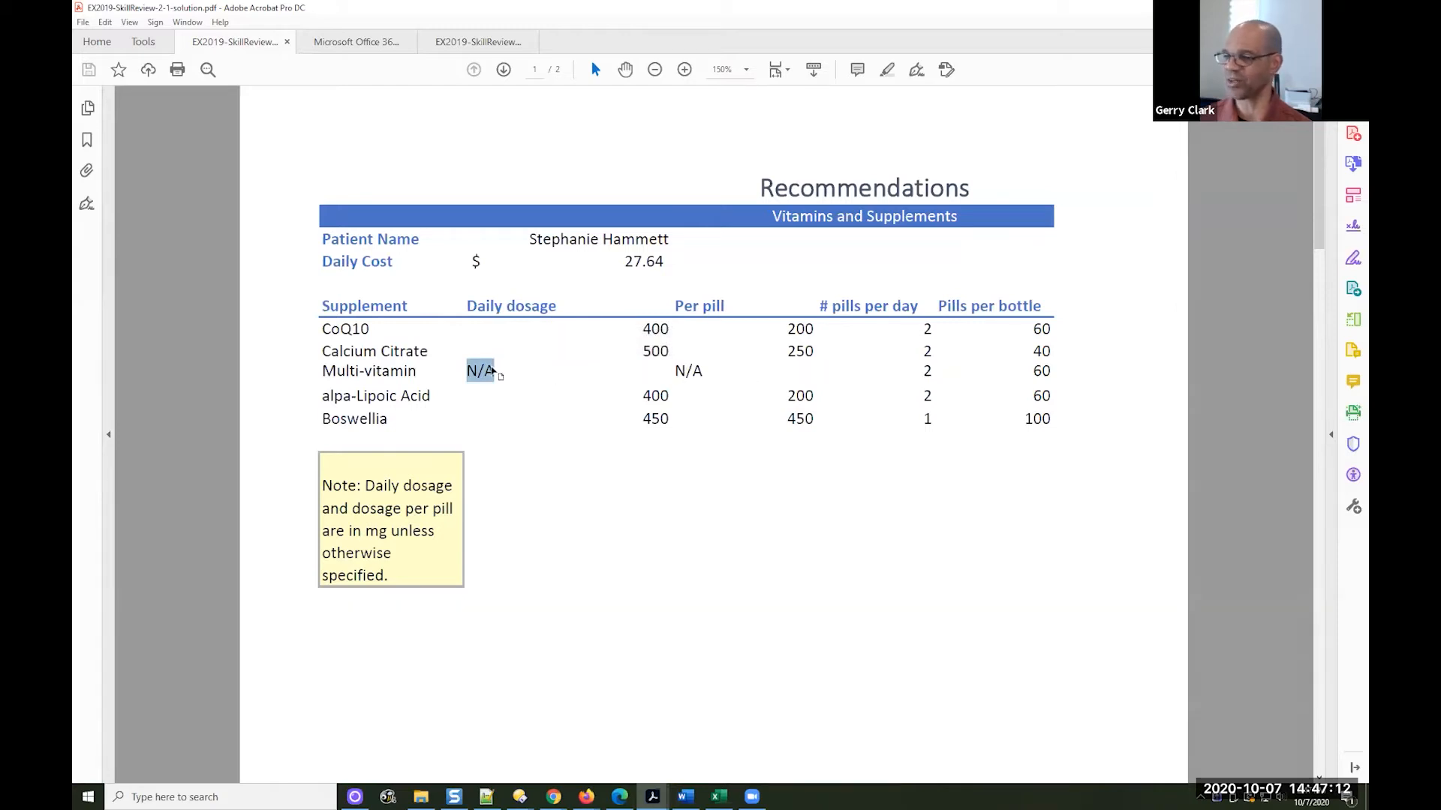
left_click_drag(705, 372, 693, 372)
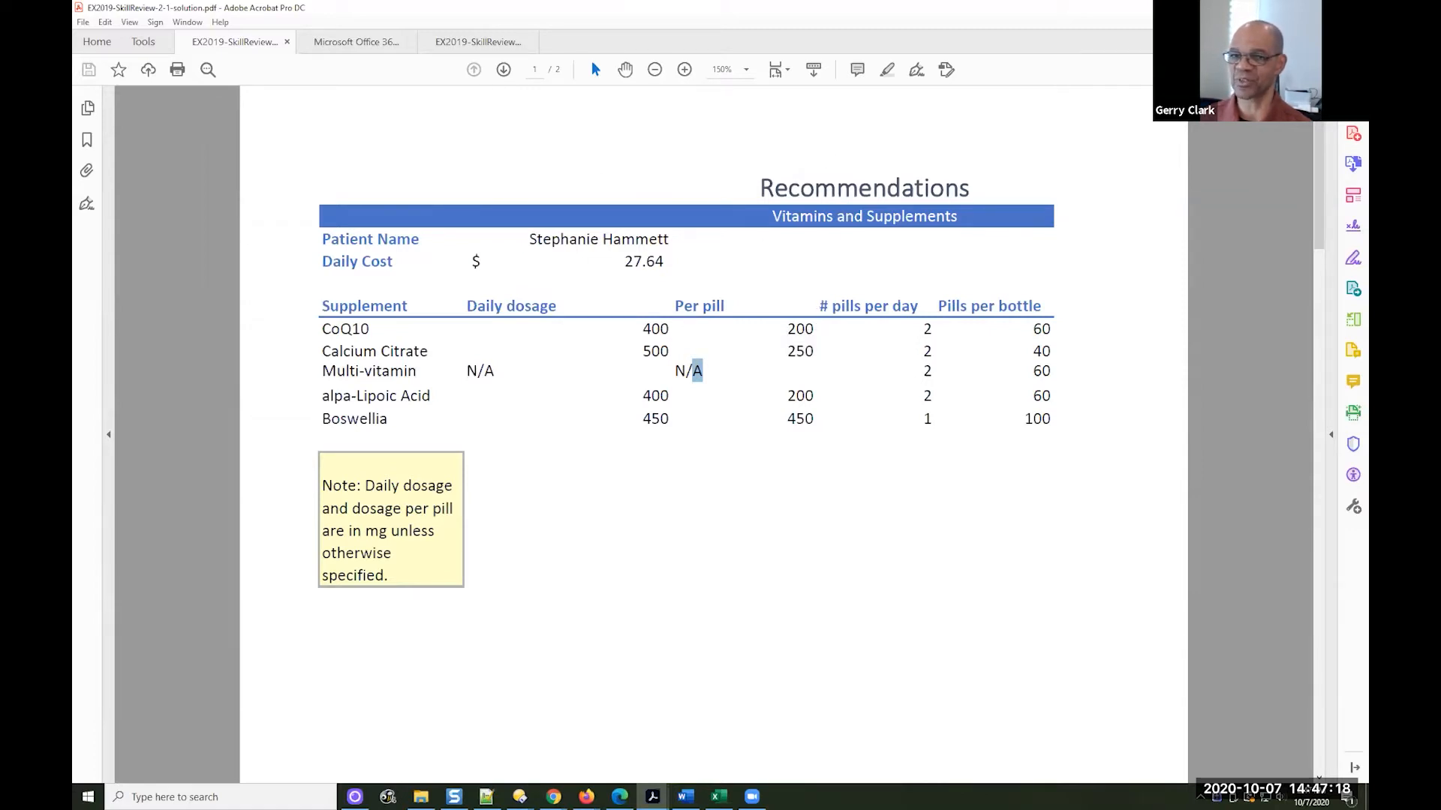
key("alt+Tab")
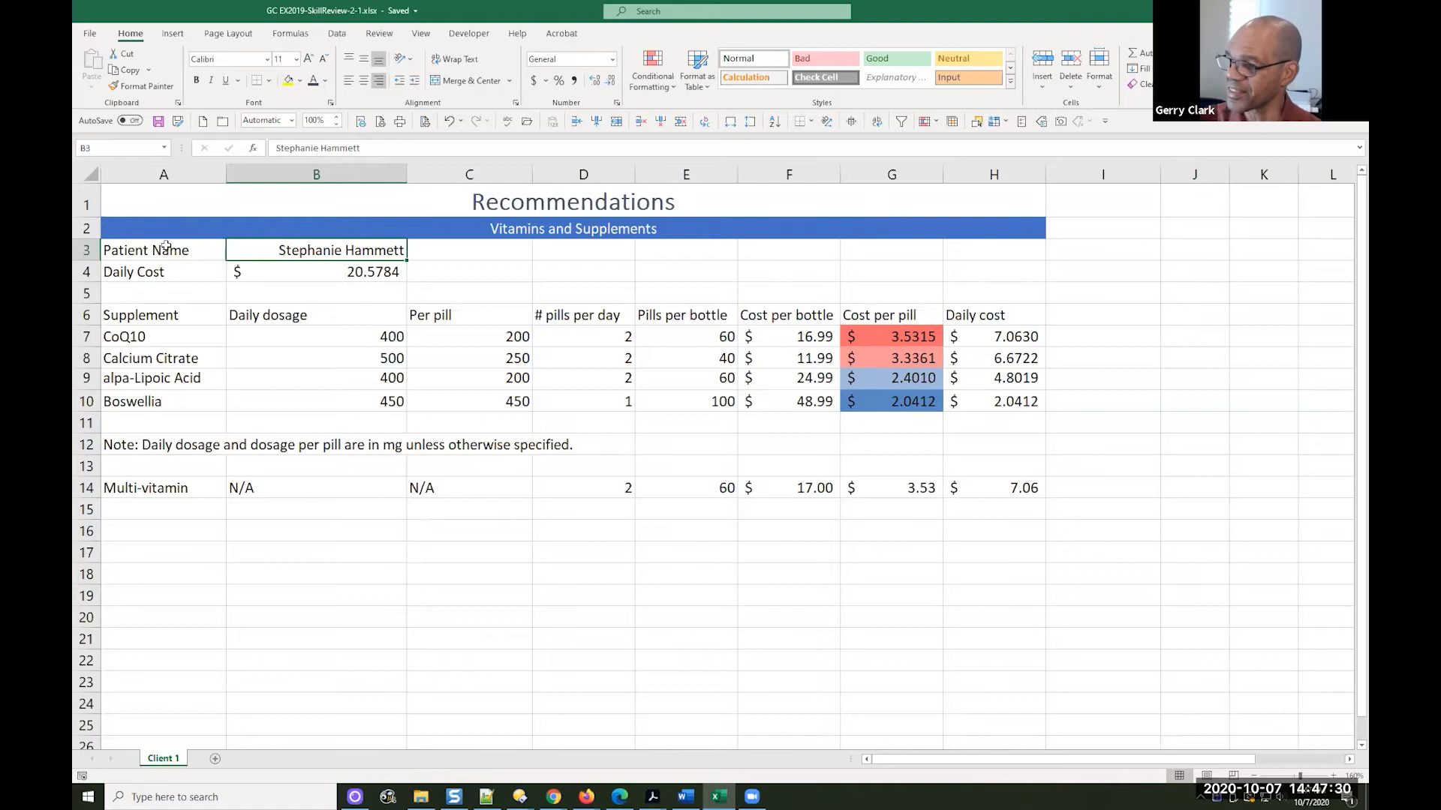
Format the Patient Name and Daily Cost labels in A3:A4 as bold with the Blue, Accent 5 font color, and save the workbook
left_click_drag(164, 248, 155, 270)
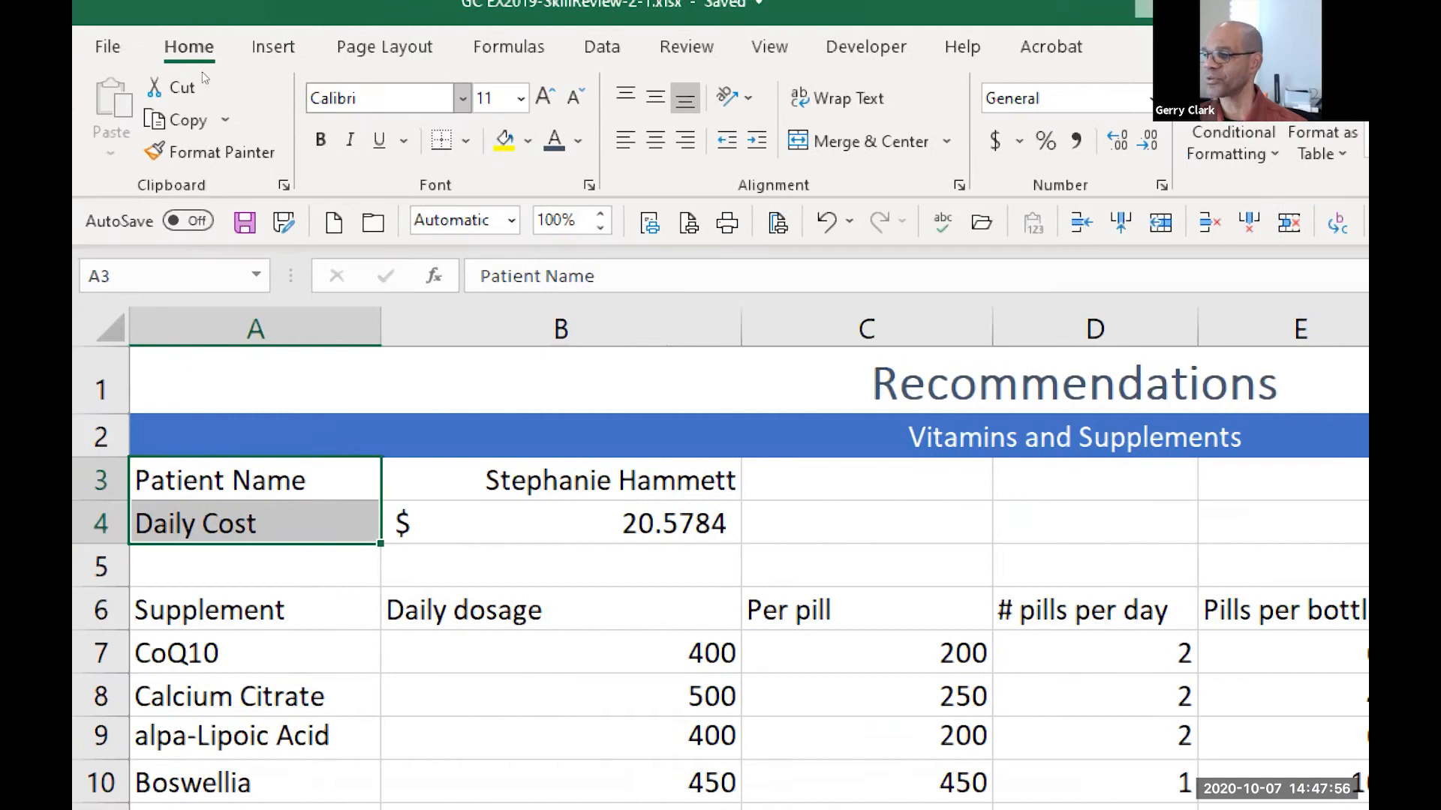
key("ctrl+b")
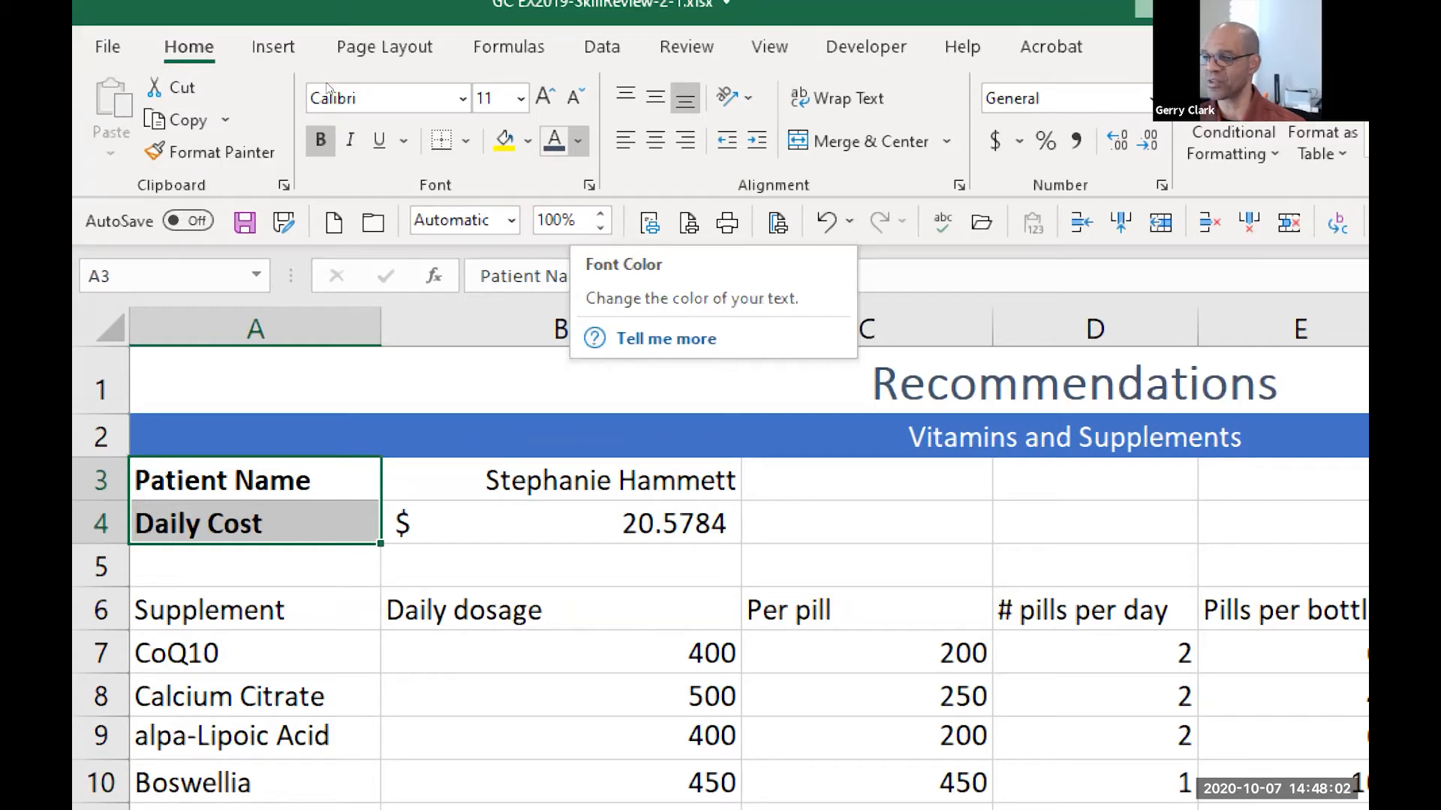
left_click(577, 141)
key("Escape")
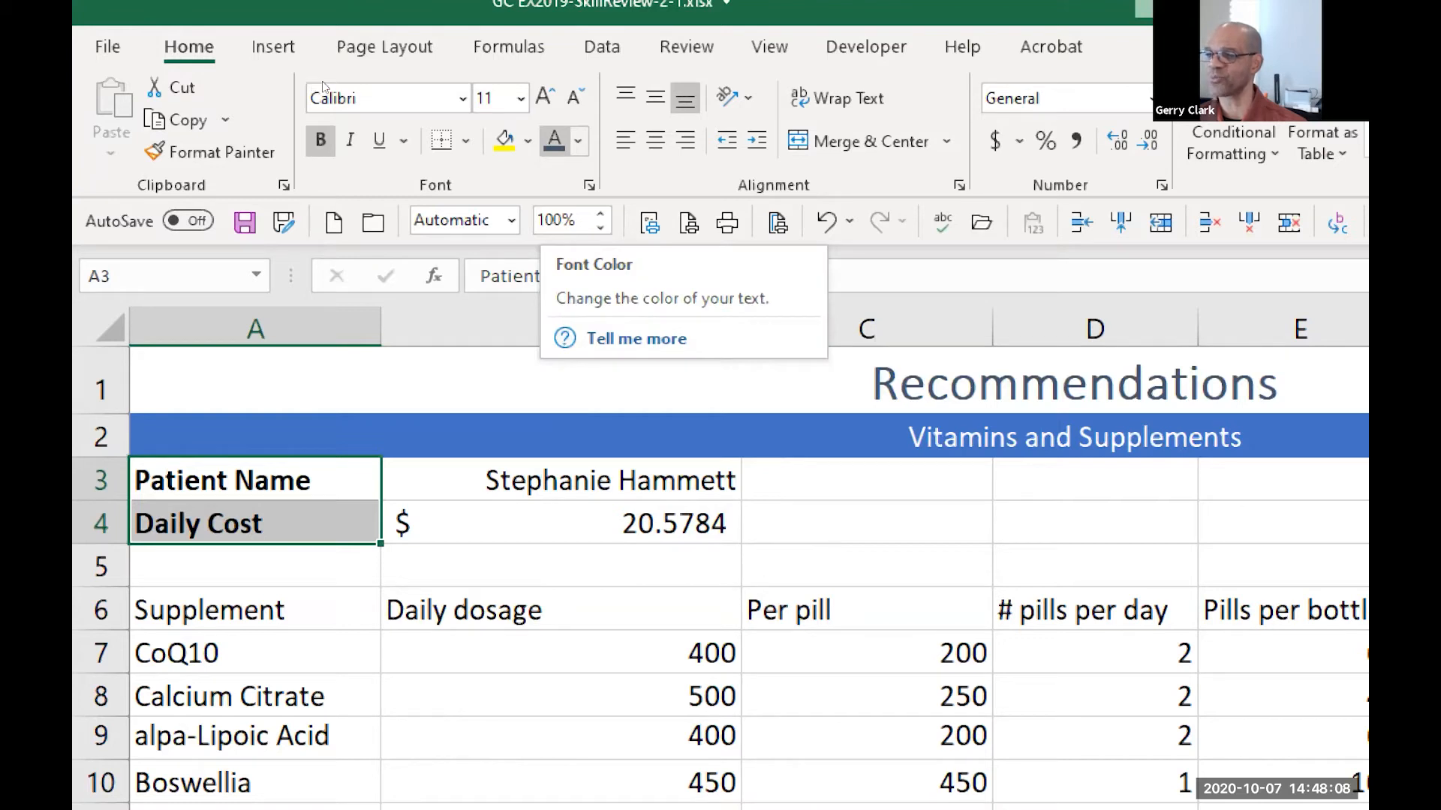
left_click(577, 140)
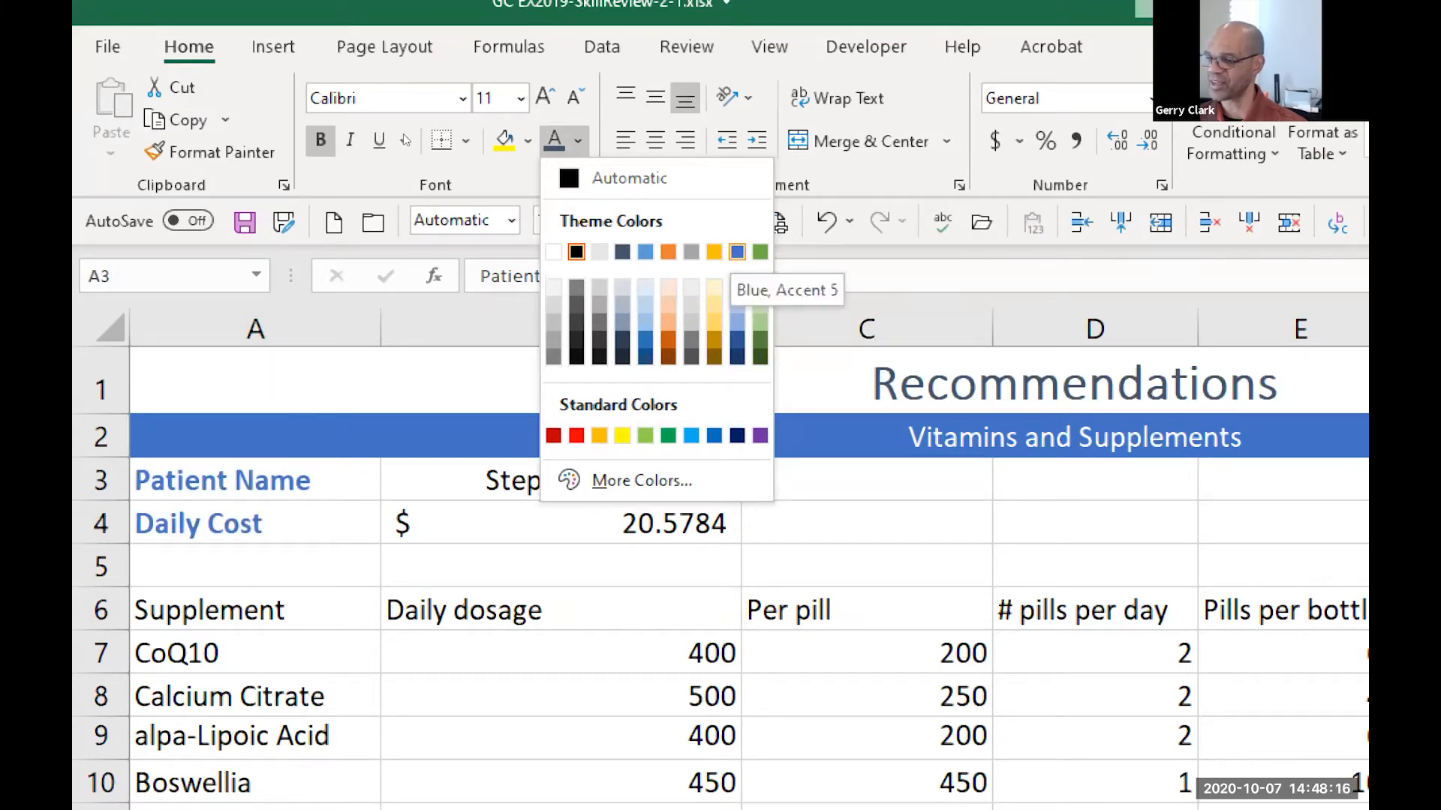
left_click(737, 252)
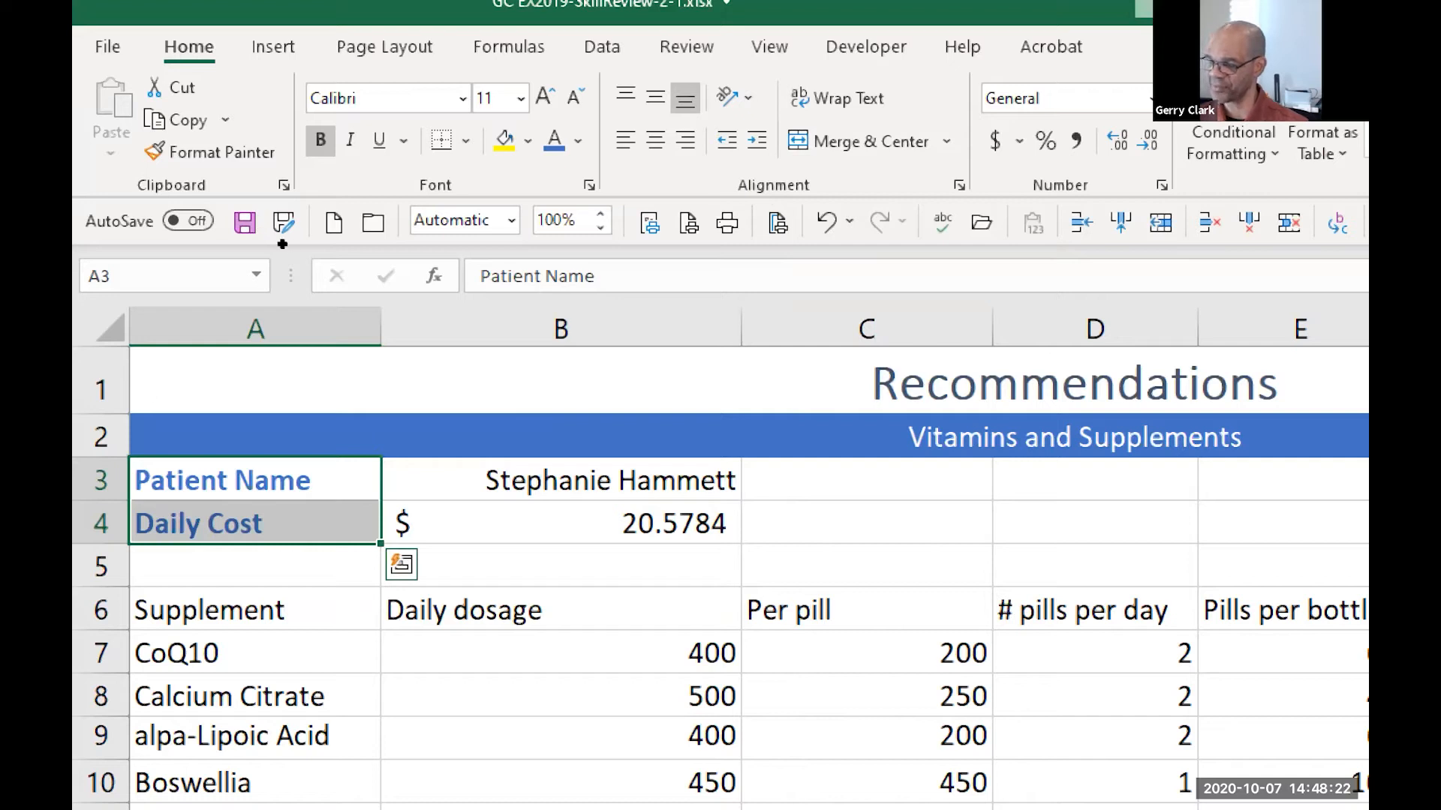
left_click(245, 223)
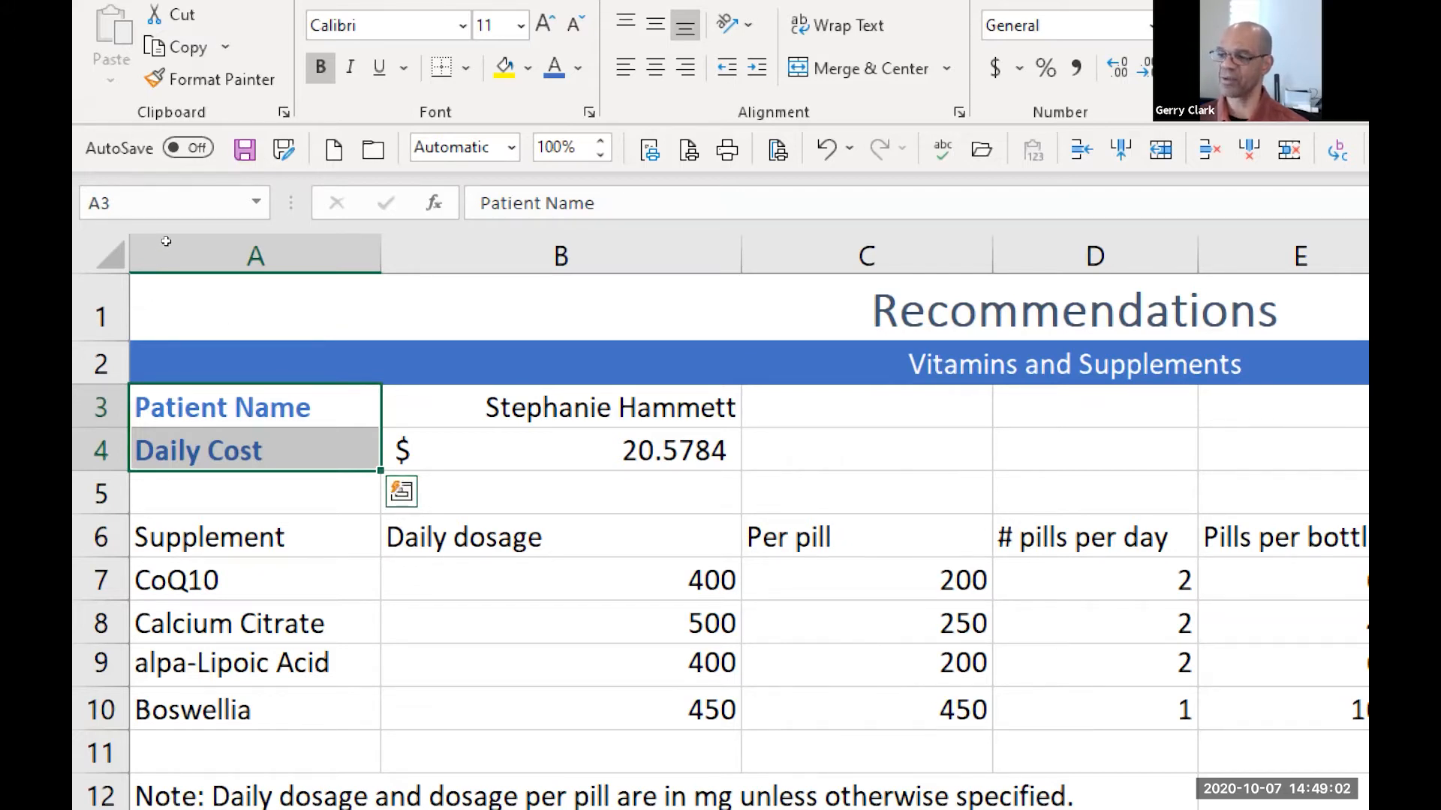
Try to copy the Patient Name label's formatting from A3 to the column headers in A6:H6 with Format Painter, and undo the attempt
key("shift+Up")
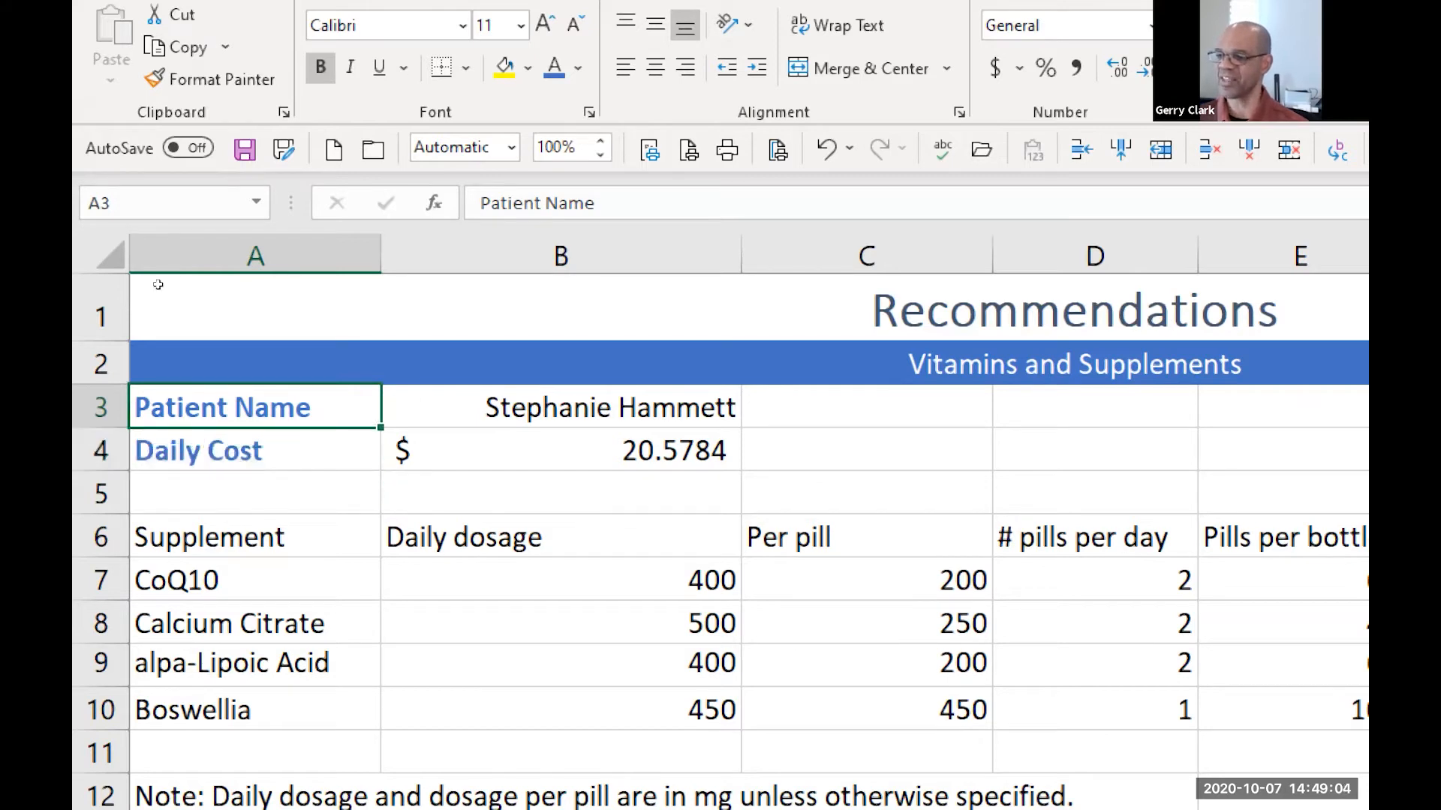
key("Down")
key("Up")
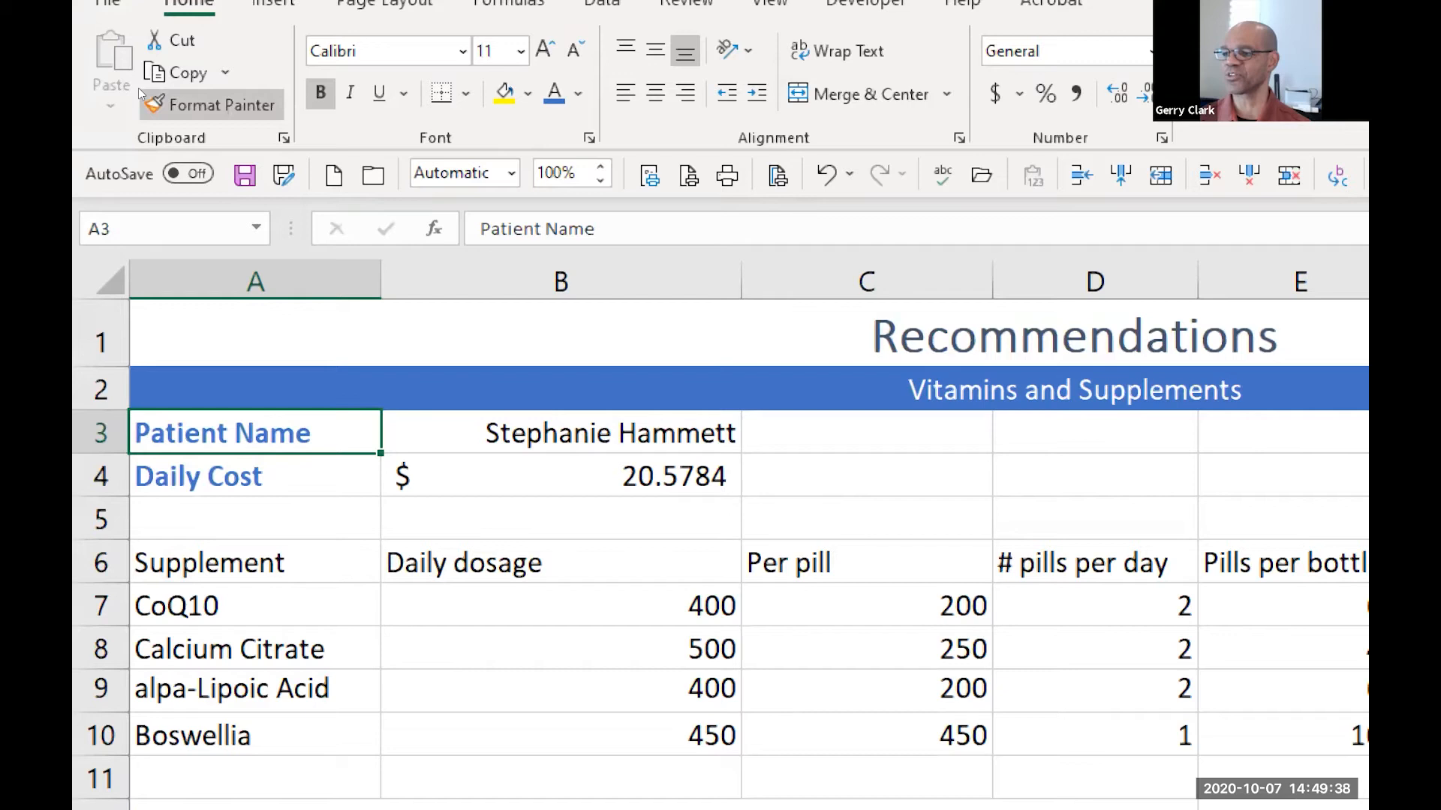
left_click(143, 93)
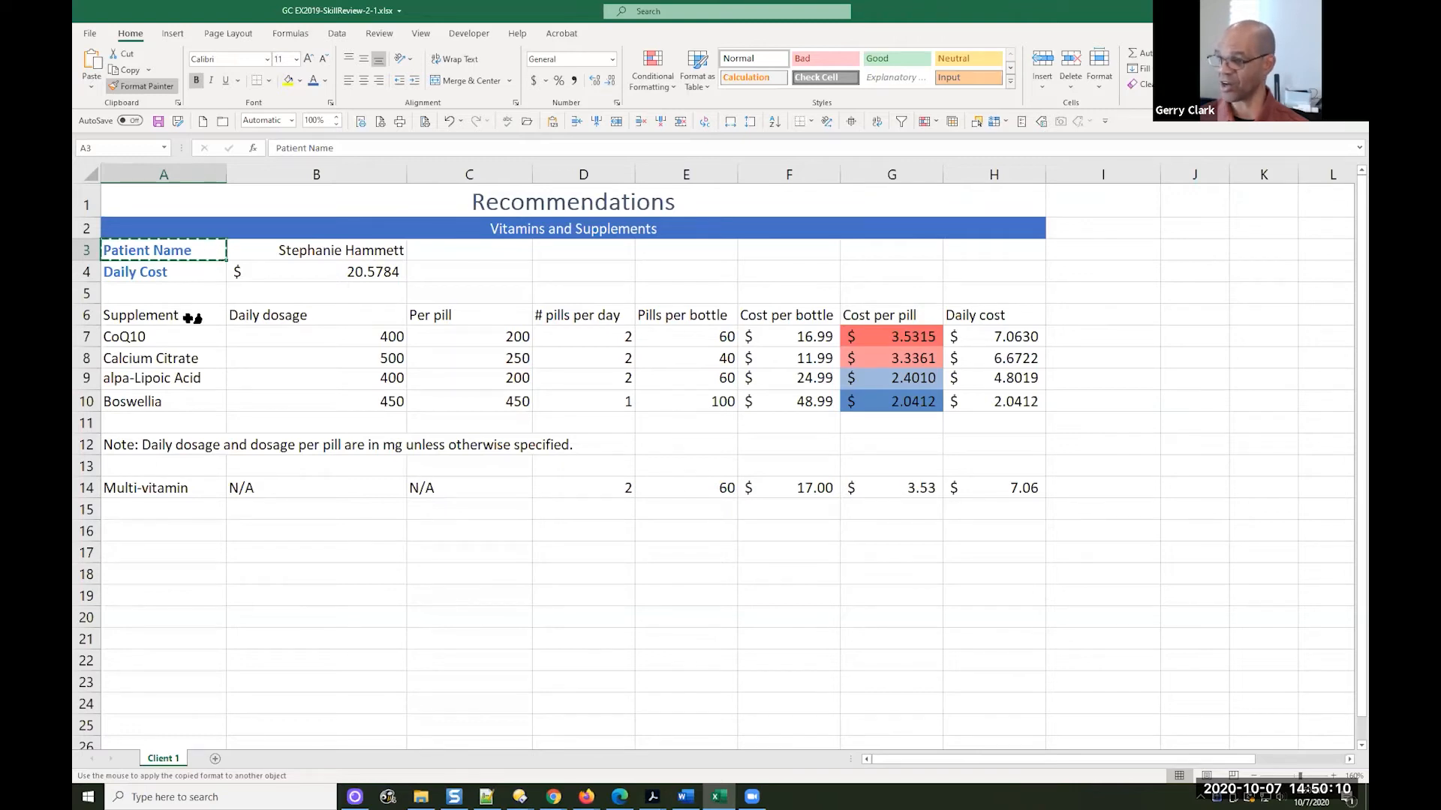
left_click_drag(188, 316, 999, 312)
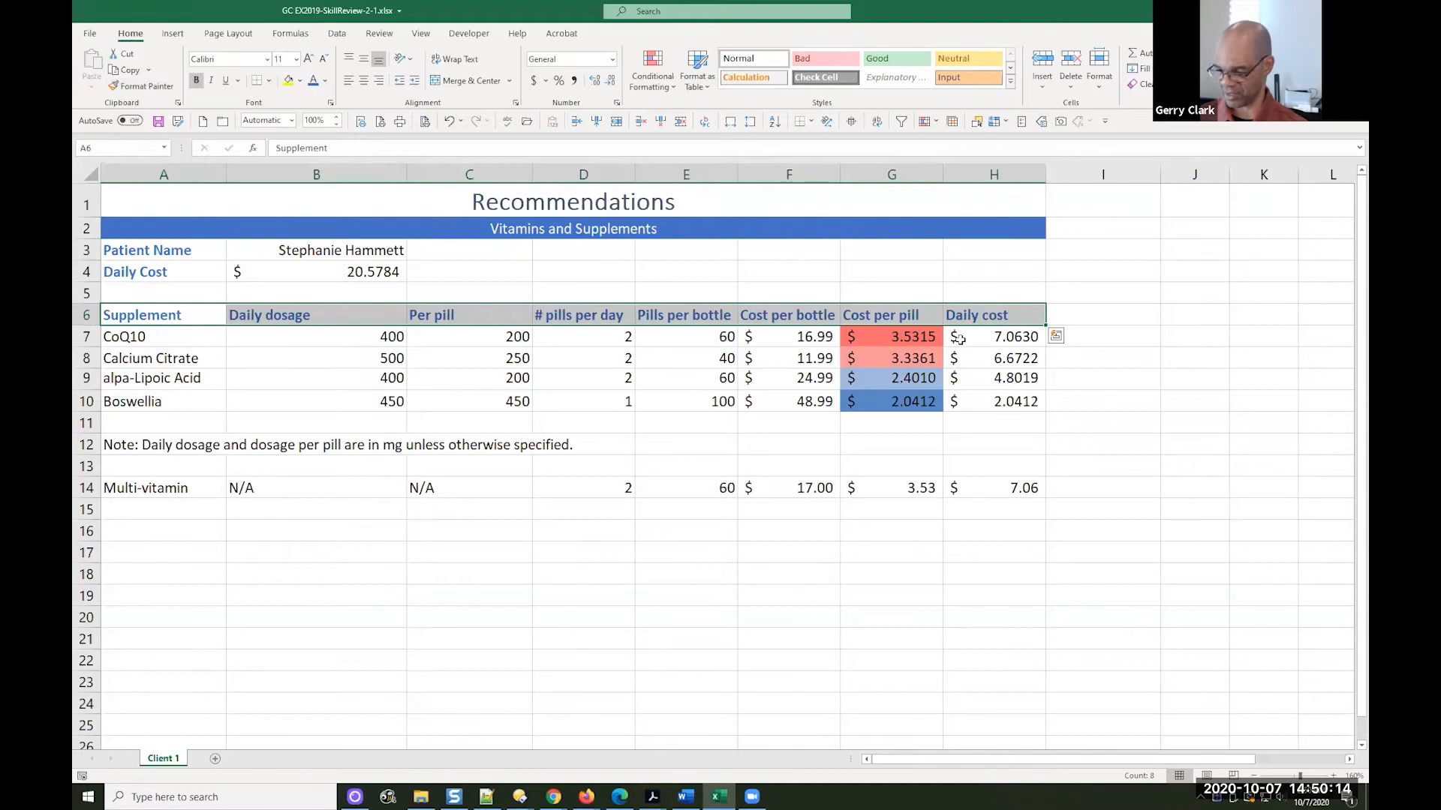
left_click(189, 320)
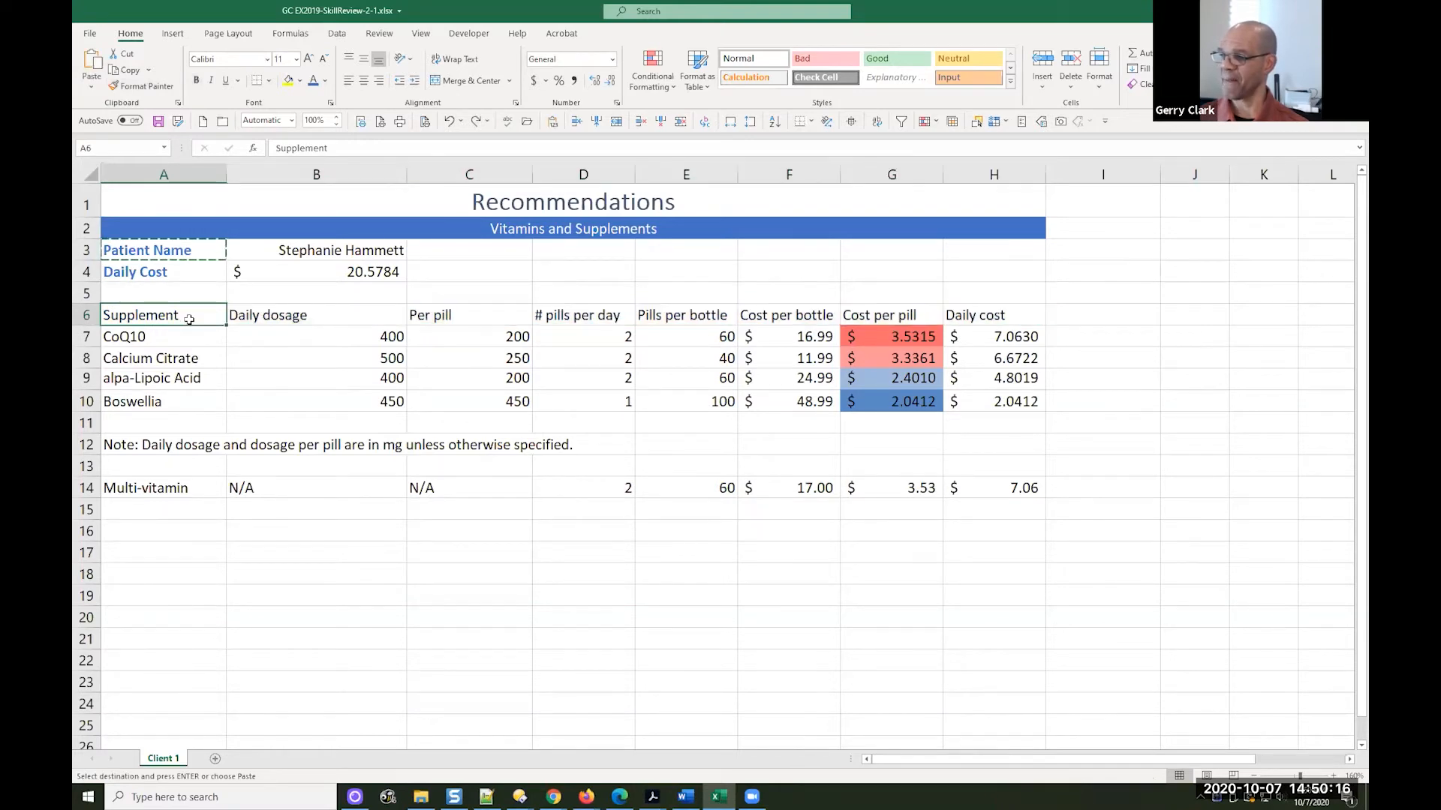
left_click(177, 244)
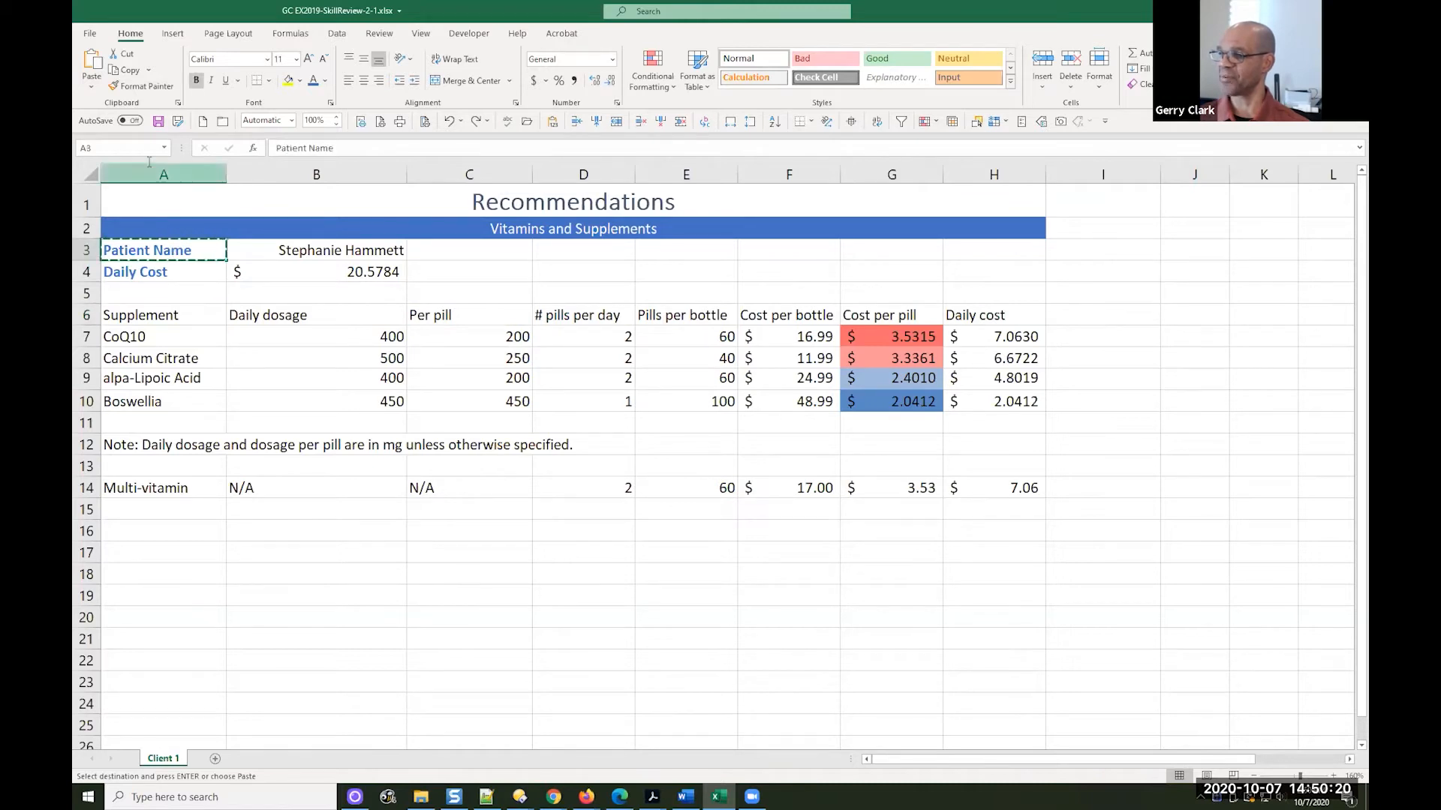
left_click(141, 85)
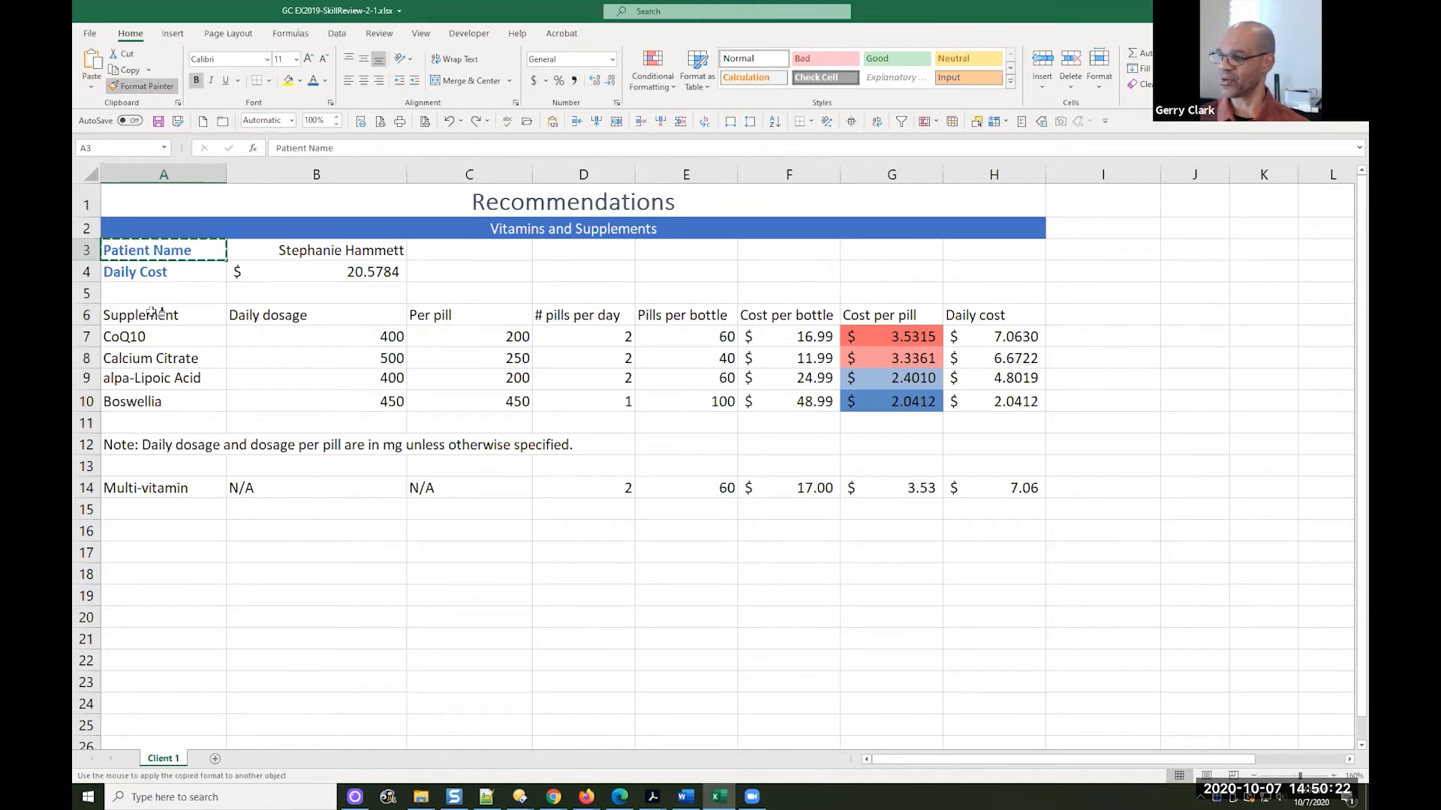
left_click_drag(157, 313, 975, 325)
key("ctrl+c")
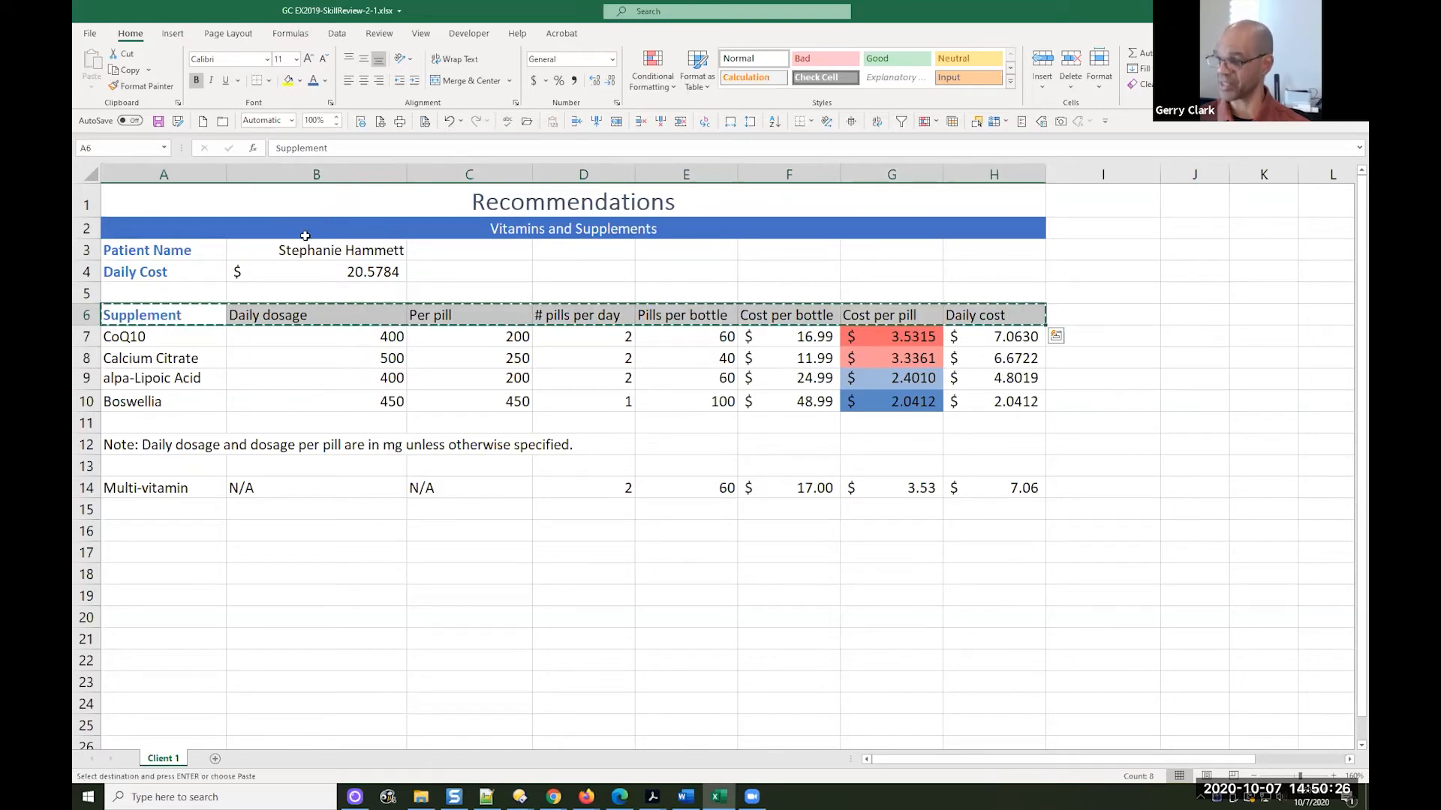
key("ctrl+z")
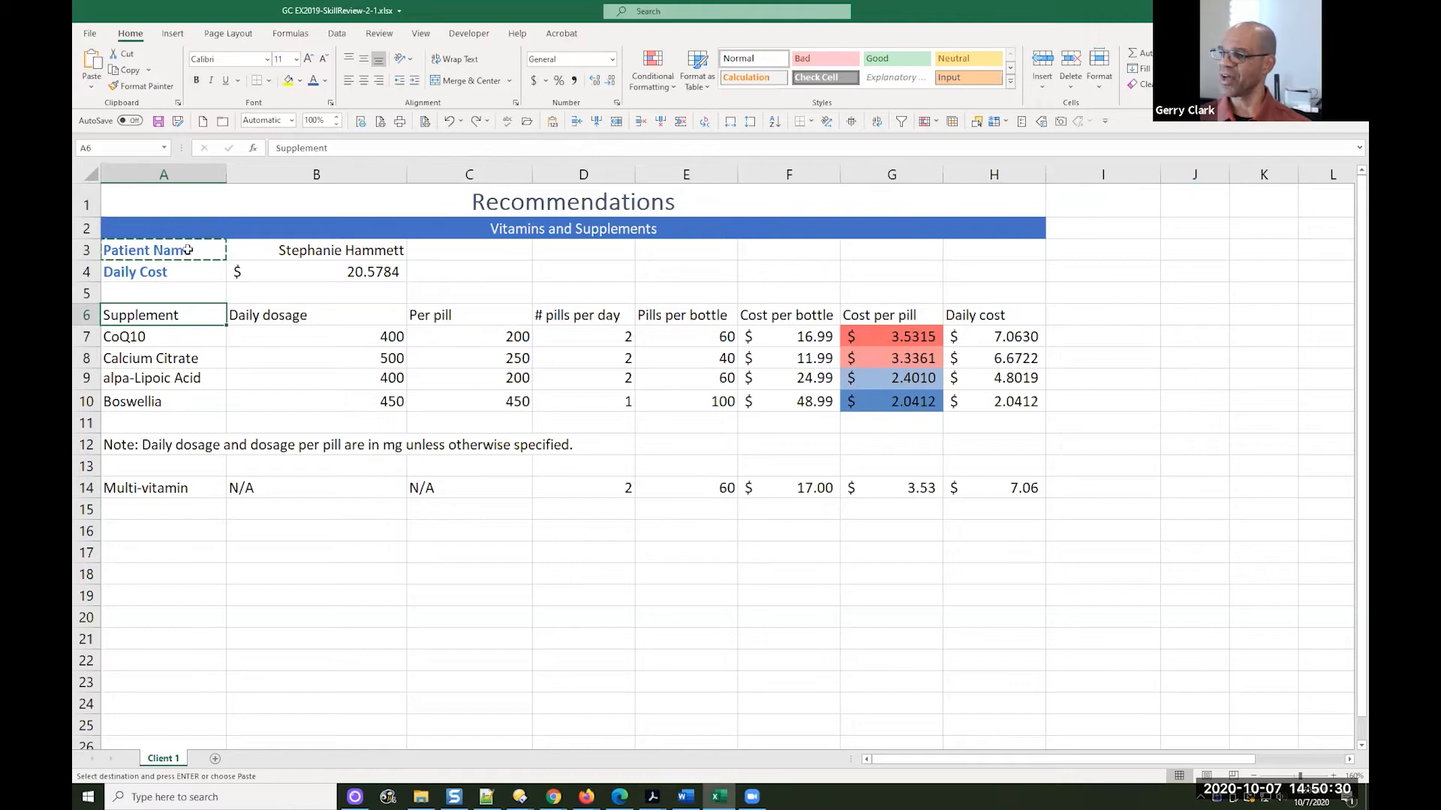
key("Escape")
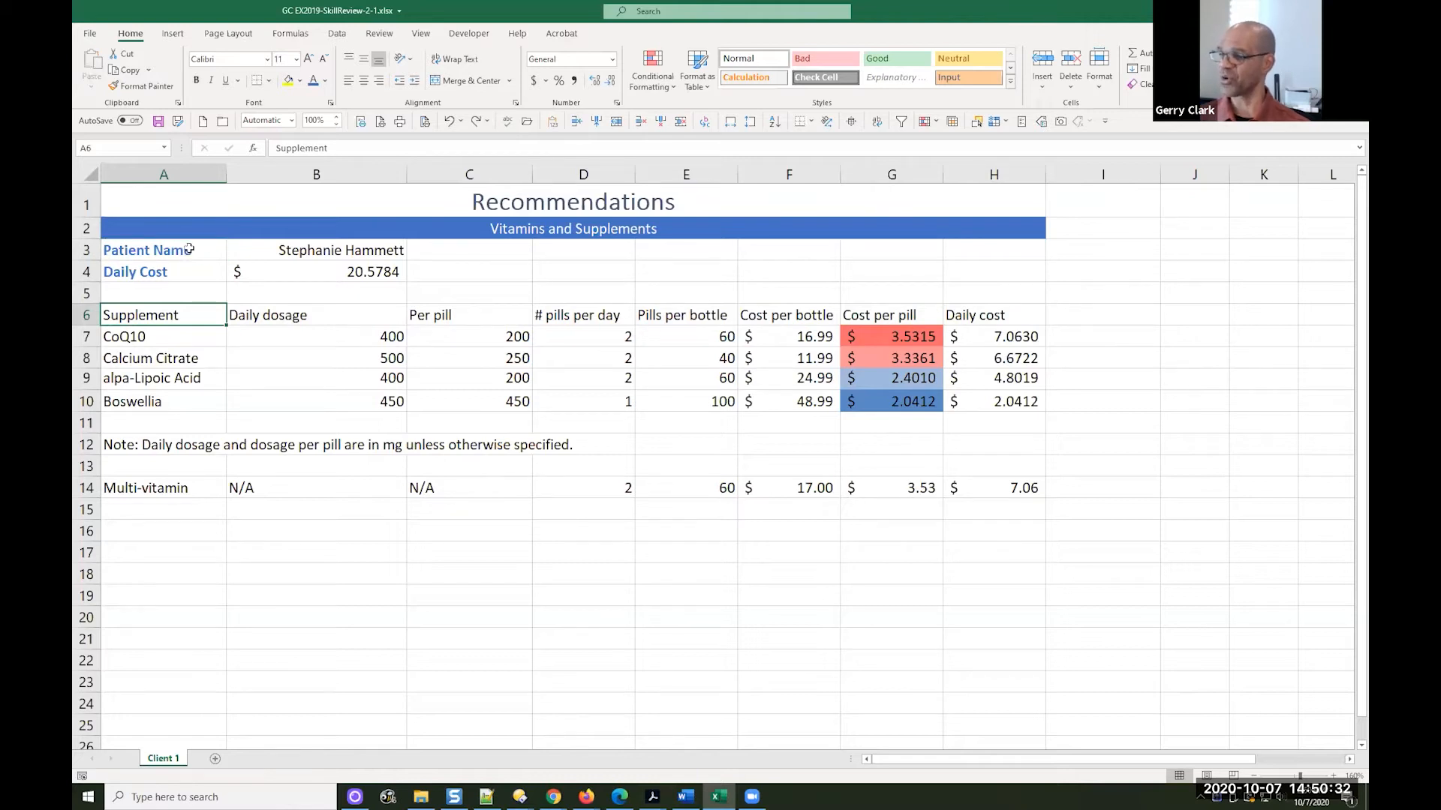
Copy the Patient Name label's formatting from A3 to the column headers in A6:H6 with Format Painter
left_click(188, 251)
left_click(146, 86)
left_click_drag(163, 321, 981, 314)
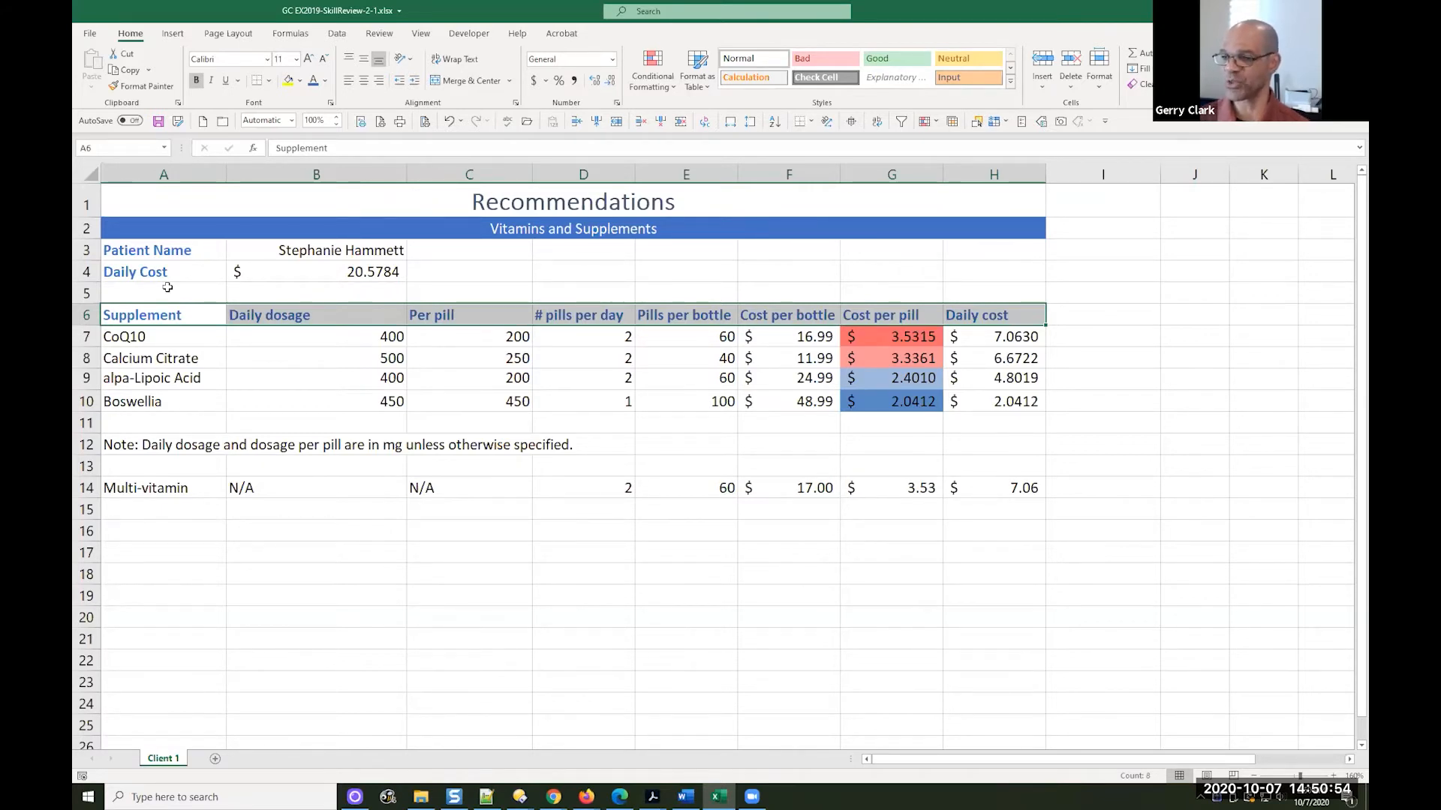
Check the header row's formatting in the EX2019-SkillReview-2-1-solution PDF in Acrobat, return to Excel and view the available cell styles
mouse_move(685, 794)
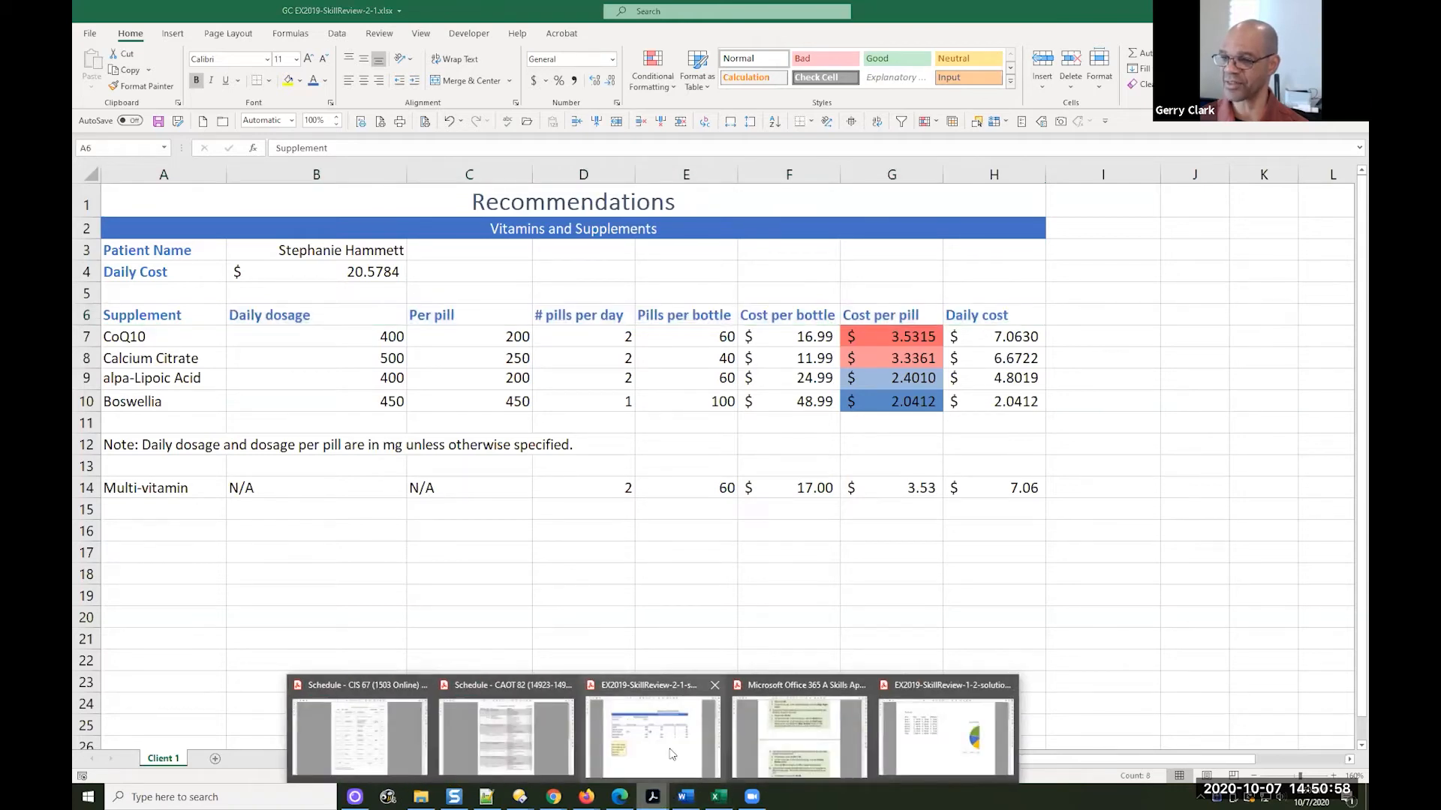
left_click(675, 750)
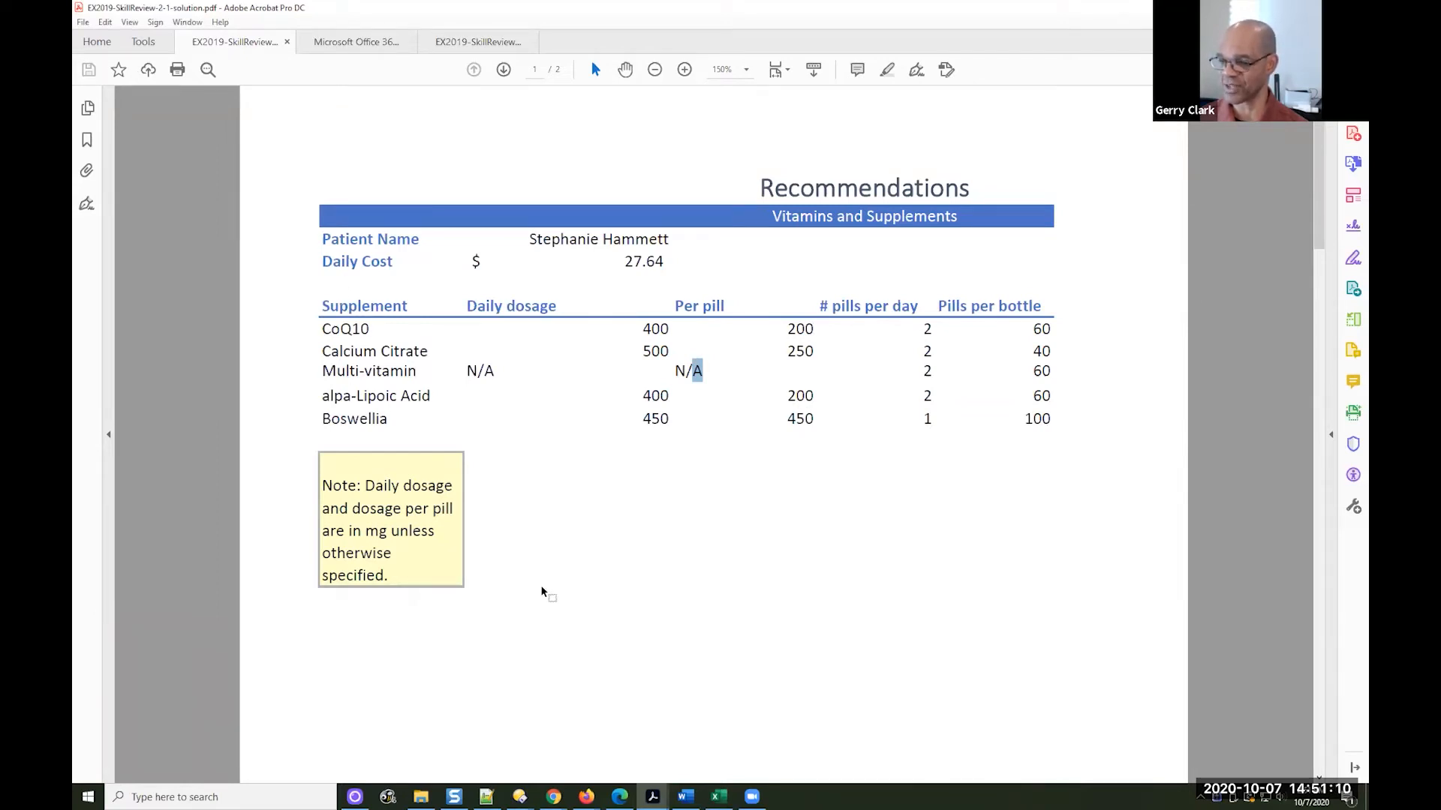
left_click(717, 796)
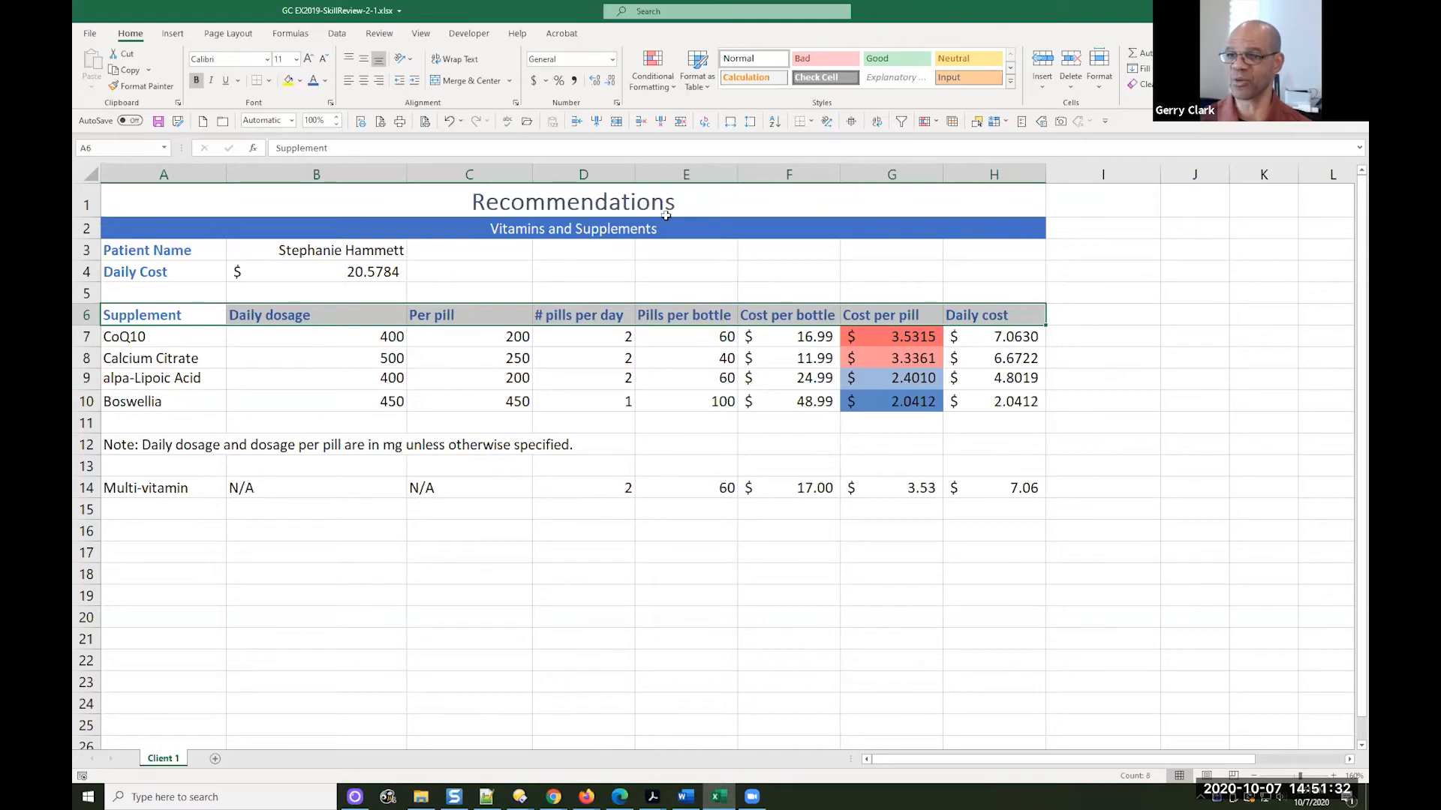
left_click(1010, 84)
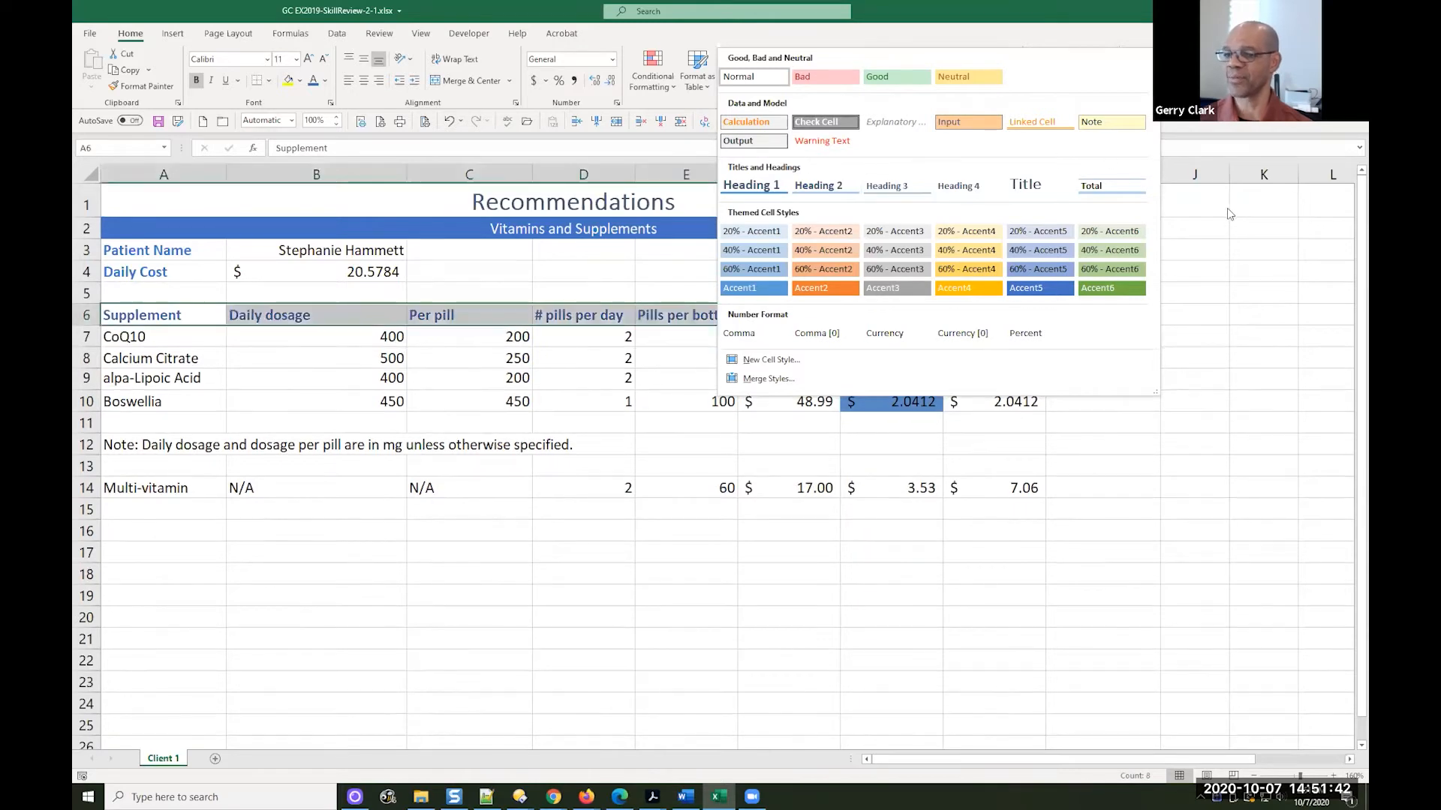
left_click(1251, 234)
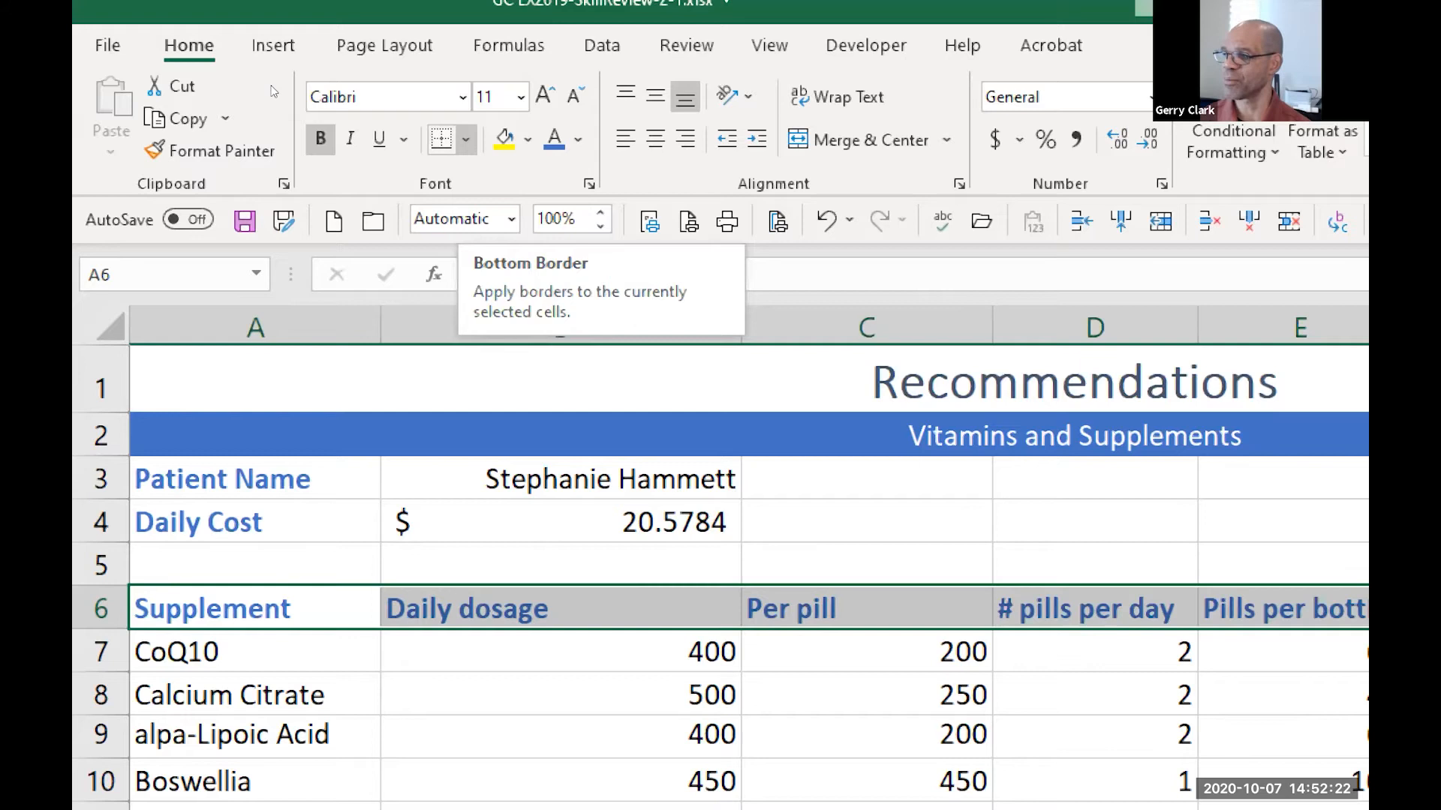
Open the detailed border settings for the headers in A6:H6 and set the line color to Blue, Accent 5
left_click(466, 139)
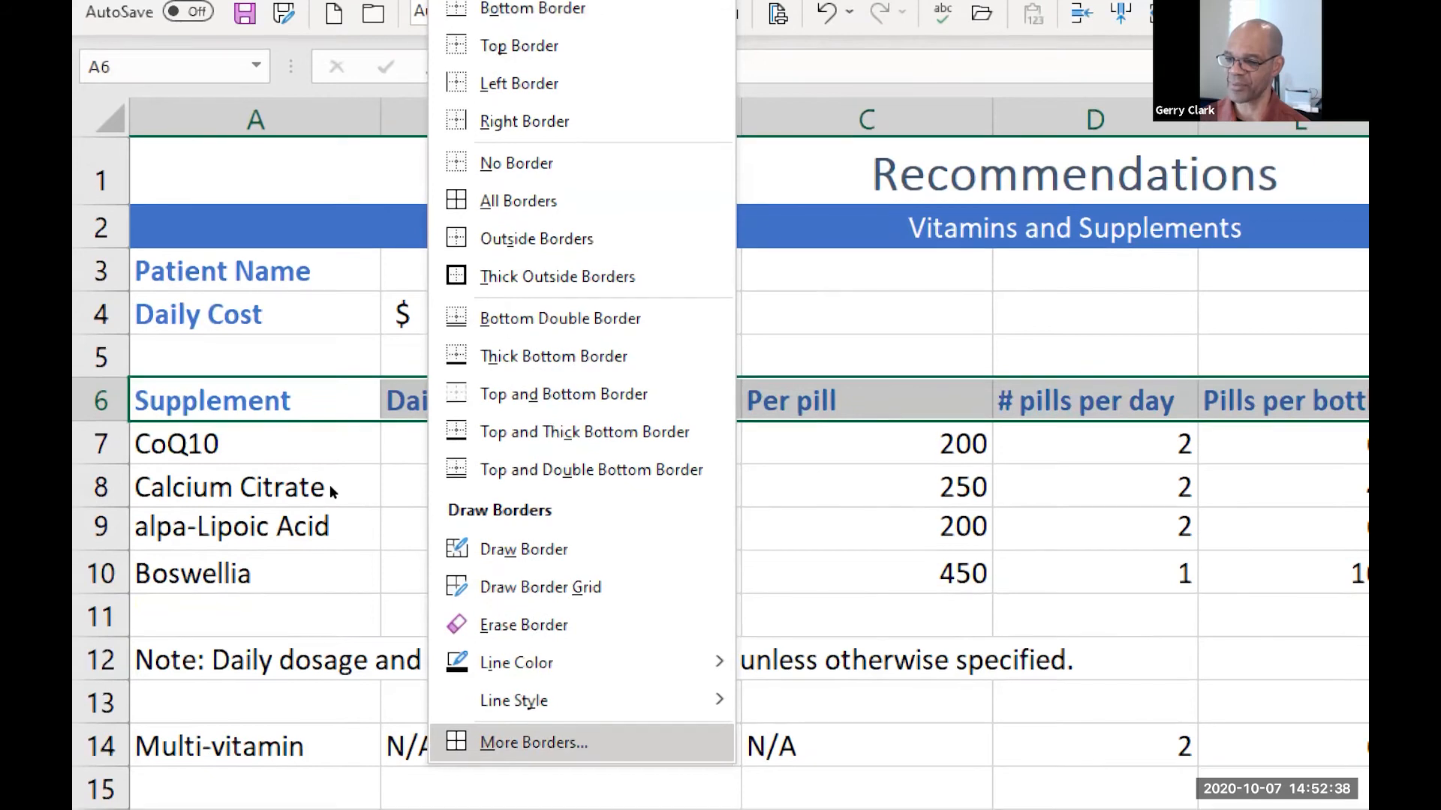
key("Return")
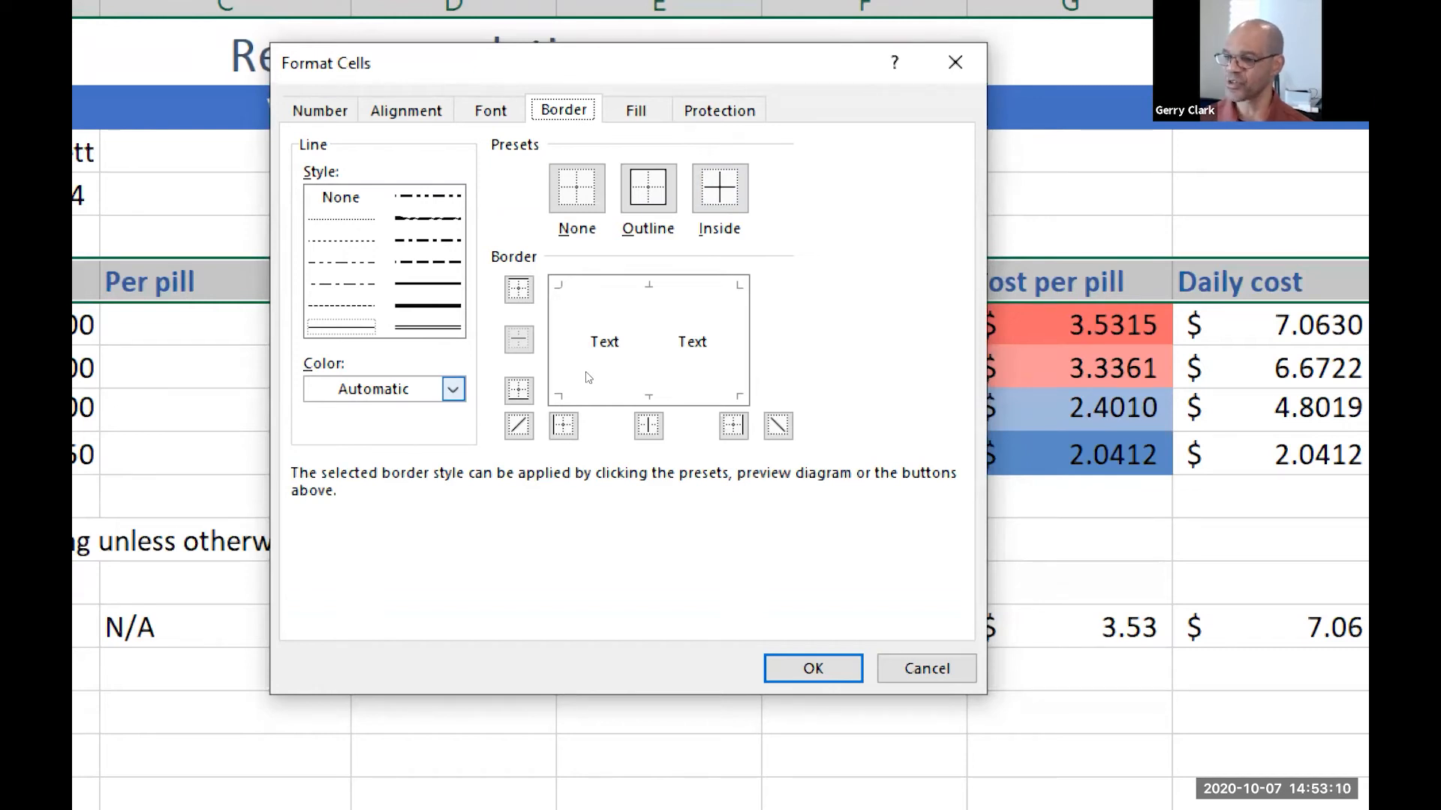
left_click(454, 390)
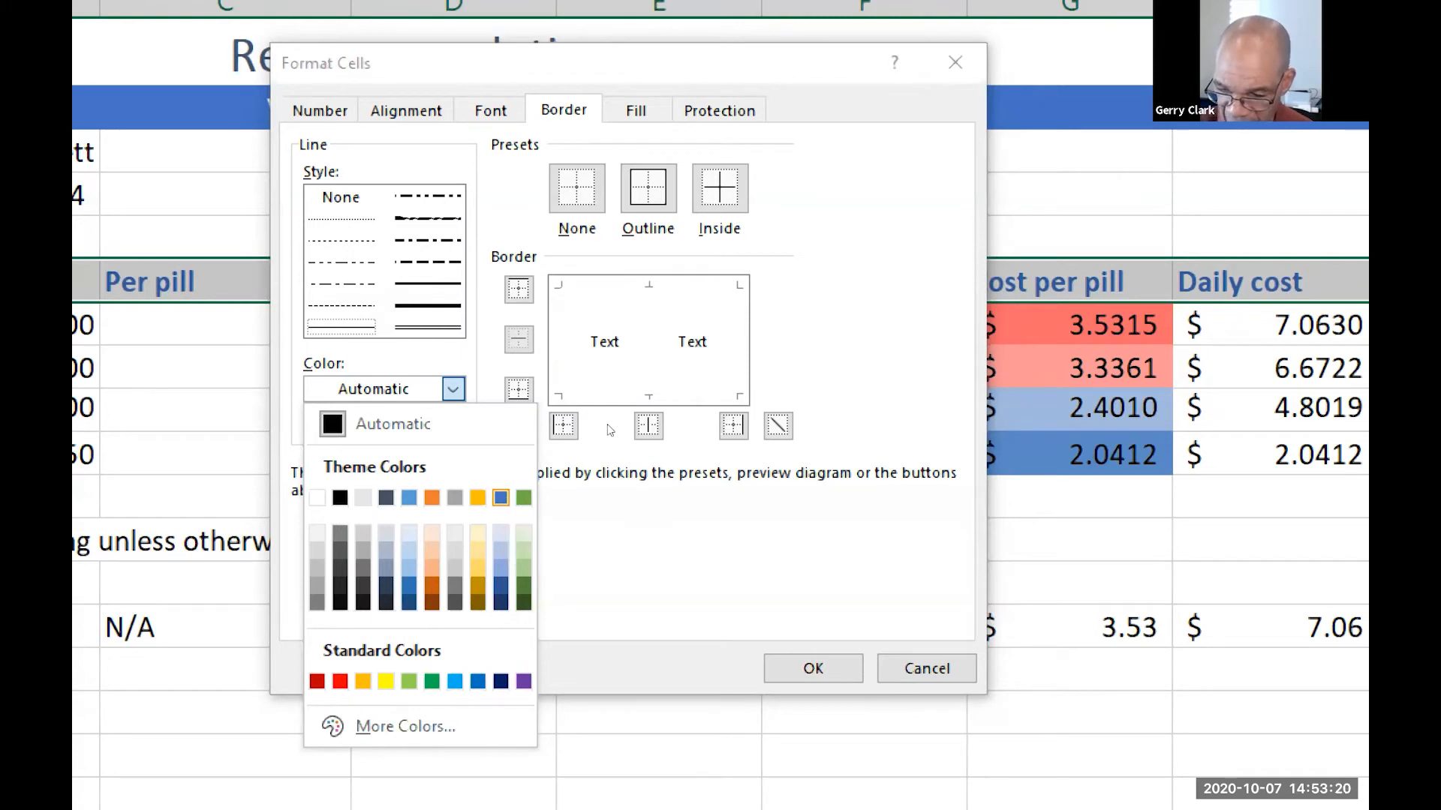
key("Return")
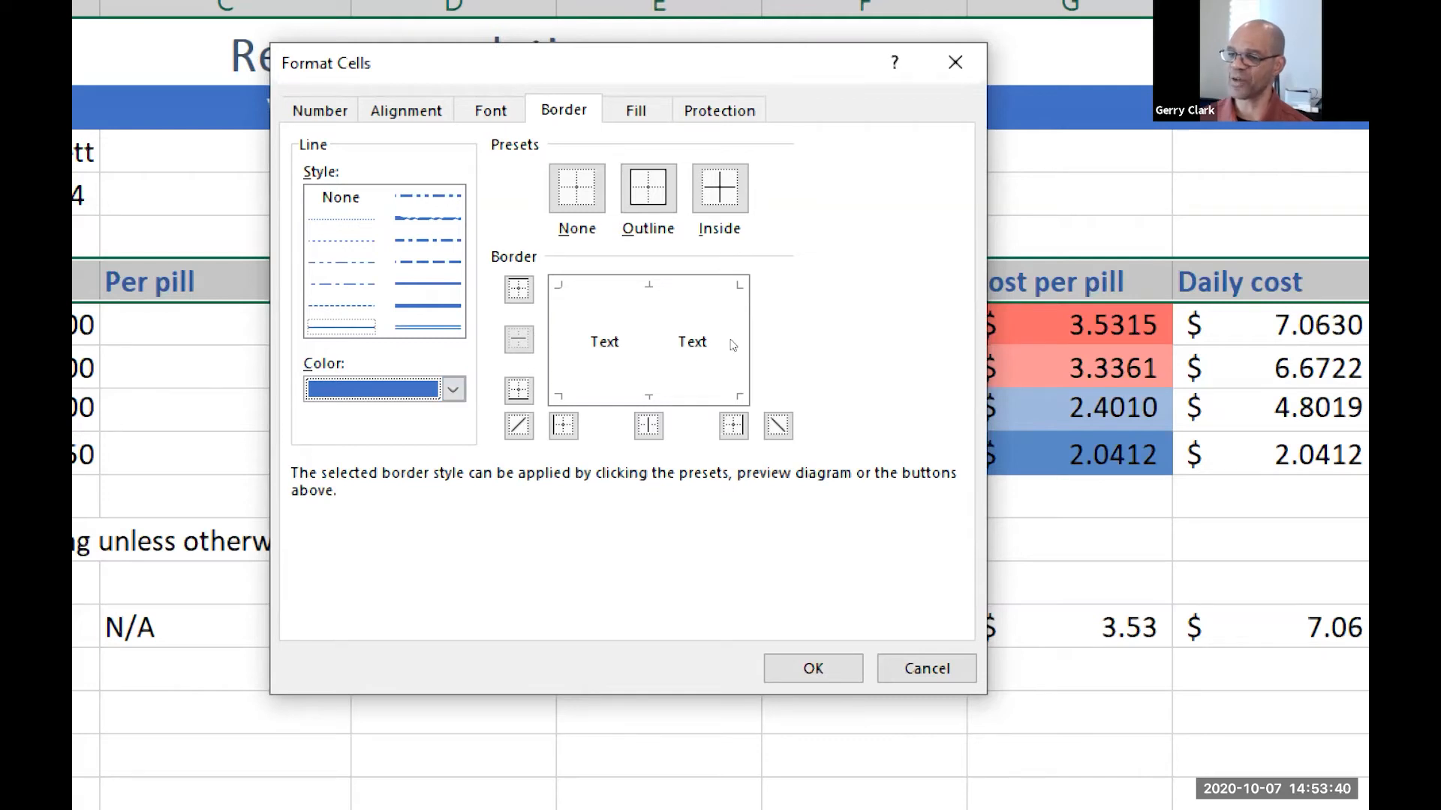
Apply a thin bottom border to the header cells A6:H6, and save the workbook
left_click(656, 375)
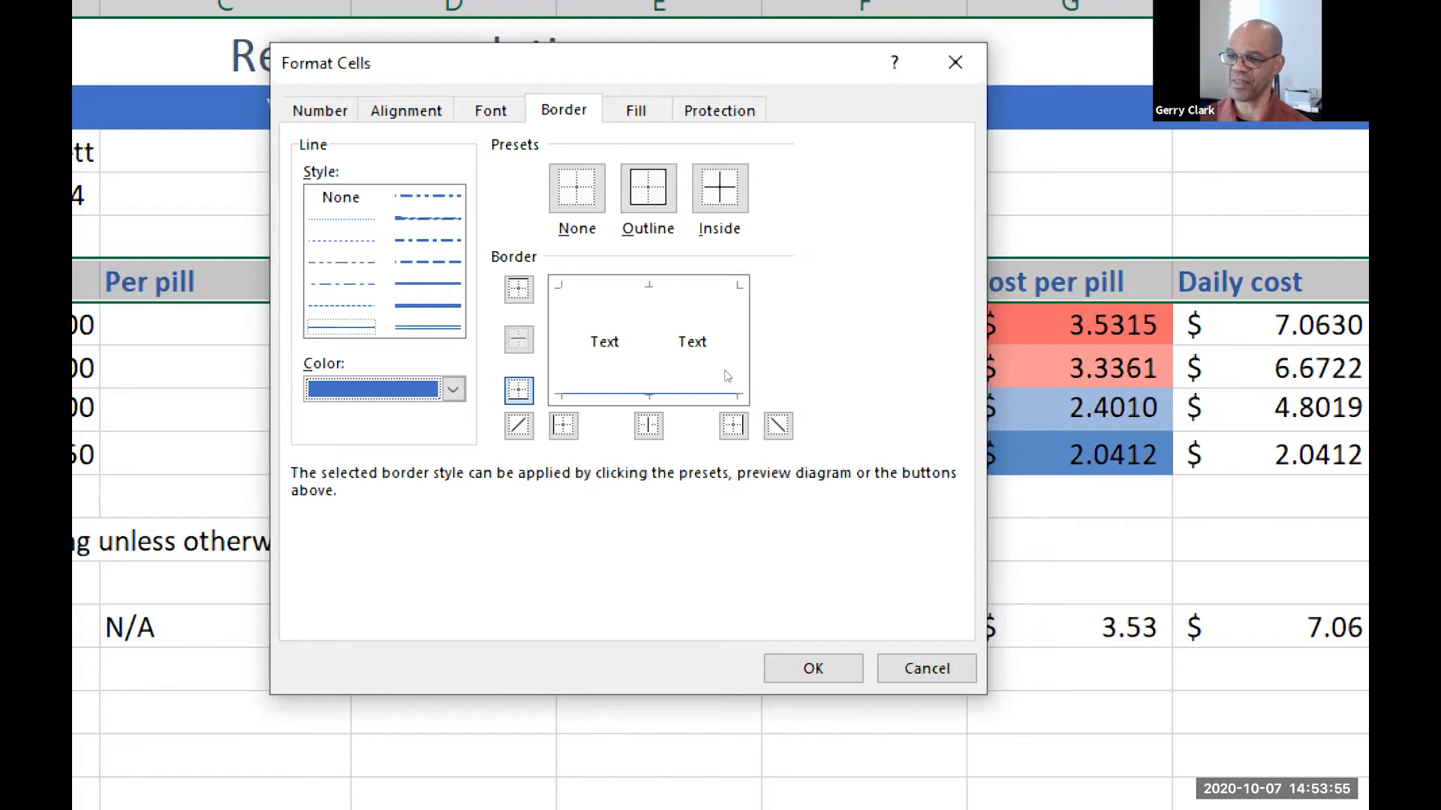
left_click(616, 376)
left_click(616, 370)
left_click(615, 370)
left_click(614, 370)
left_click(614, 371)
left_click(659, 377)
left_click(658, 376)
left_click(655, 379)
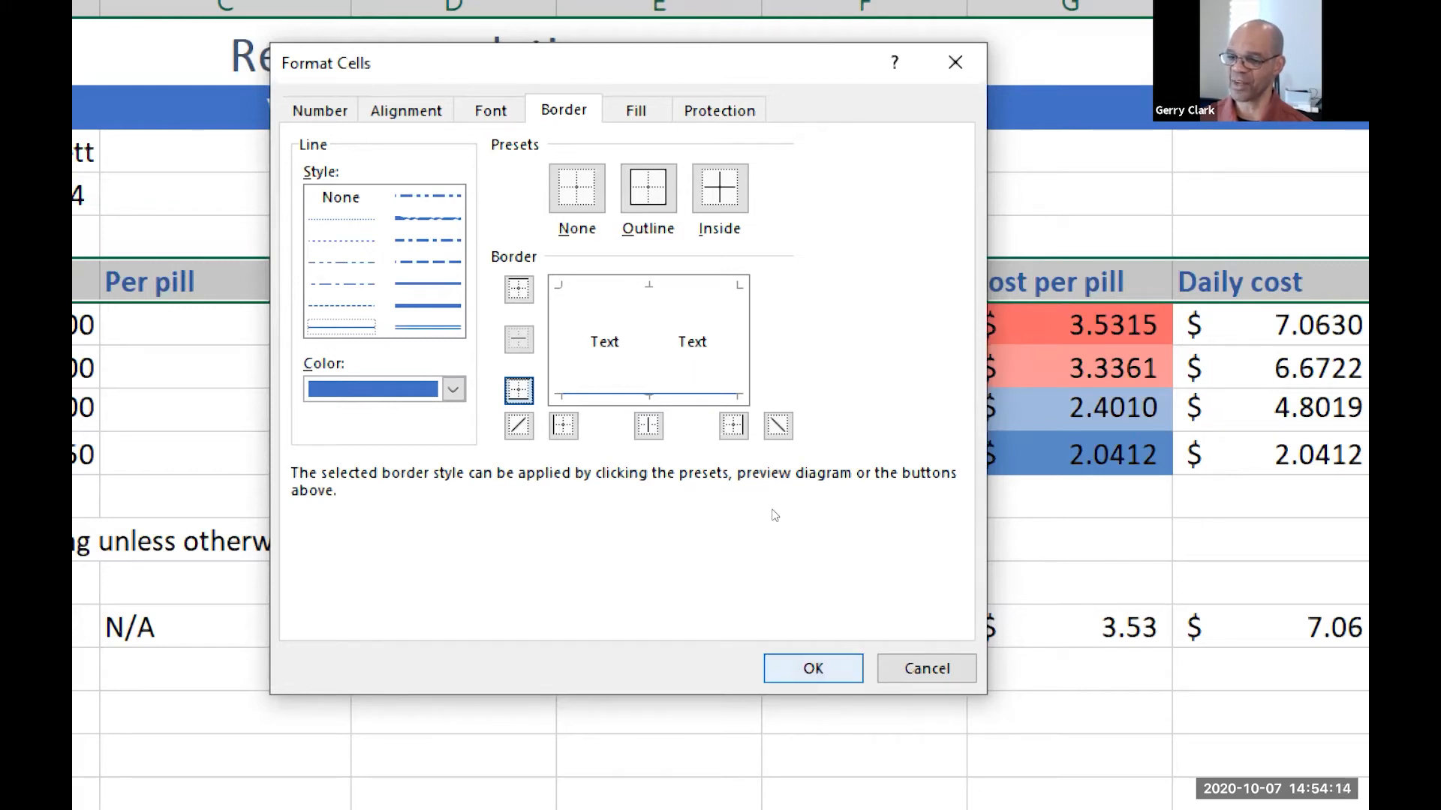
key("Return")
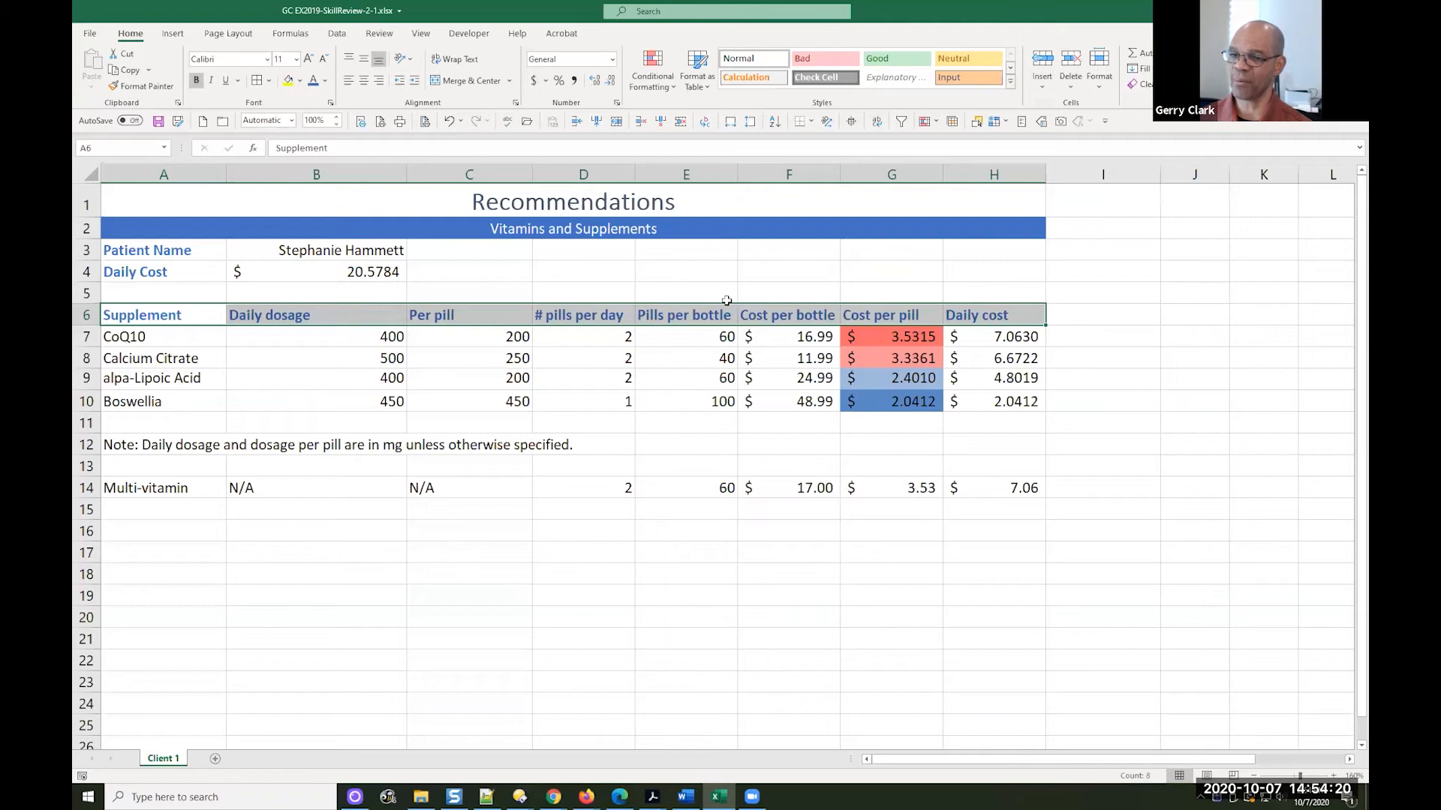
left_click(1074, 293)
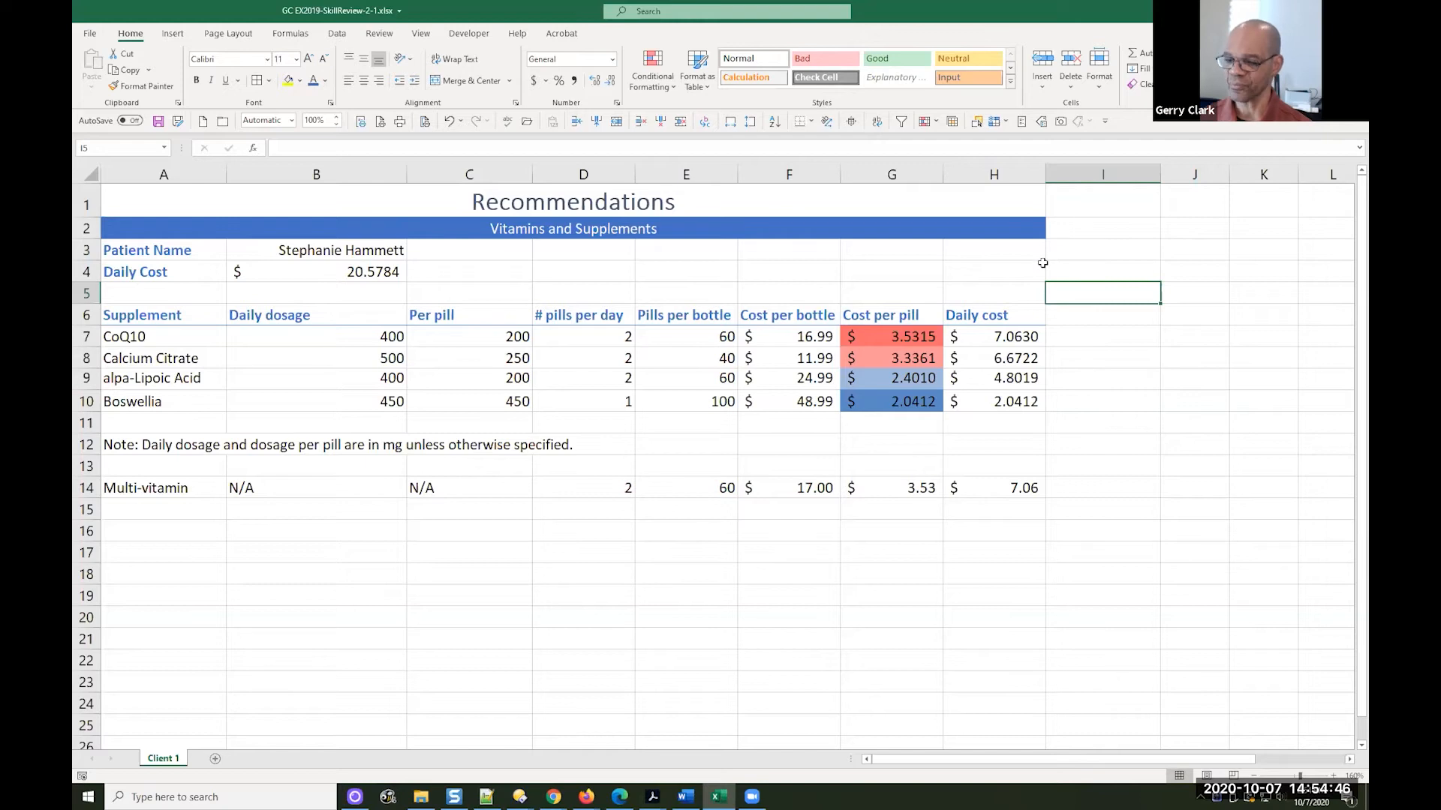
left_click(158, 122)
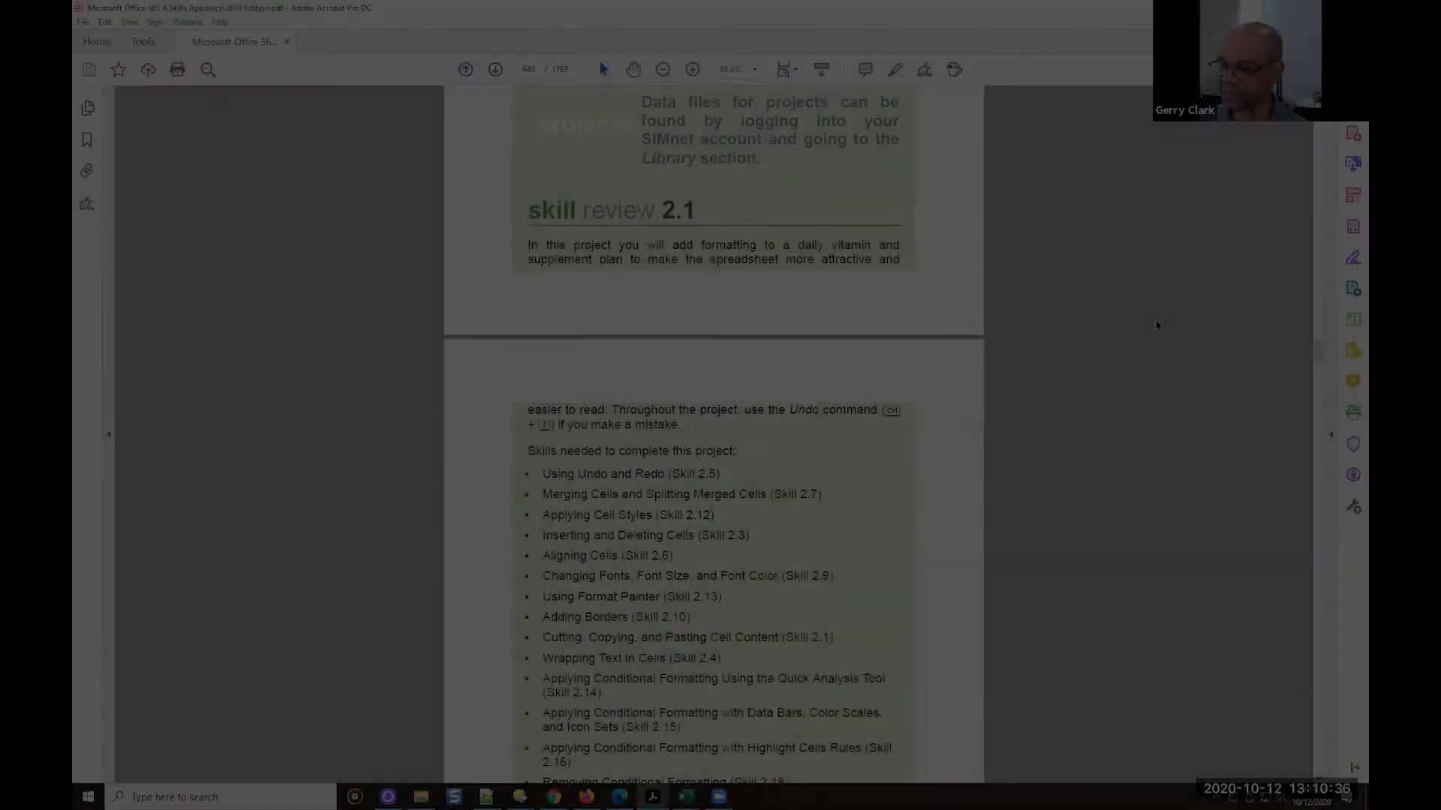
Read the skills list and first steps of Skill Review 2.1 in the textbook PDF, and switch to EX2019-SkillReview-2-1.xlsx in Excel
scroll(1156, 325, "up", 1)
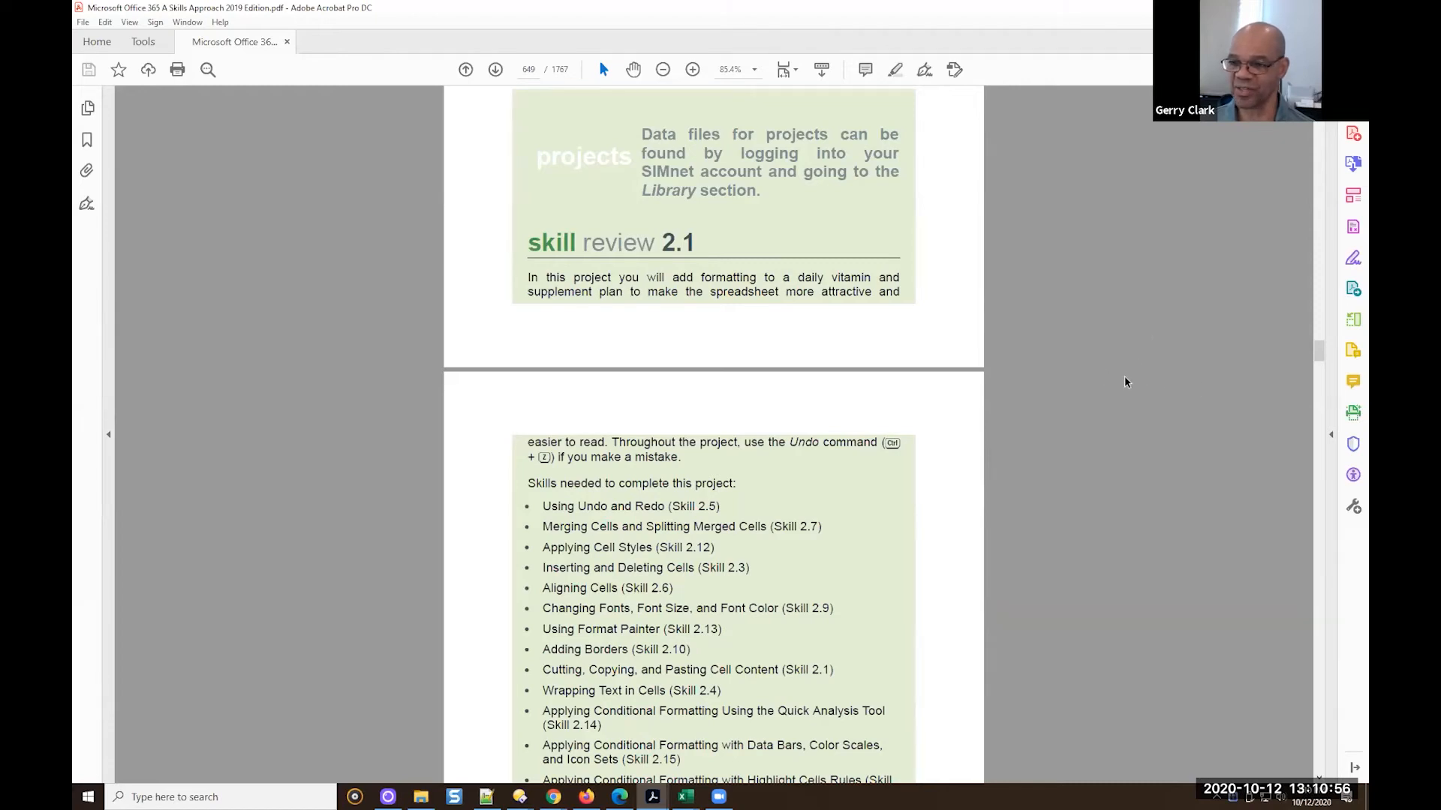
scroll(1145, 384, "down", 1)
scroll(1145, 384, "down", 4)
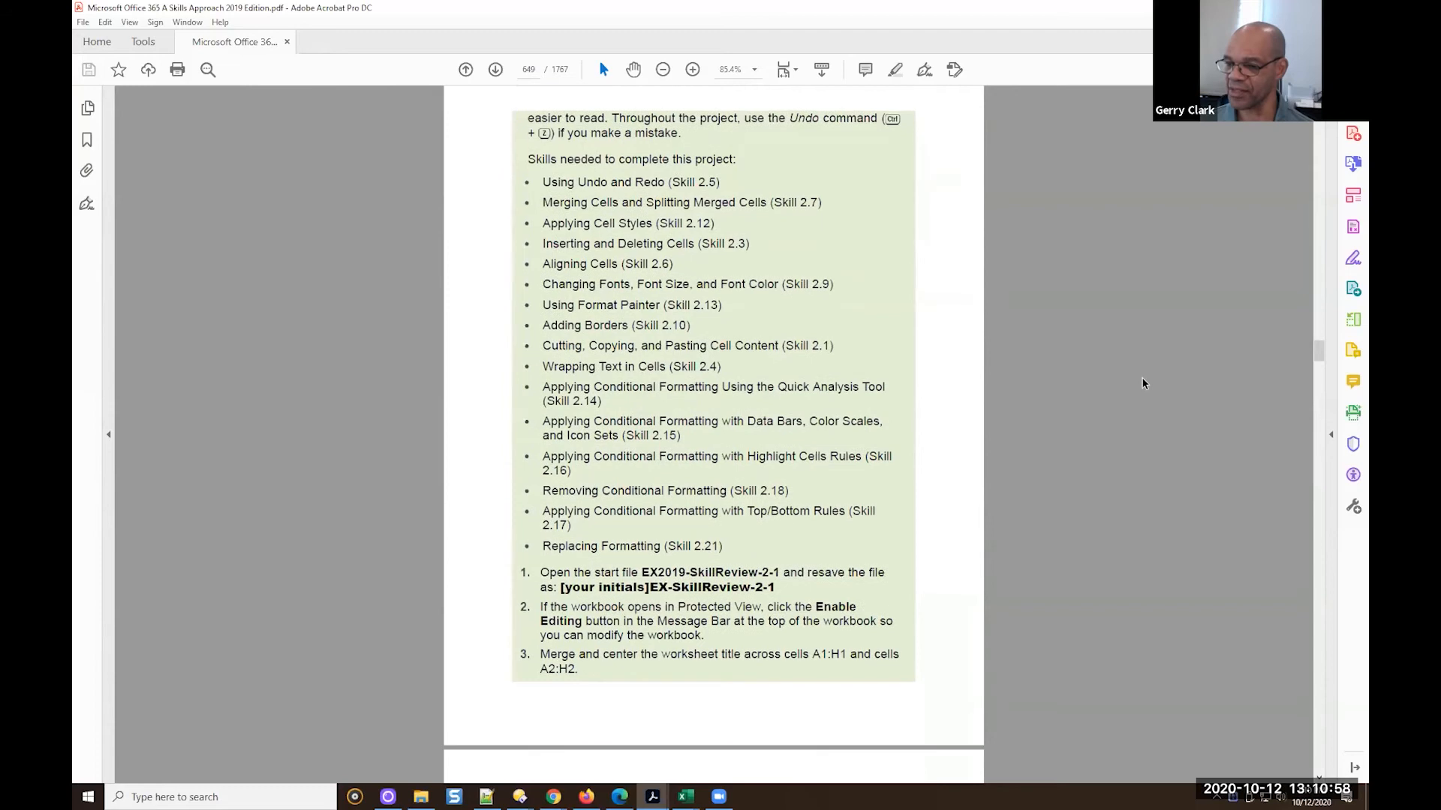
scroll(1144, 383, "down", 3)
scroll(1144, 383, "down", 1)
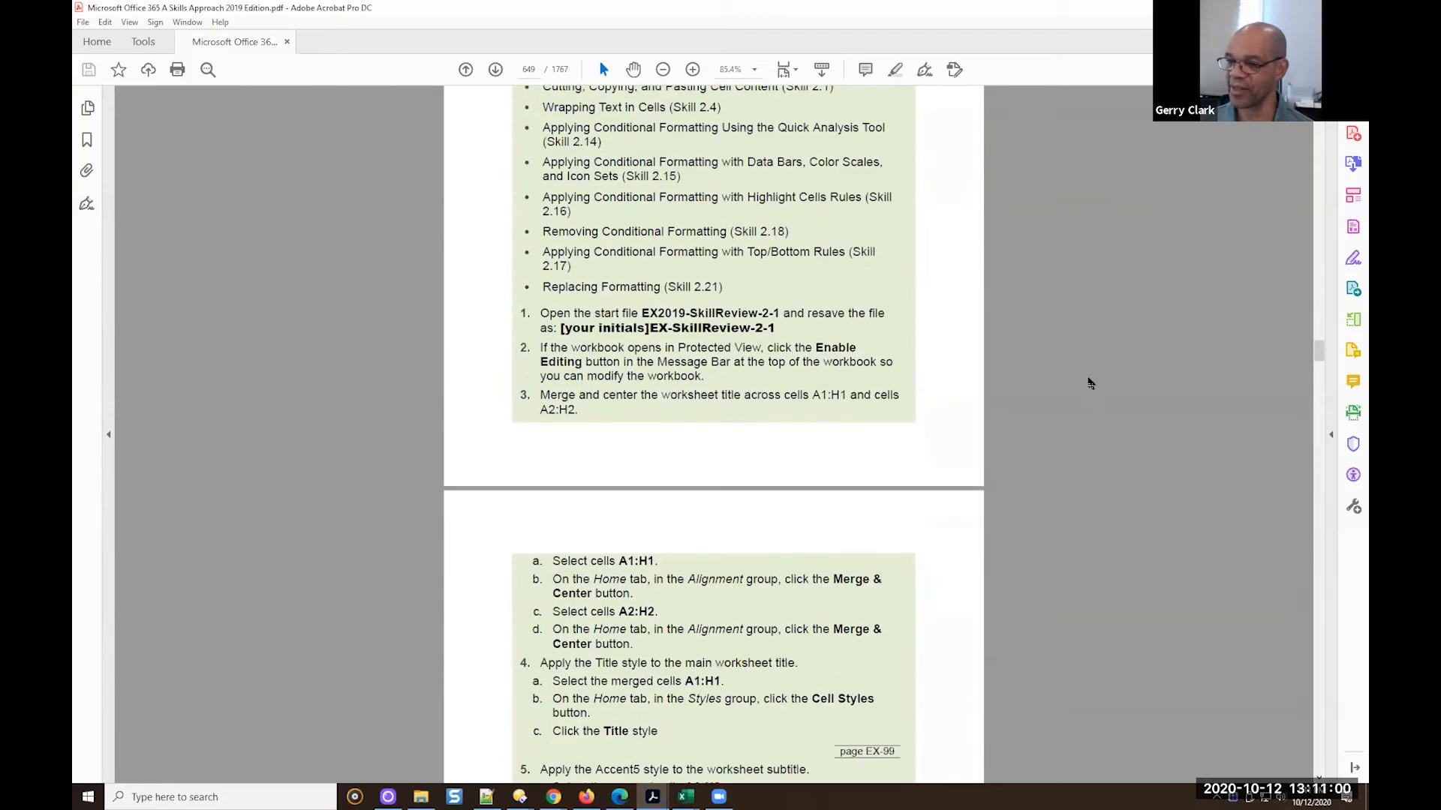
left_click(687, 796)
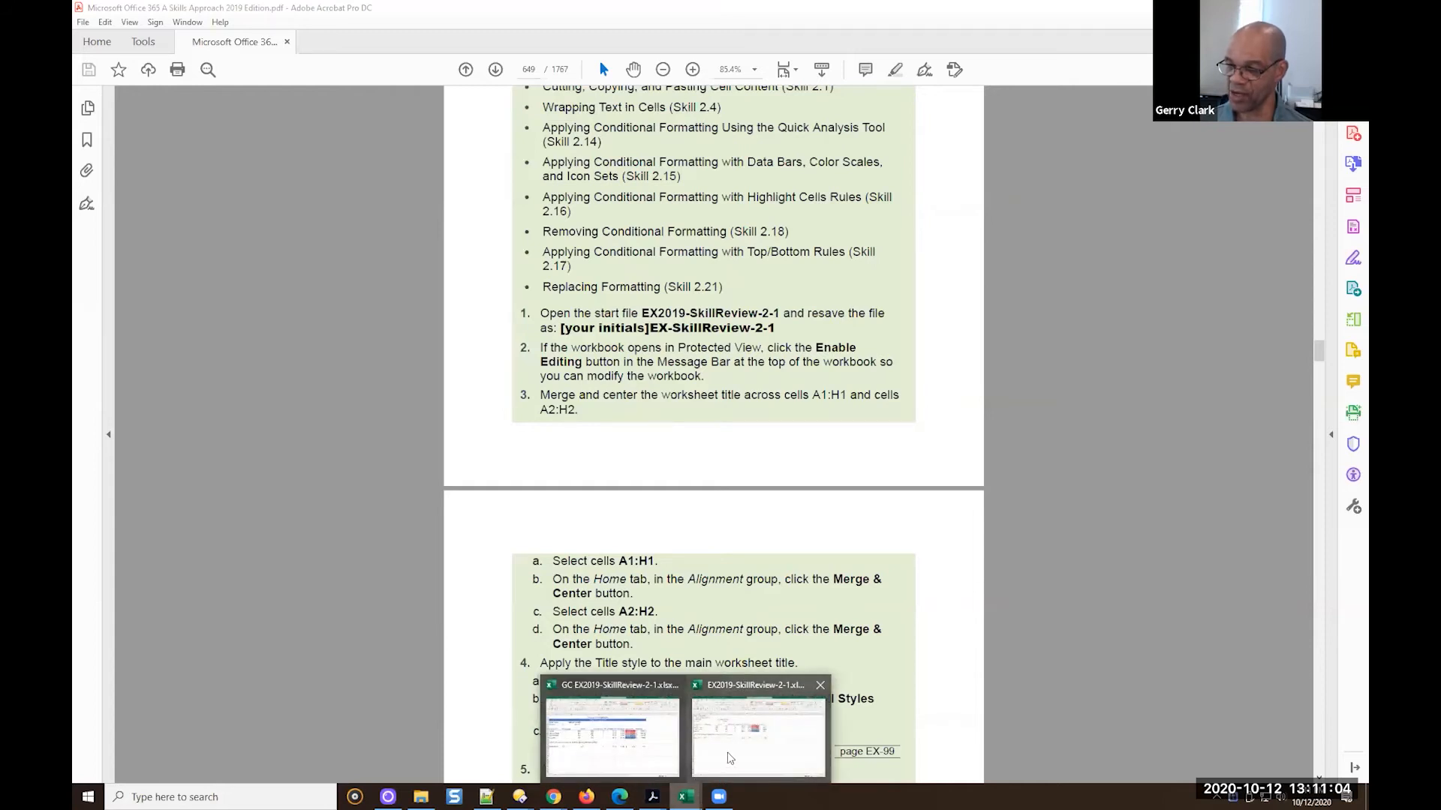
left_click(727, 756)
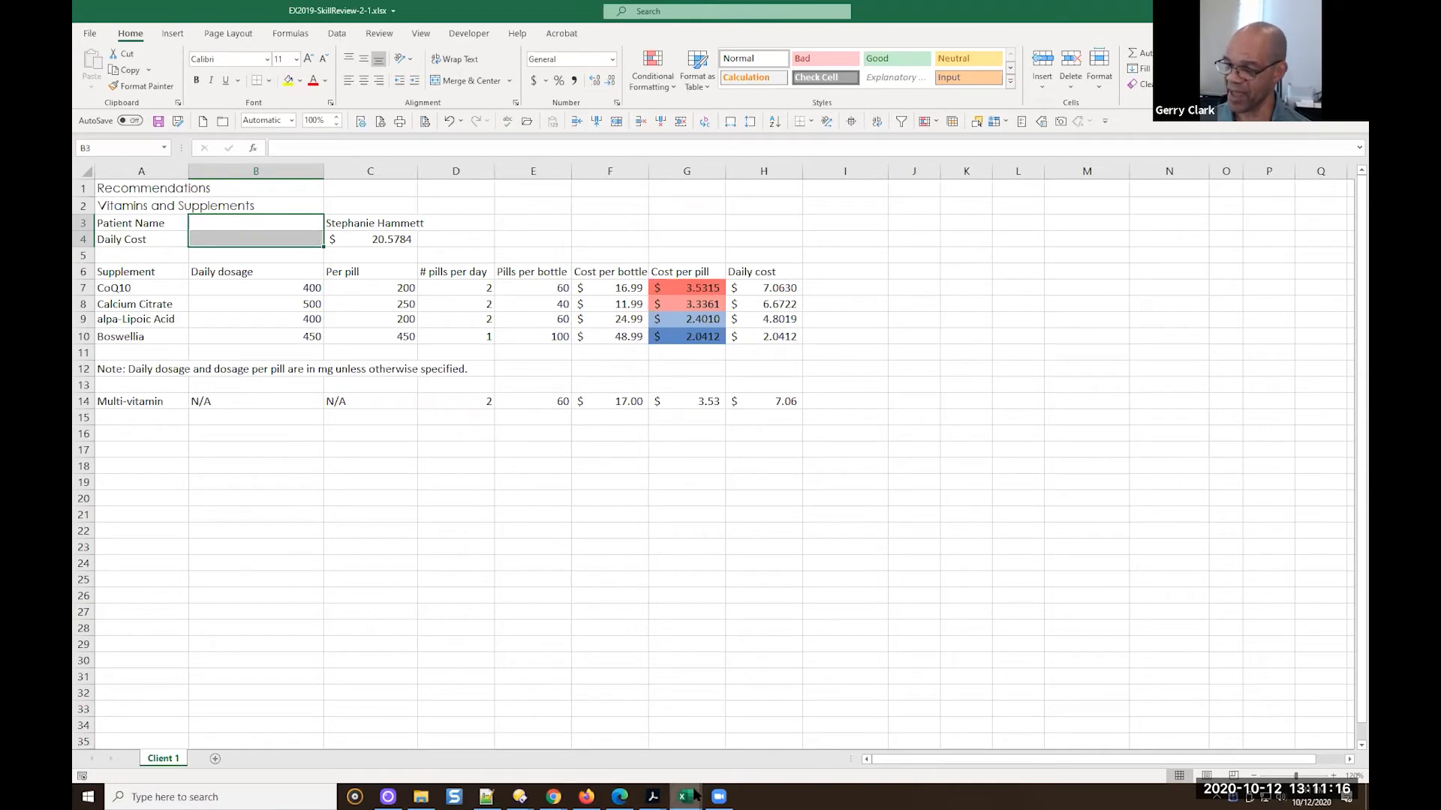
Switch to the GC EX2019-SkillReview-2-1.xlsx workbook and examine the title, subtitle and Patient Name label cells
mouse_move(686, 795)
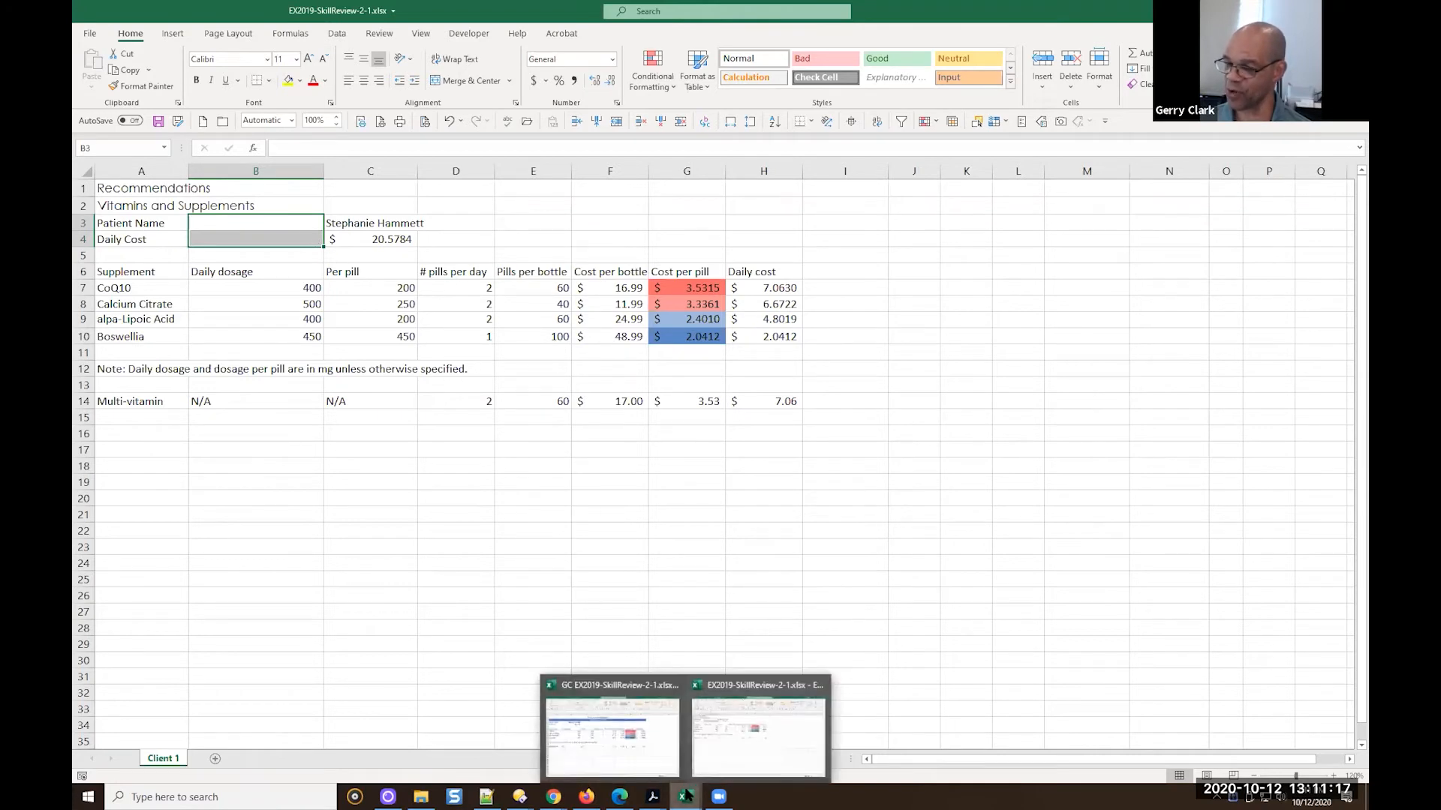
left_click(649, 736)
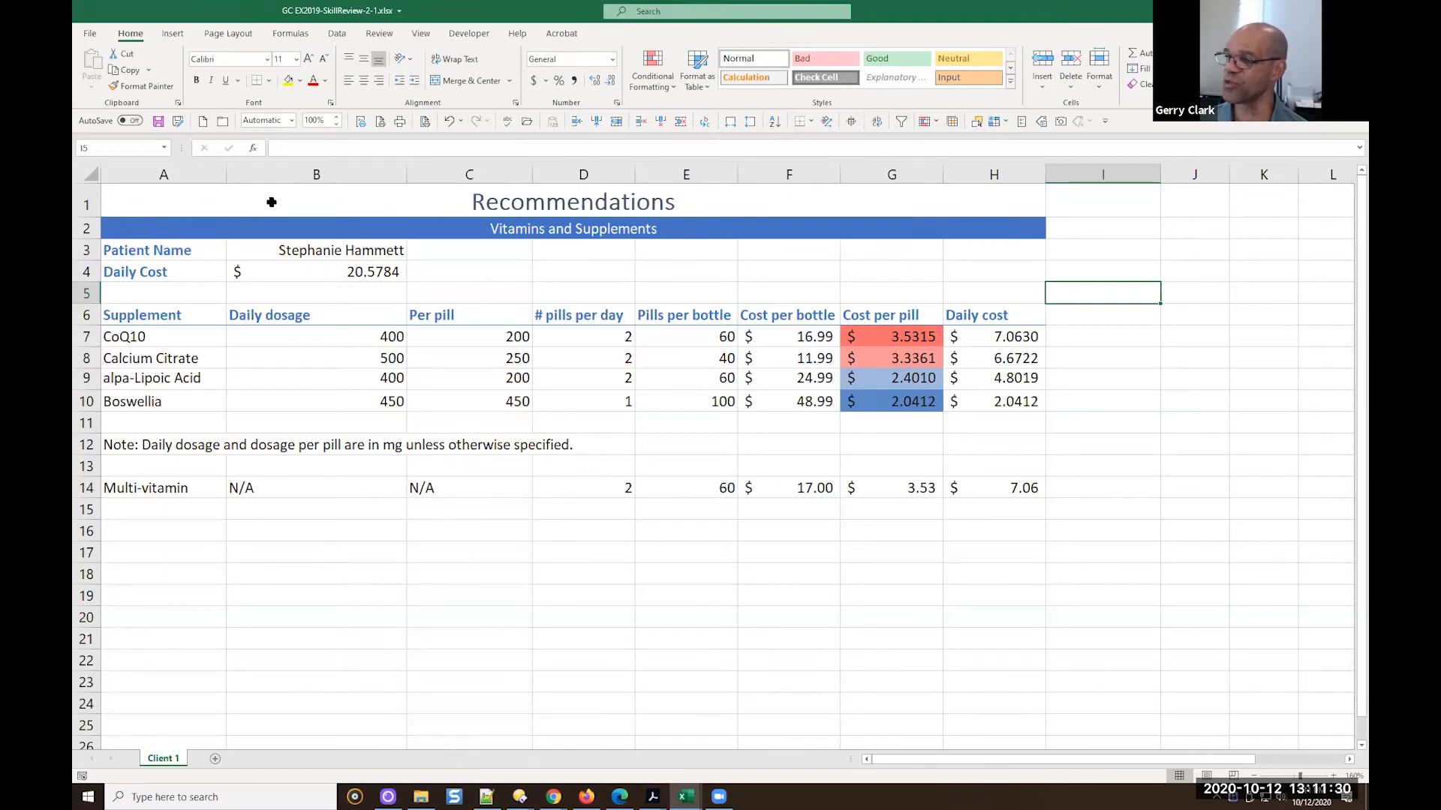
left_click(473, 194)
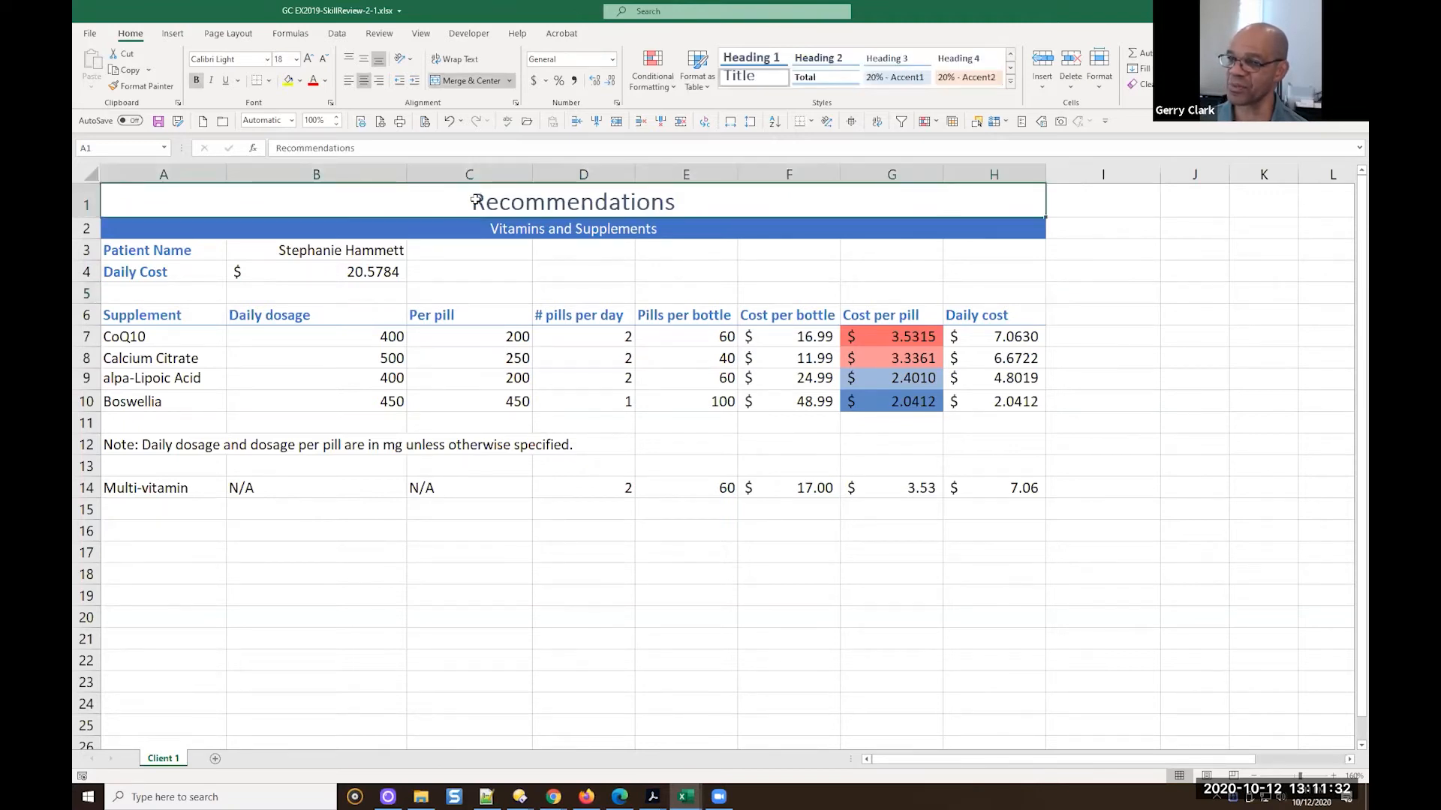
left_click(458, 232)
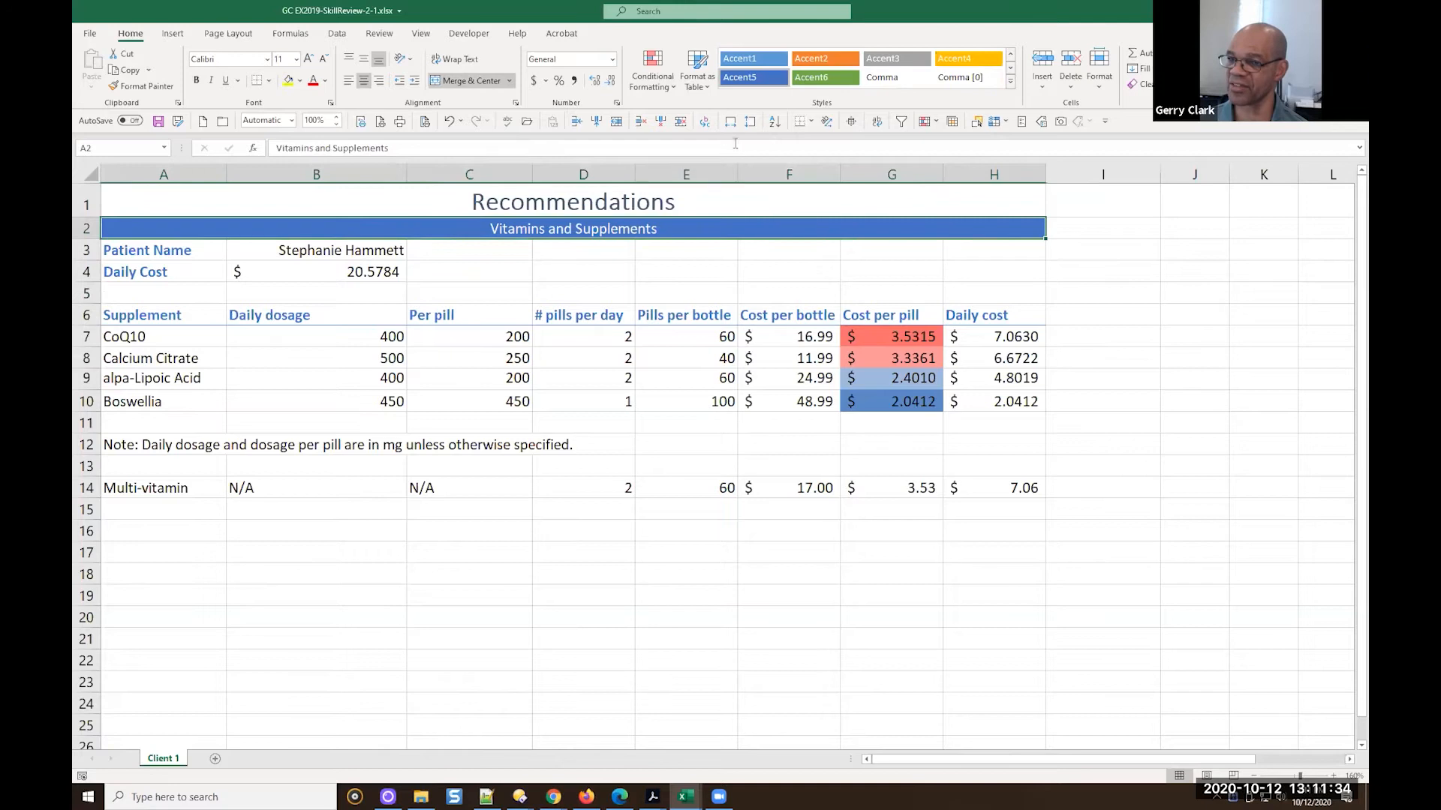
left_click(182, 250)
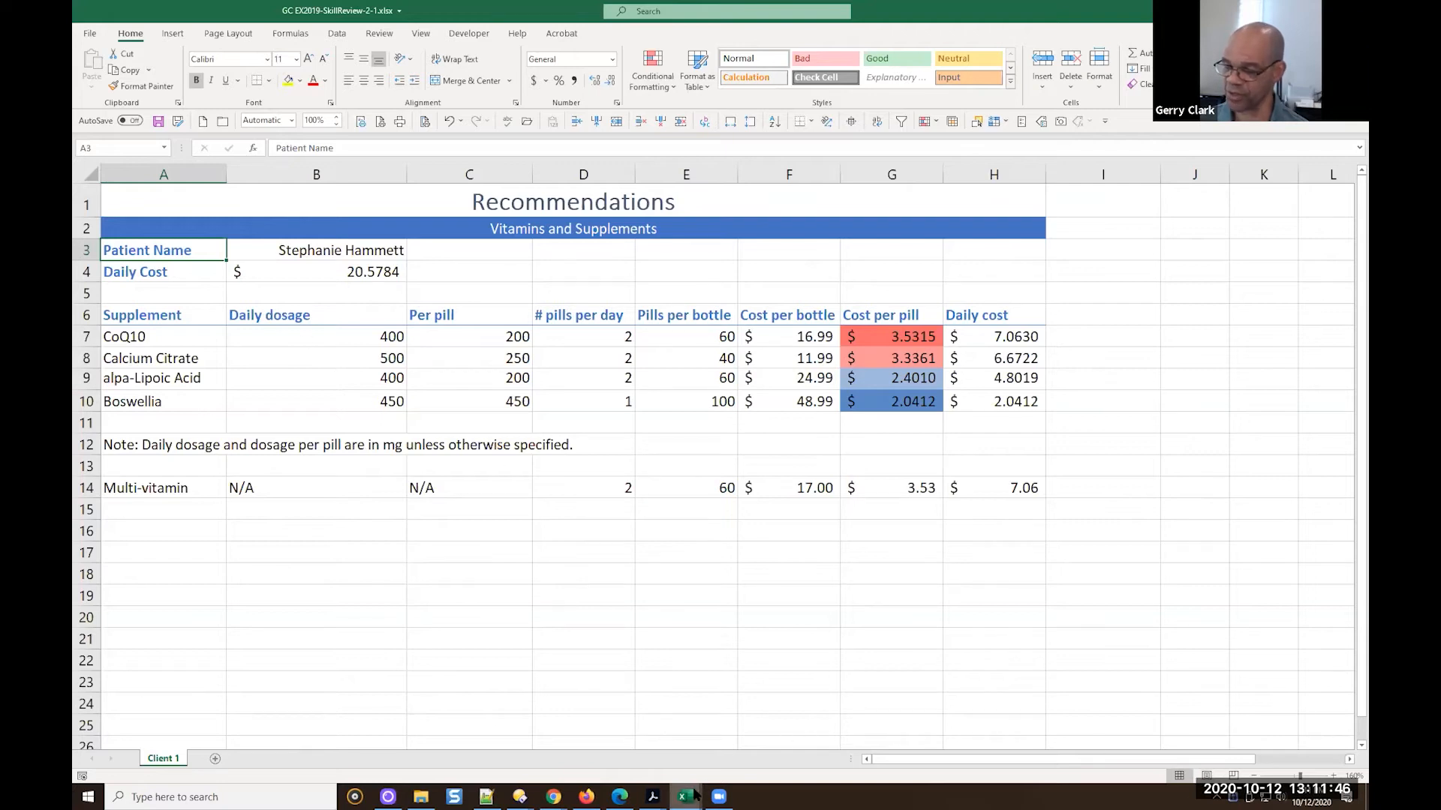
Switch to the EX2019-SkillReview-2-1.xlsx workbook and examine its unformatted titles, labels, headers and supplement data
mouse_move(692, 793)
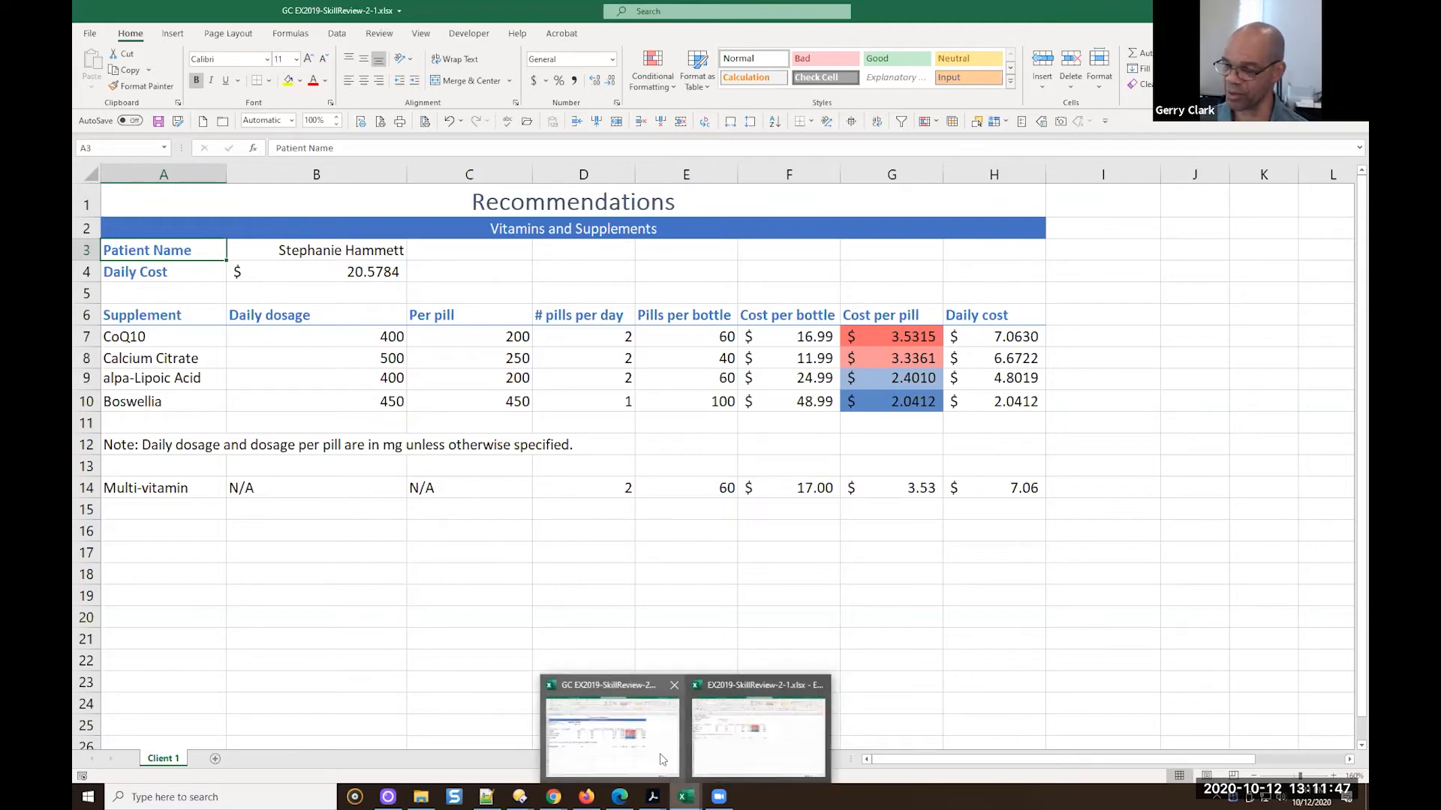
left_click(756, 752)
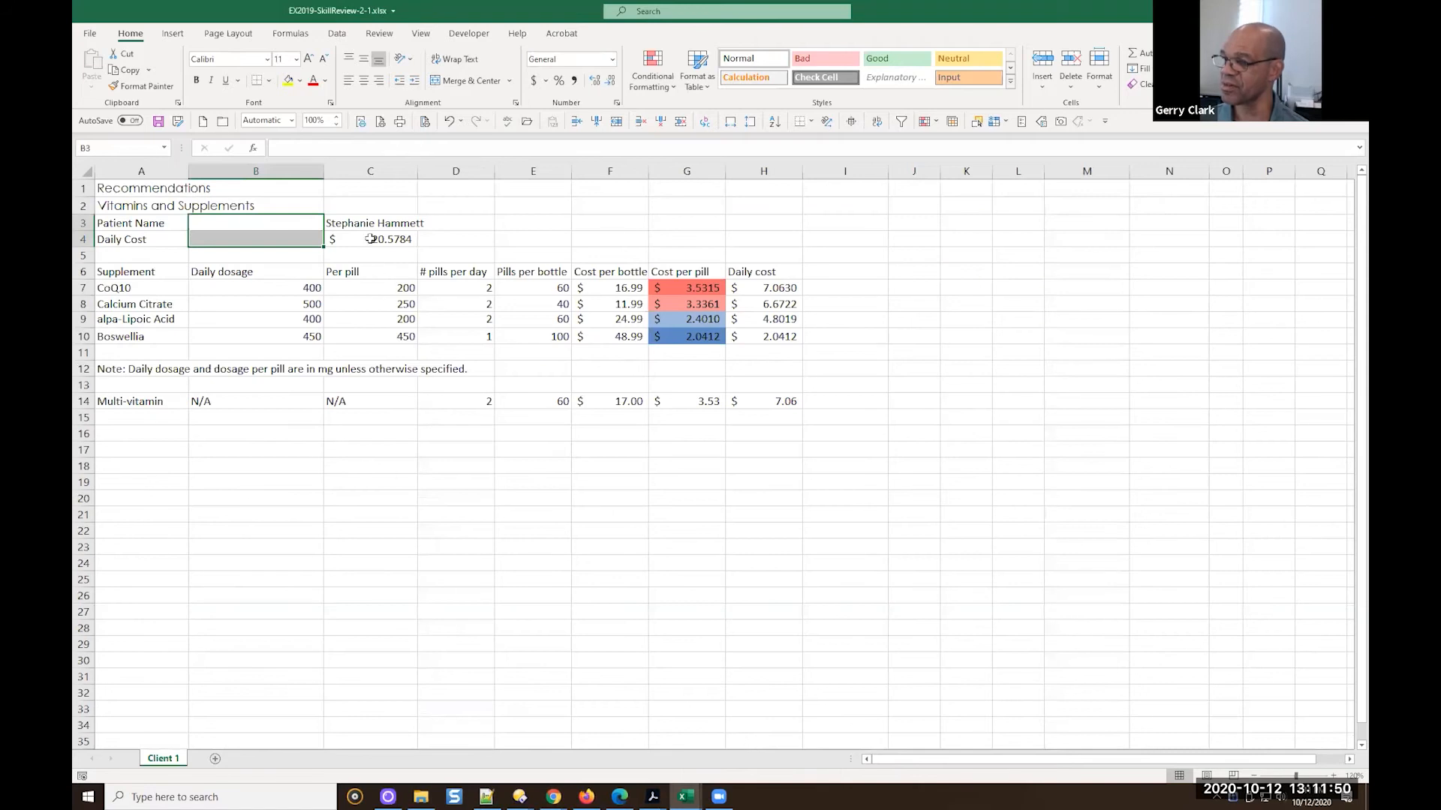
left_click(1333, 776)
left_click(1333, 776)
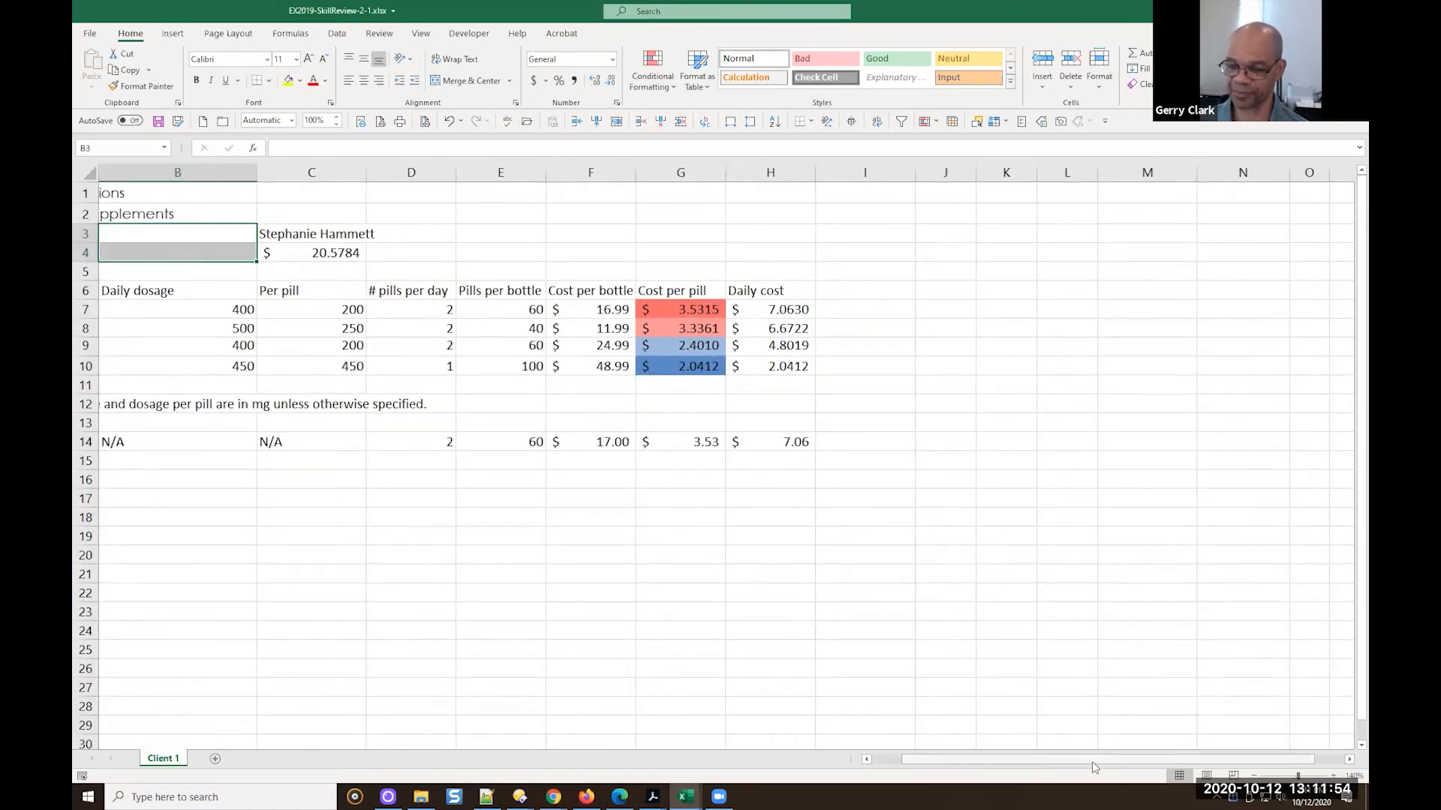
left_click_drag(1092, 760, 978, 756)
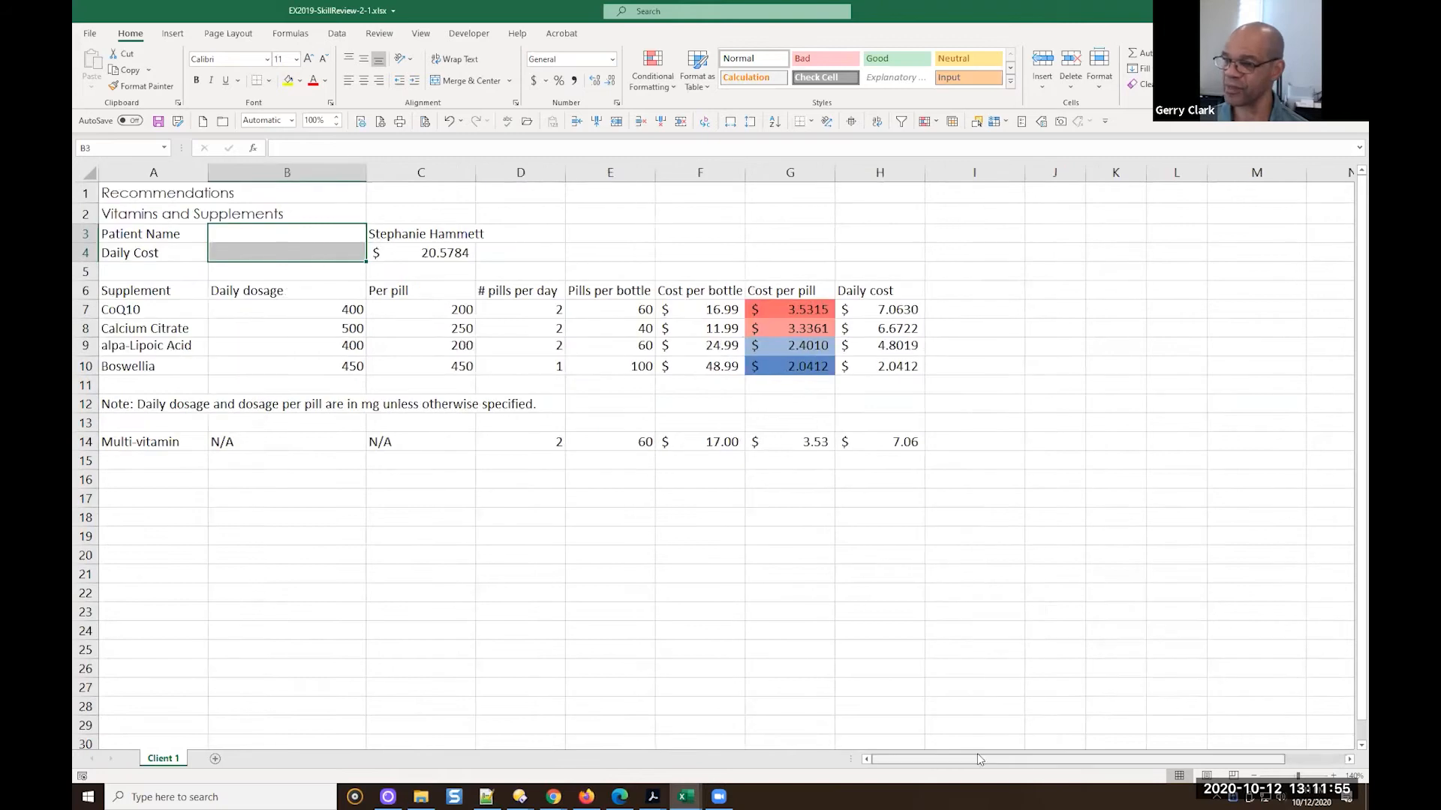
Switch back to the GC EX2019-SkillReview-2-1.xlsx workbook and inspect the CoQ10 cost per bottle, cost per pill and daily cost cells
left_click(681, 783)
left_click(653, 754)
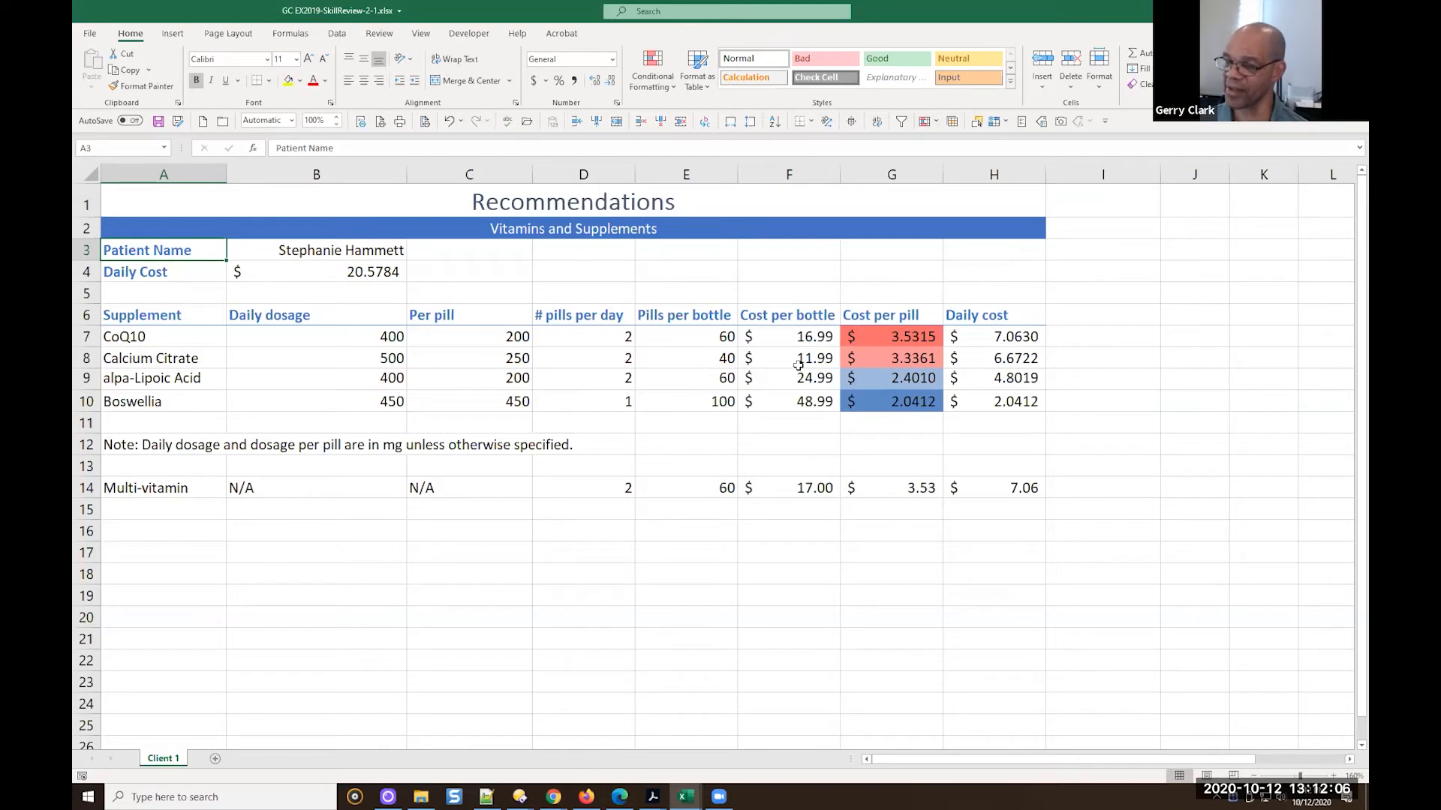
left_click(885, 342)
left_click(805, 337)
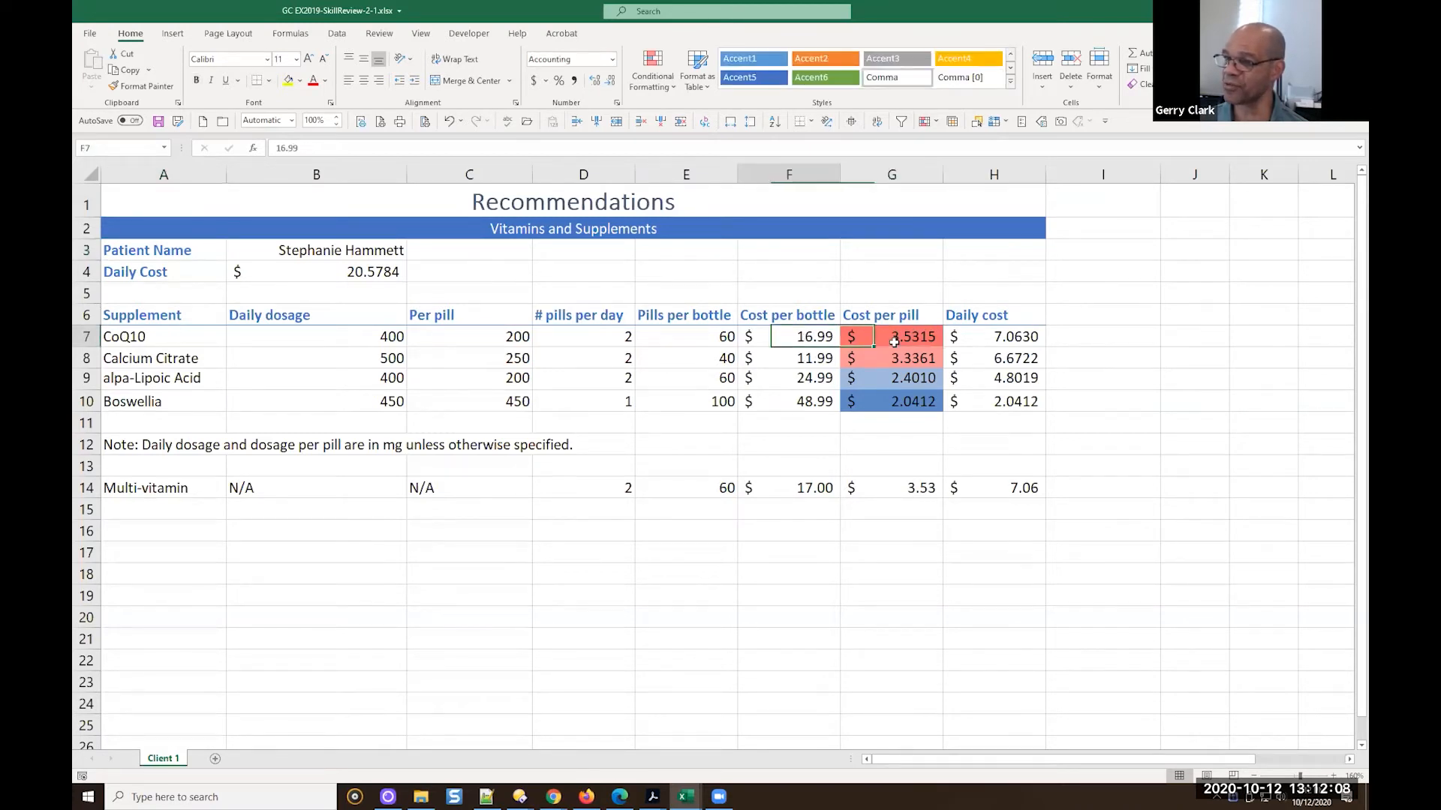
left_click(985, 339)
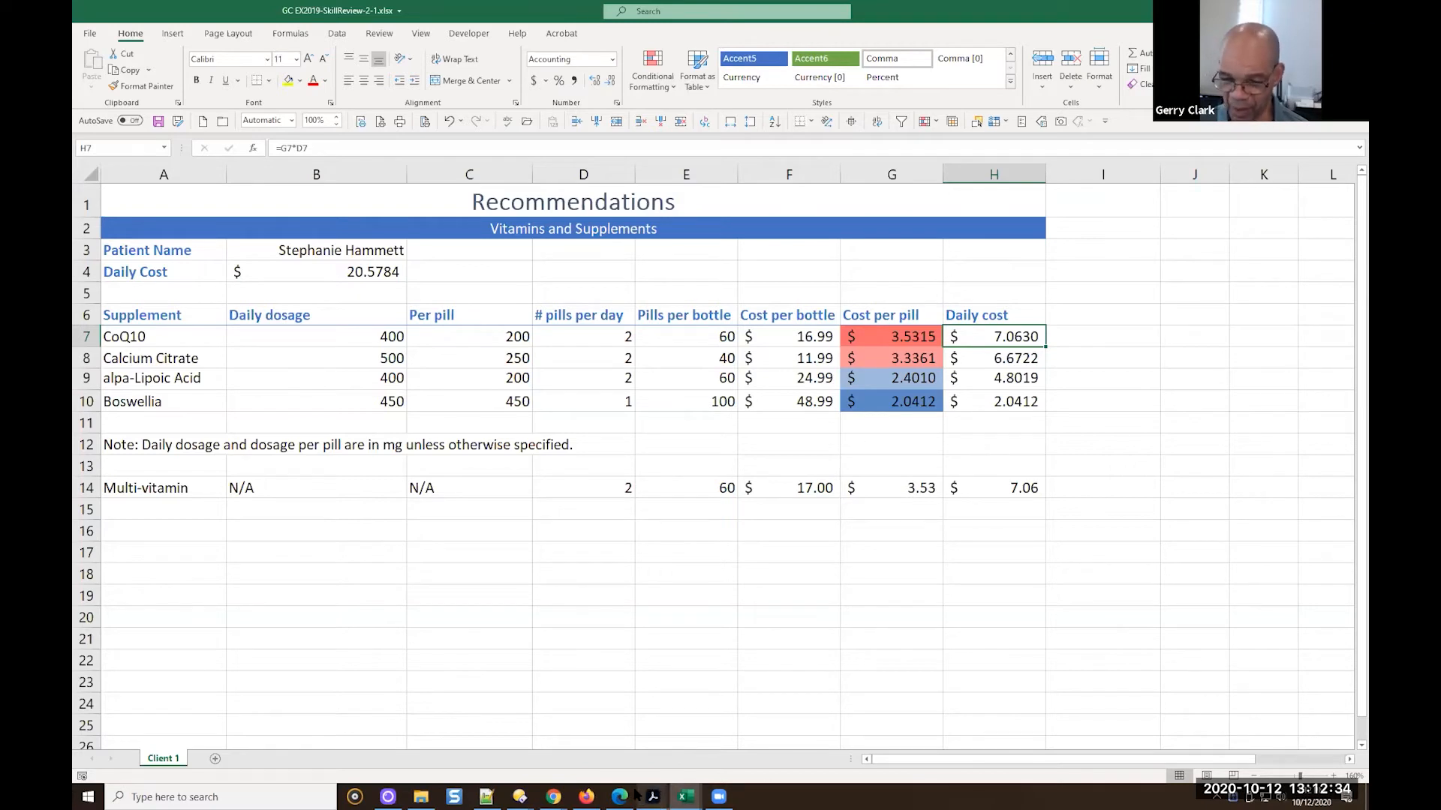
Switch to the textbook PDF in Acrobat and read Skill Review steps 9 to 13, including moving the misplaced row 14 data
mouse_move(653, 797)
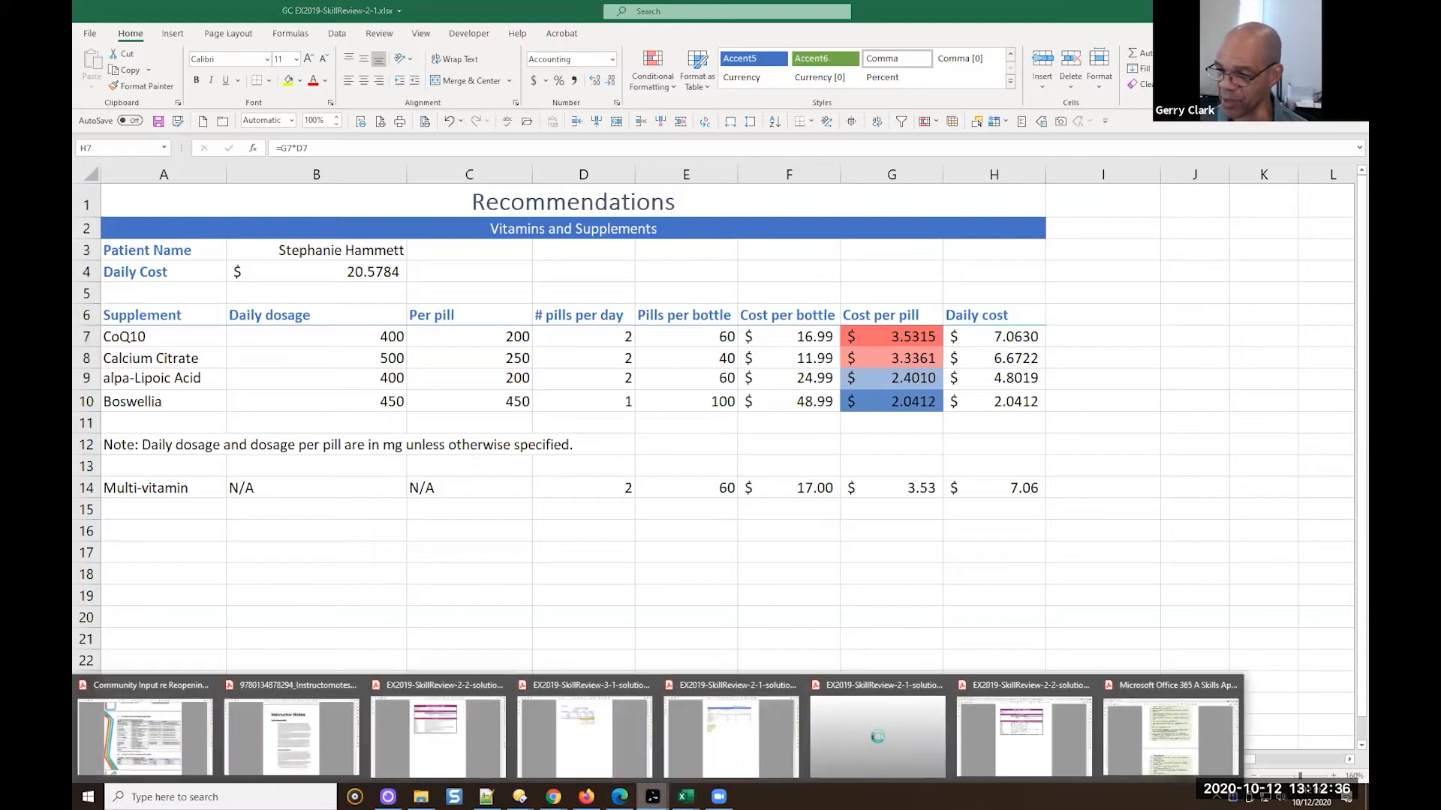
left_click(1119, 740)
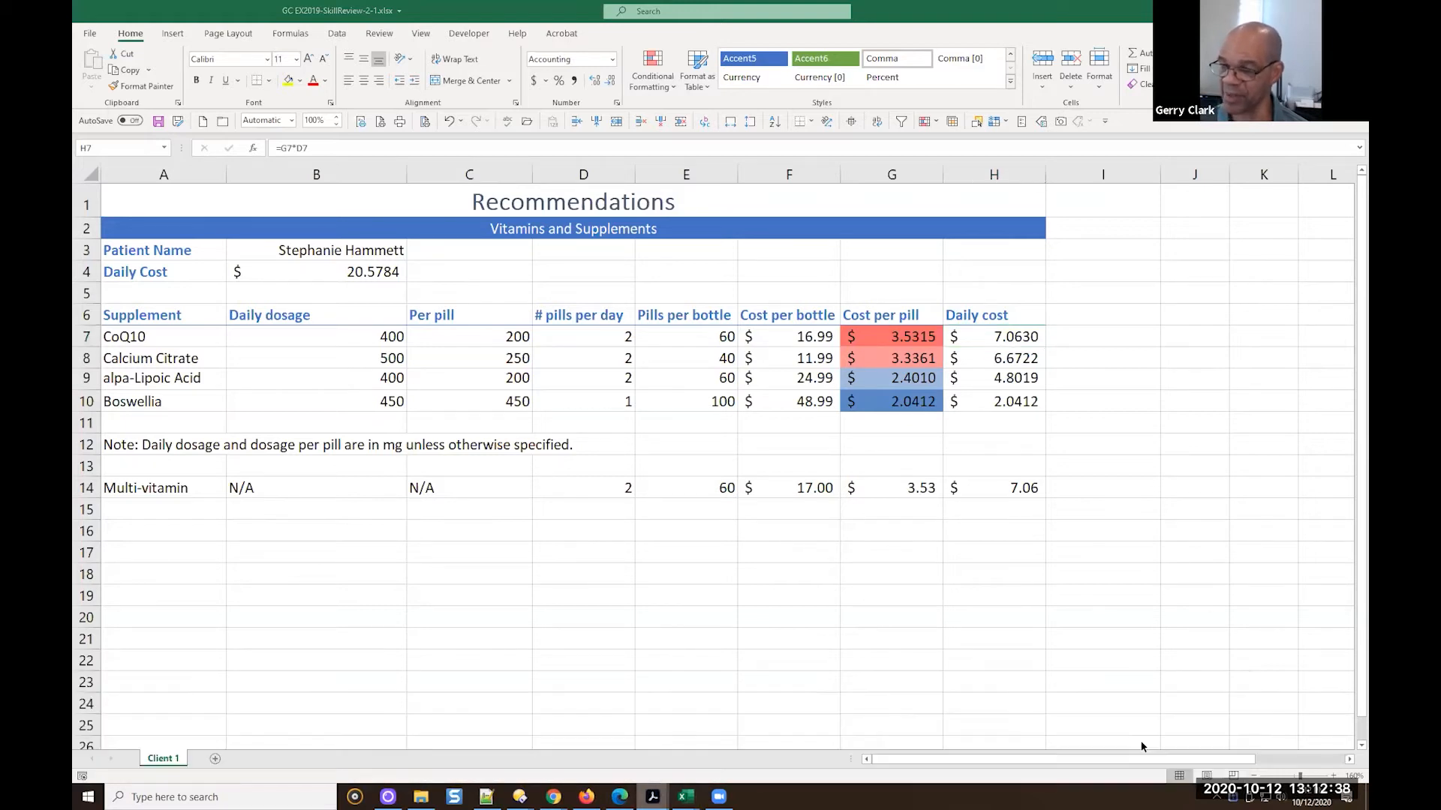
scroll(788, 536, "down", 12)
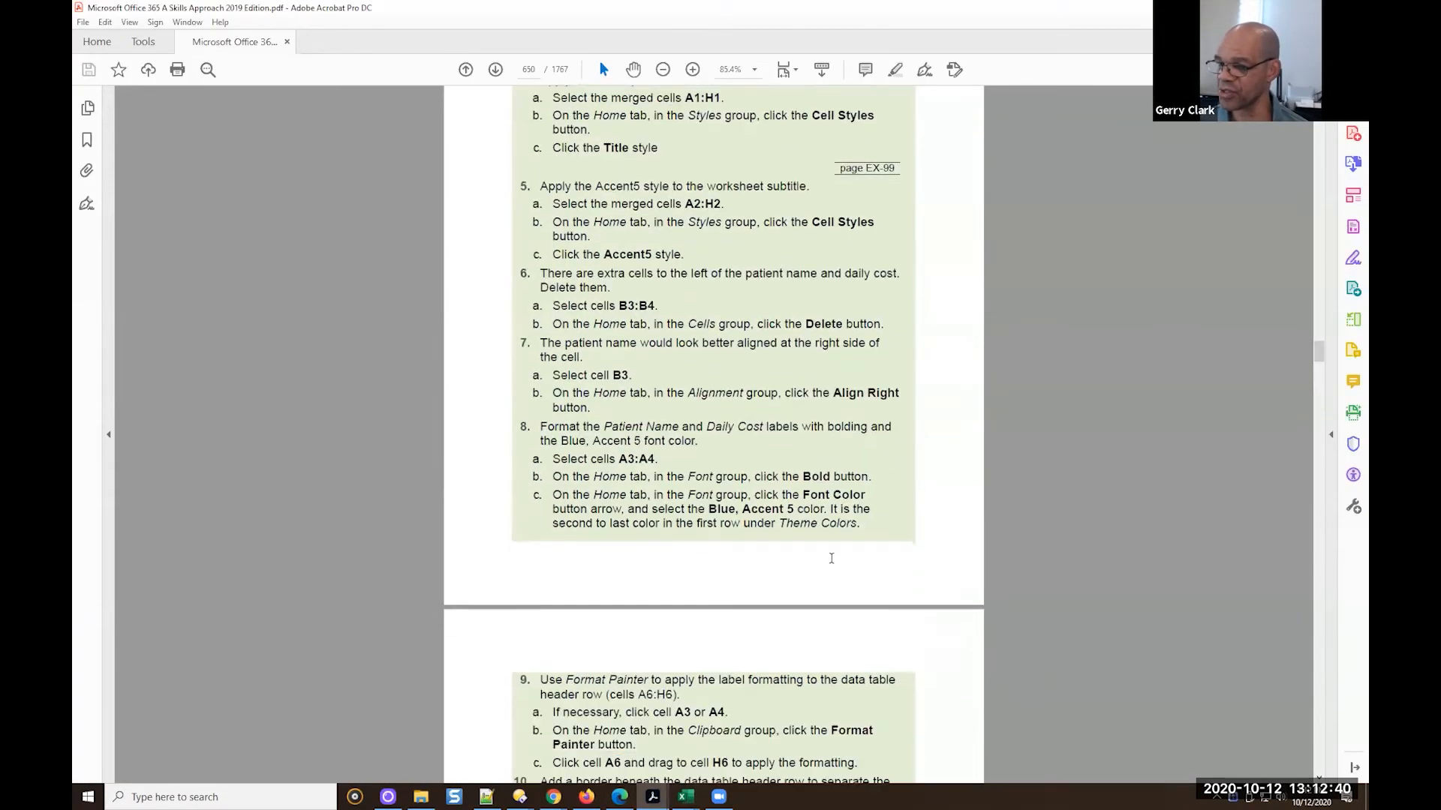
scroll(829, 562, "down", 3)
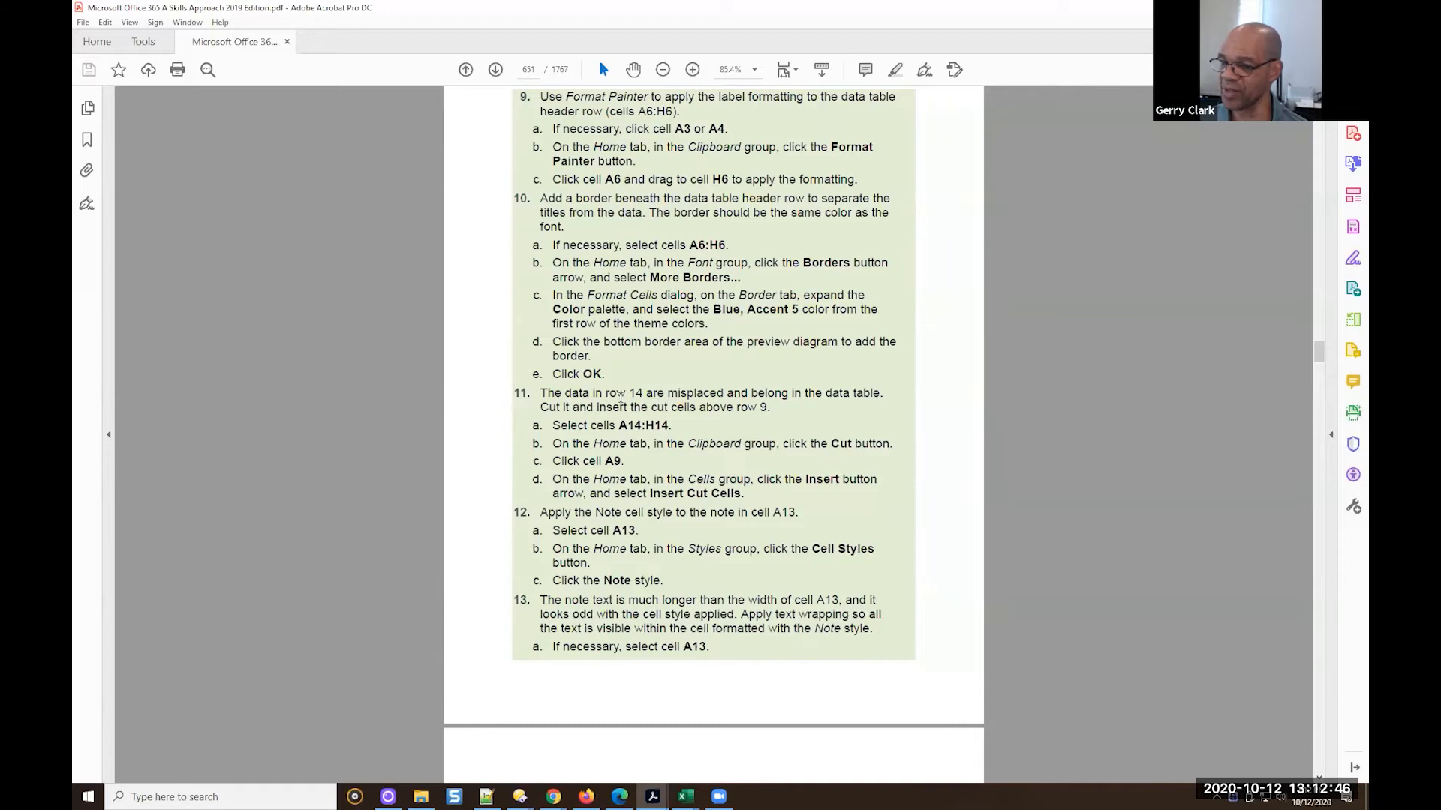
scroll(630, 386, "down", 1)
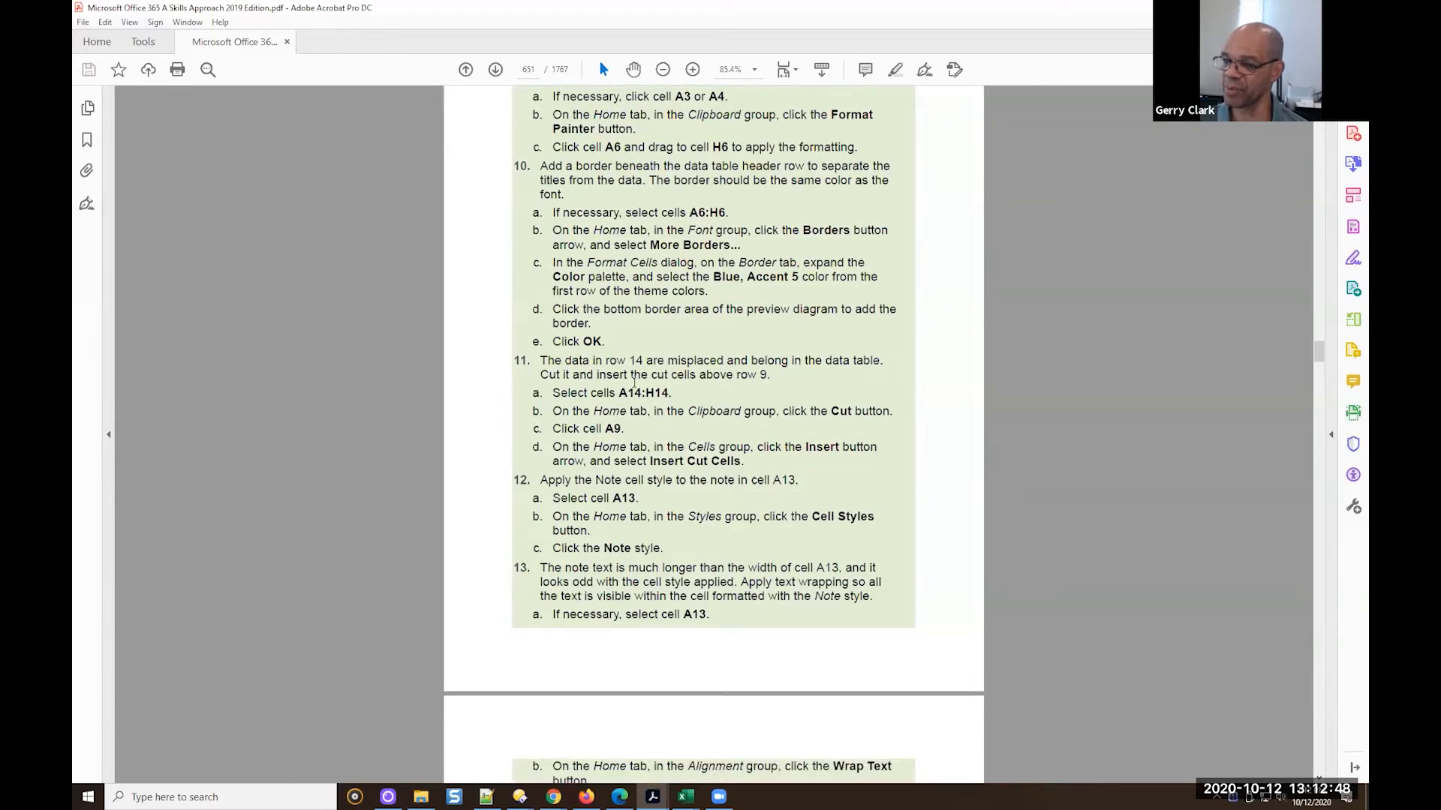
scroll(634, 383, "down", 1)
scroll(658, 449, "down", 1)
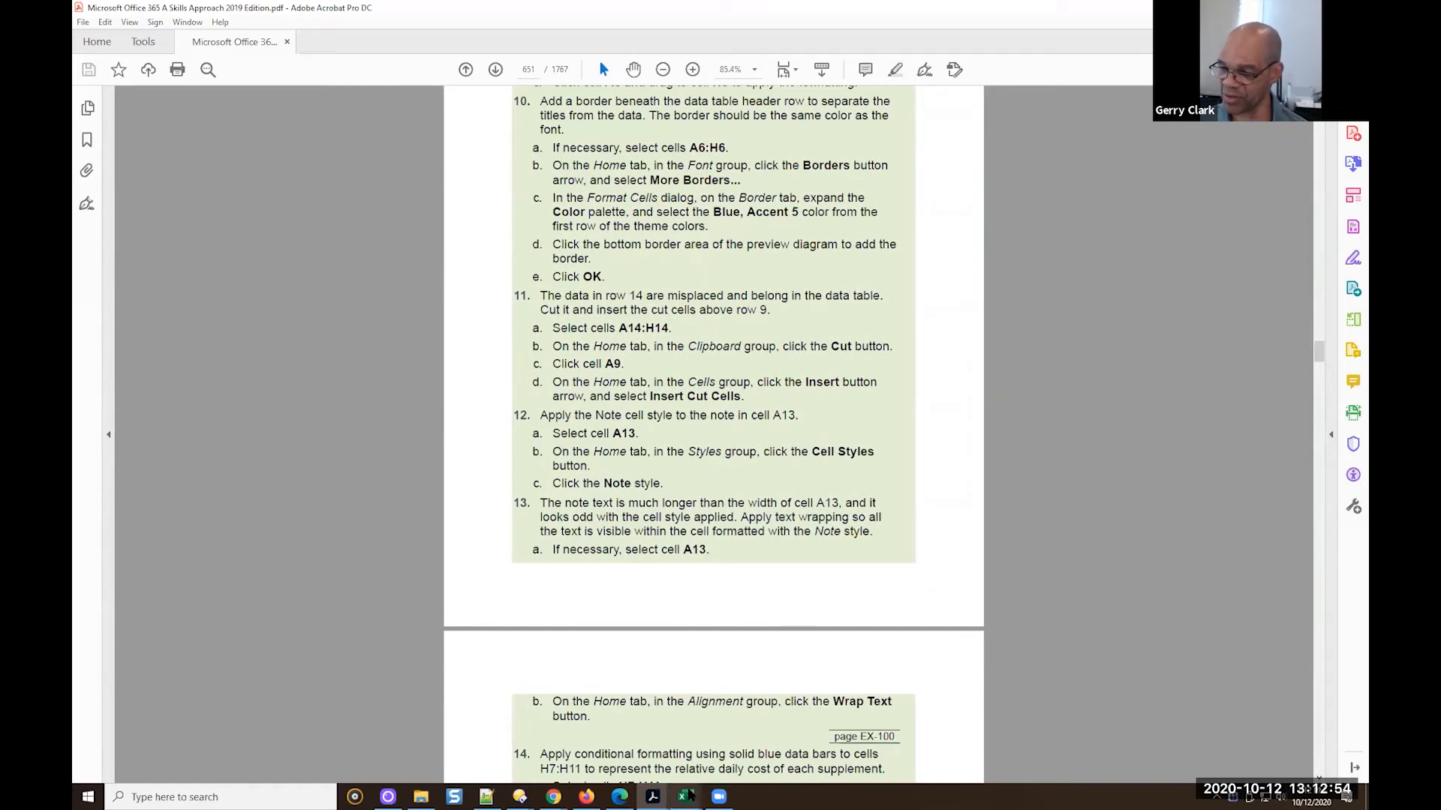
Return to the GC EX2019-SkillReview-2-1.xlsx workbook in Excel and select the misplaced Multi-vitamin data in A14:H14
mouse_move(685, 795)
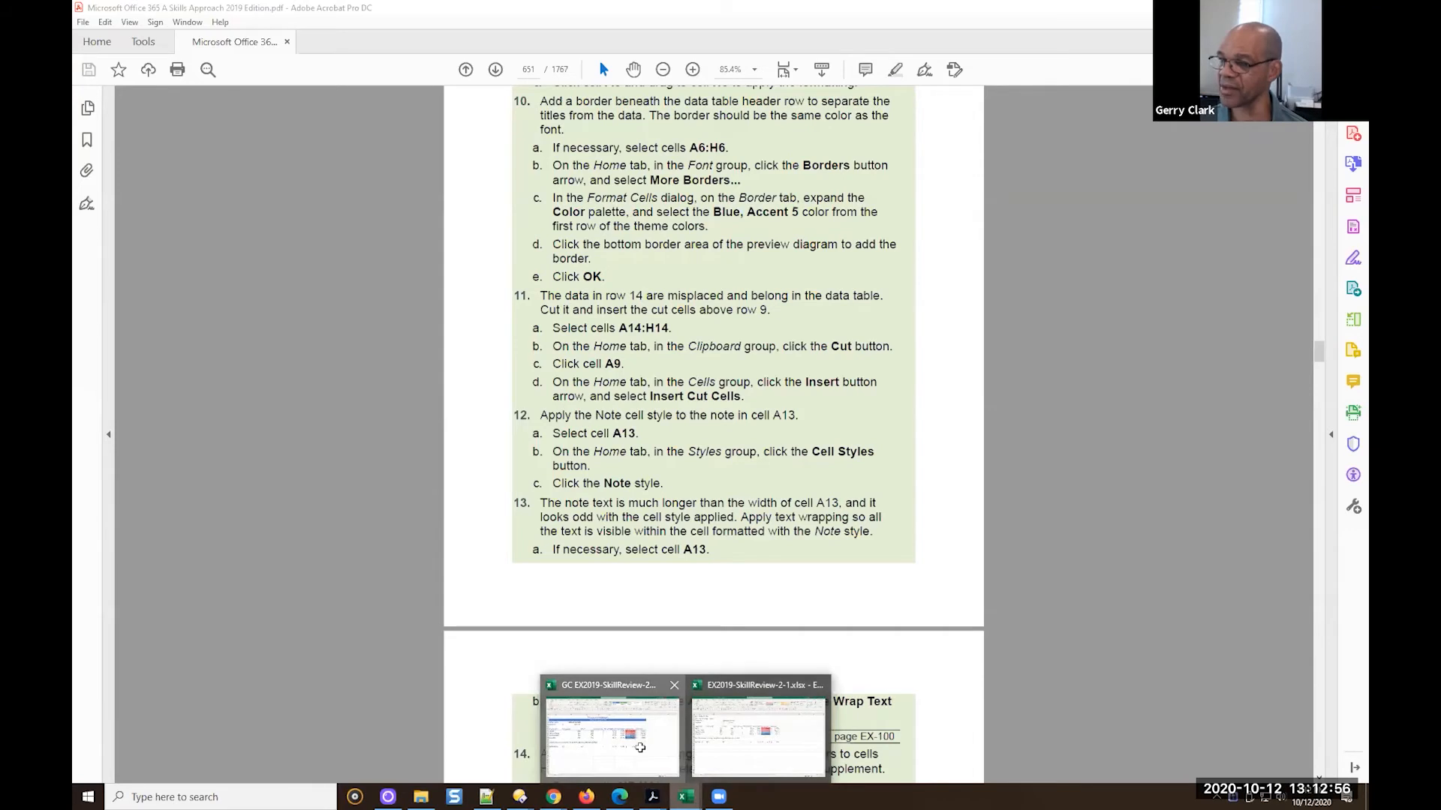
left_click(643, 752)
left_click_drag(133, 488, 257, 489)
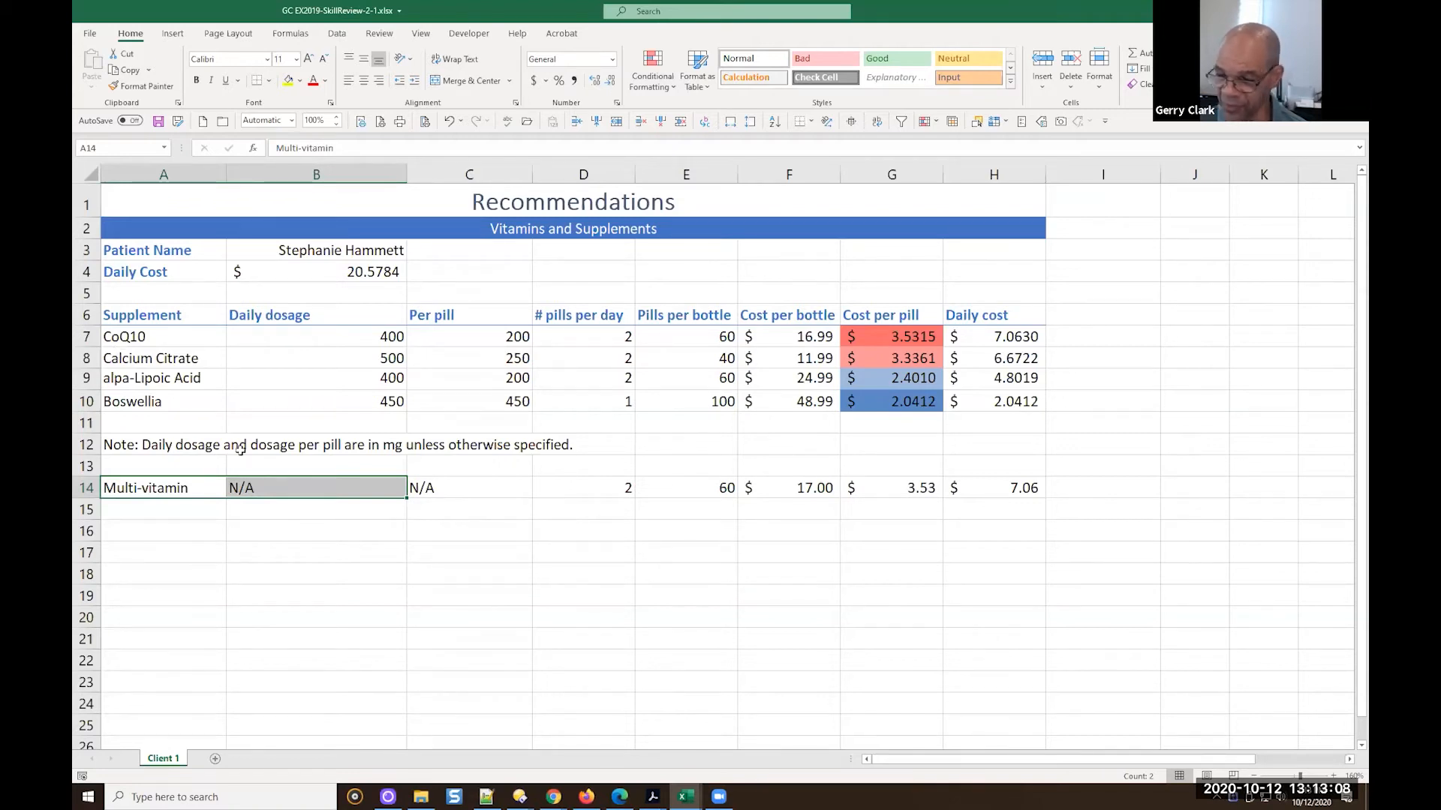
left_click_drag(199, 488, 983, 494)
left_click(195, 486)
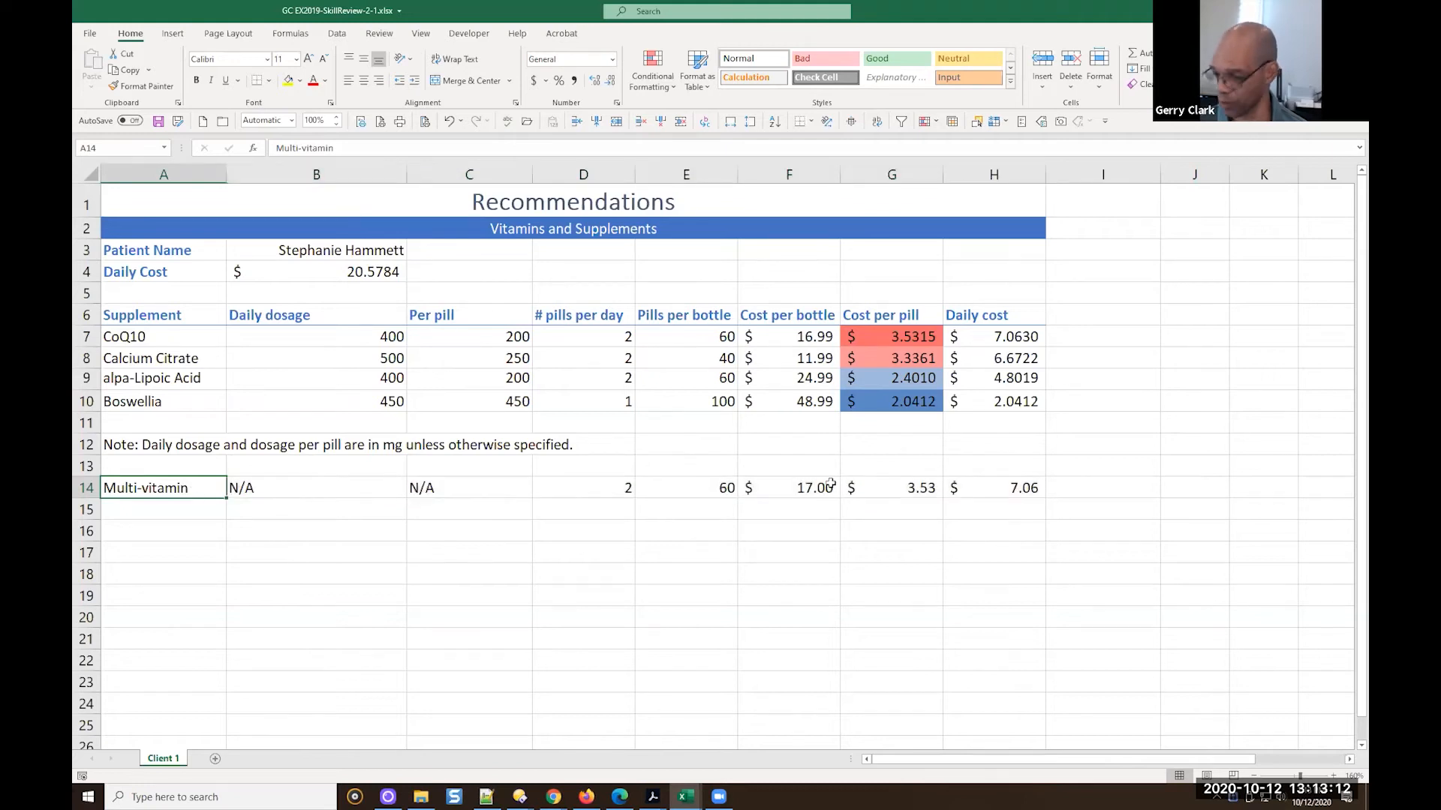
left_click(992, 493, "shift")
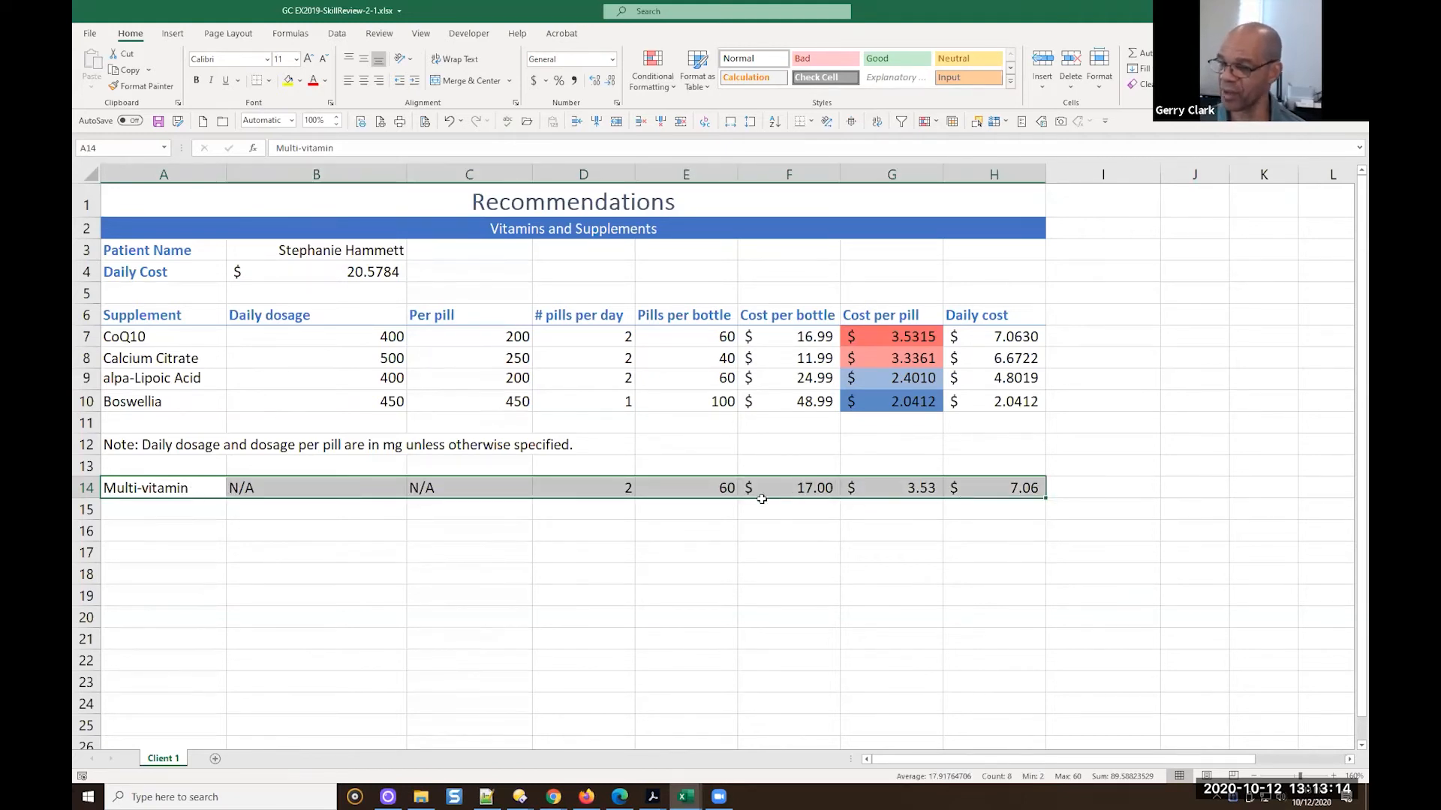
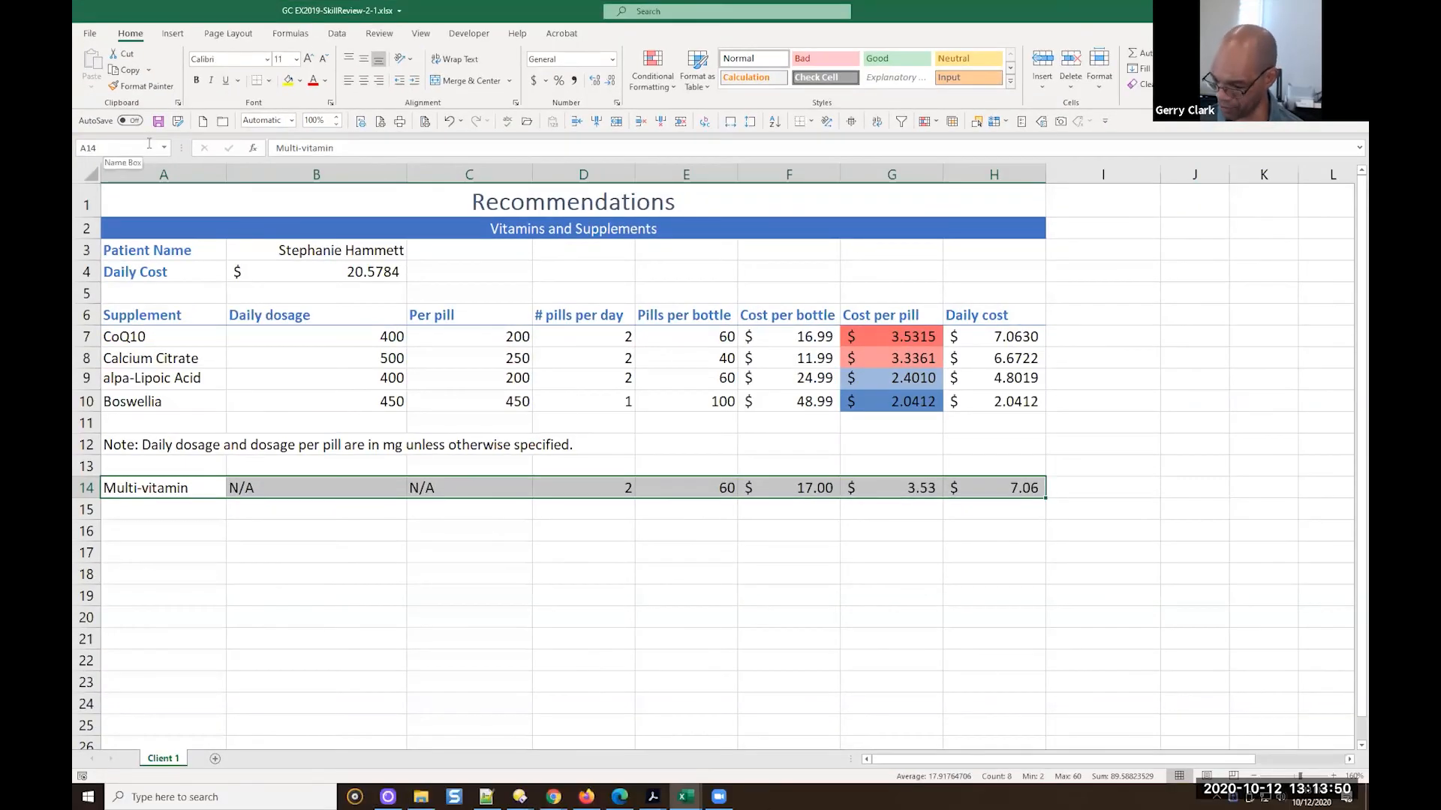
Cut the Multi-vitamin data in A14:H14 and insert the cut cells above row 9
key("ctrl+c")
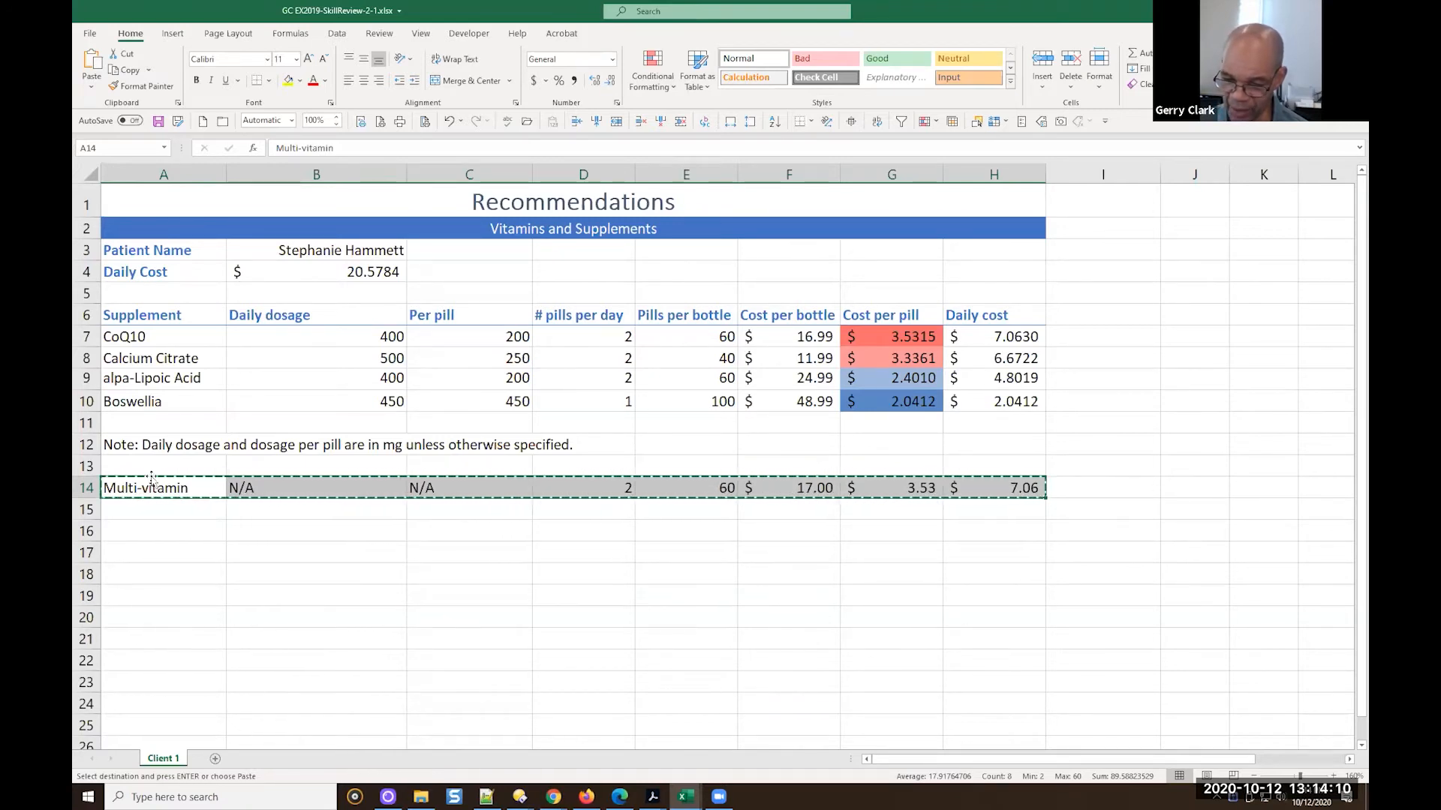
left_click(131, 378)
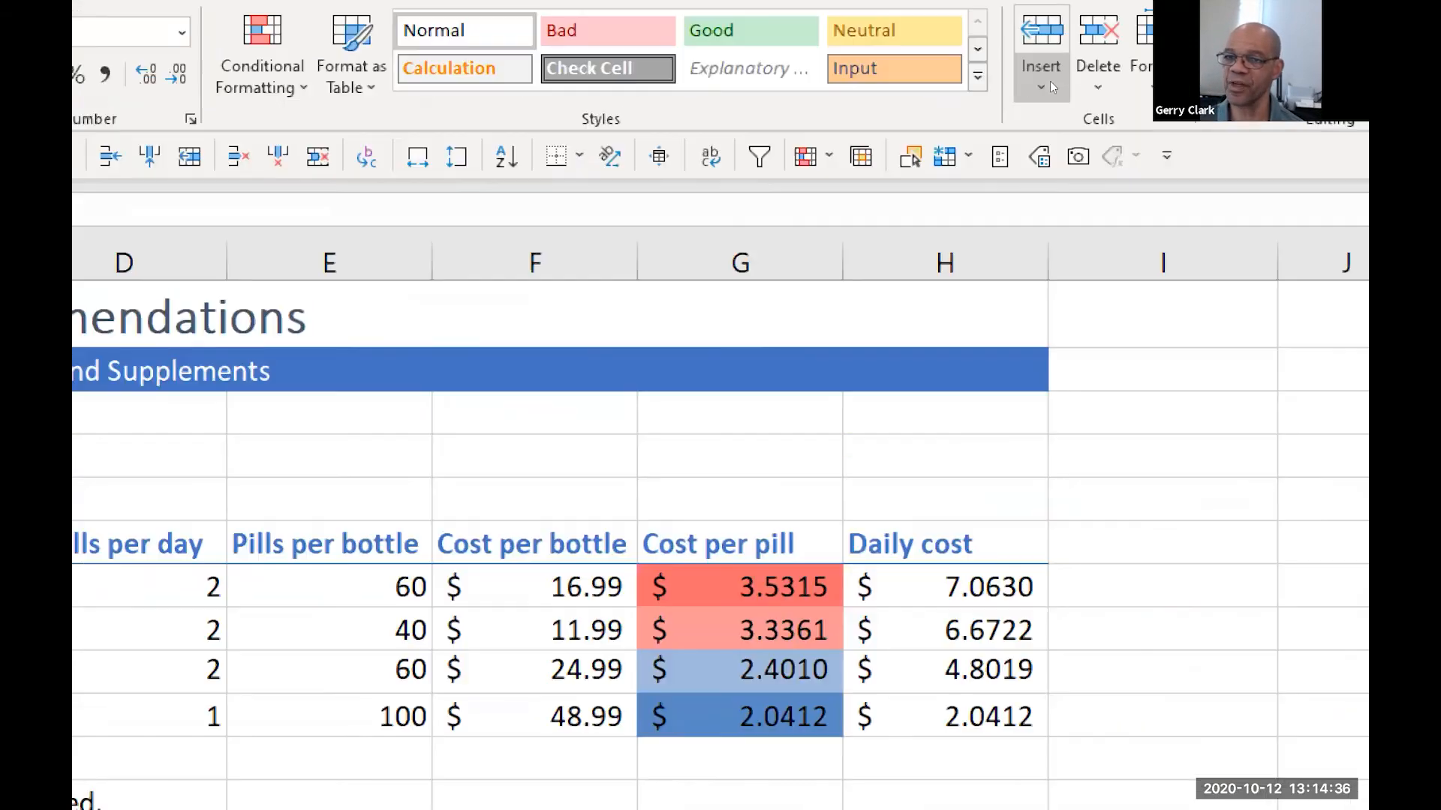
left_click(1065, 89)
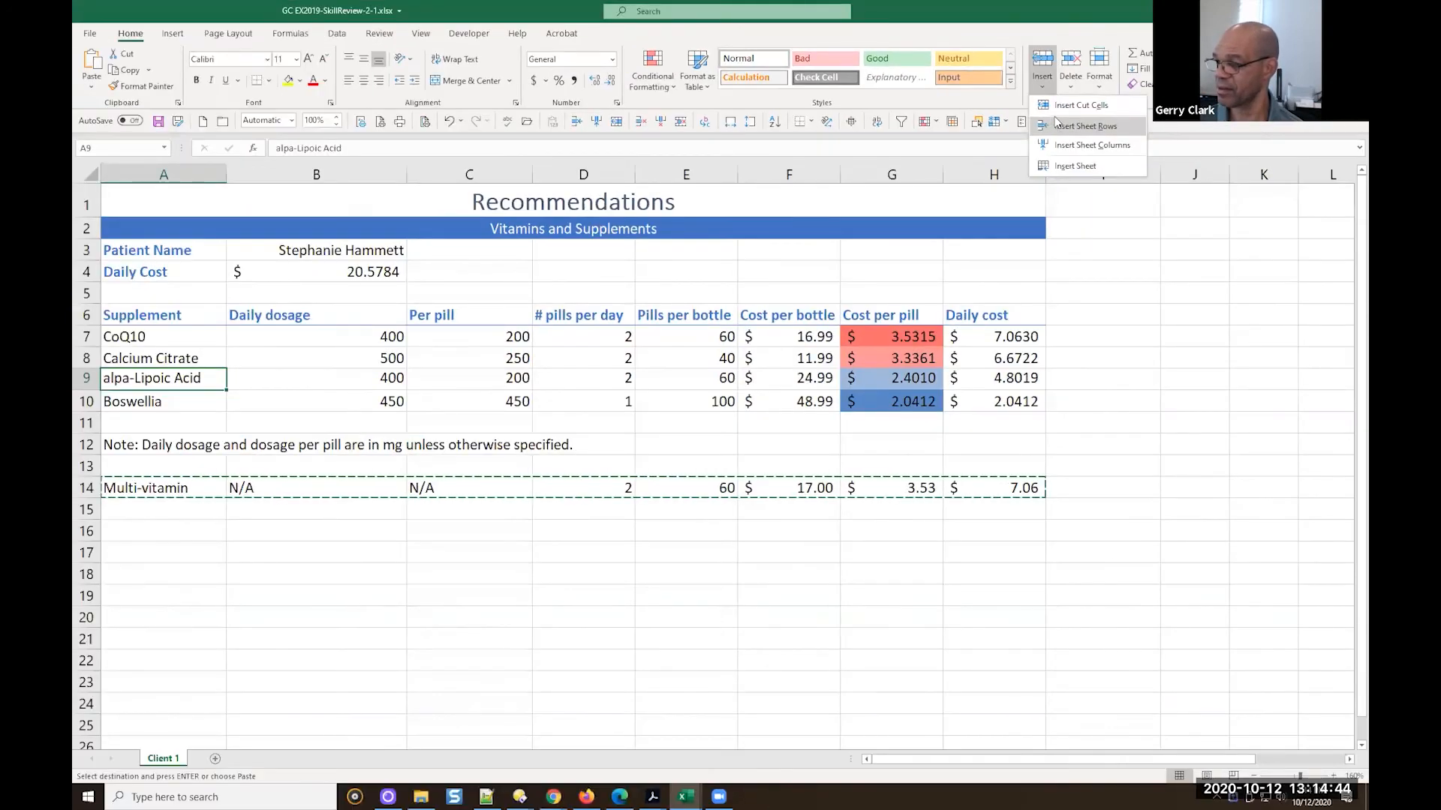
left_click(1078, 107)
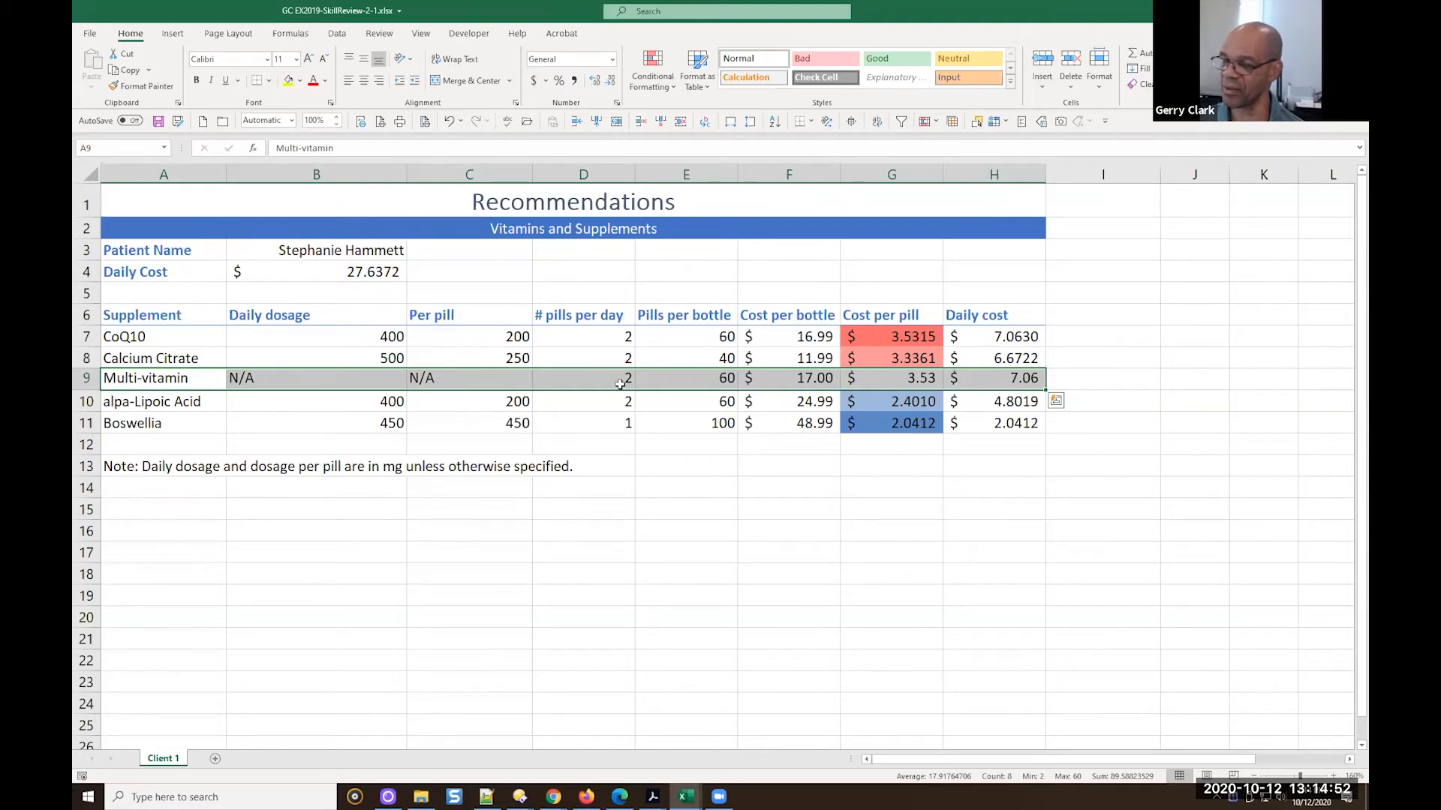
Undo the insertion and insert the cut Multi-vitamin cells above row 9 again
left_click(610, 463)
key("ctrl+z")
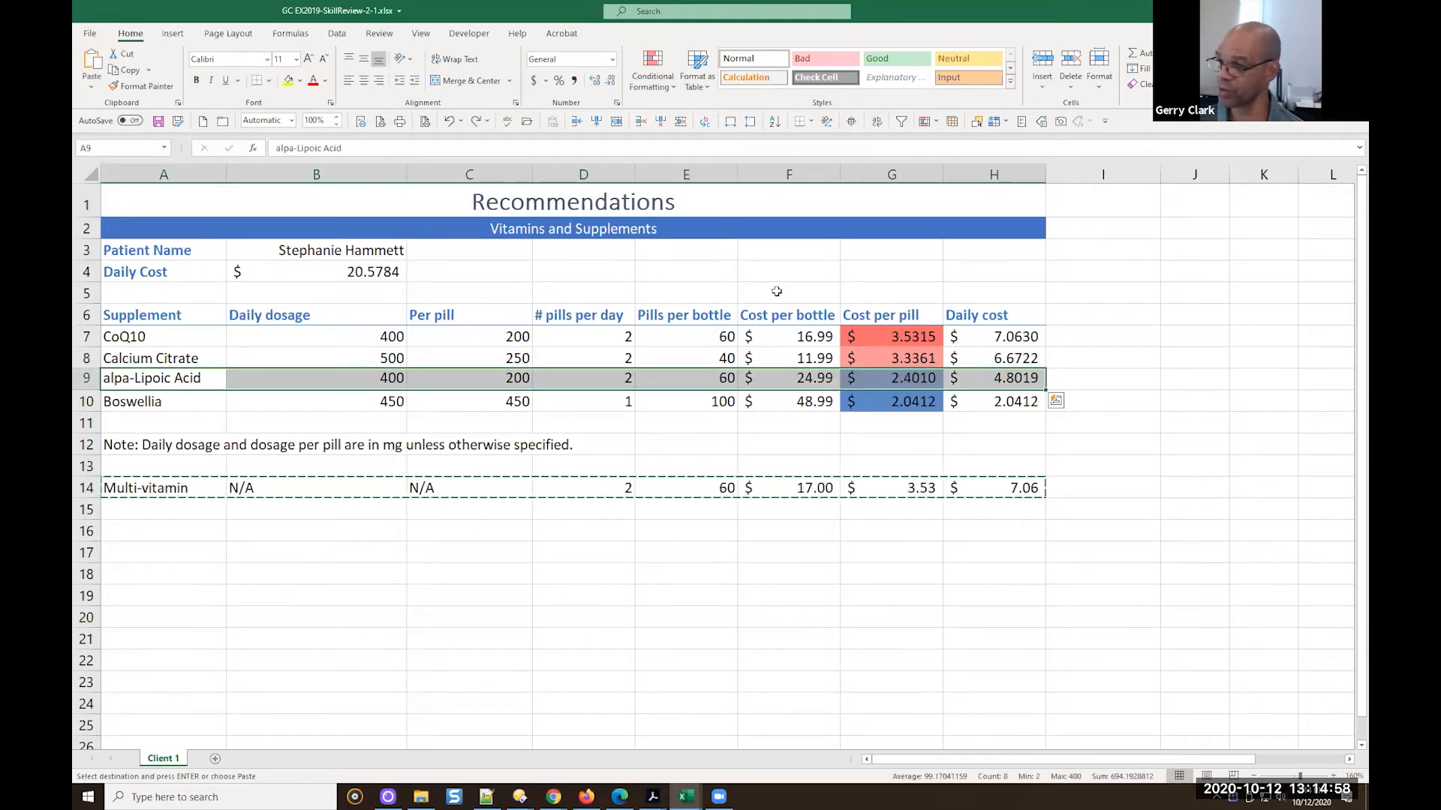
key("ctrl+plus")
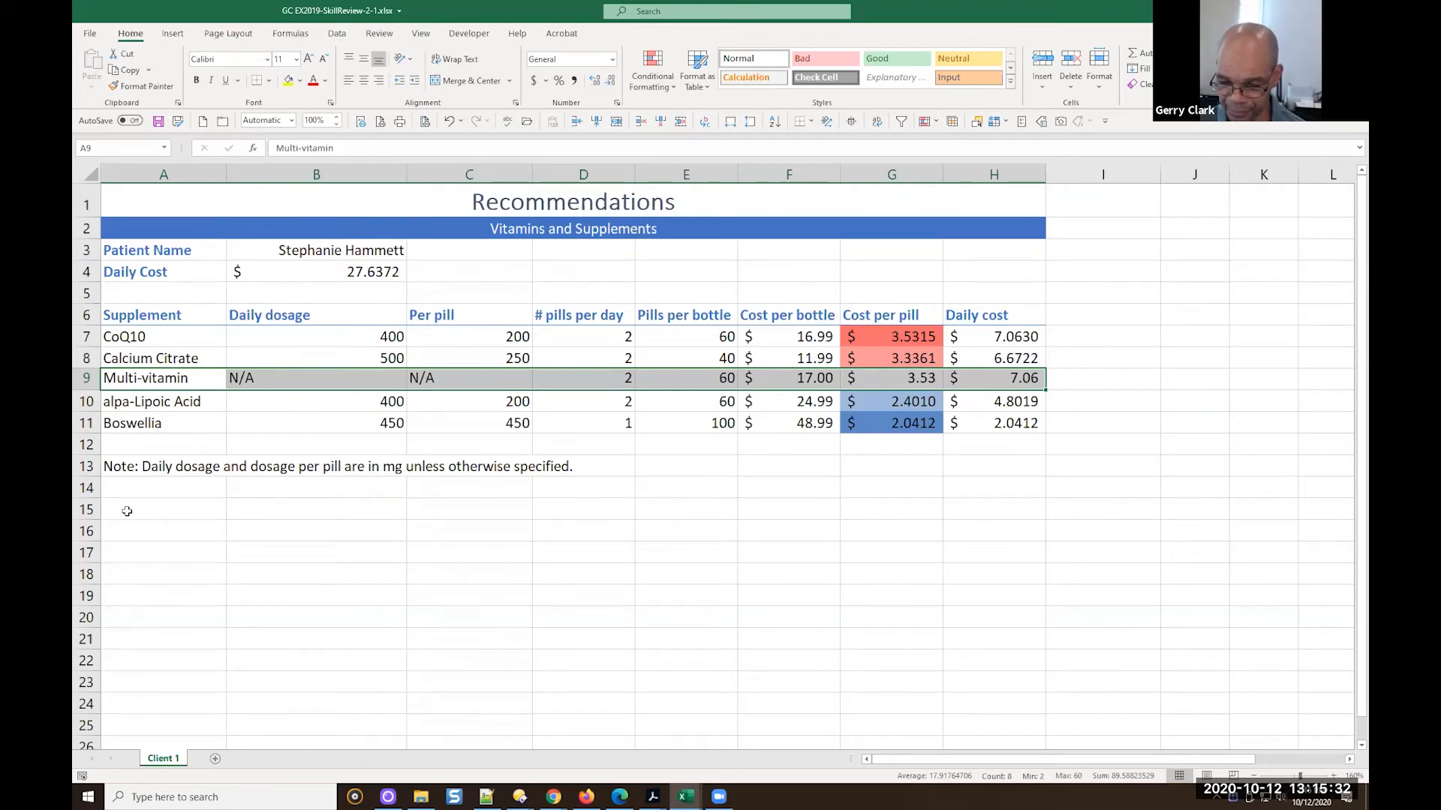
left_click(1088, 337)
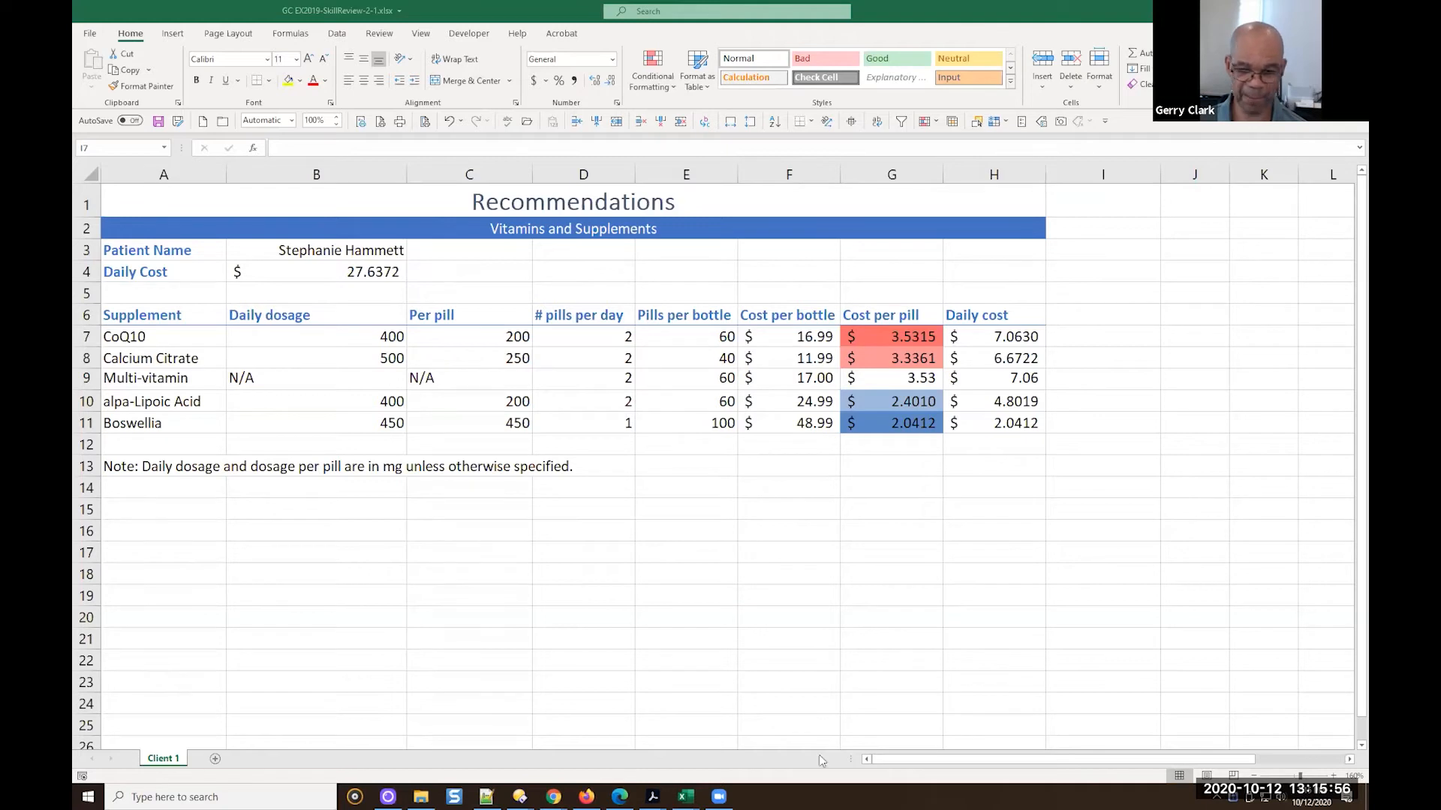
Open EX2019-SkillReview-2-1-solution_printable.pdf from the Excel Skill Review 2.1 folder and examine how the note is formatted
left_click(420, 796)
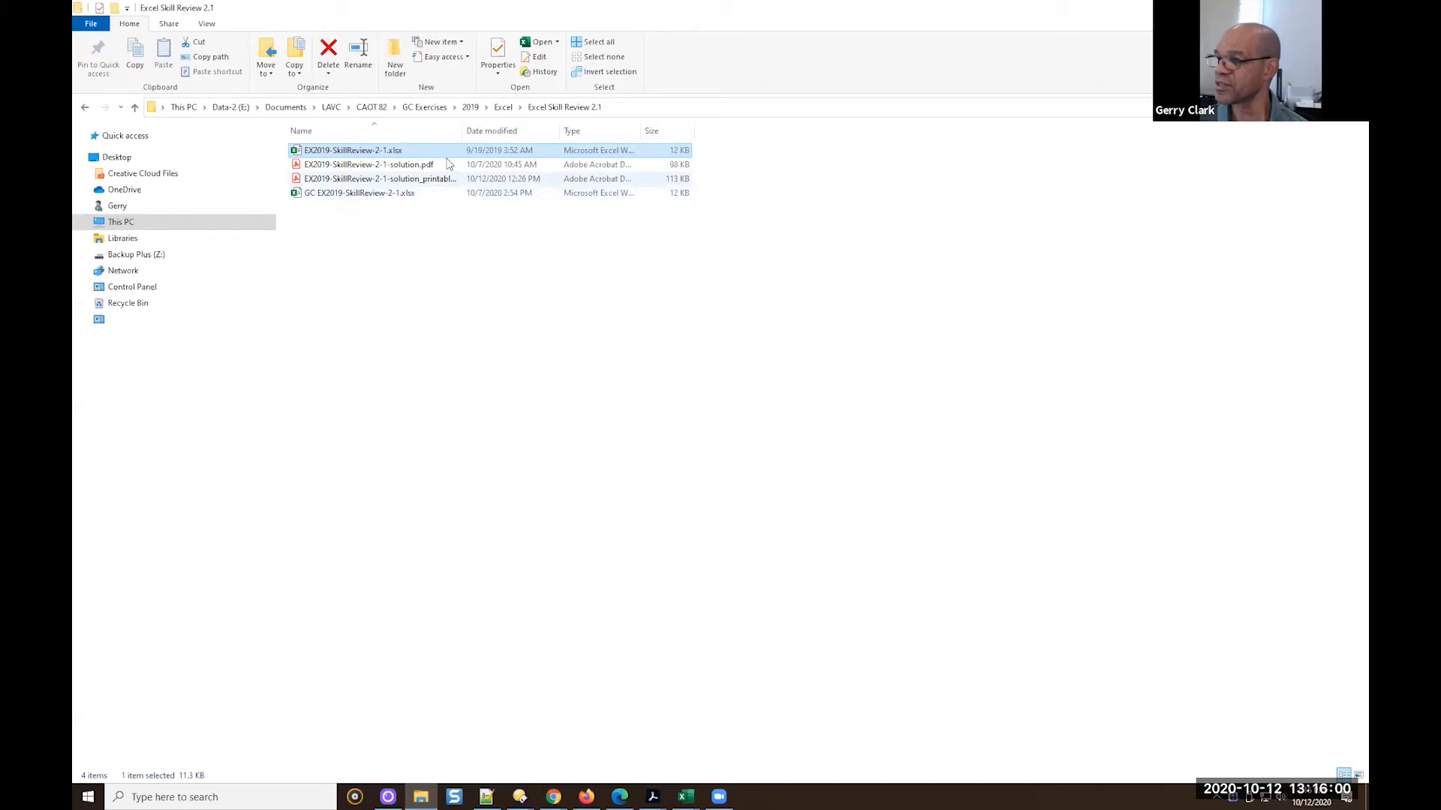
left_click_drag(461, 132, 489, 134)
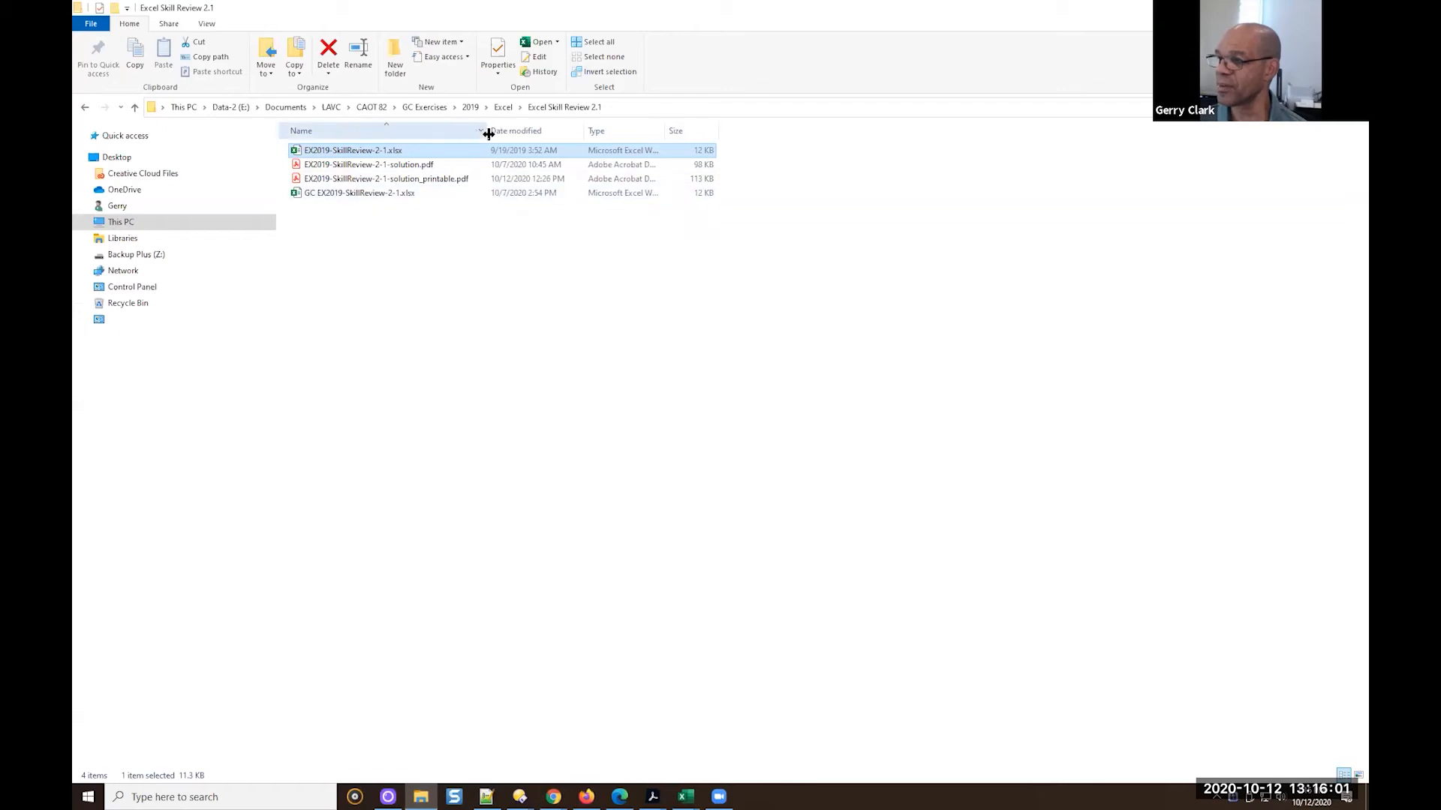
left_click(444, 182)
double_click(442, 180)
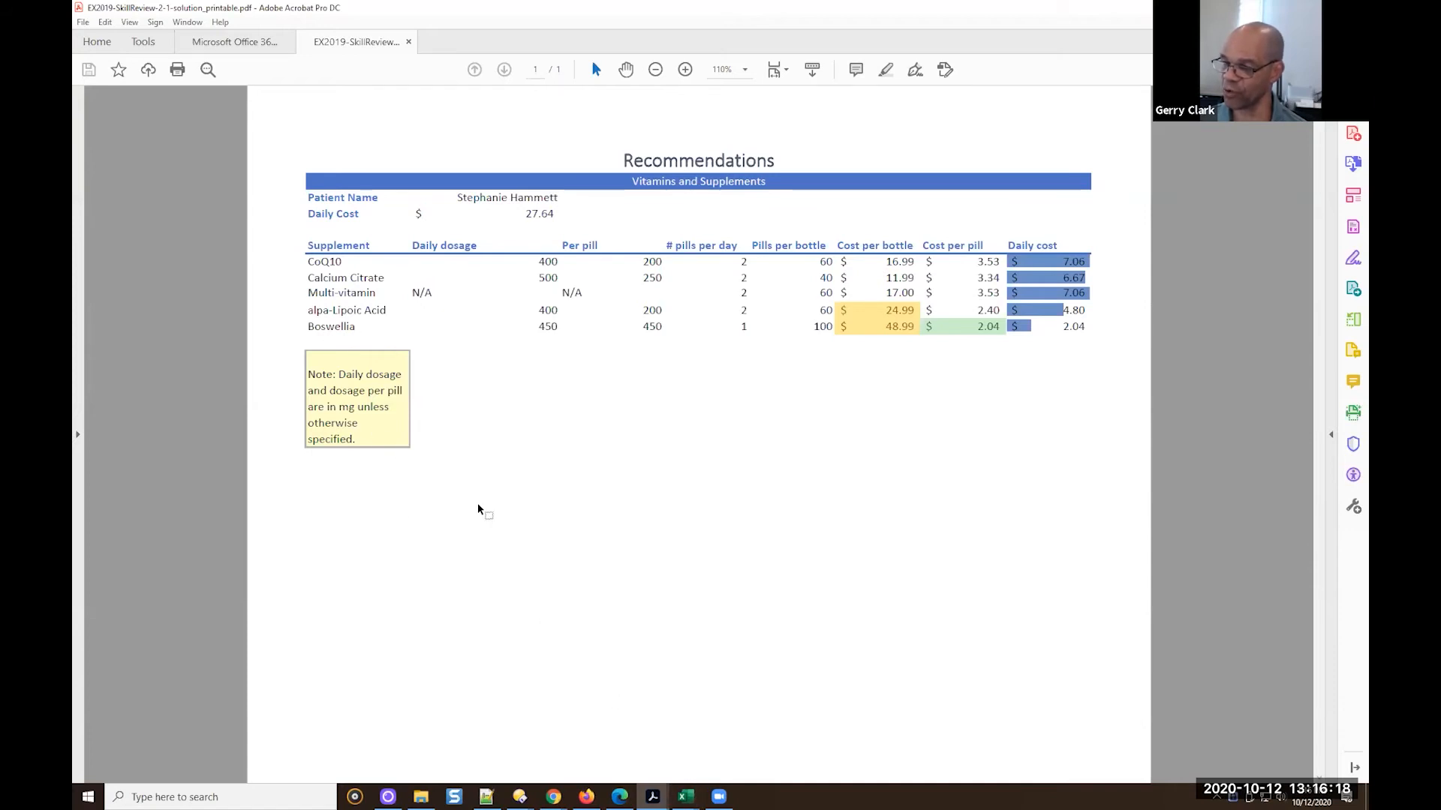
Switch back to the GC EX2019-SkillReview-2-1.xlsx workbook and apply the Note cell style to the note in A13
mouse_move(685, 796)
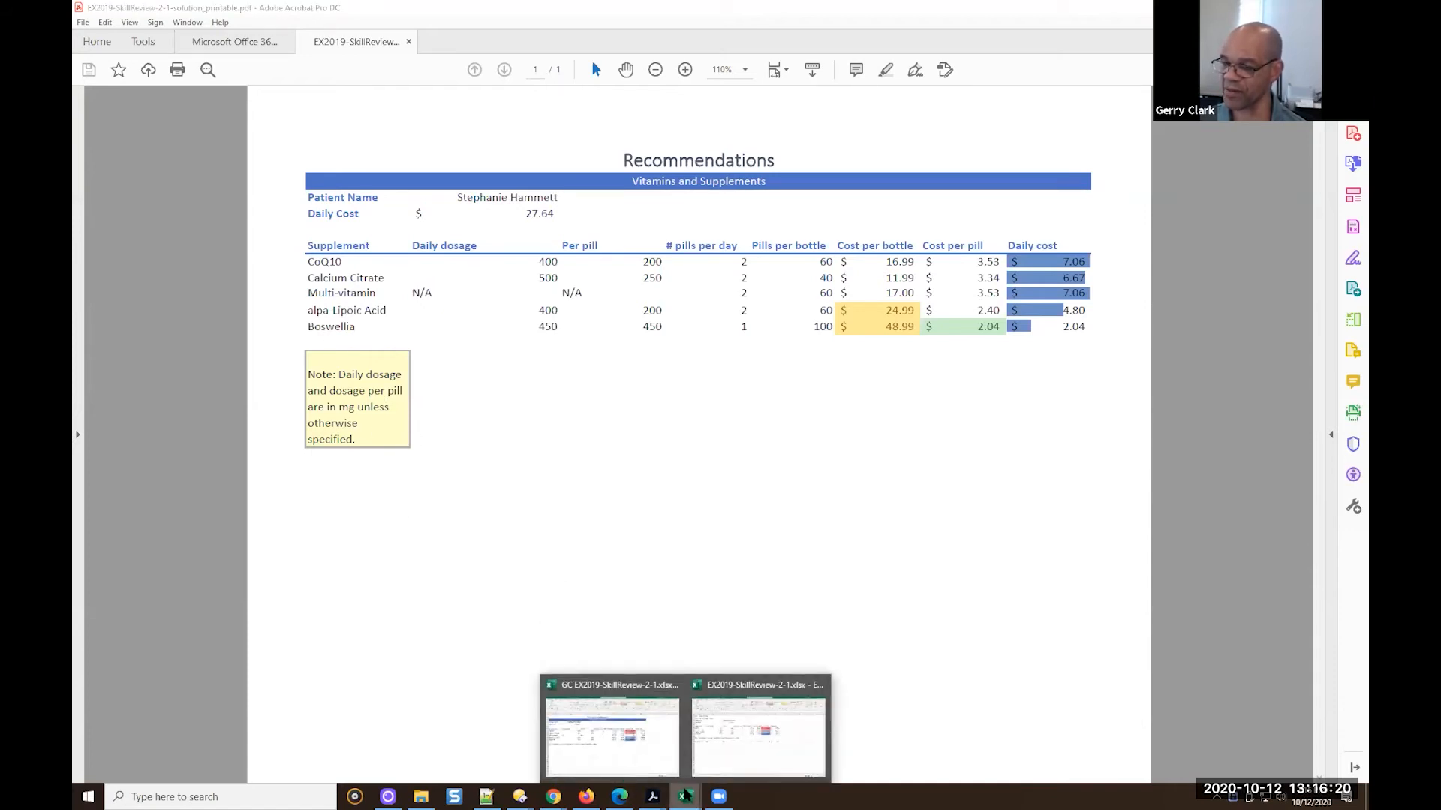
left_click(612, 739)
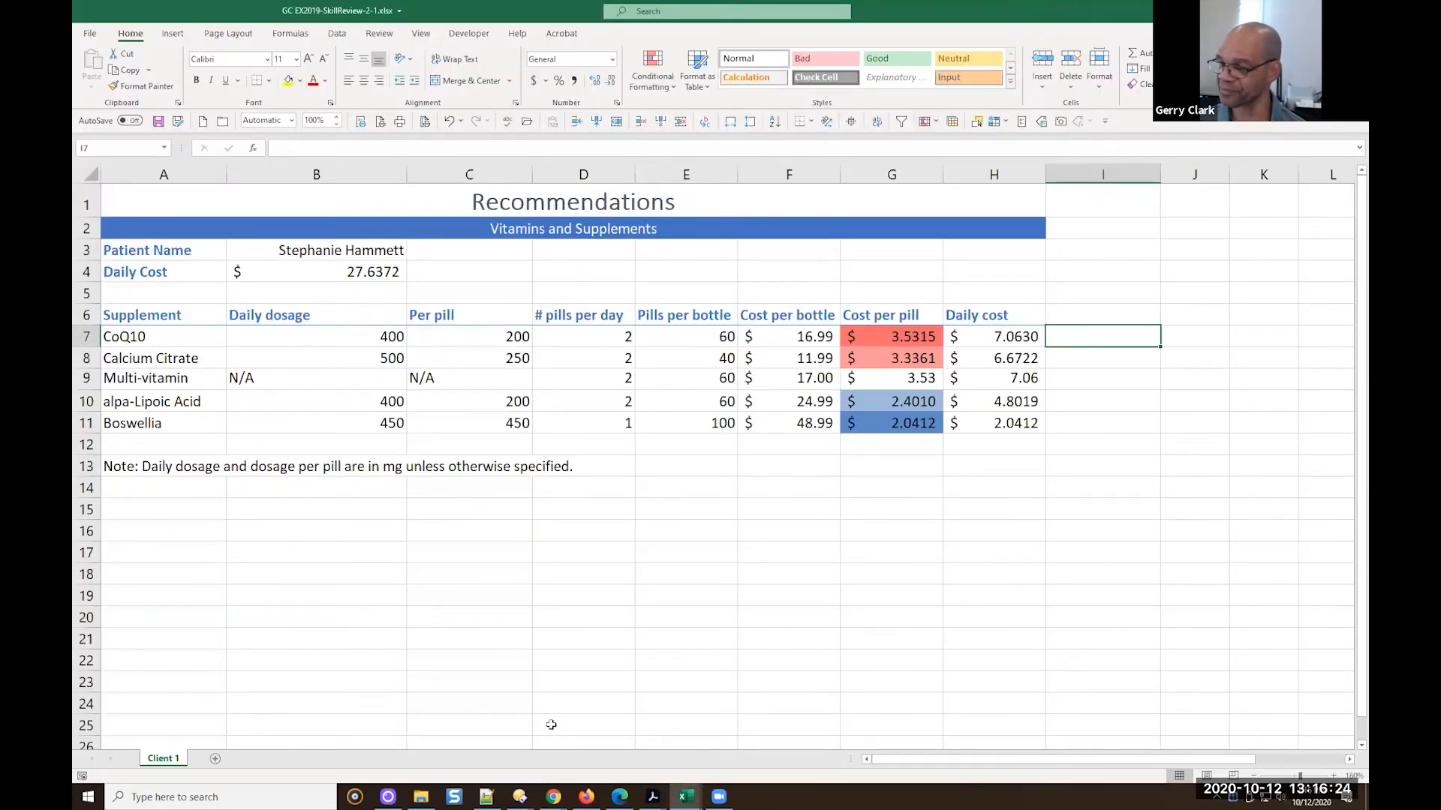
left_click(154, 466)
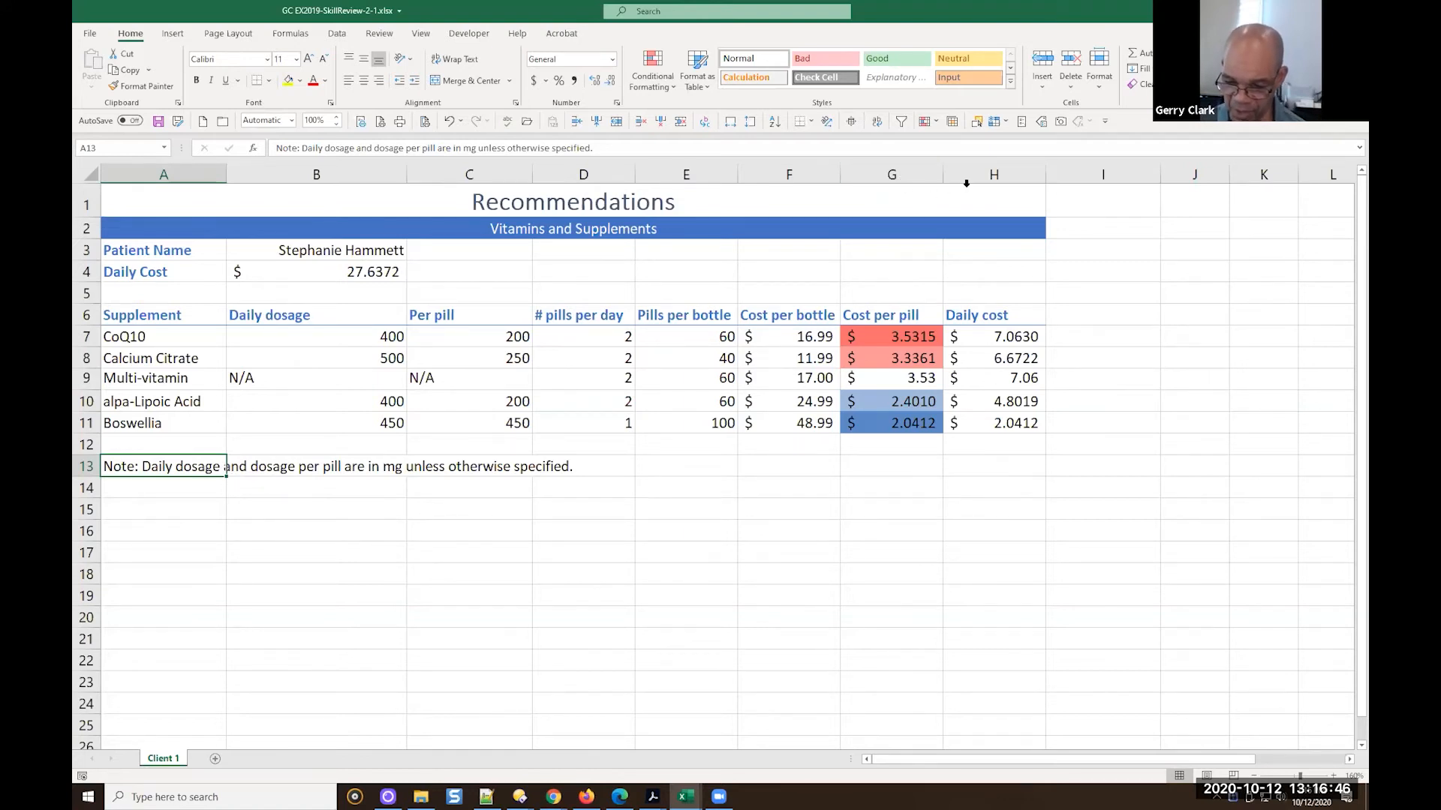
left_click(1003, 87)
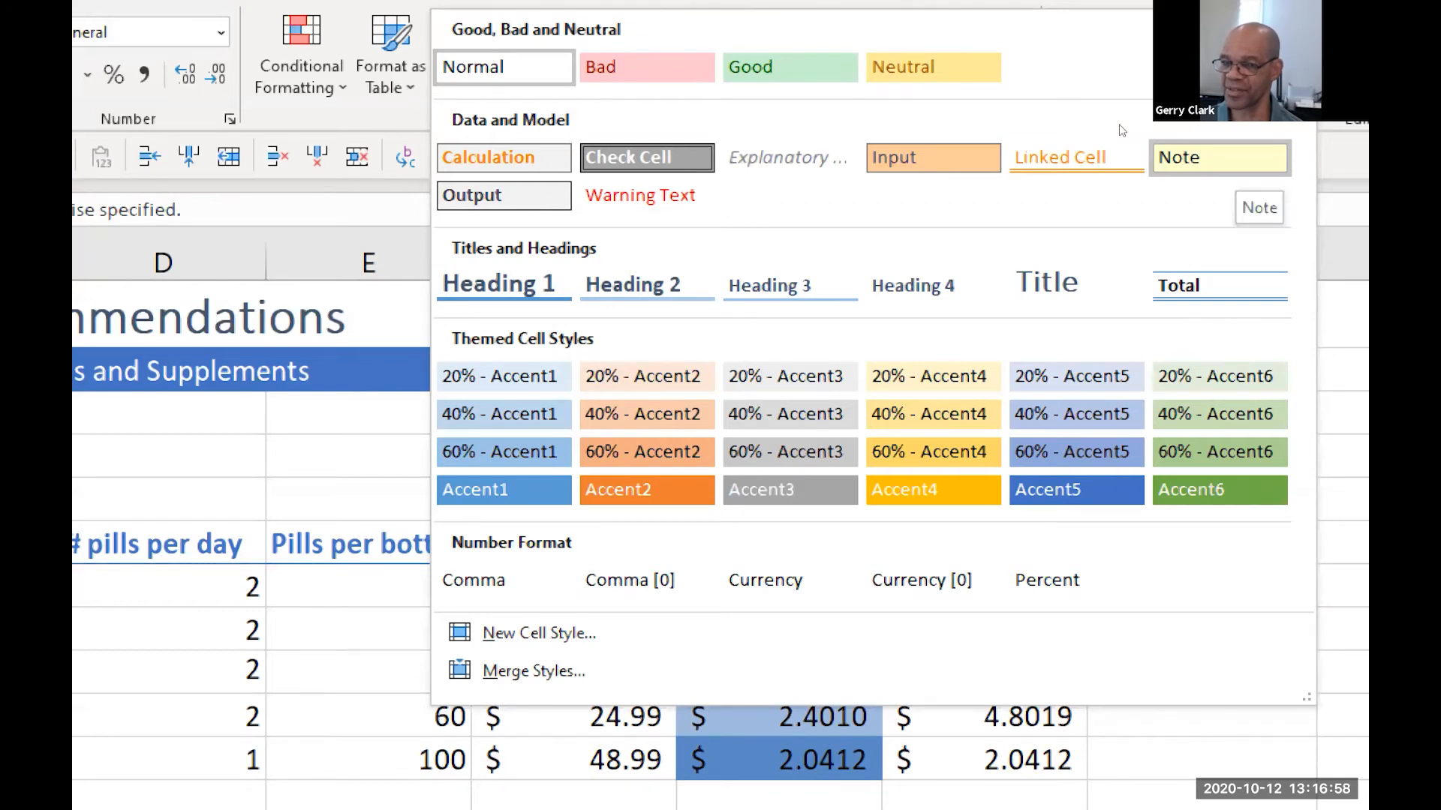
left_click(1226, 158)
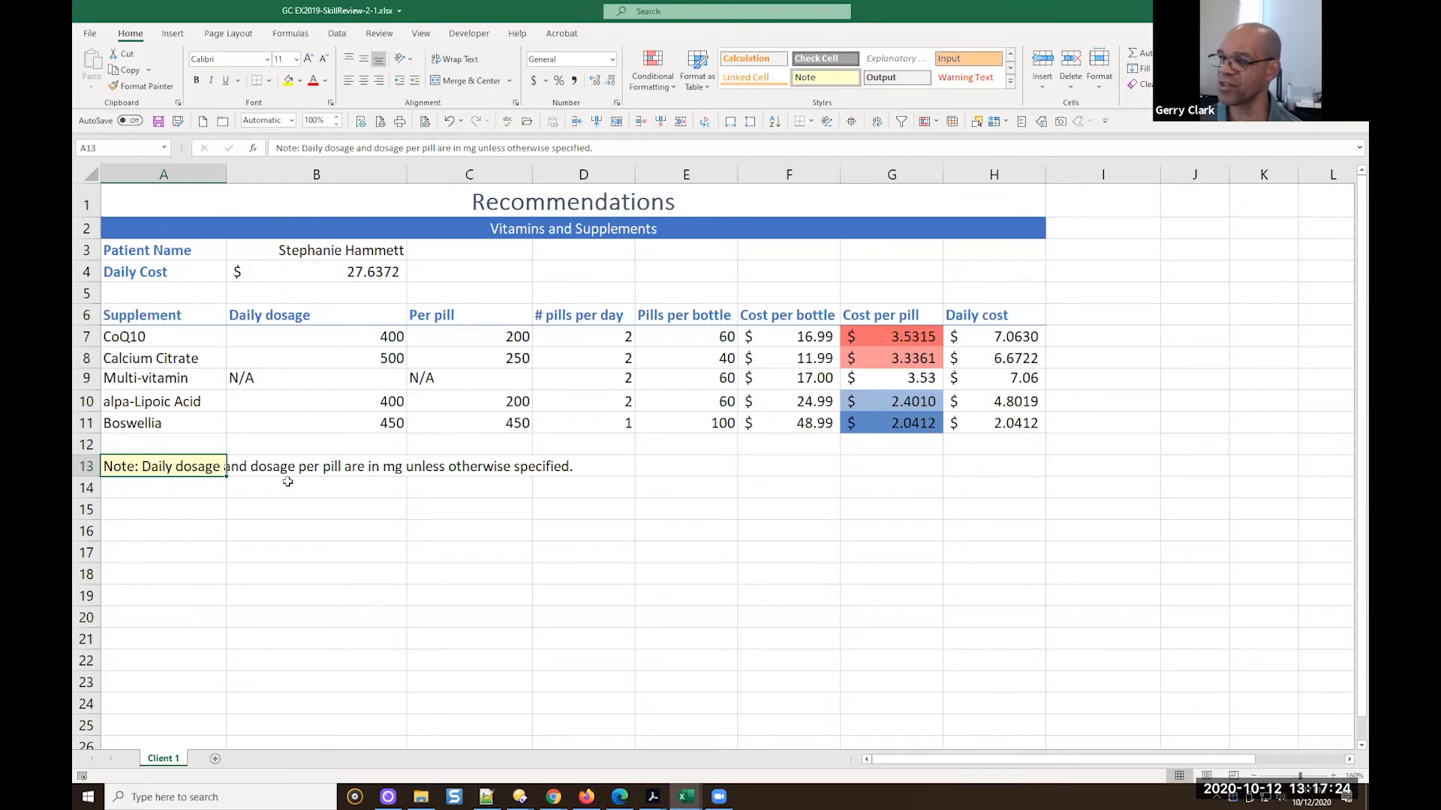
Try wrapping the note text in A13 and merging A13:D13 as an alternative, undoing each change
left_click(460, 66)
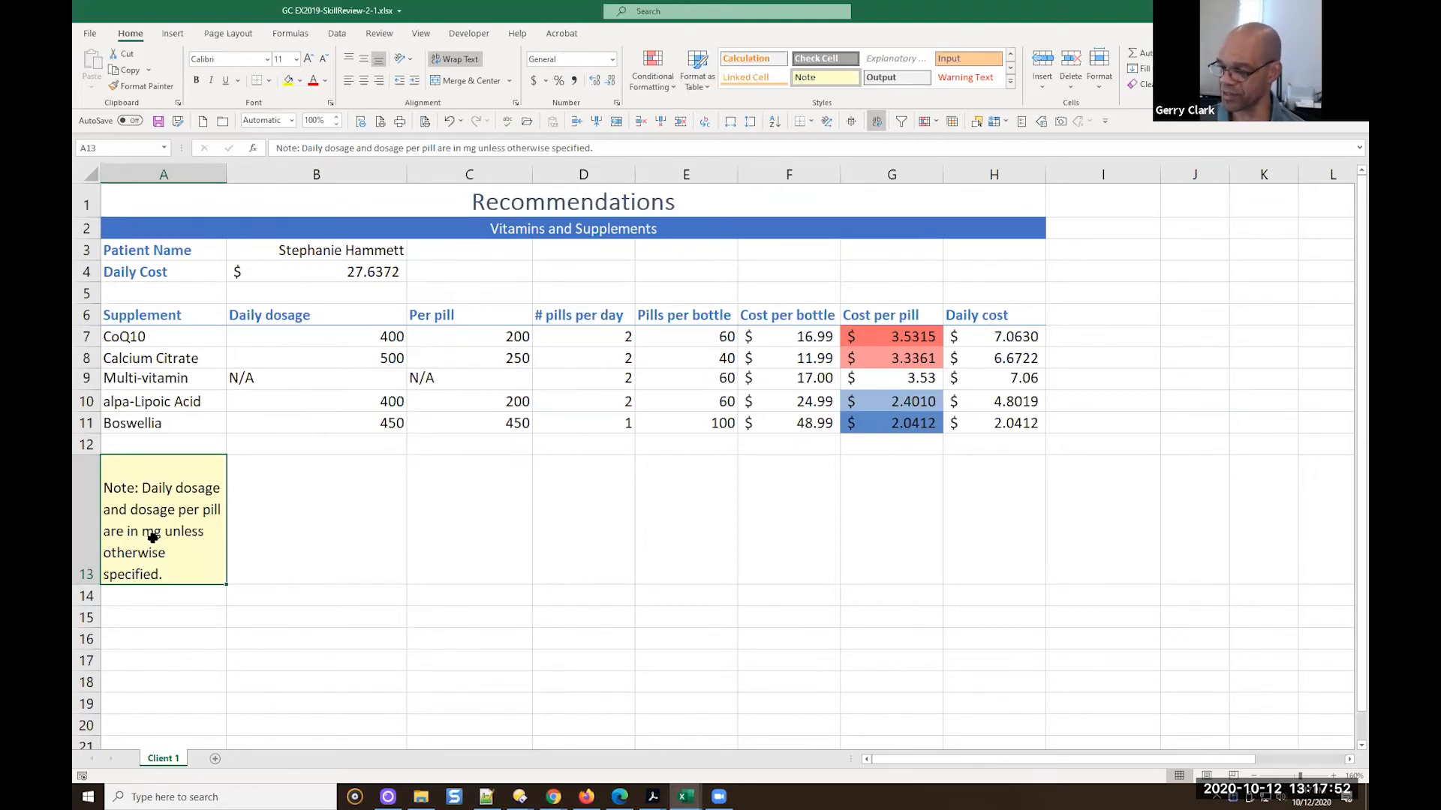
key("ctrl+z")
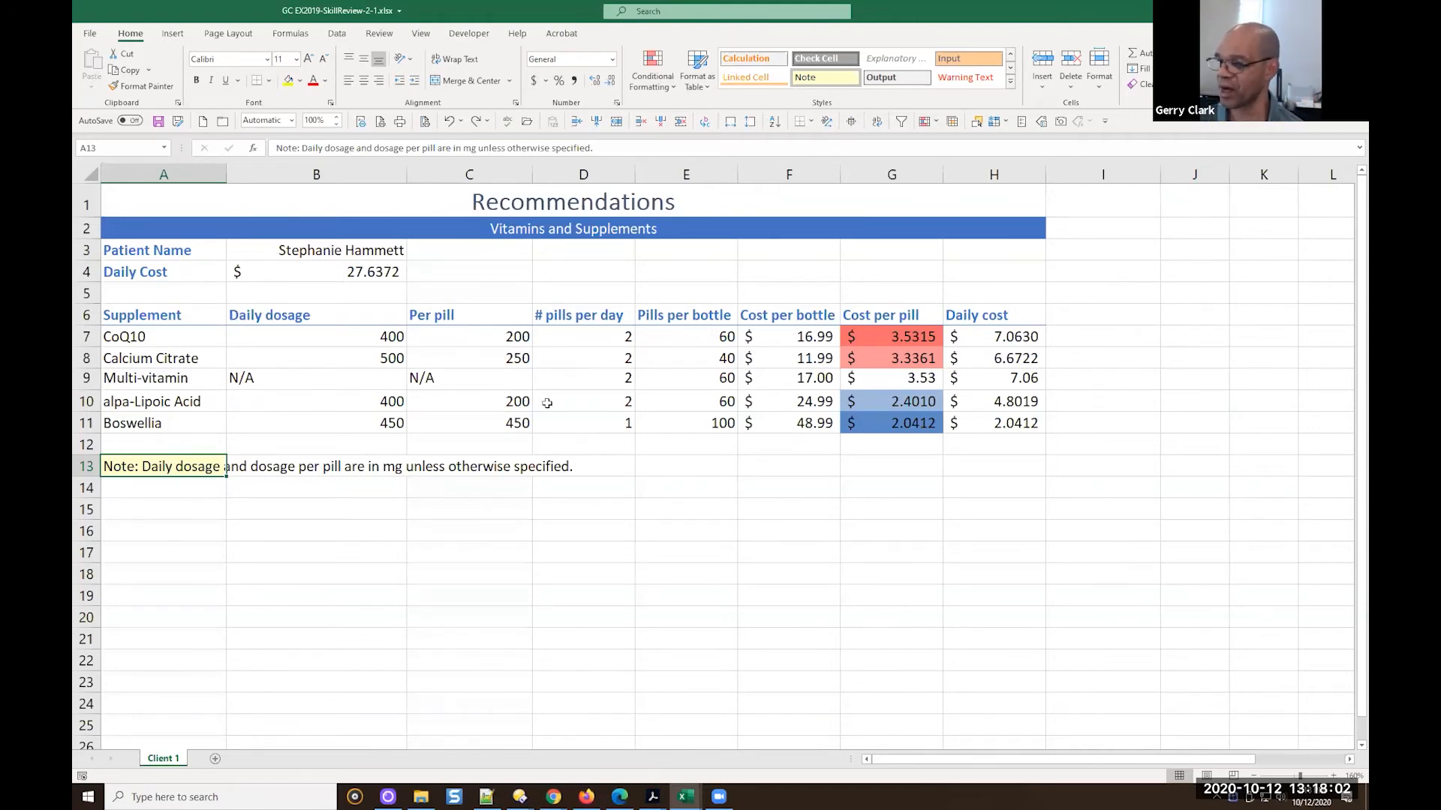
left_click(590, 473, "shift")
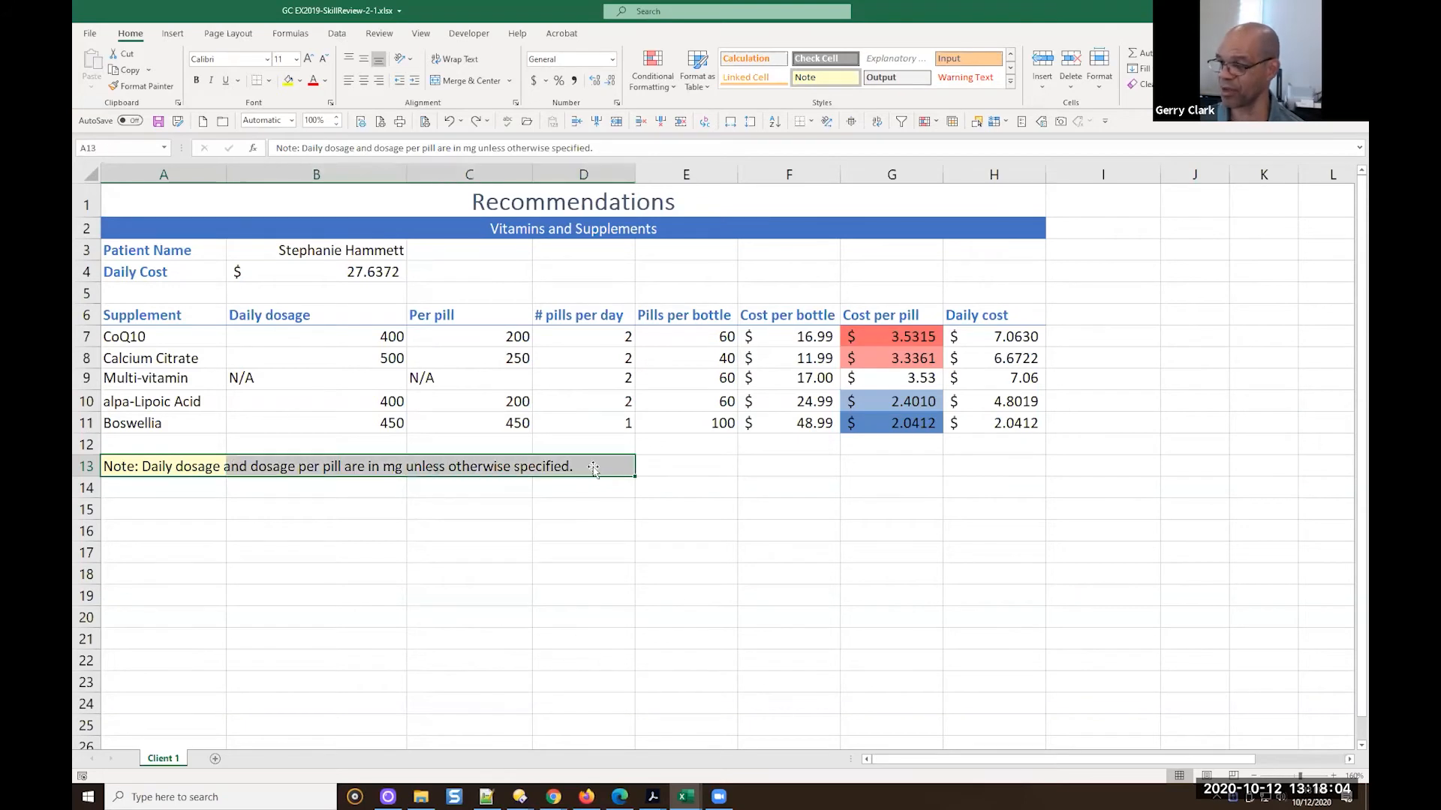
left_click(509, 80)
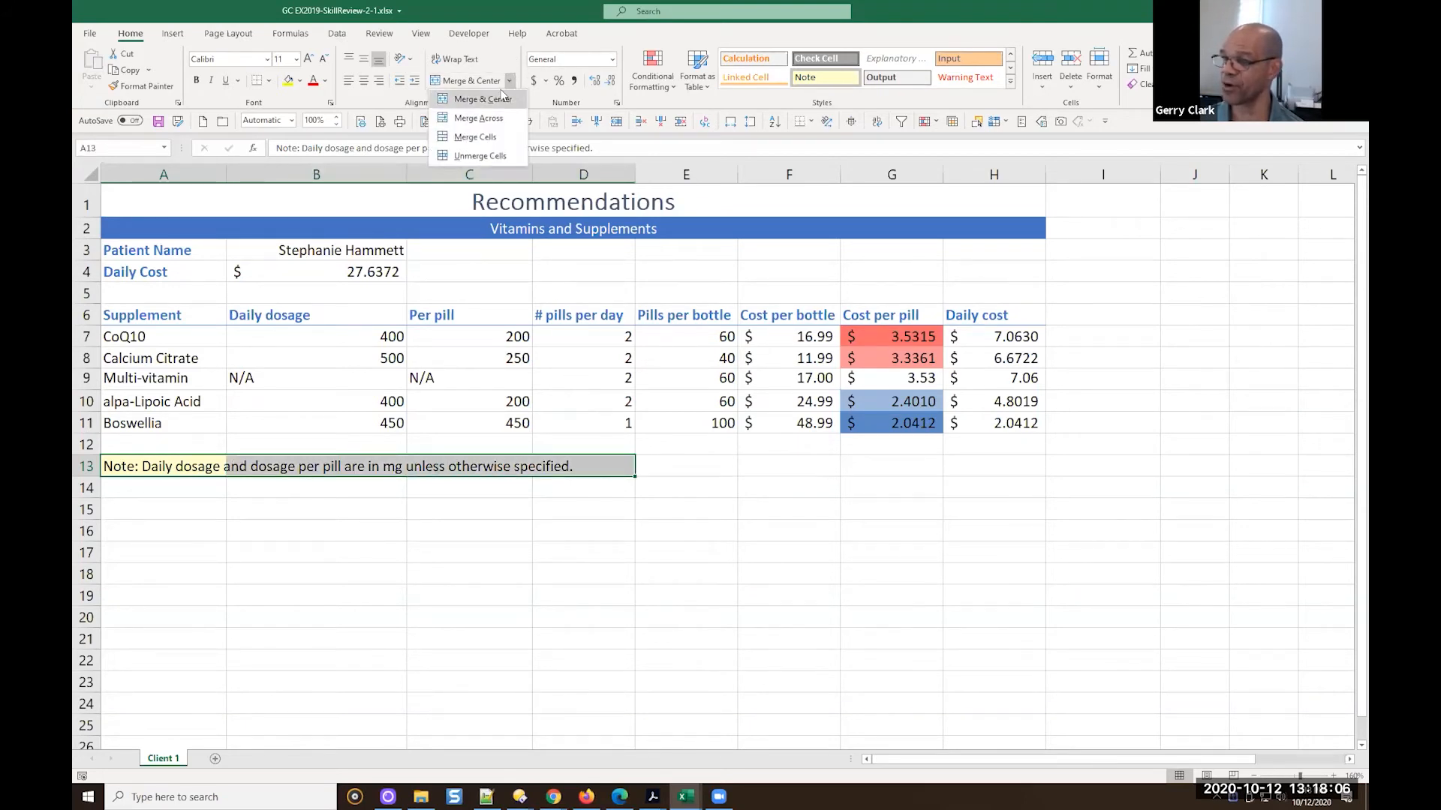
left_click(475, 136)
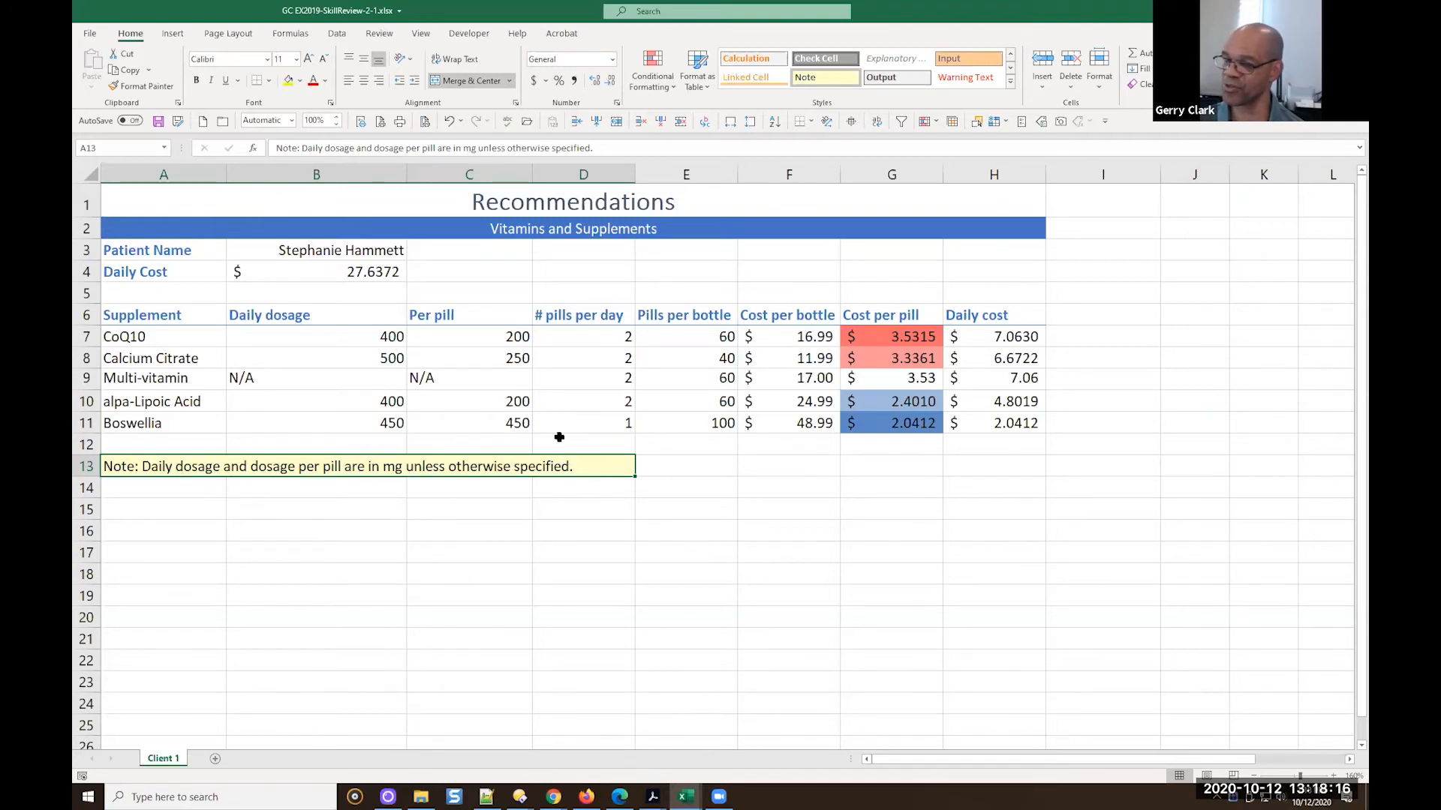
left_click(500, 84)
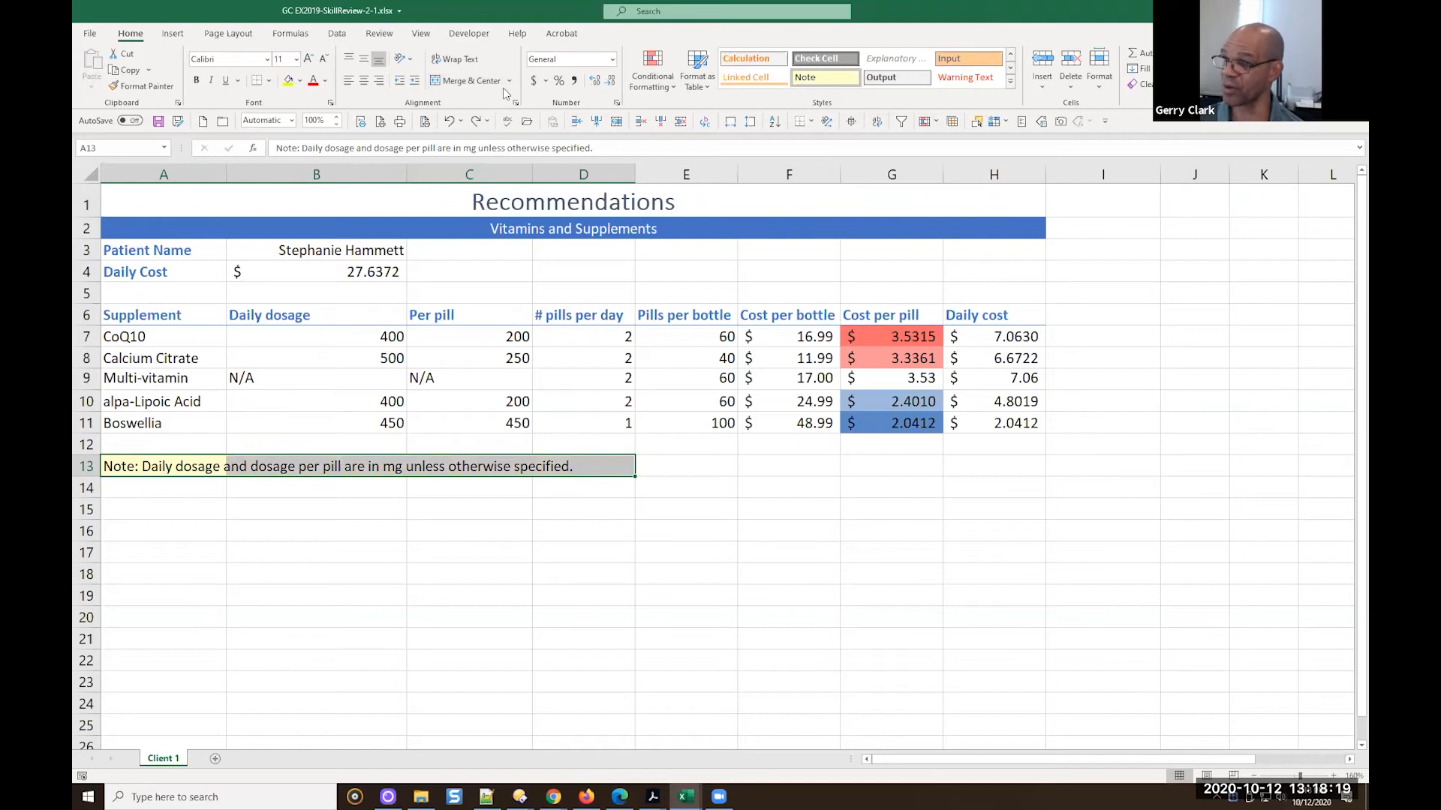
Try merging the note across A13:D13 without centering once more, and undo the merge
left_click(178, 481)
left_click(185, 466)
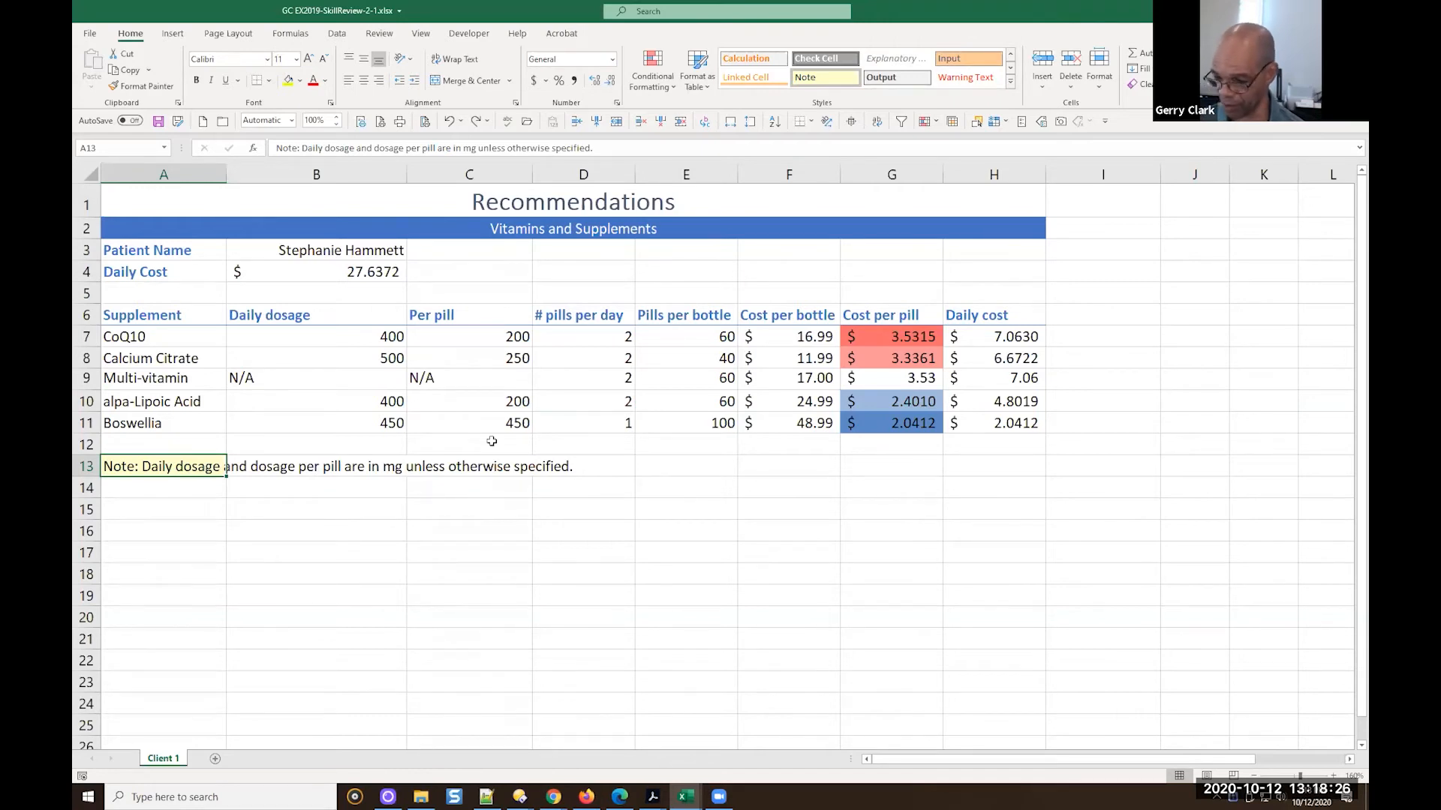
key("ctrl+c")
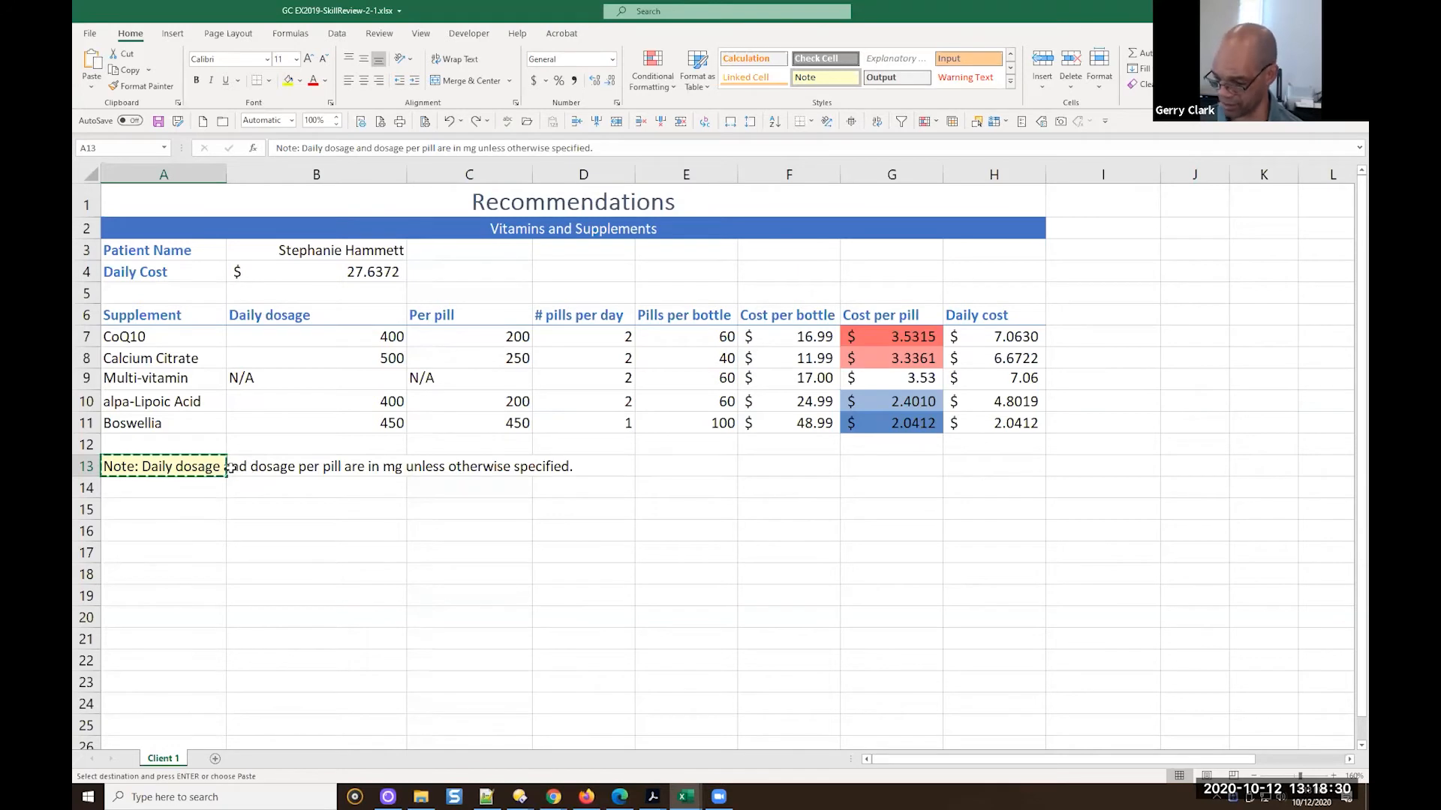
key("Escape")
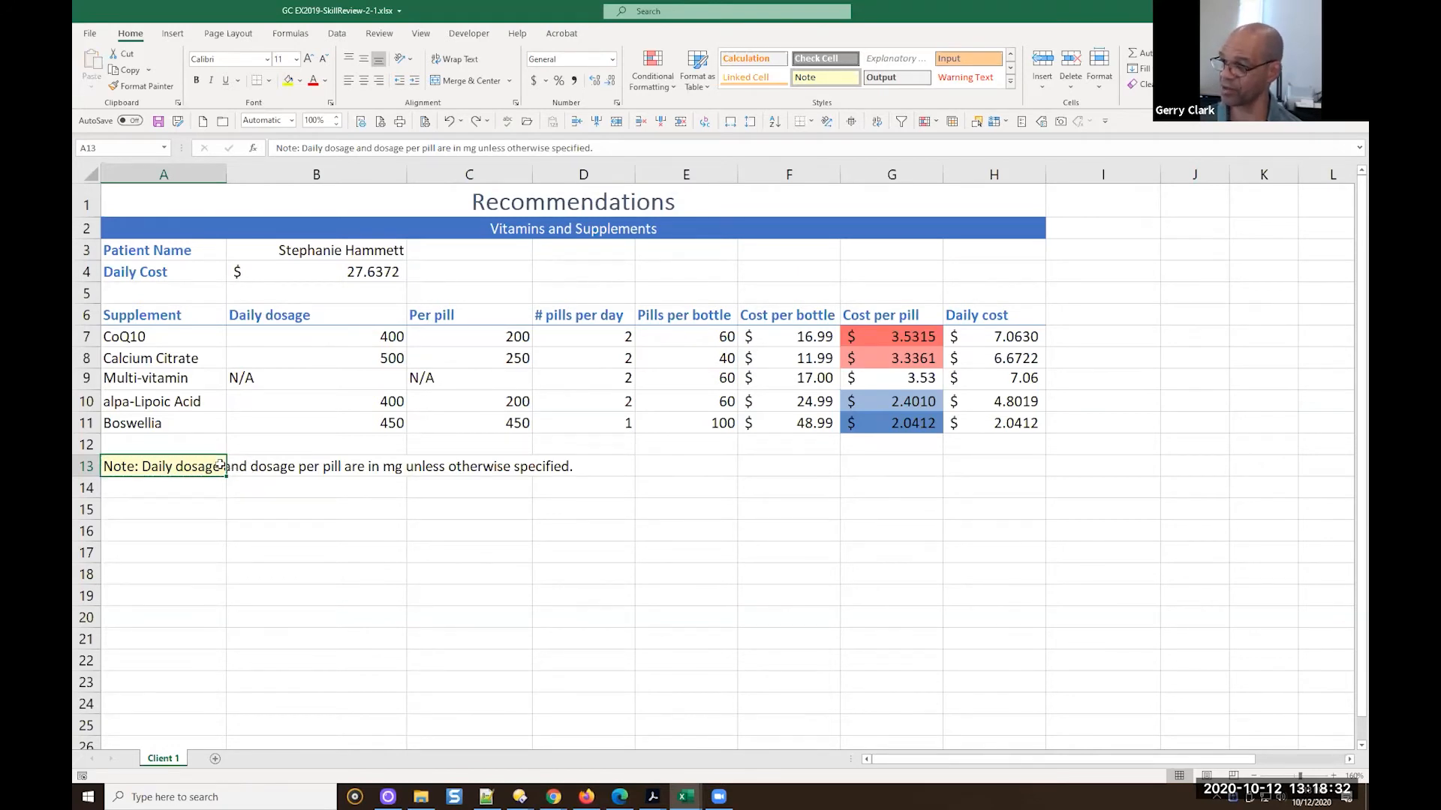
left_click(570, 466, "shift")
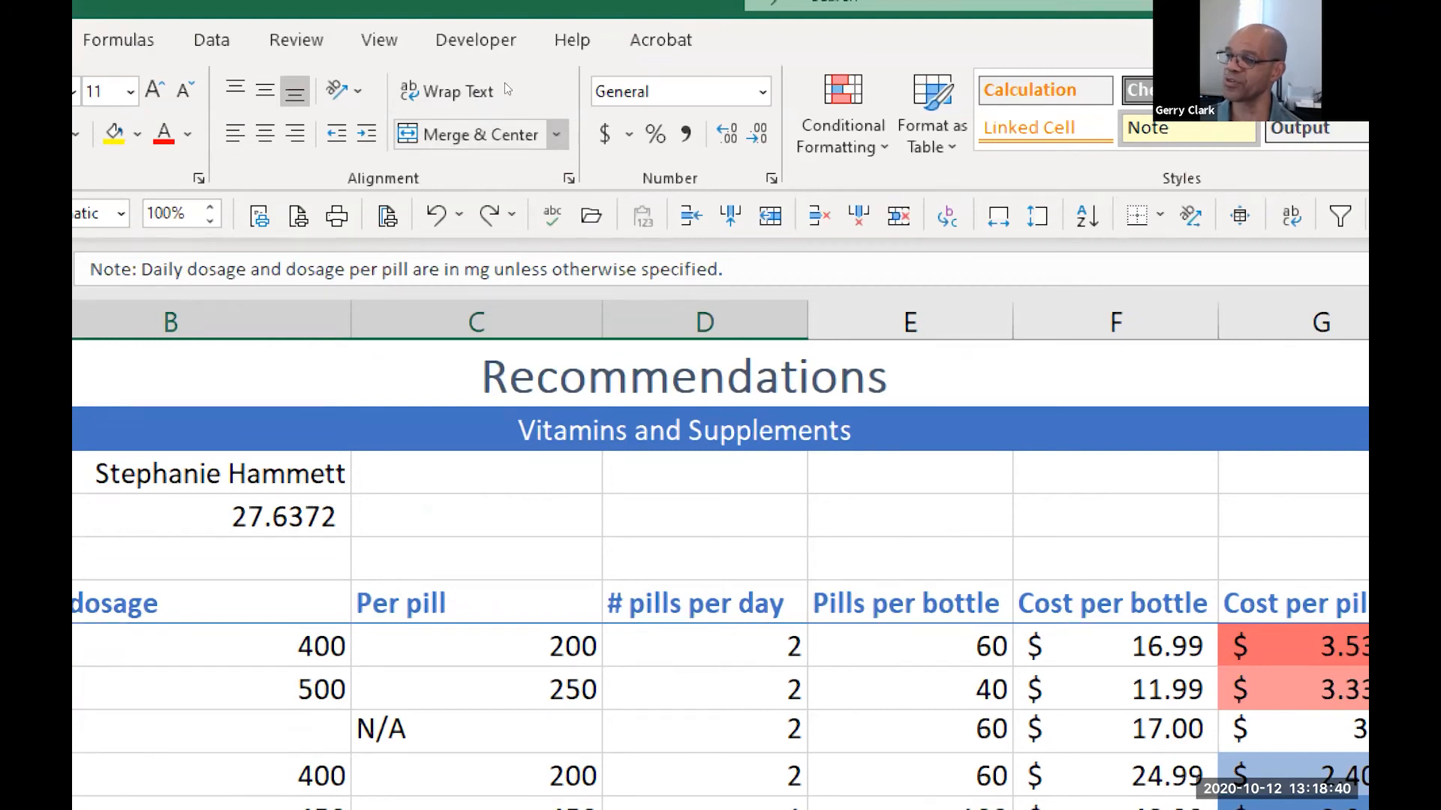
left_click(556, 134)
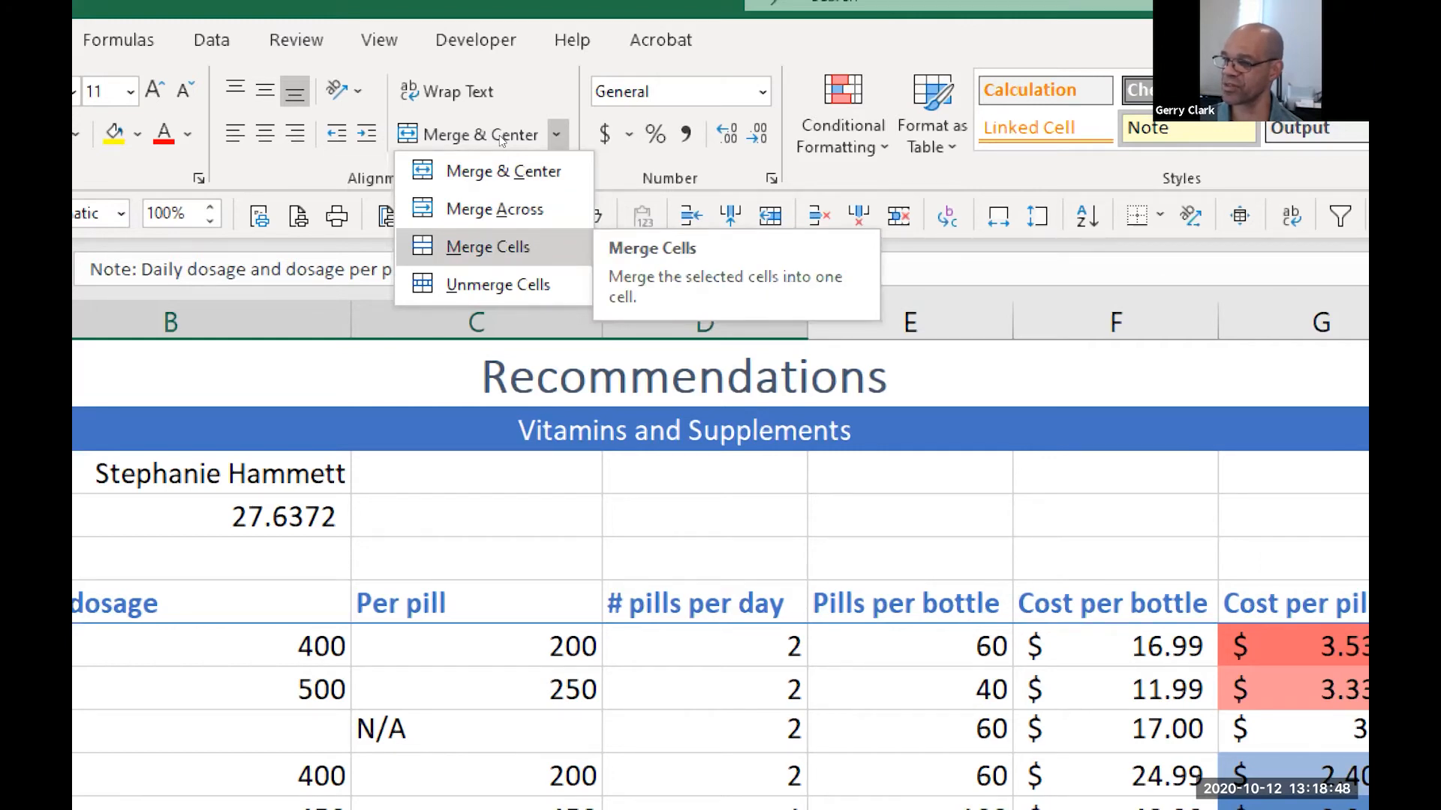
left_click(487, 247)
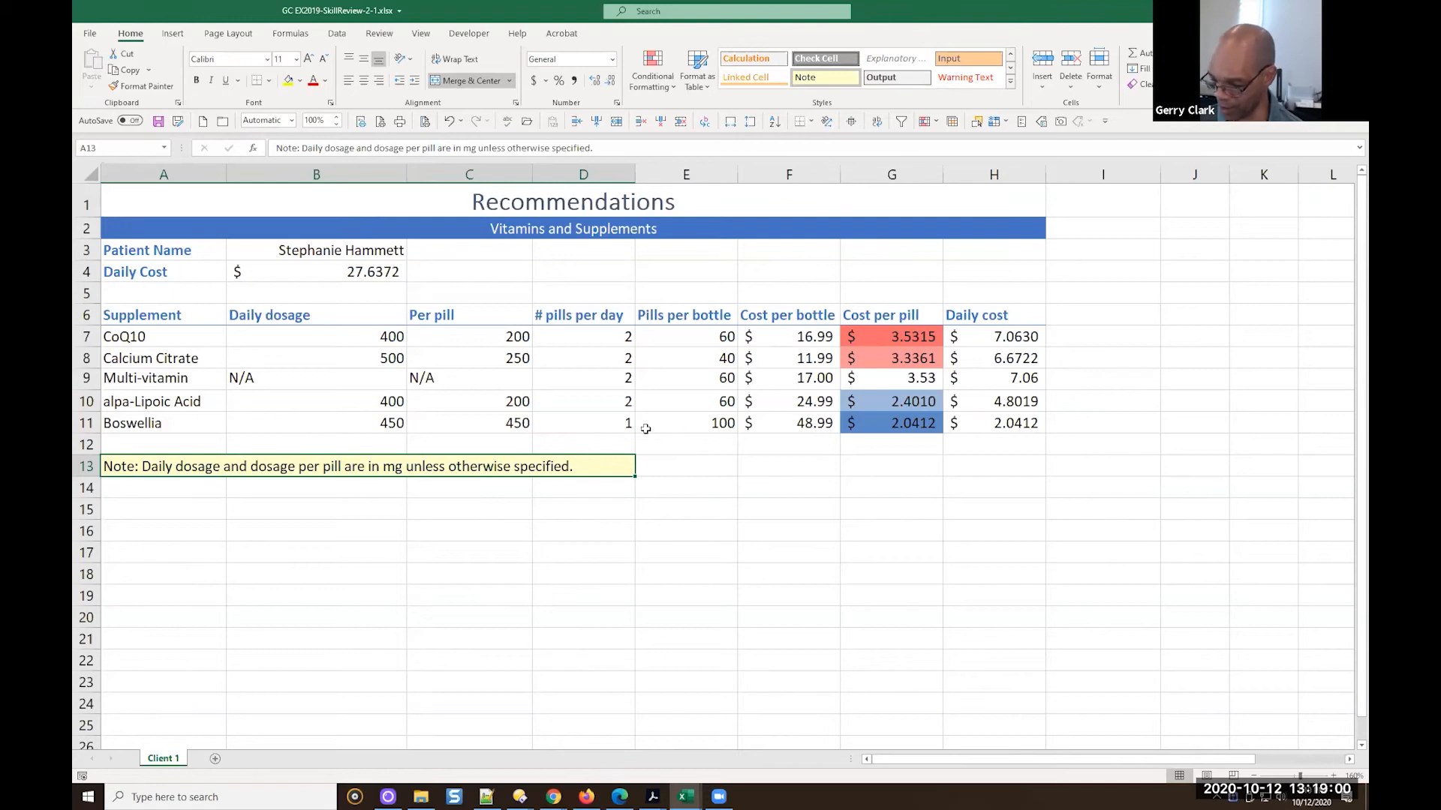
key("ctrl+z")
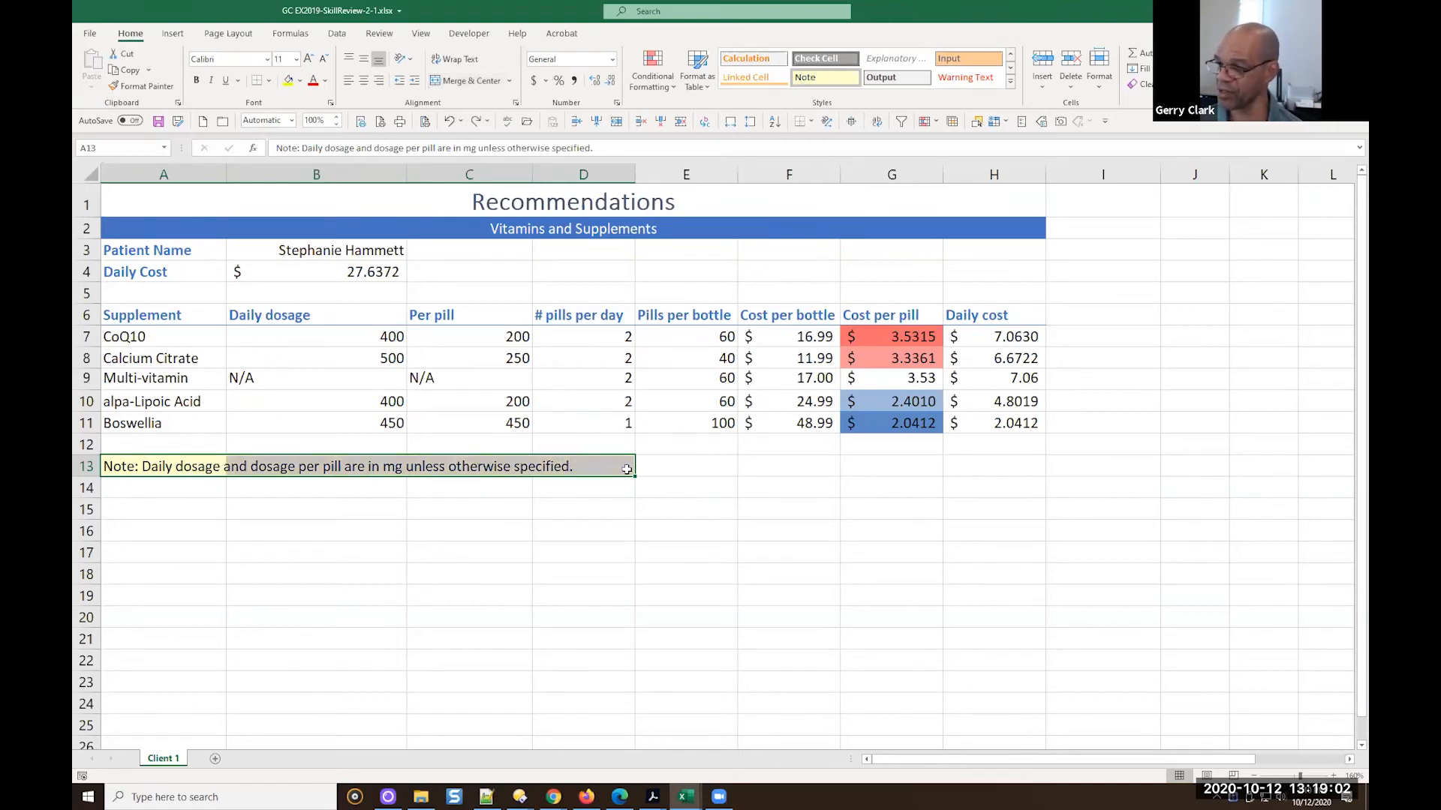
Wrap the note text within cell A13 and save the workbook
left_click(183, 473)
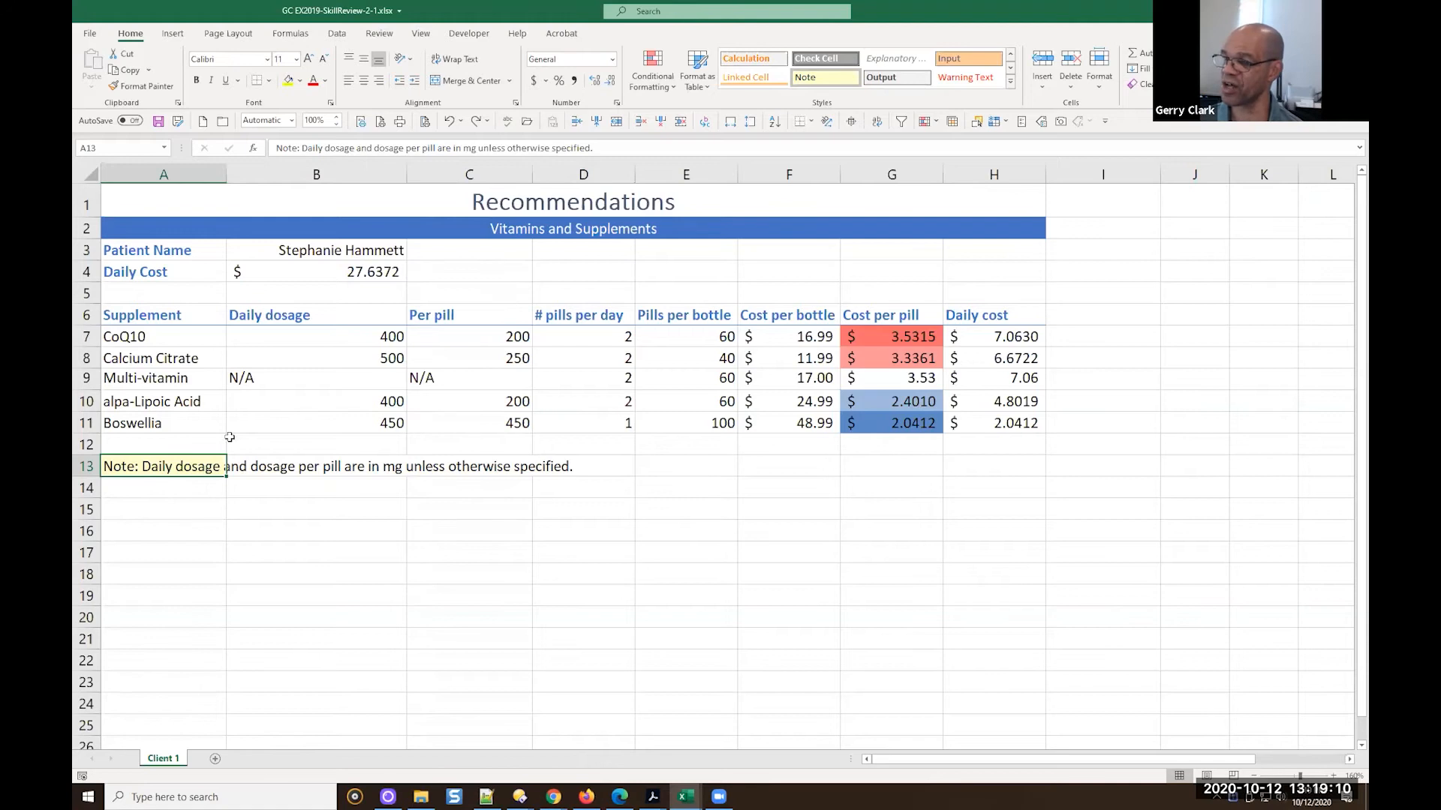
left_click(444, 59)
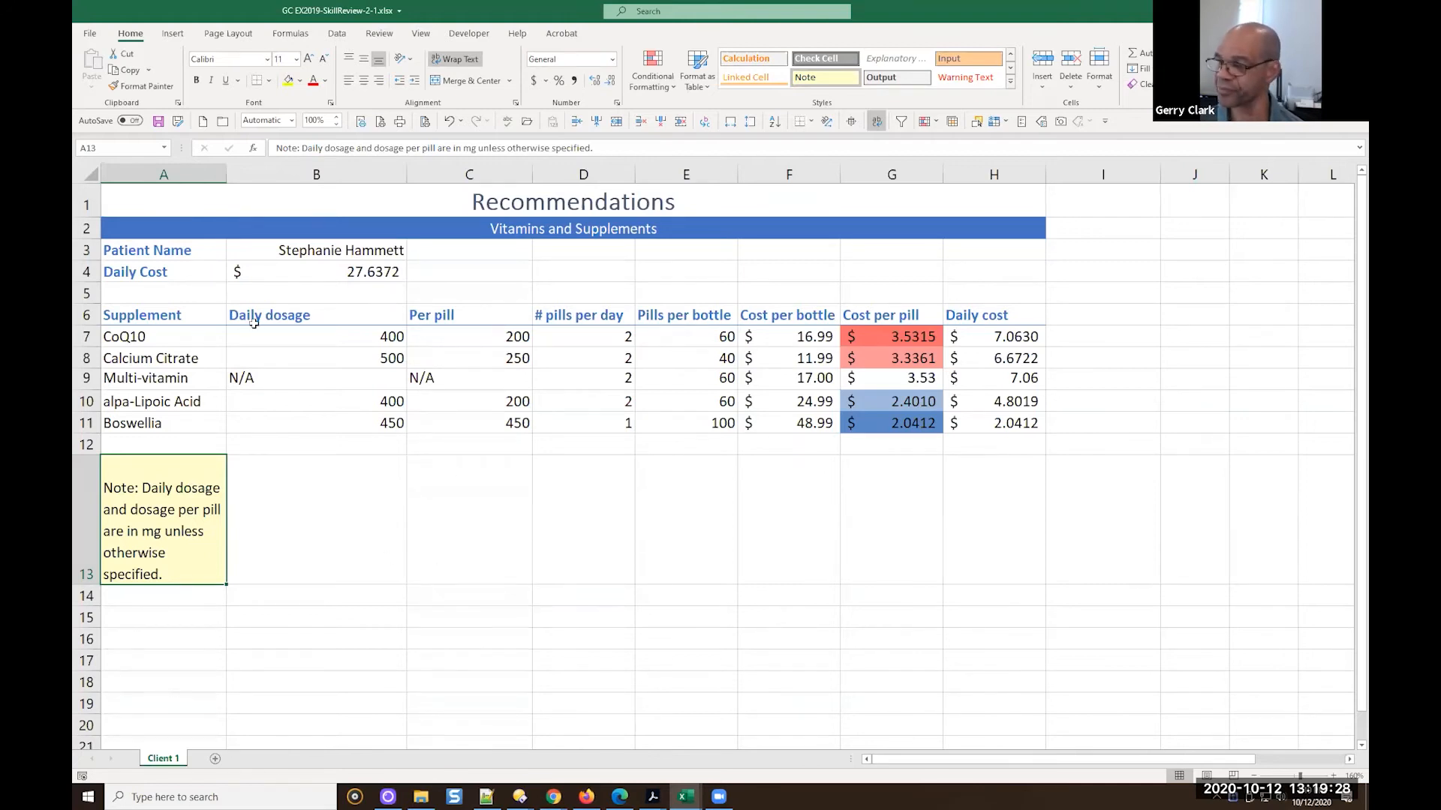
left_click(158, 122)
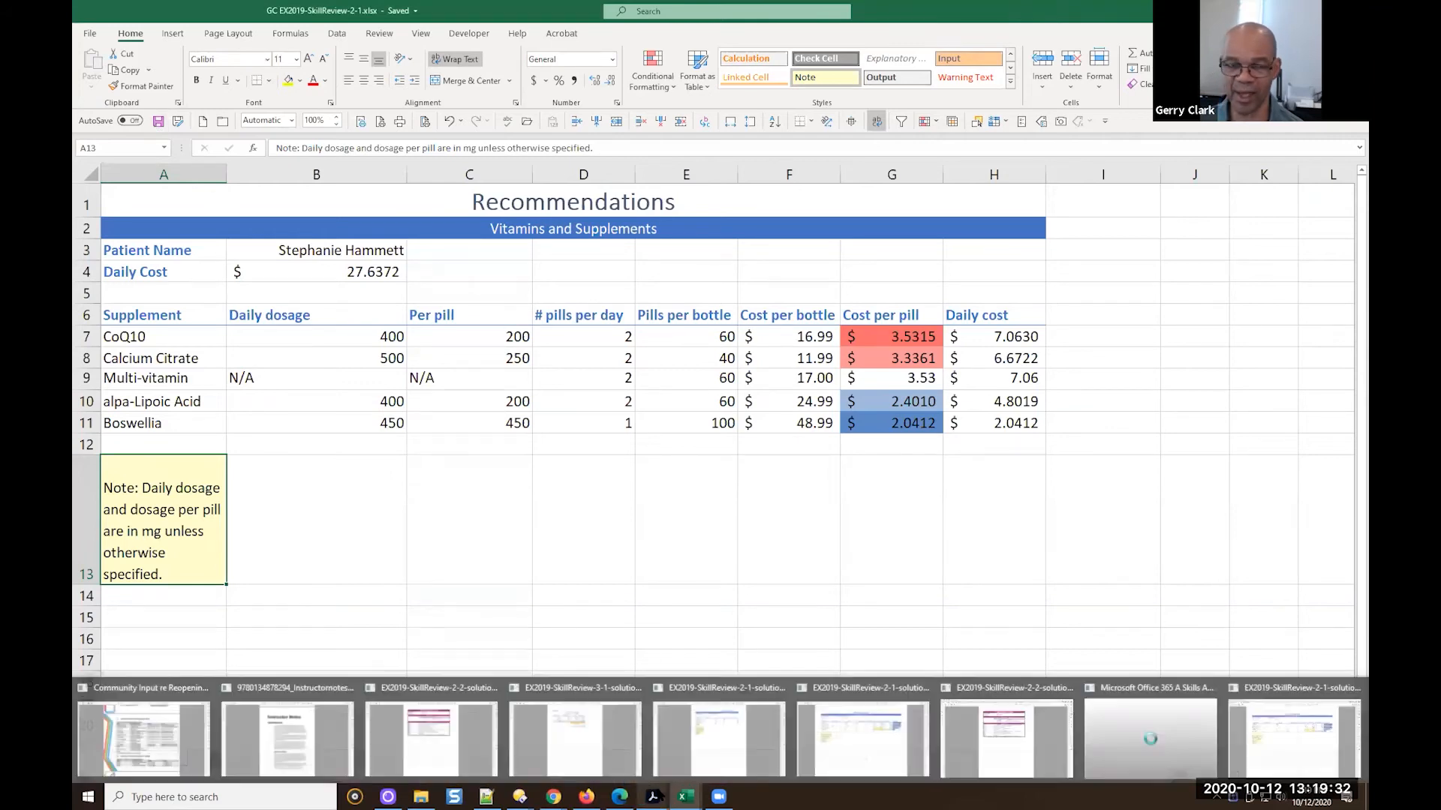
Switch to the Microsoft Office 365 textbook PDF in Acrobat and read Skill Review steps 13 to 17 on text wrapping and conditional formatting
left_click(1109, 746)
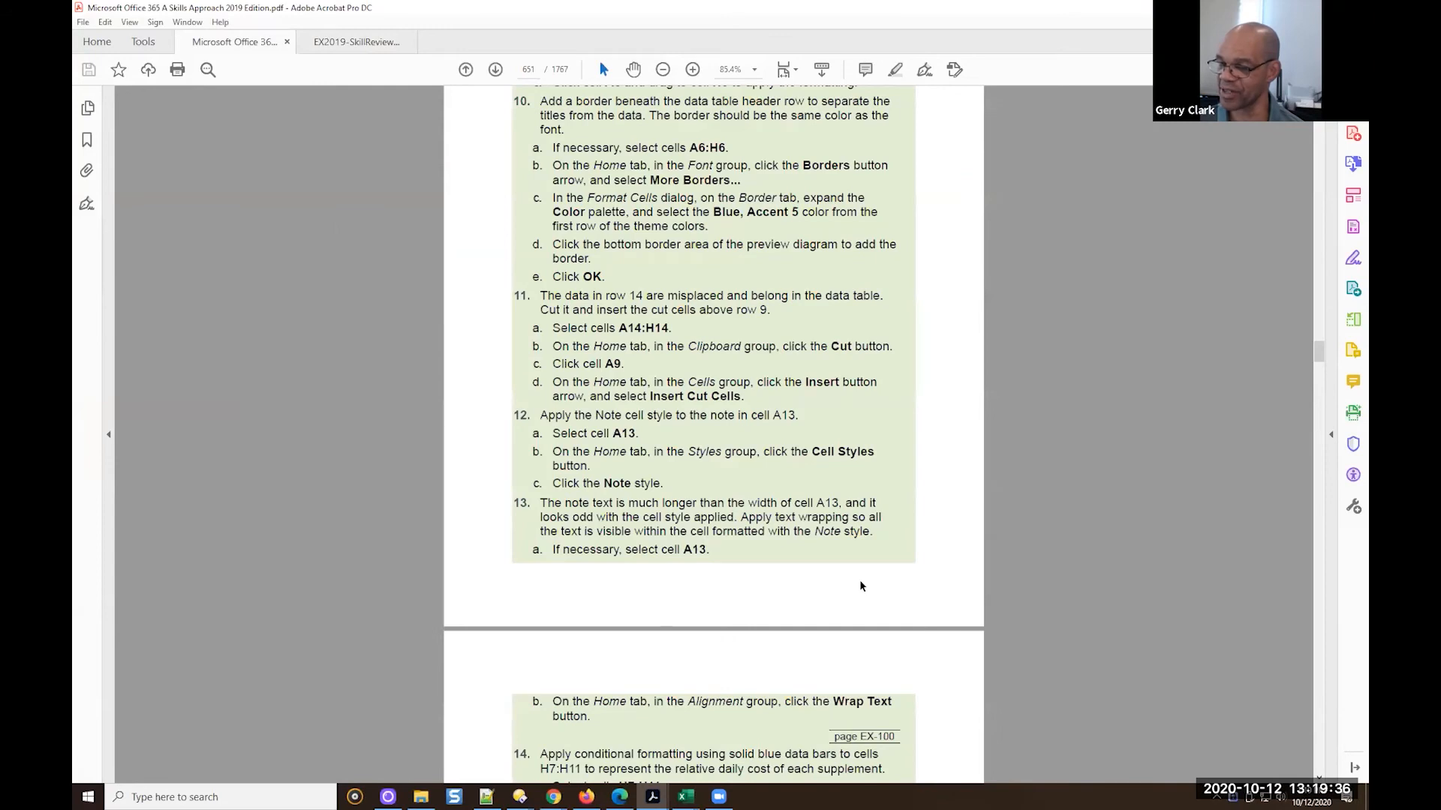
scroll(859, 586, "down", 3)
scroll(855, 586, "down", 9)
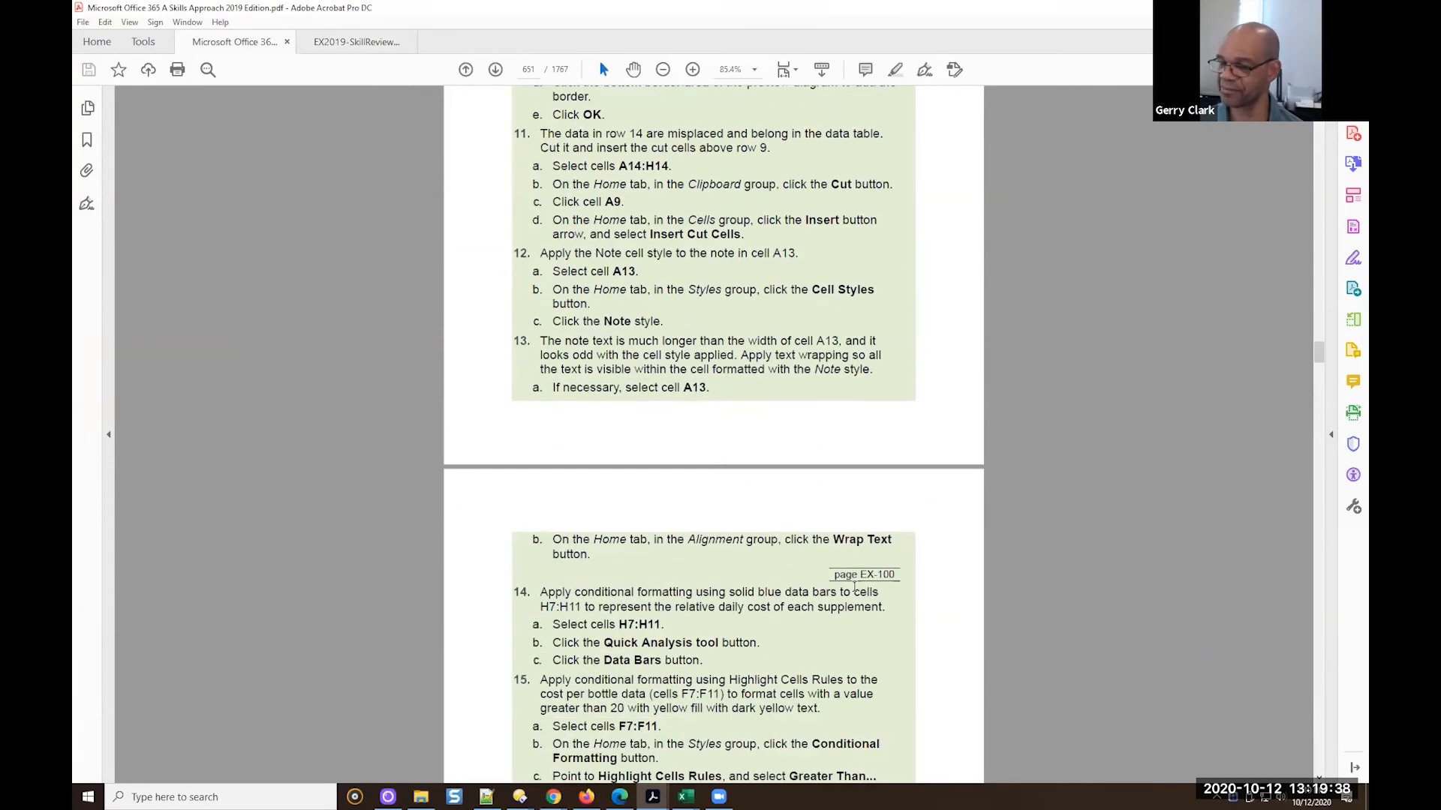
scroll(849, 589, "down", 5)
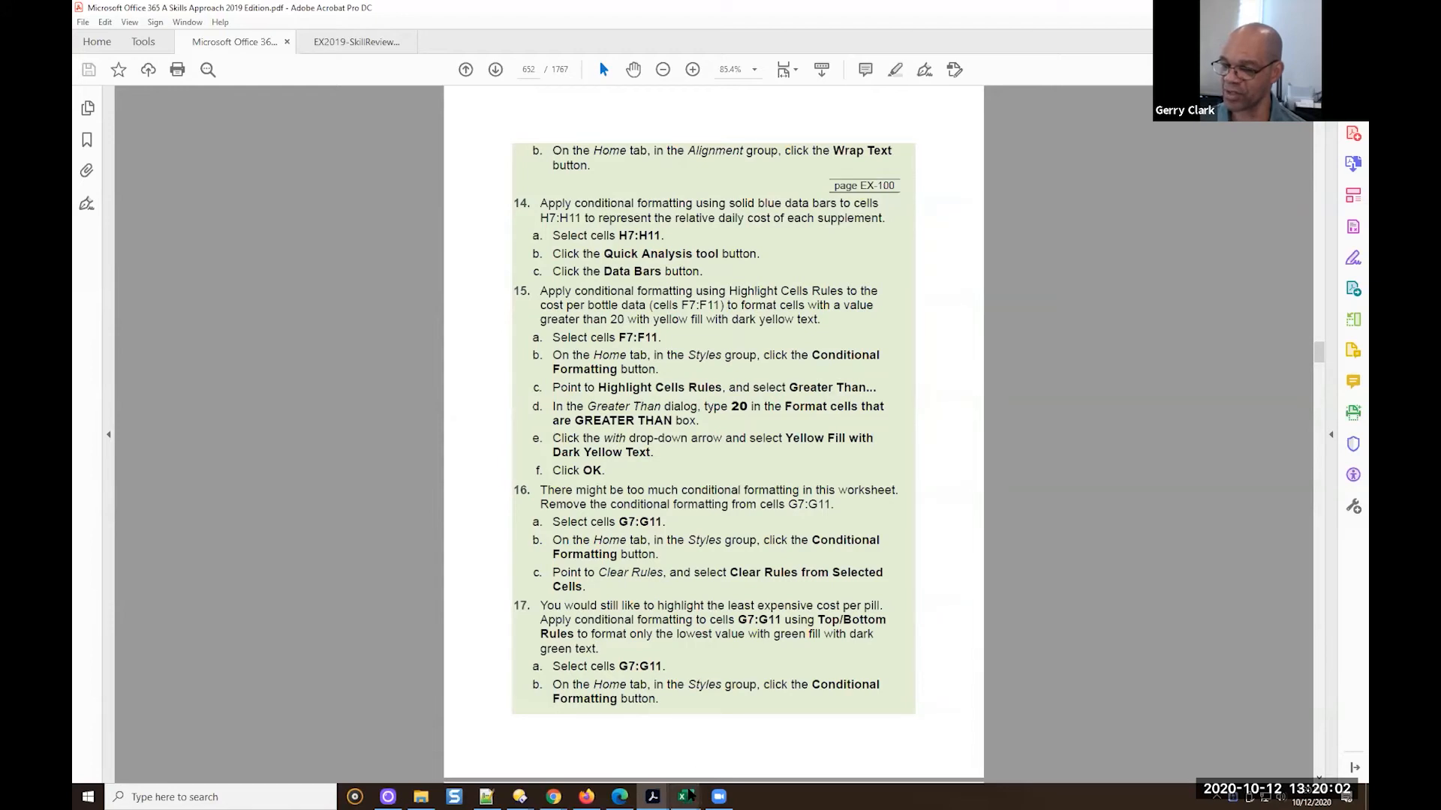
mouse_move(686, 795)
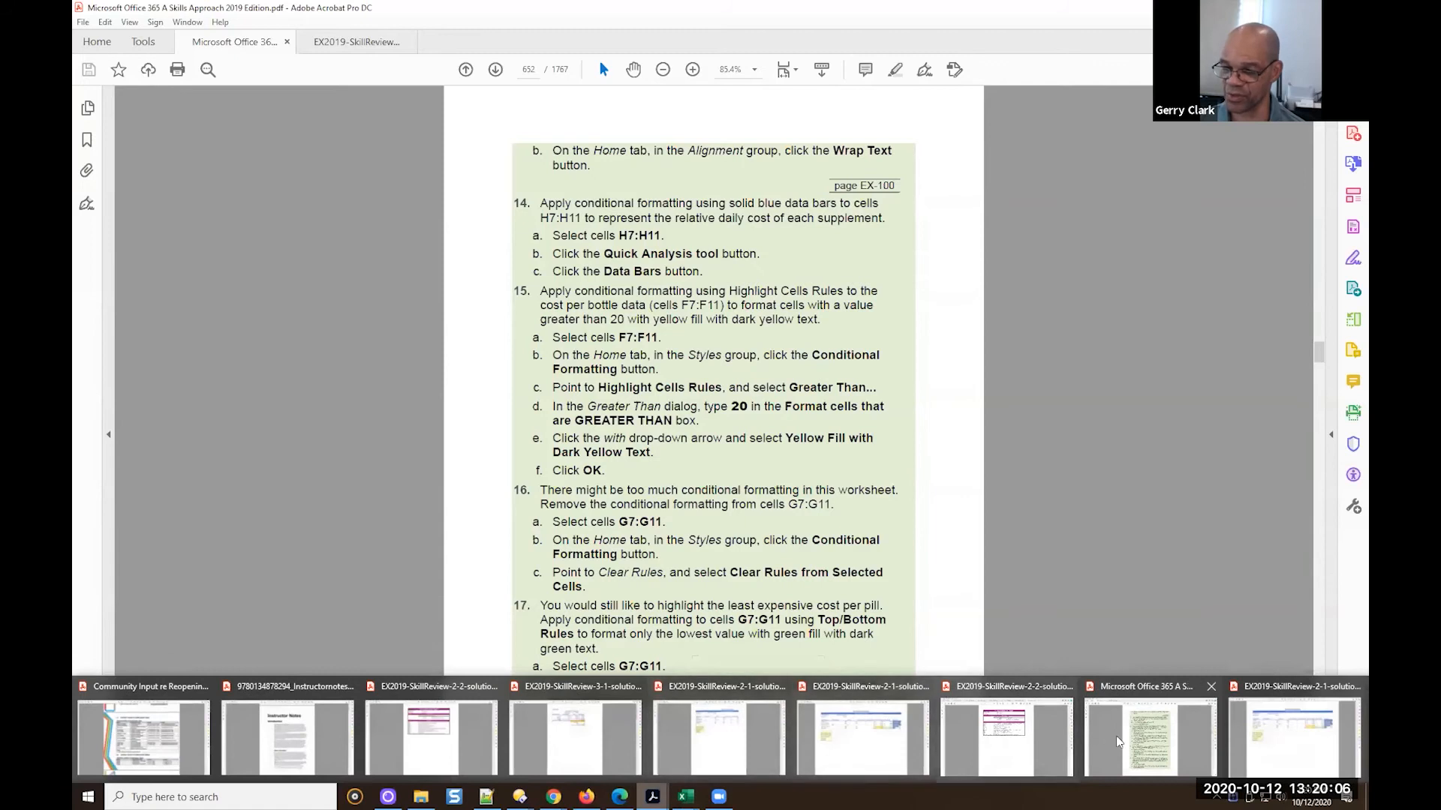
View the finished worksheet in the EX2019-SkillReview-2-1 solution PDF and return to the Excel workbook GC EX2019-SkillReview-2-1
left_click(1293, 738)
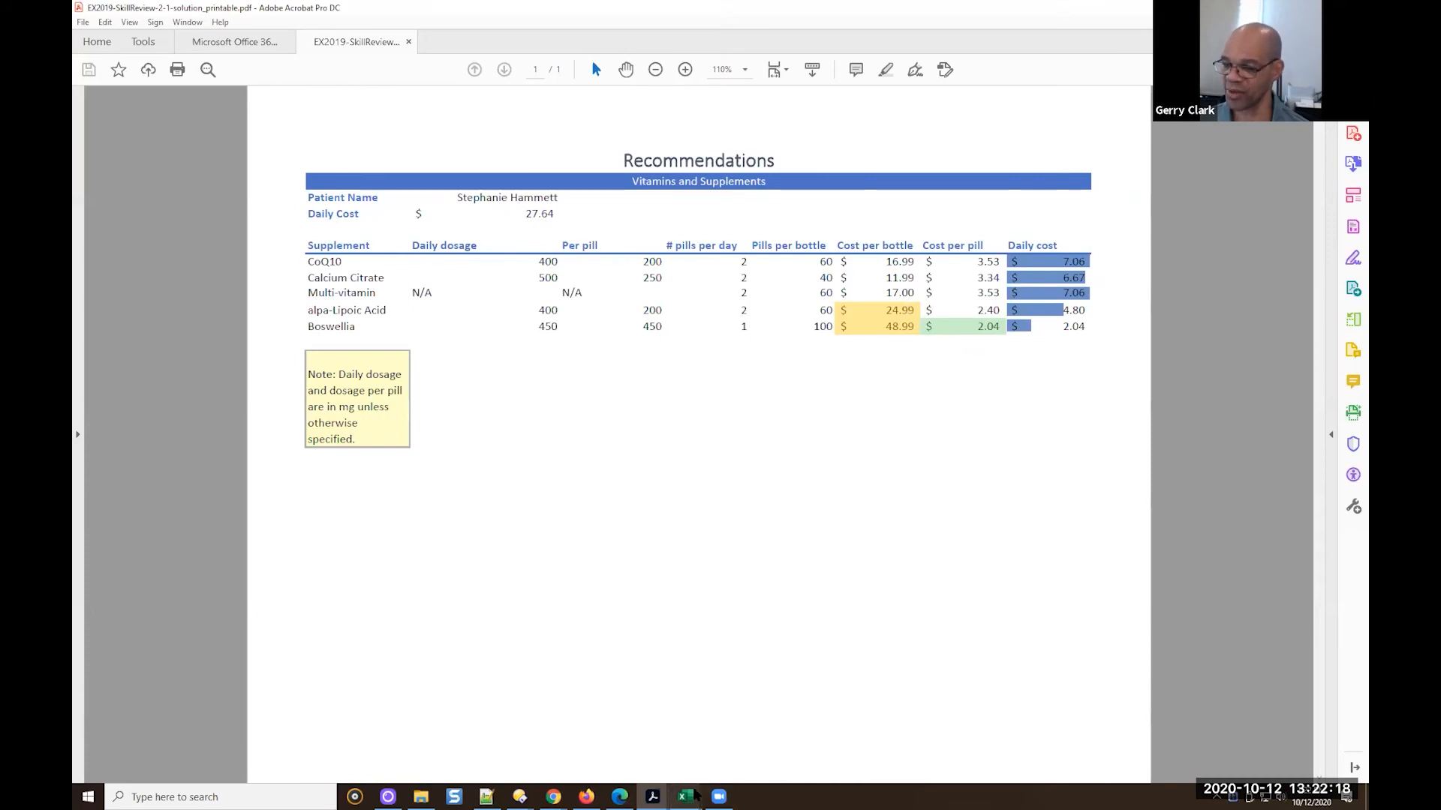
mouse_move(694, 794)
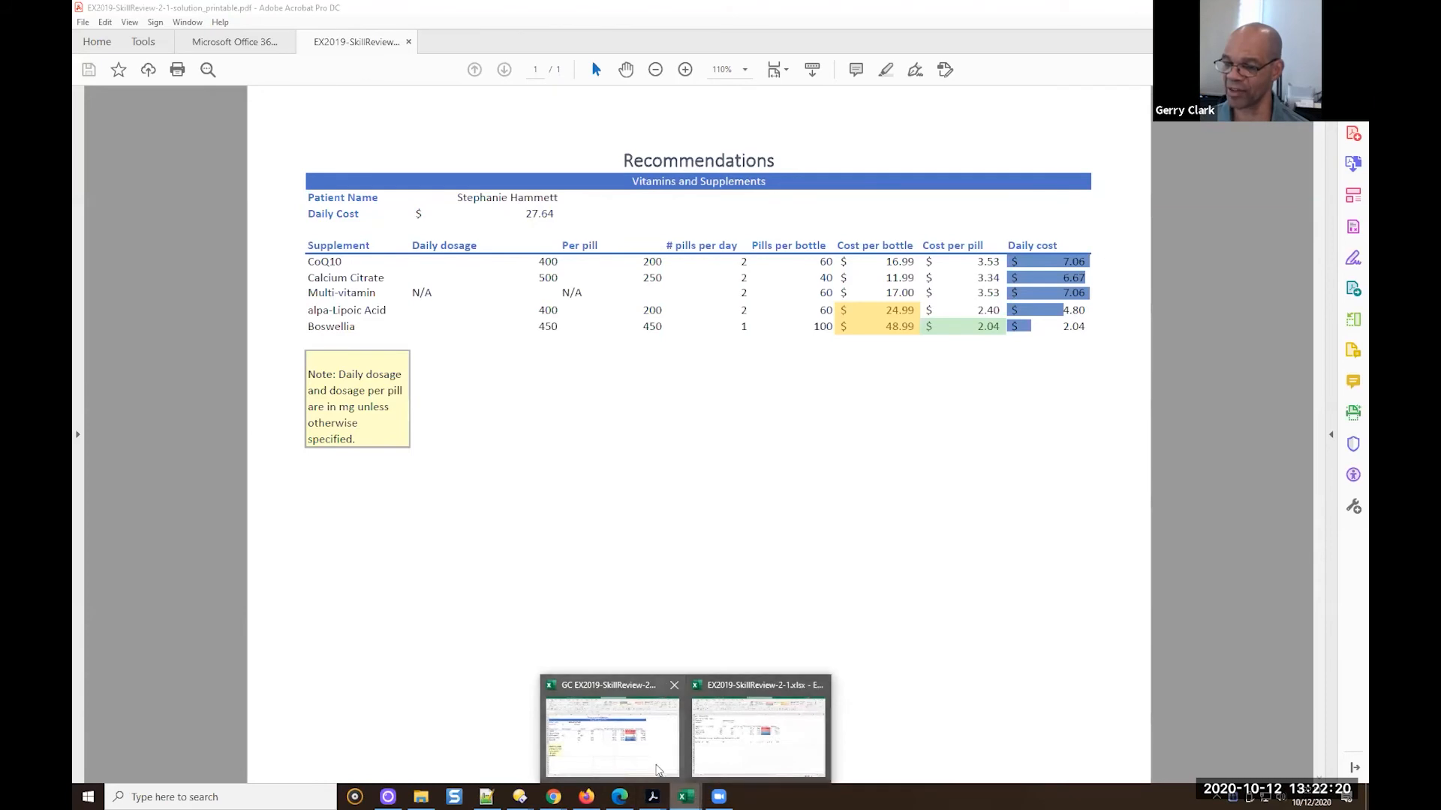
left_click(656, 769)
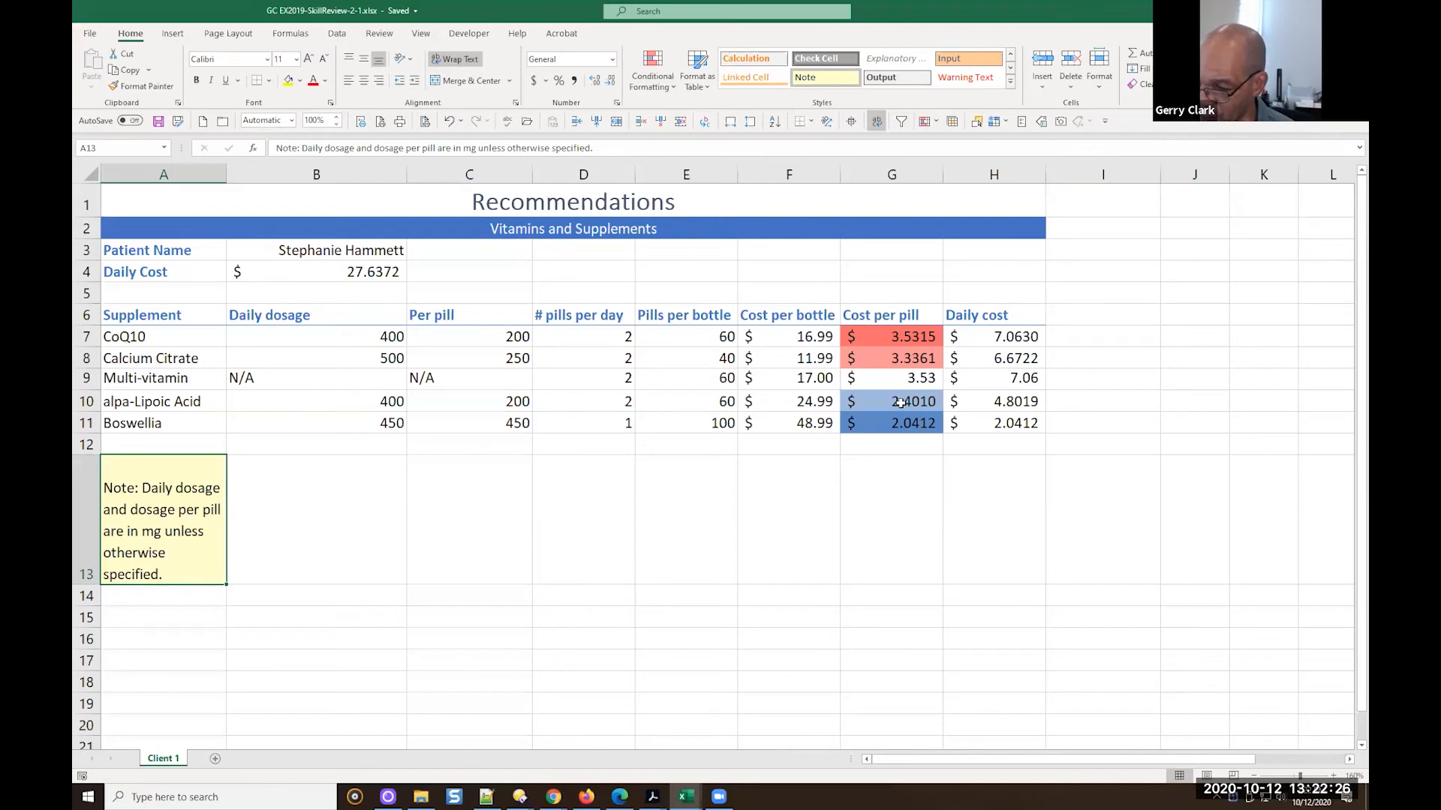
Add solid blue data bars to the Daily cost cells H7:H11, undo them, and reapply data bars using Quick Analysis
left_click(972, 336)
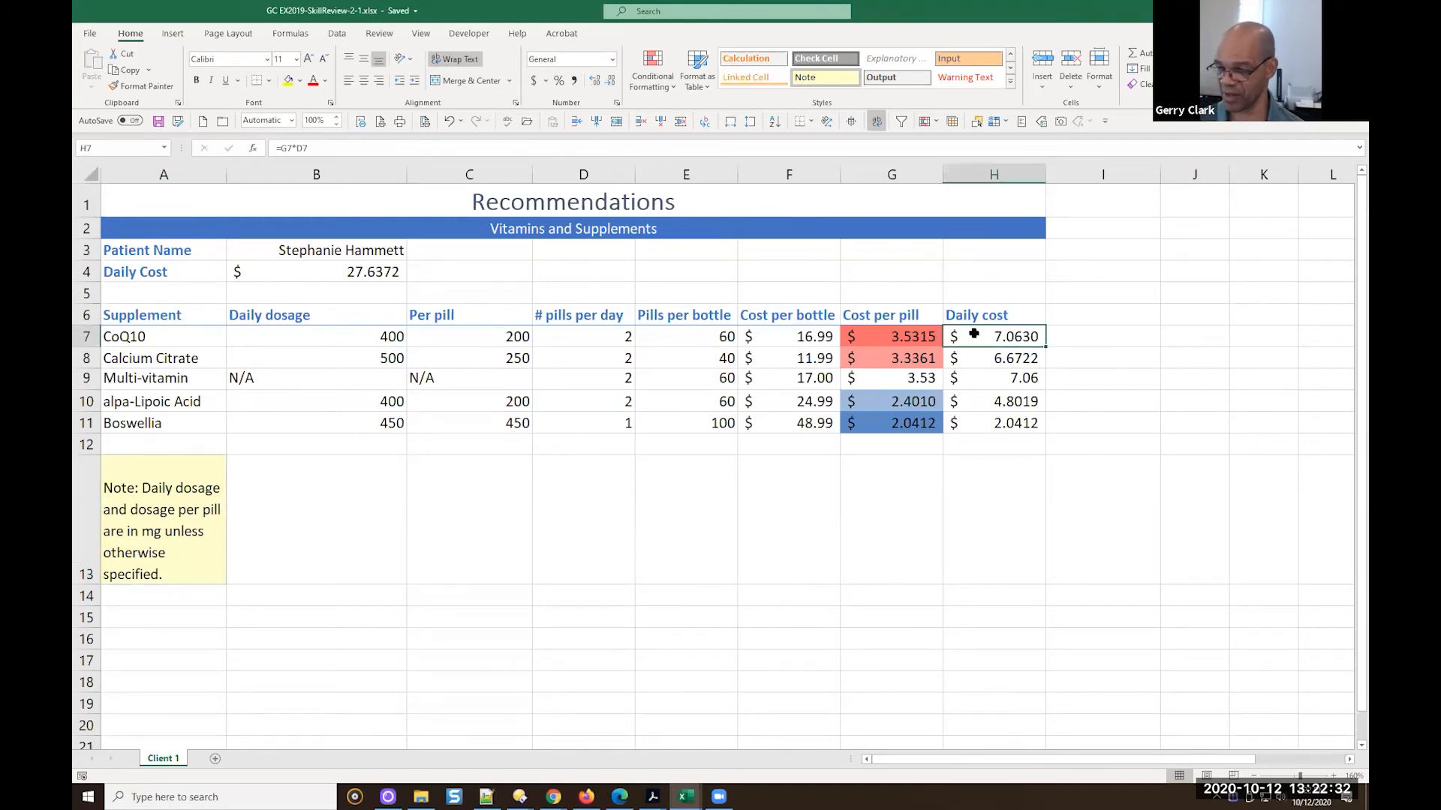
left_click(990, 423, "shift")
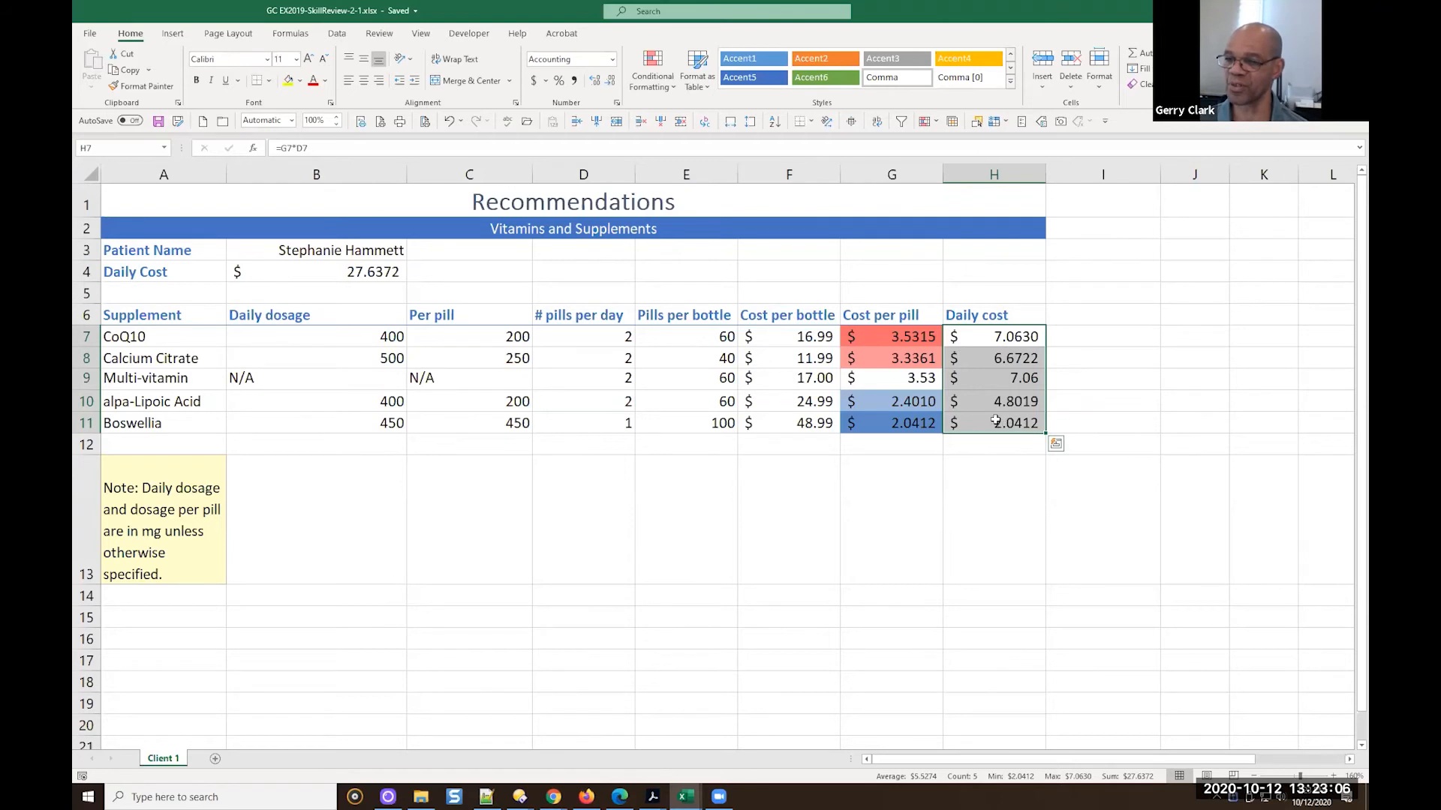
left_click(655, 92)
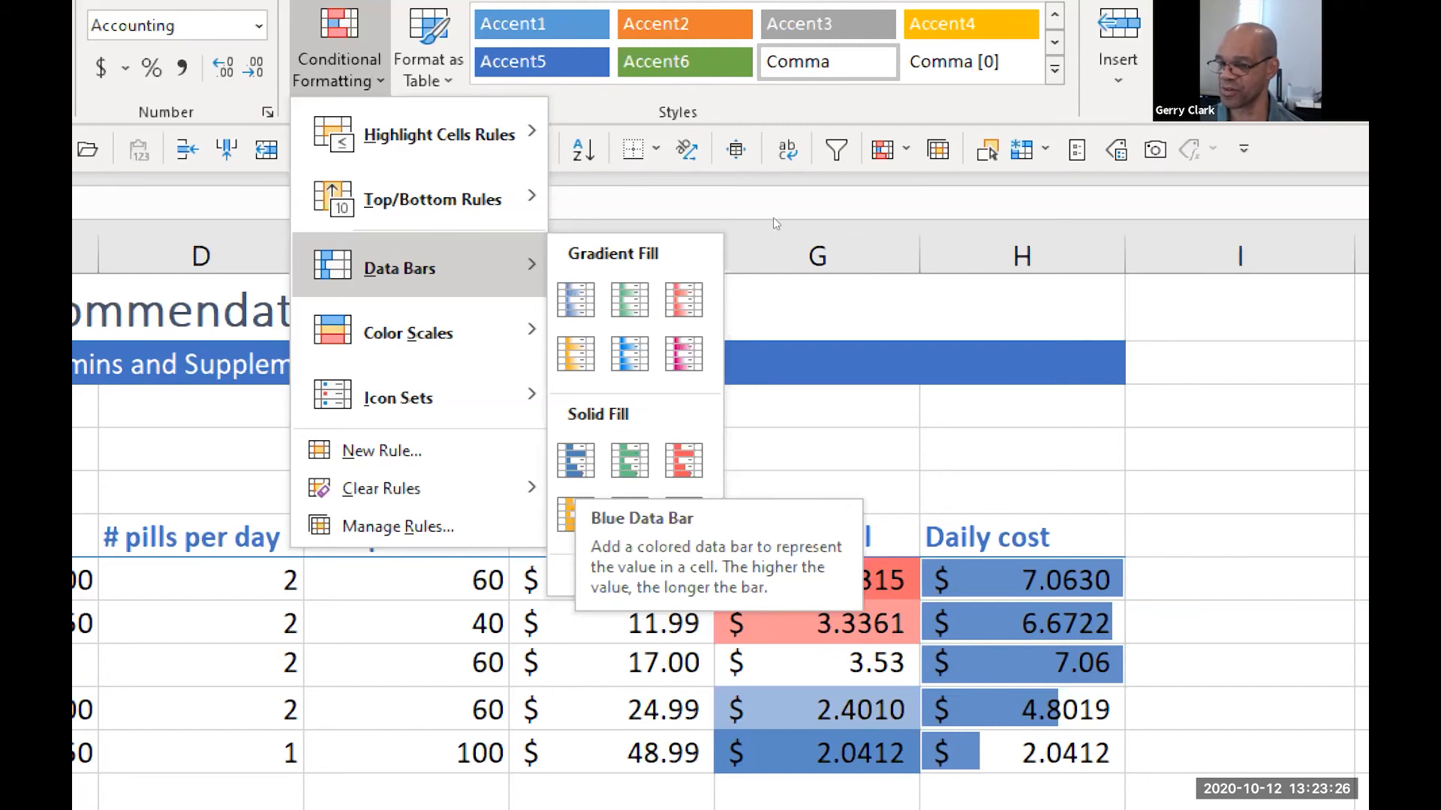
left_click(771, 286)
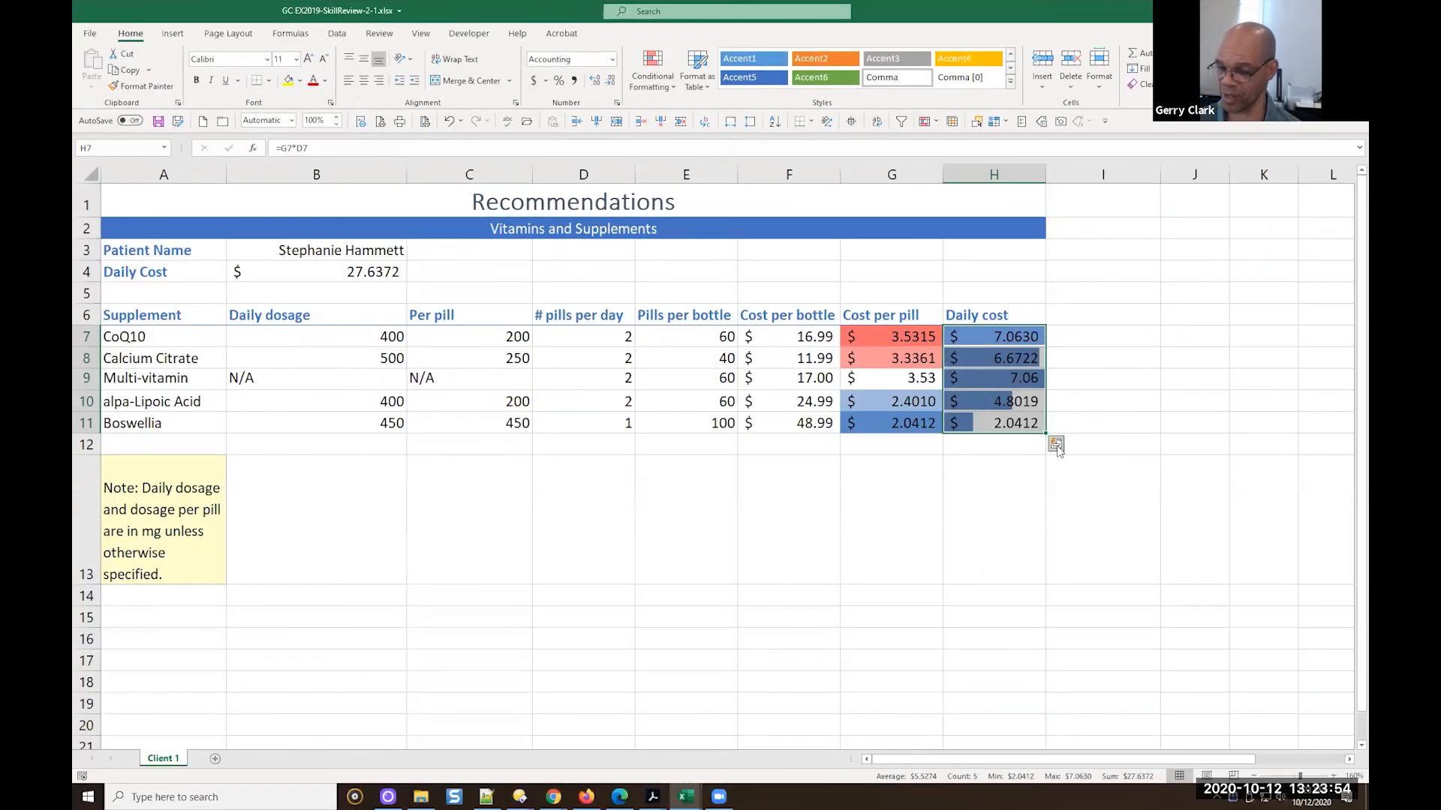
key("ctrl+z")
left_click(1056, 447)
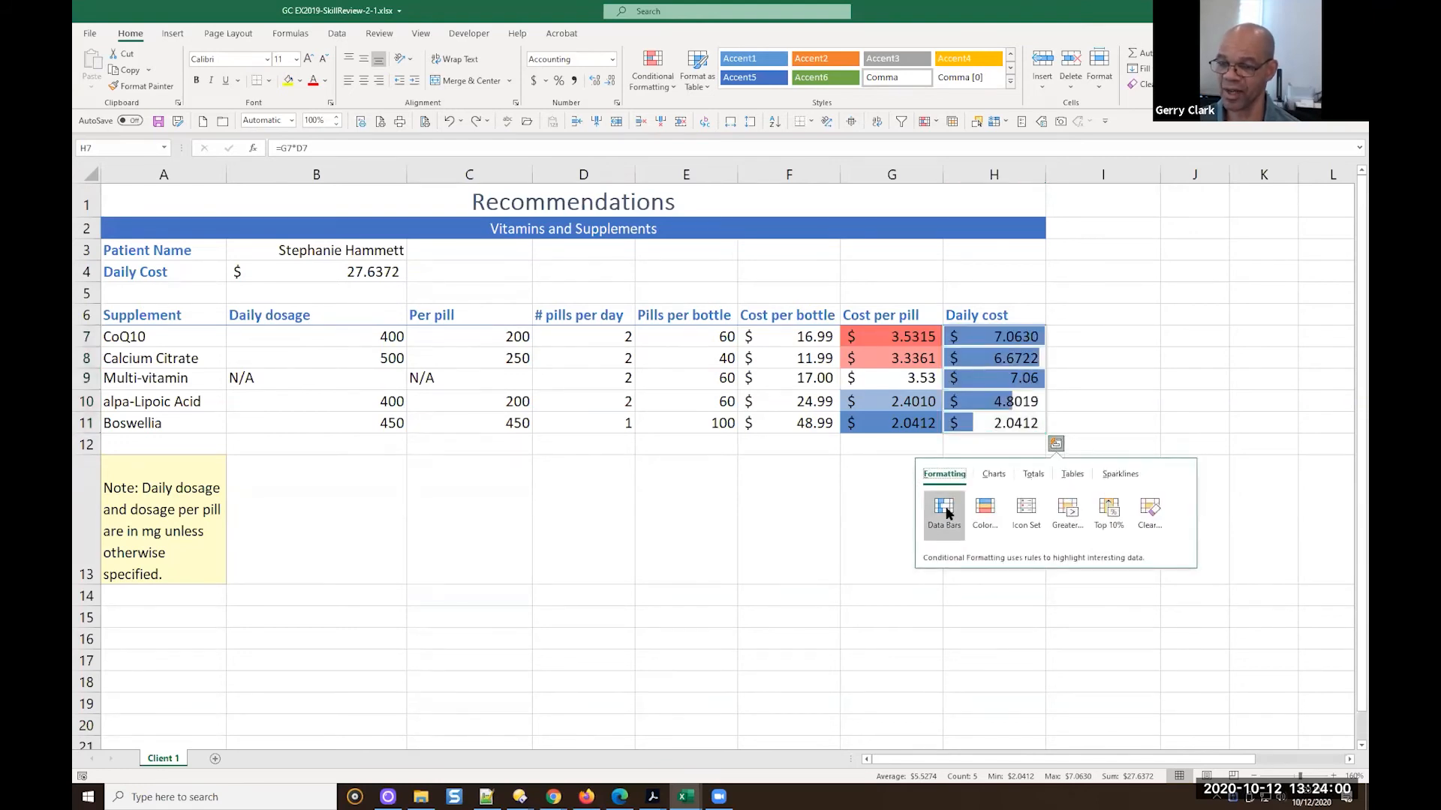
left_click(945, 510)
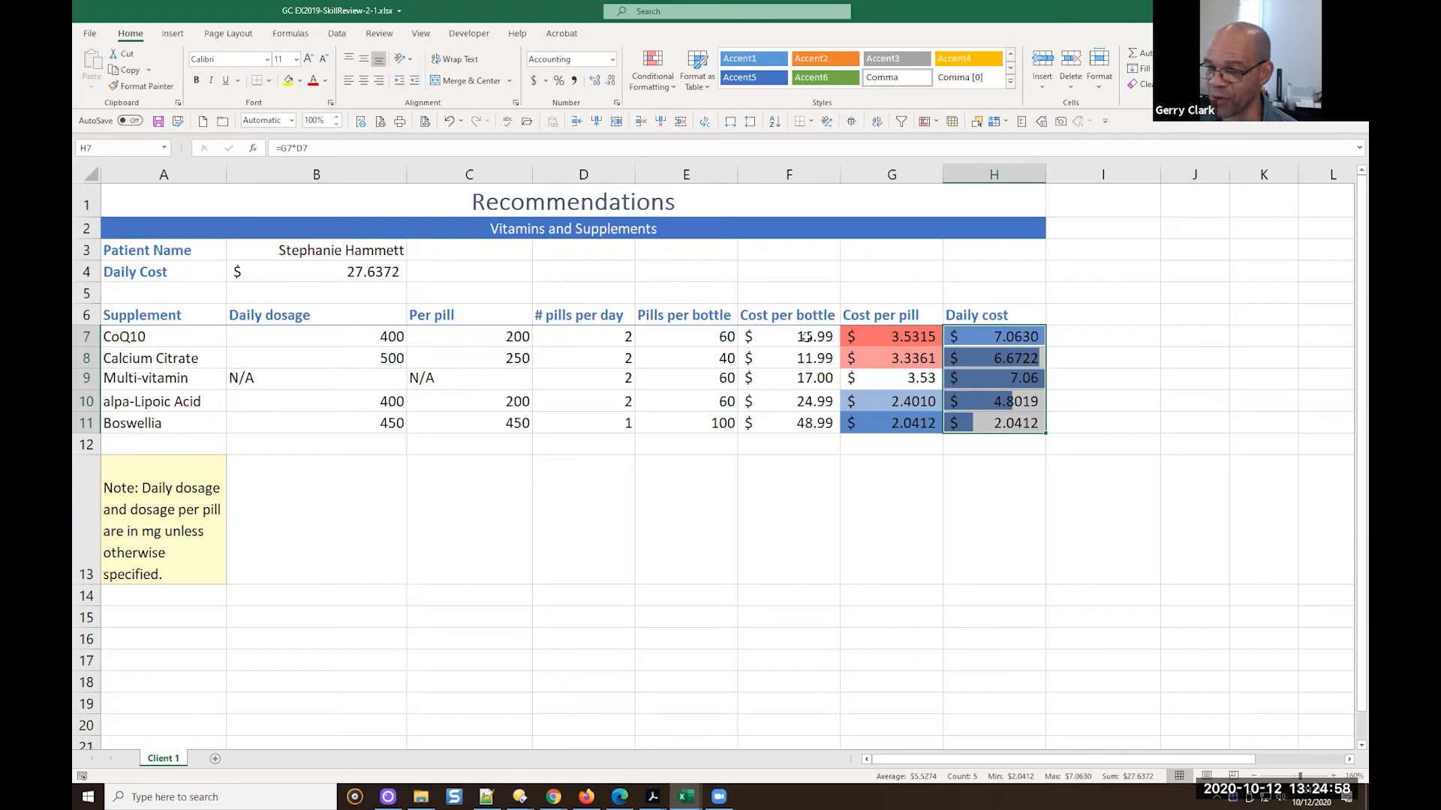
Start a Greater Than highlight rule on the Cost per bottle cells F7:F11 with a threshold of 20
left_click(806, 337)
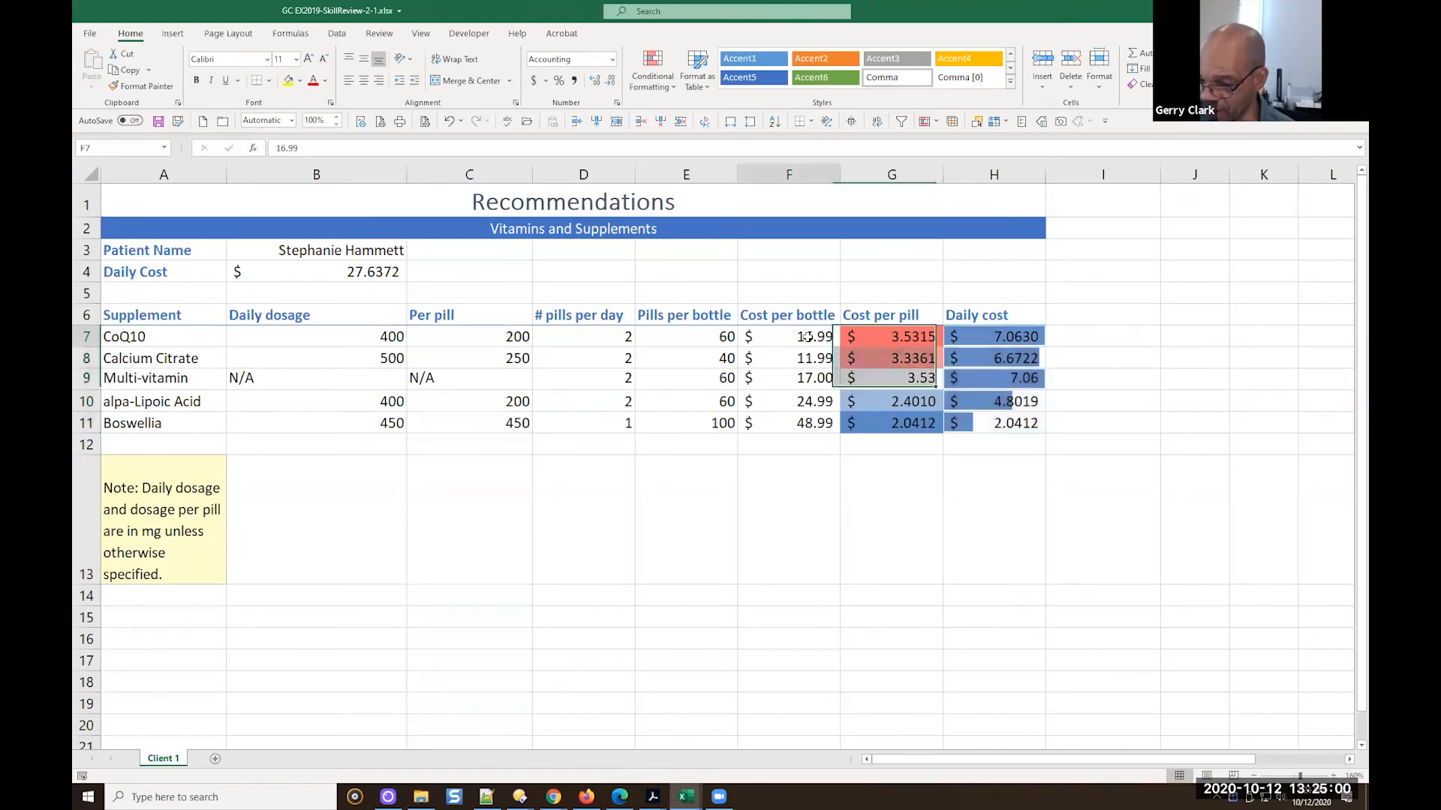
left_click(807, 422, "shift")
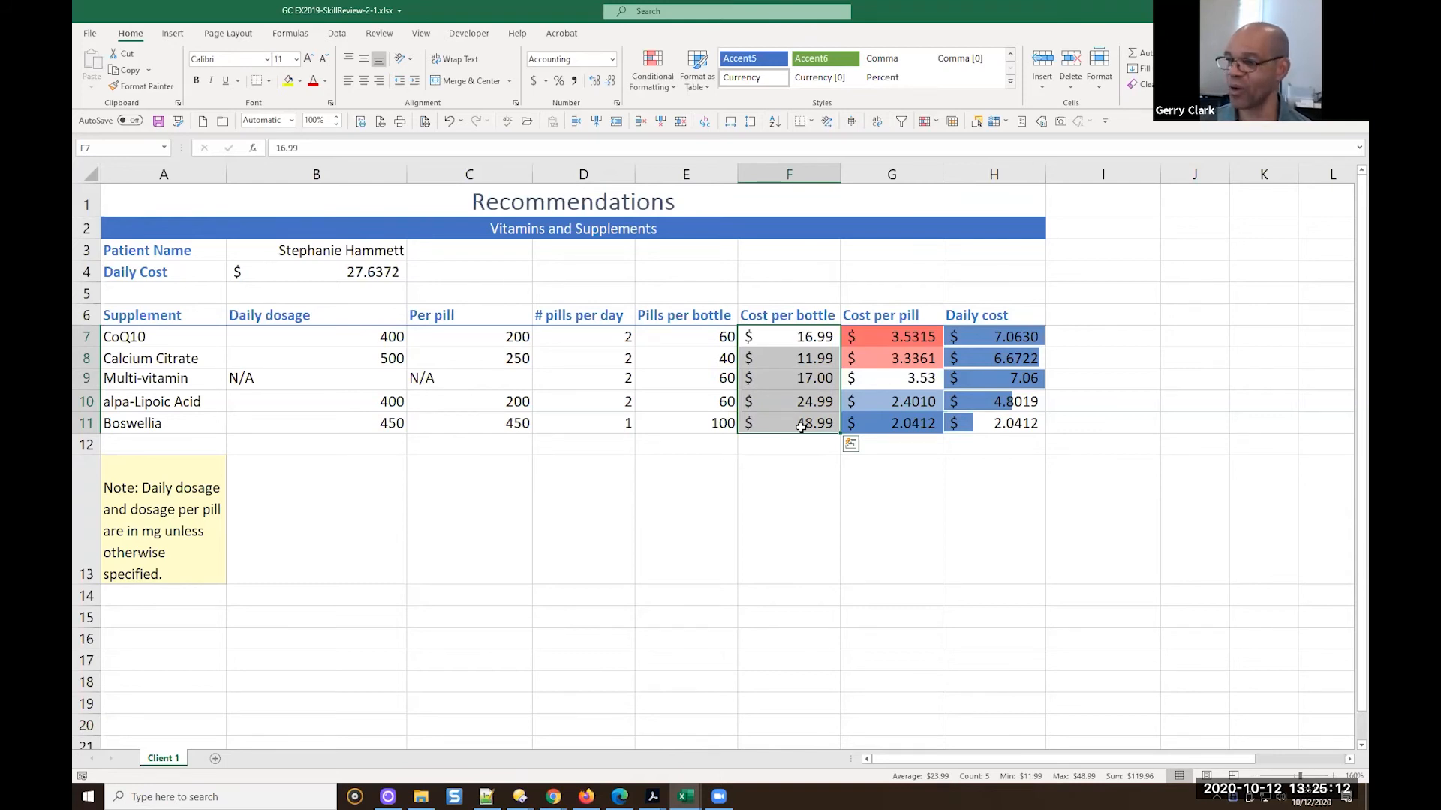
left_click(656, 94)
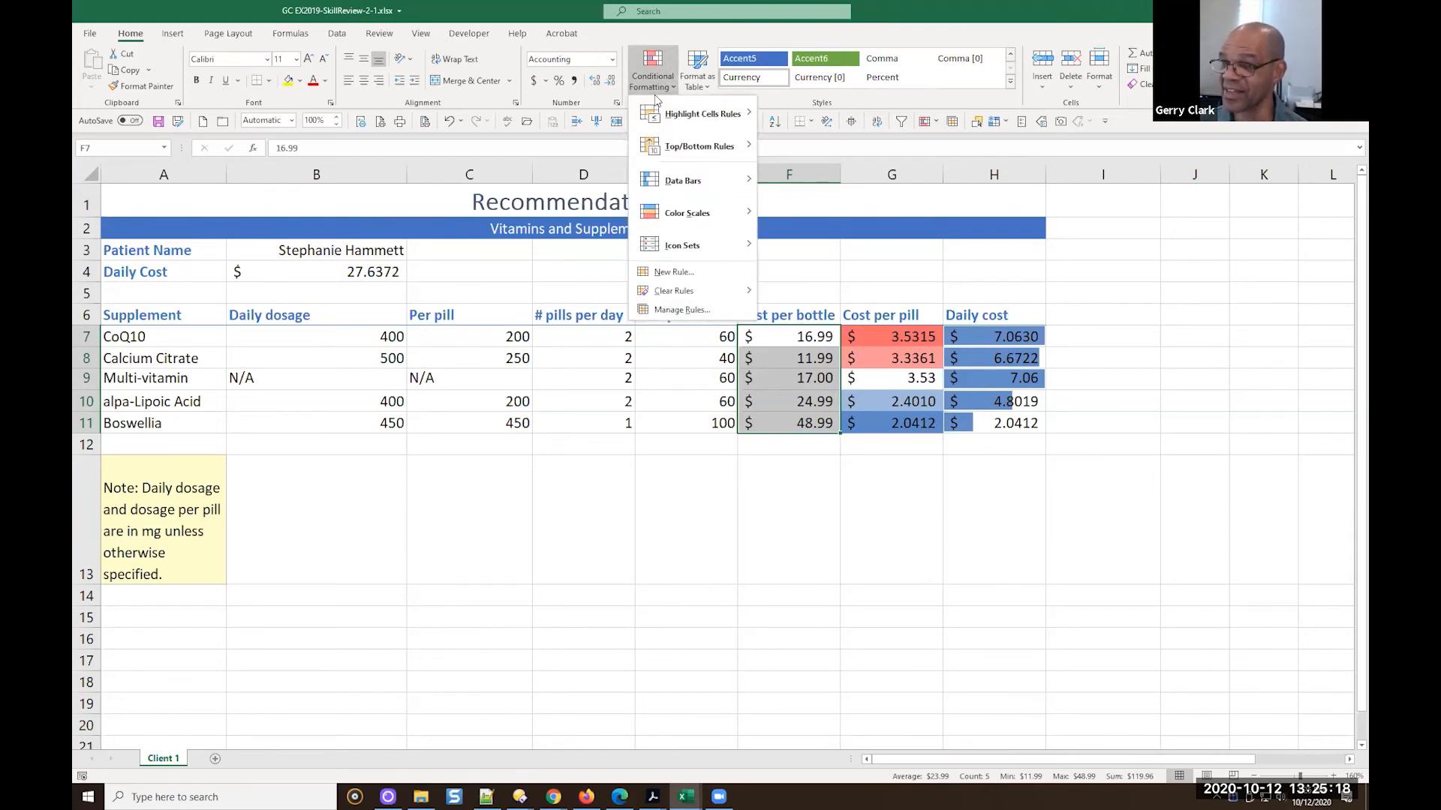
mouse_move(657, 123)
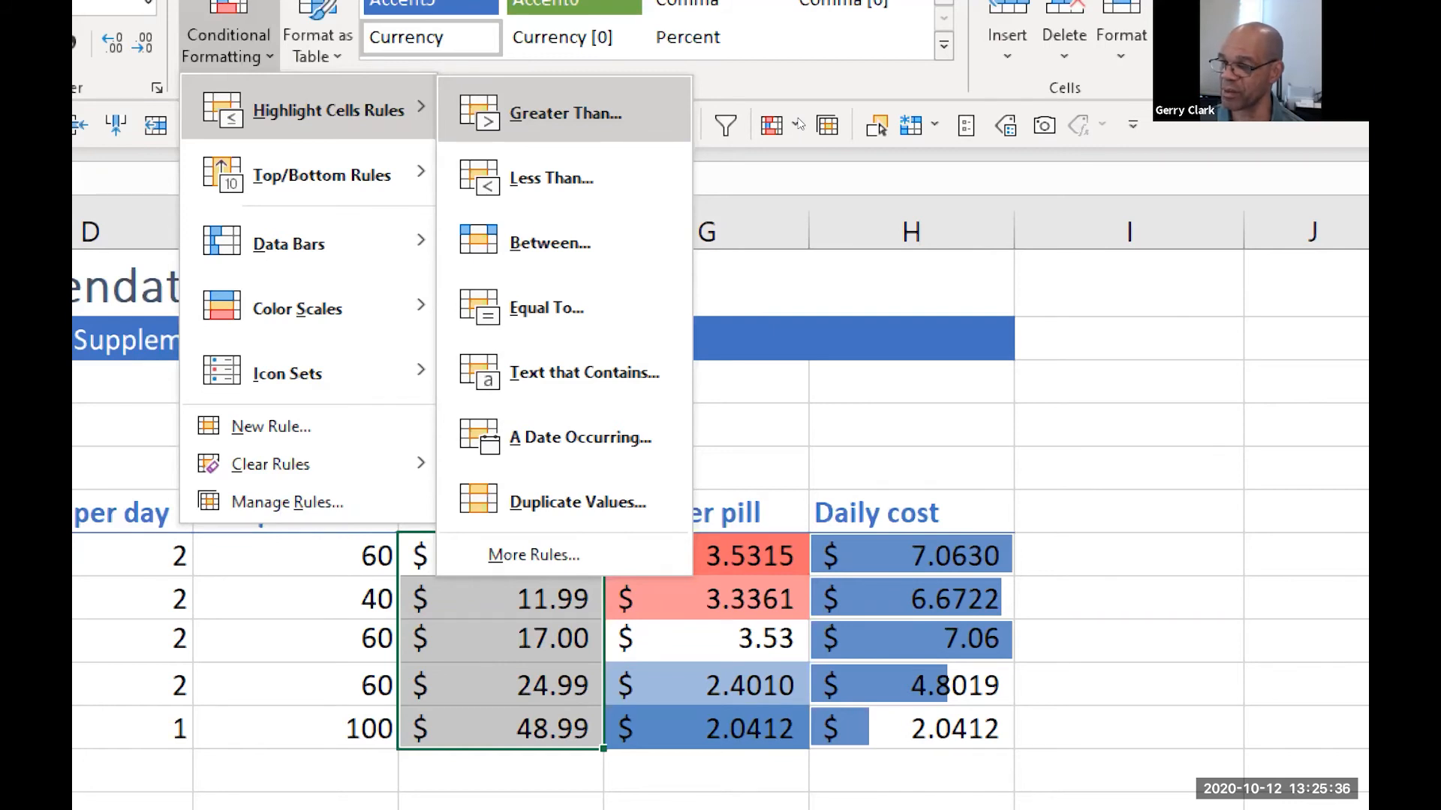
key("Return")
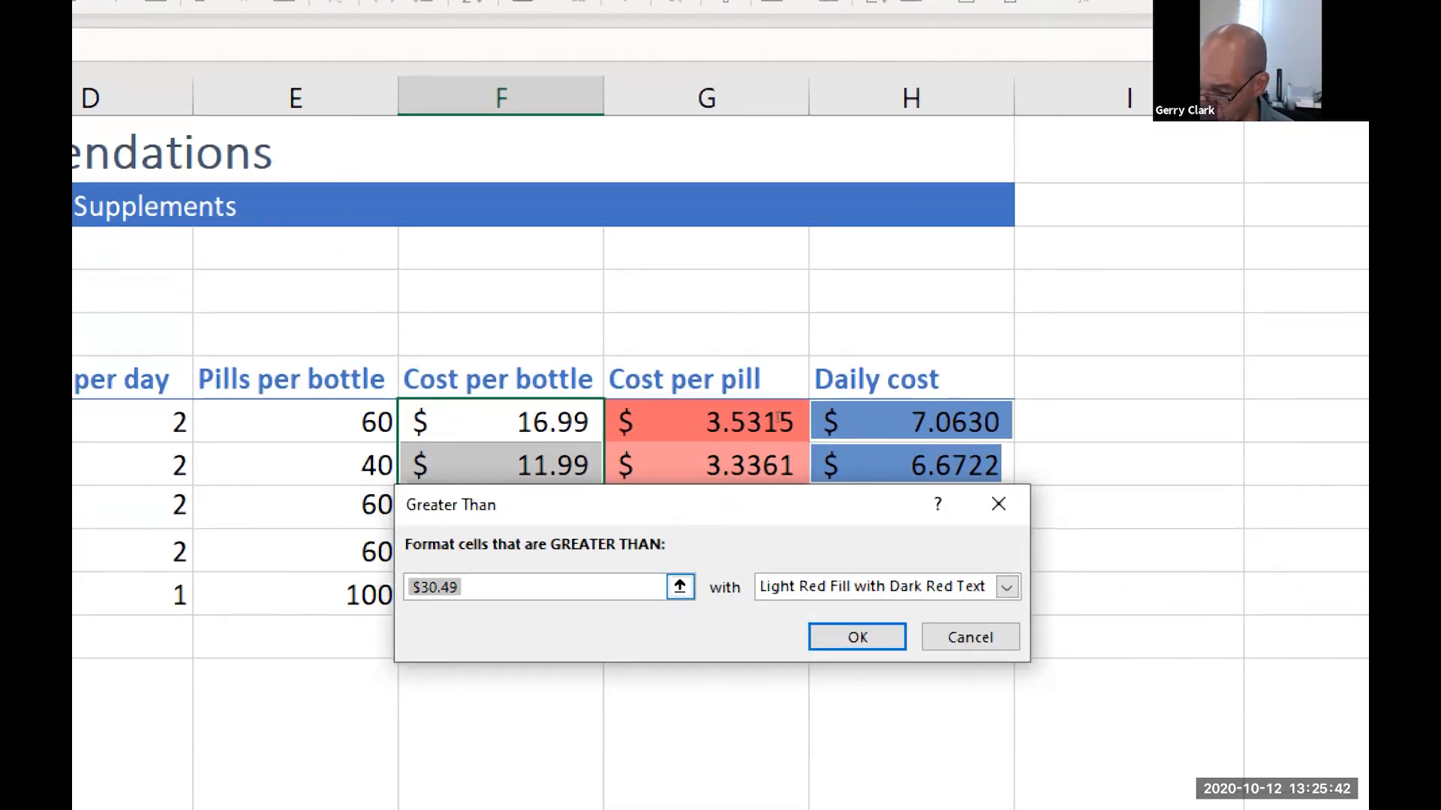
type("20")
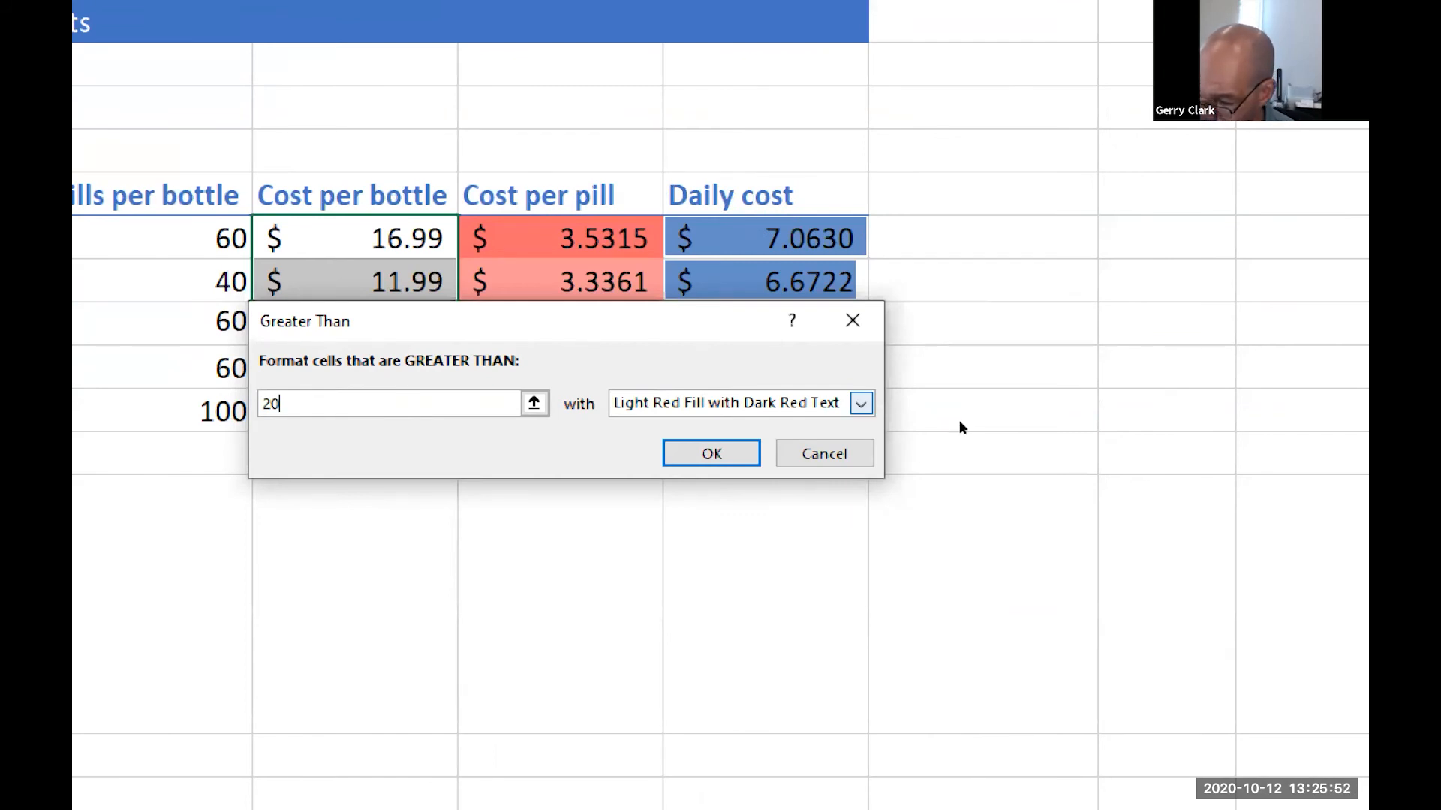
Set the highlight rule's format to Yellow Fill with Dark Yellow Text and apply it to the Cost per bottle cells
key("Tab")
key("alt+Down")
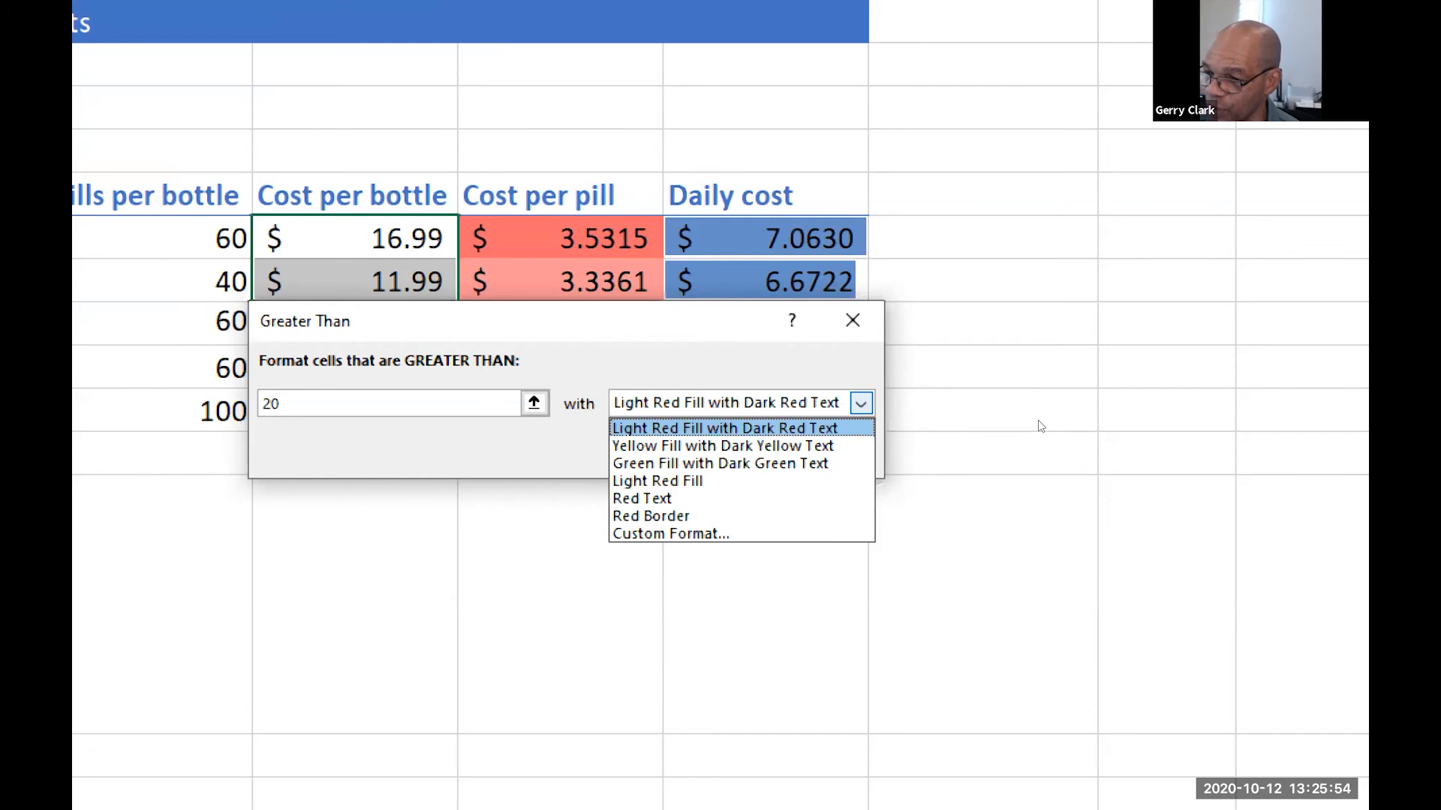
key("Down")
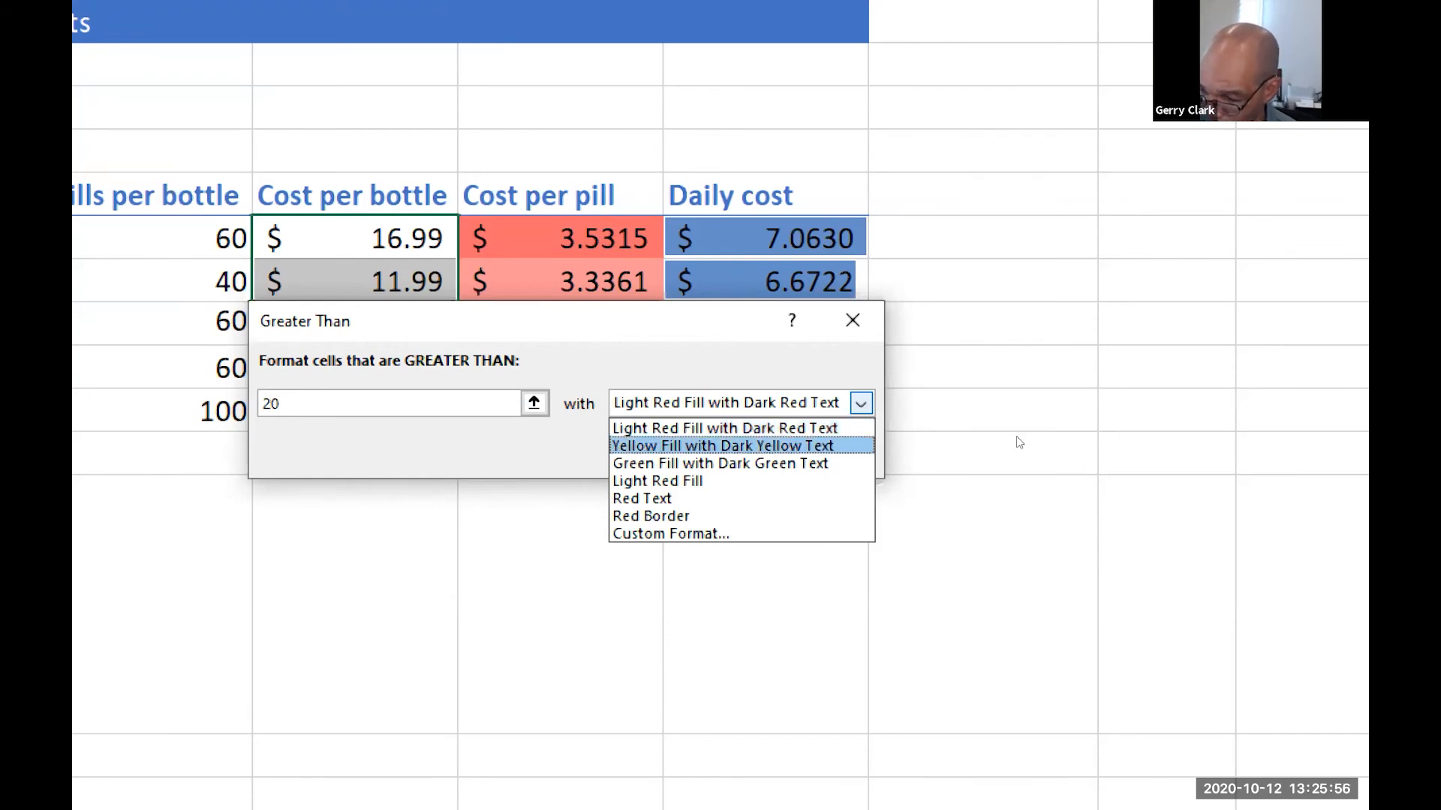
key("Down")
key("Down")
key("Down")
key("Down")
key("Down")
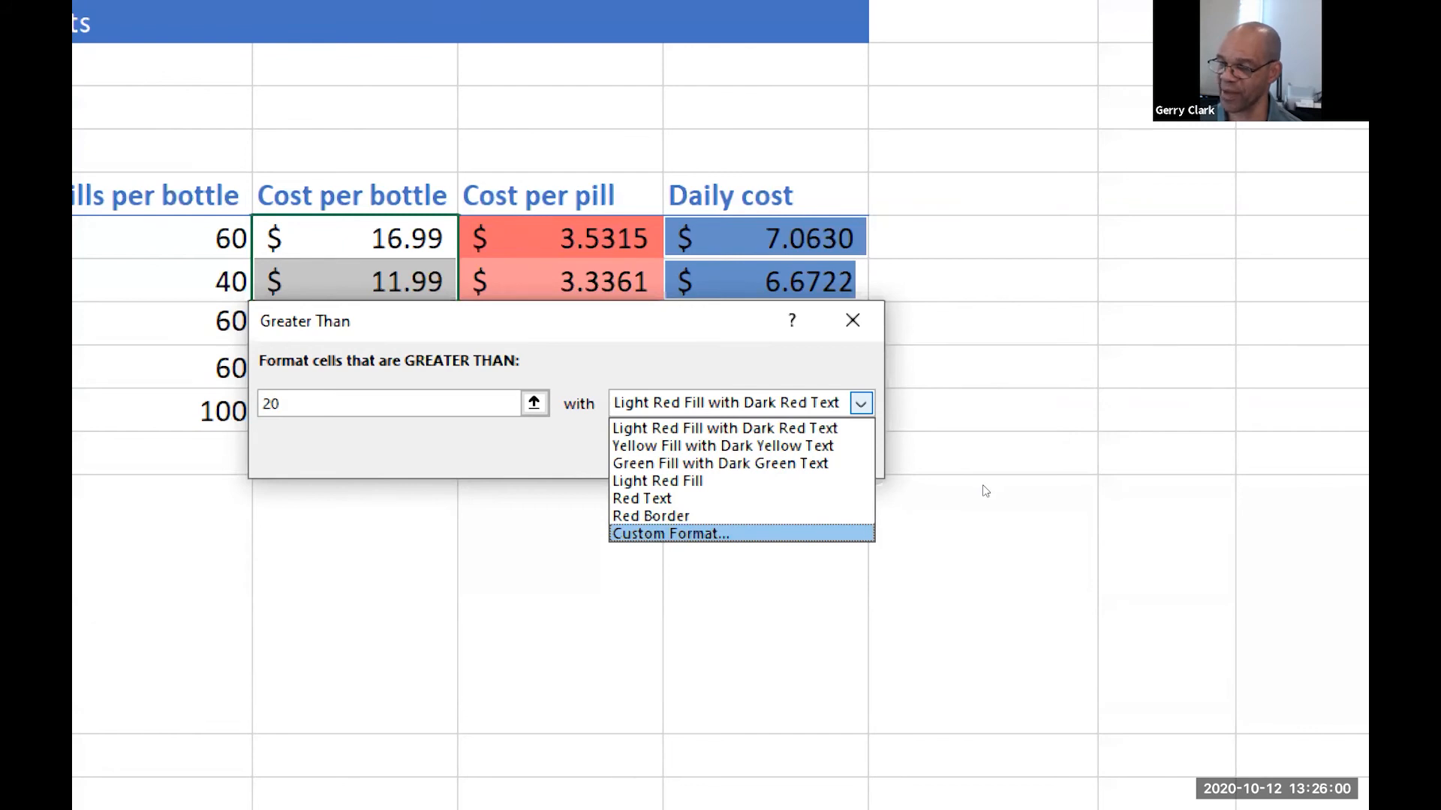
key("Home")
key("Down")
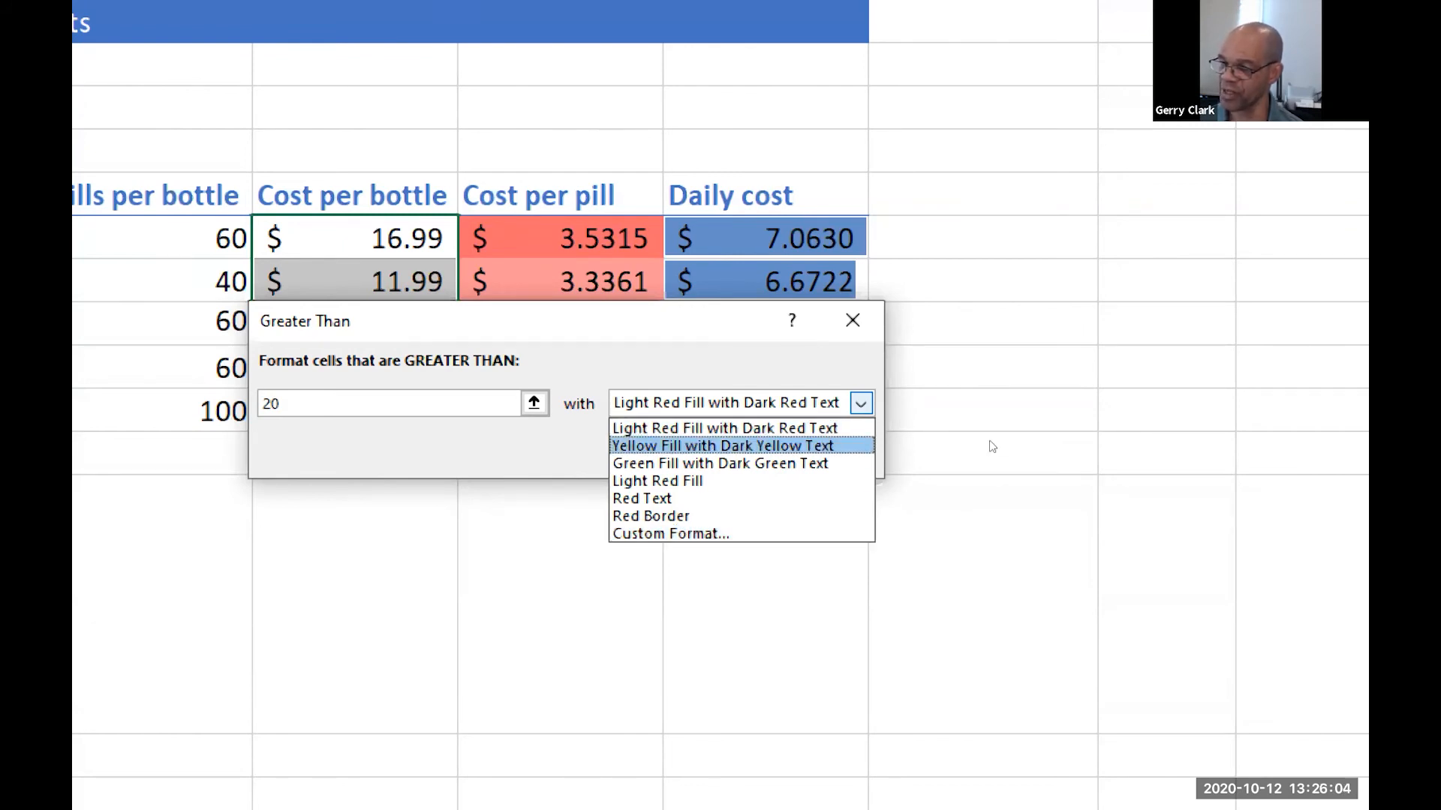
key("Return")
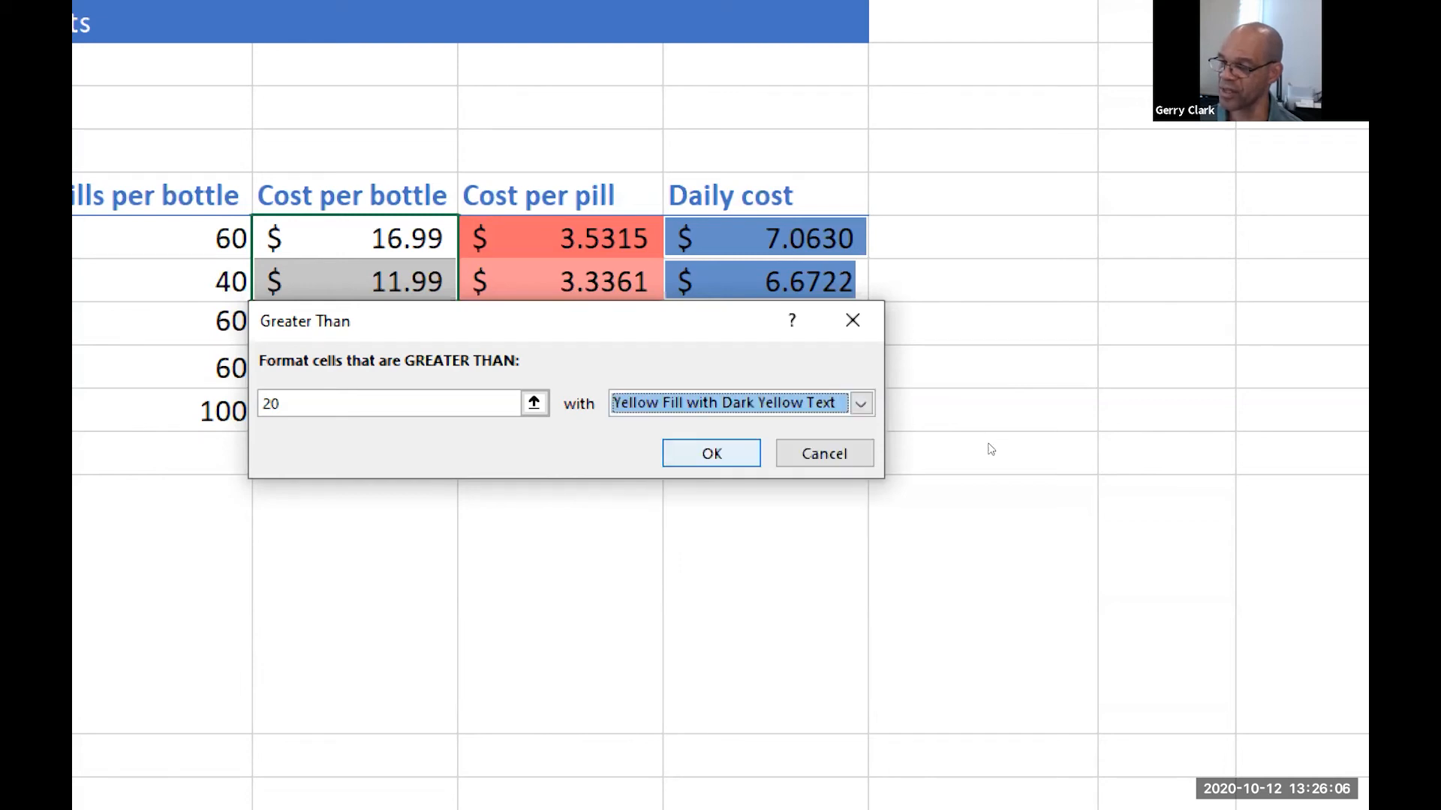
key("Return")
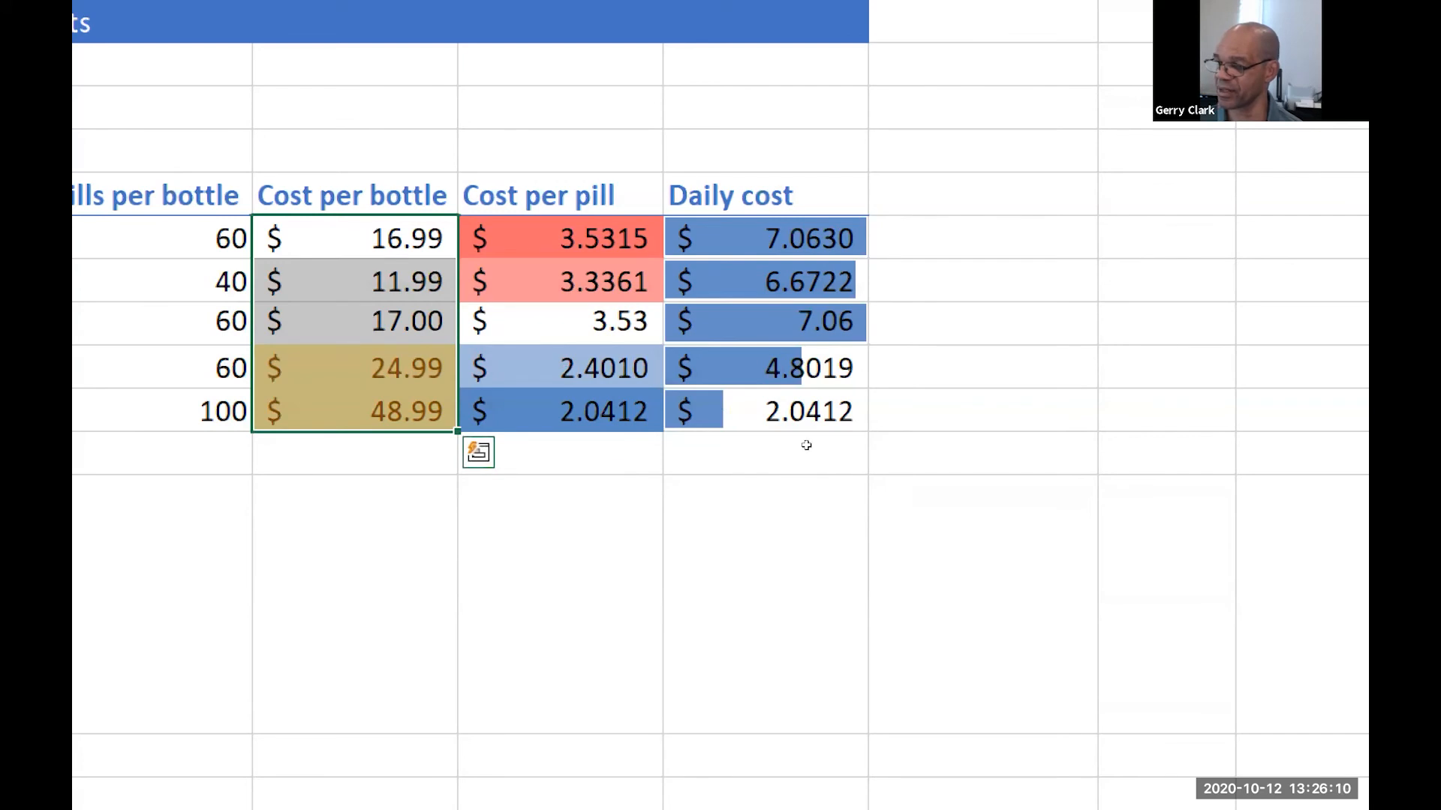
Test the highlight rule by entering 20 and 21 as the Calcium Citrate cost per bottle, and undo both entries
key("ctrl+Down")
key("Down")
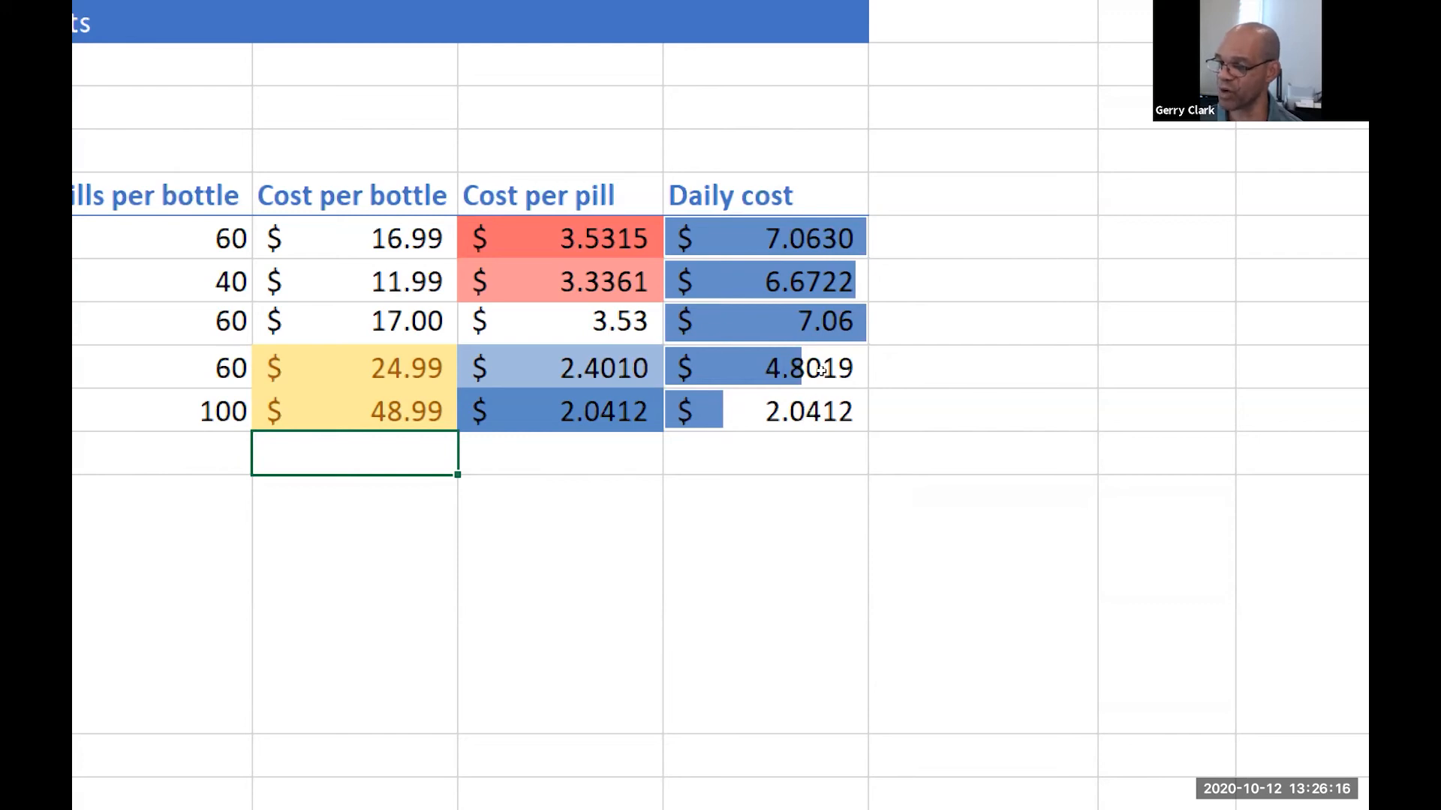
key("Up")
key("Up")
key("Up")
key("Up")
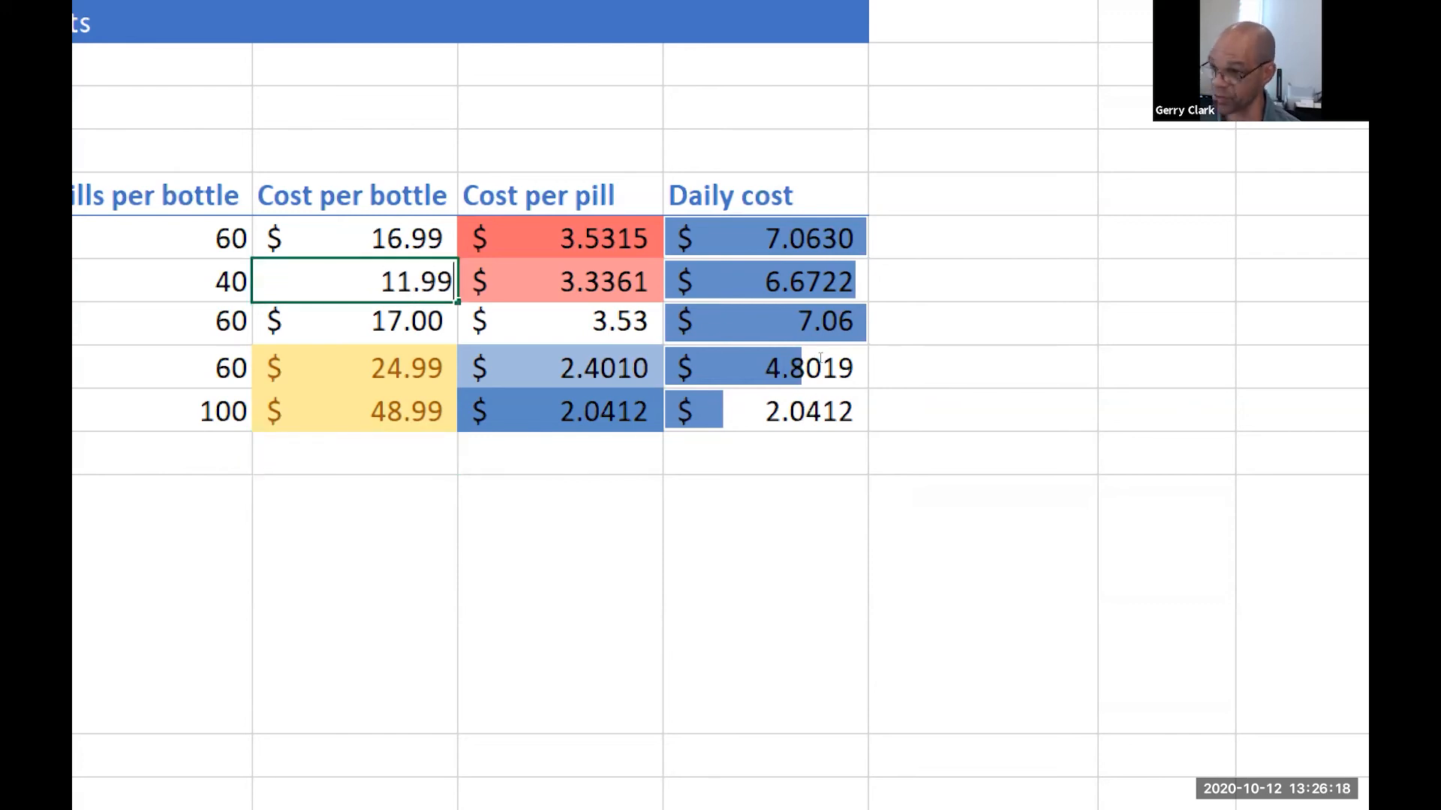
type("20")
key("Return")
key("Up")
type("21")
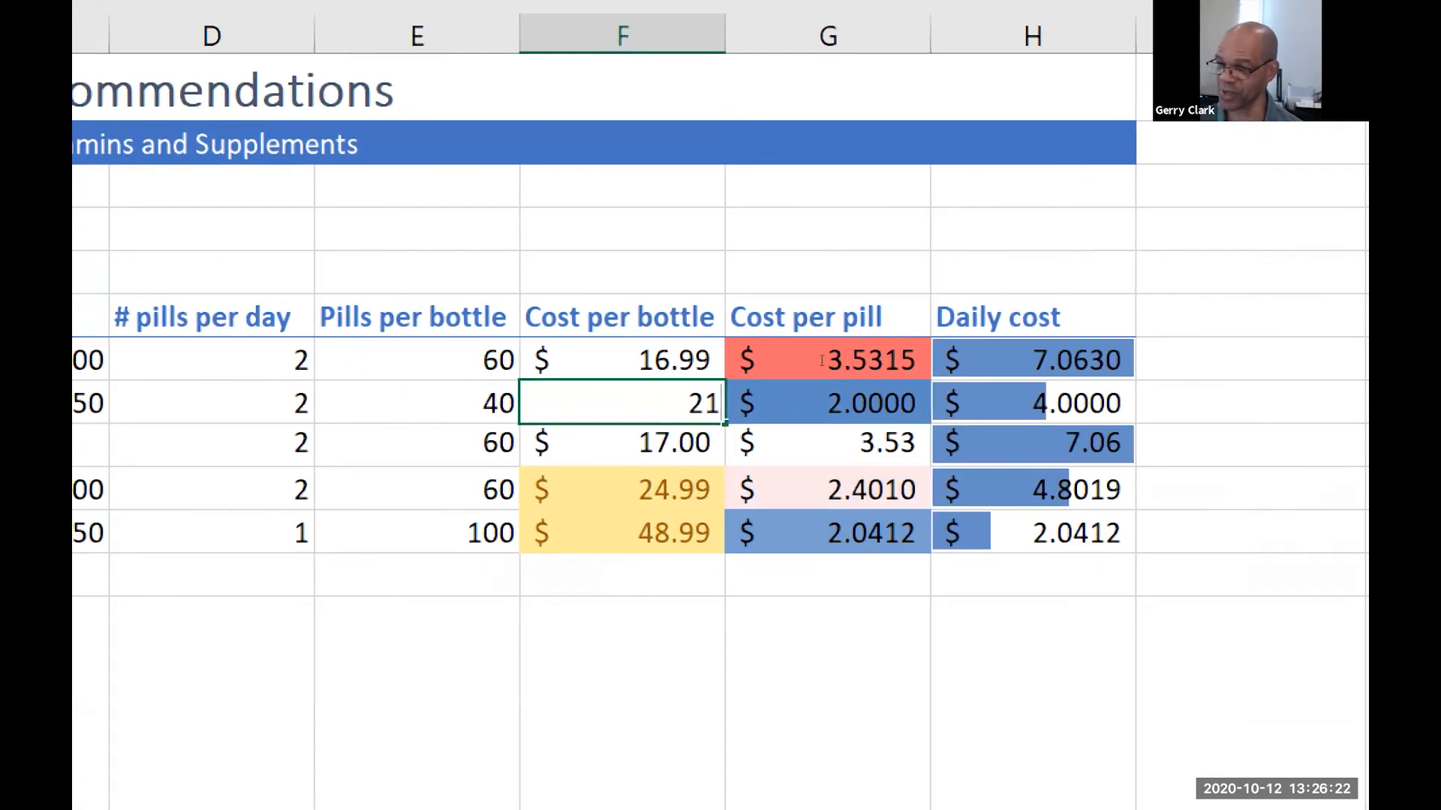
key("Return")
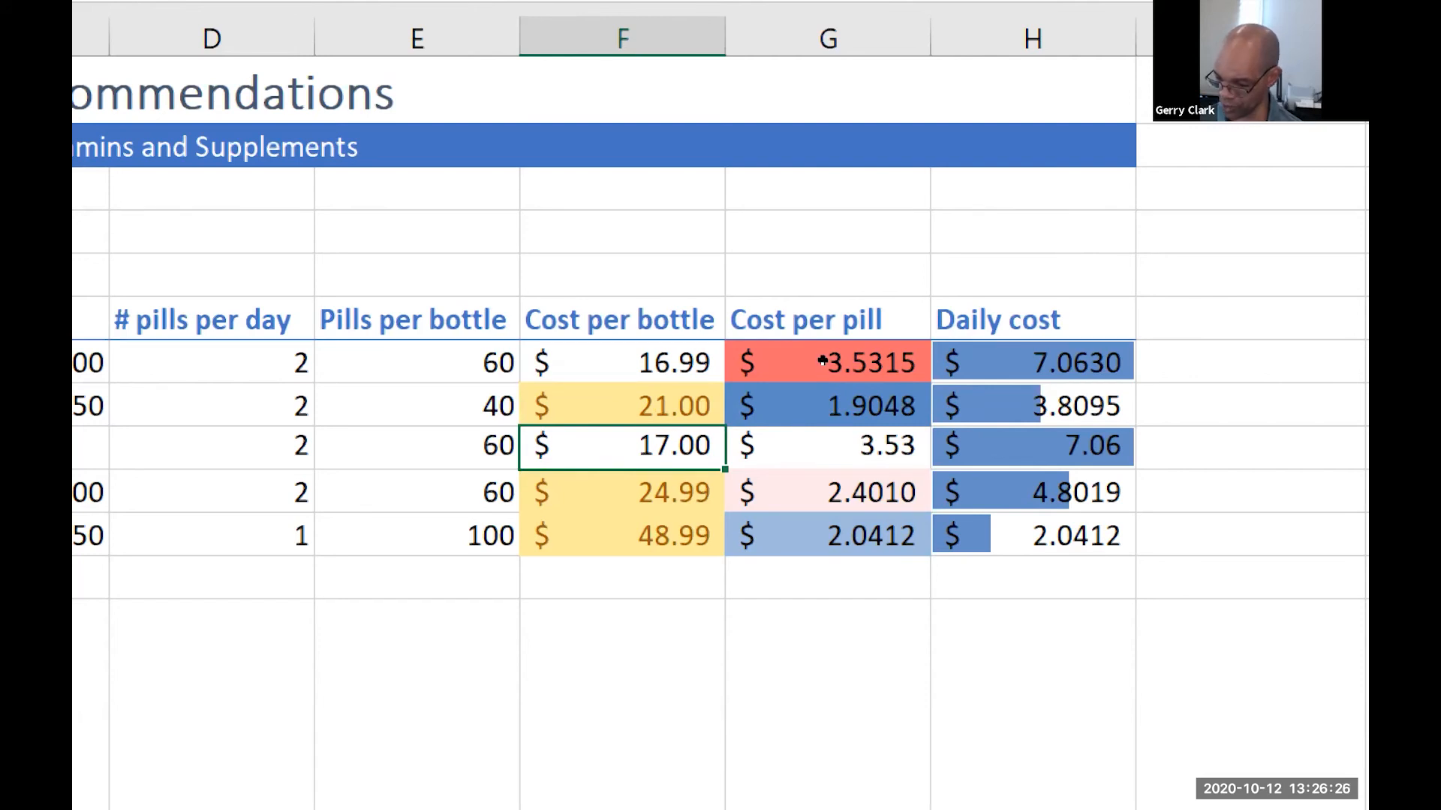
key("ctrl+z")
key("ctrl+z")
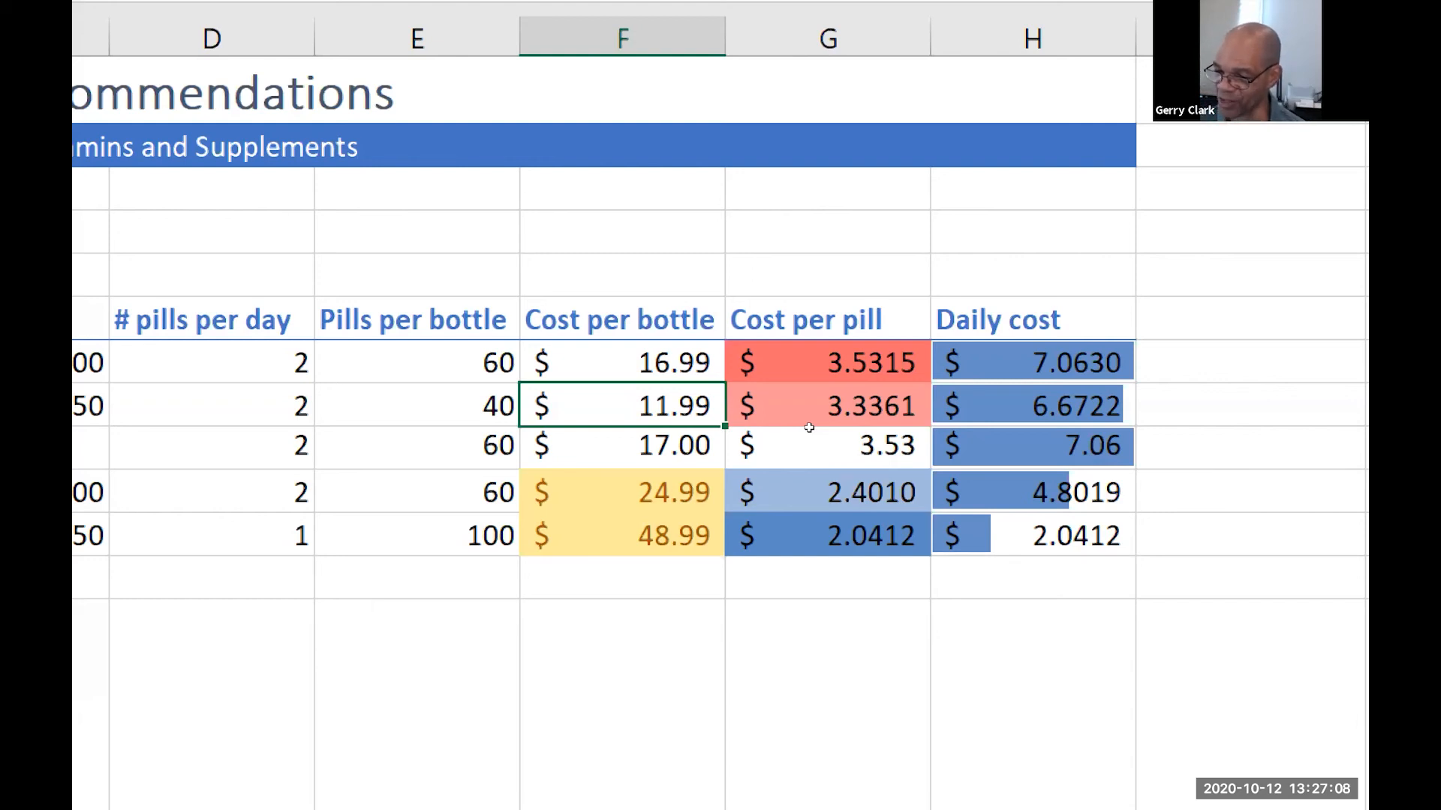
Select the Cost per pill cells G7:G11 and review their rules in the Conditional Formatting Rules Manager without changing any
key("ctrl+Down")
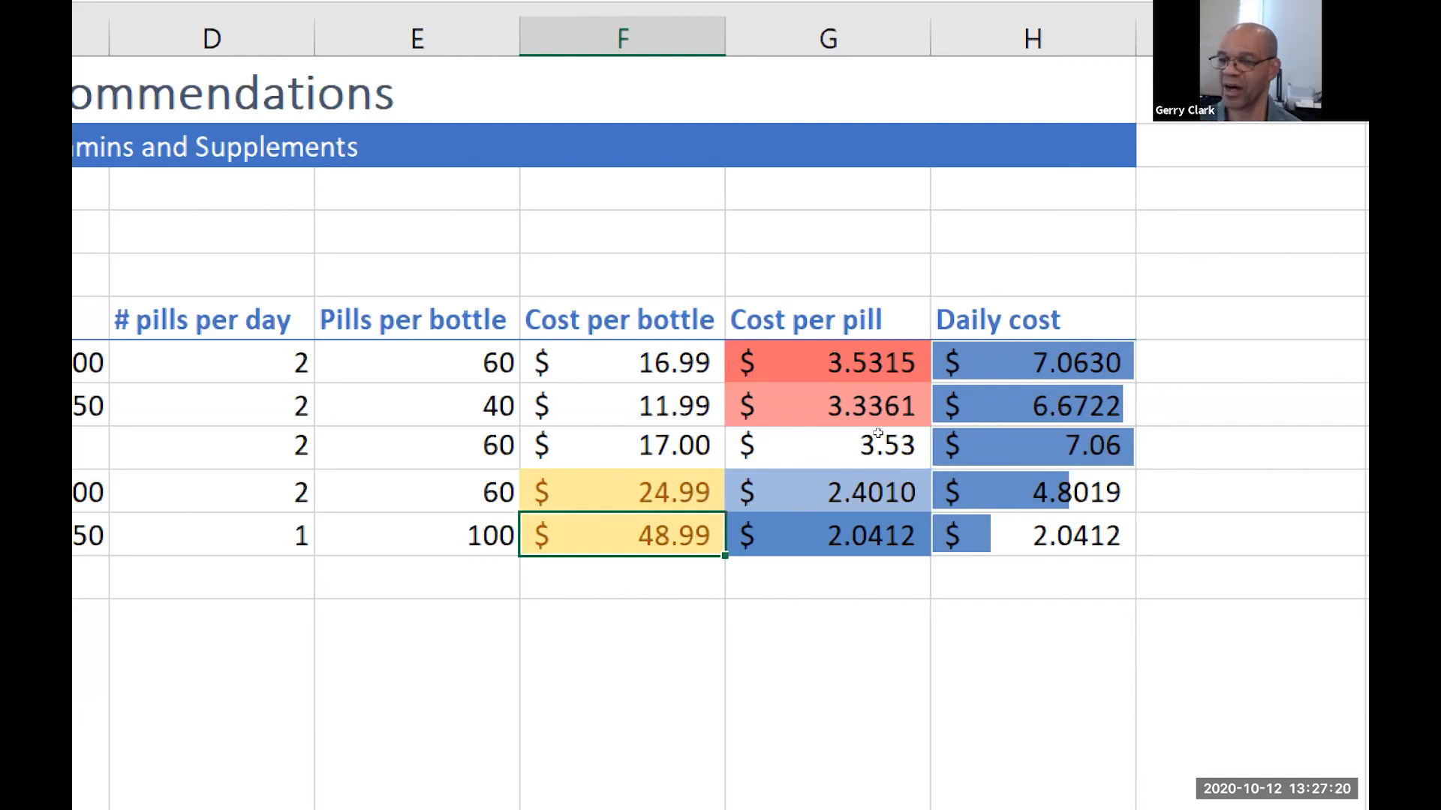
left_click(893, 360)
key("Return")
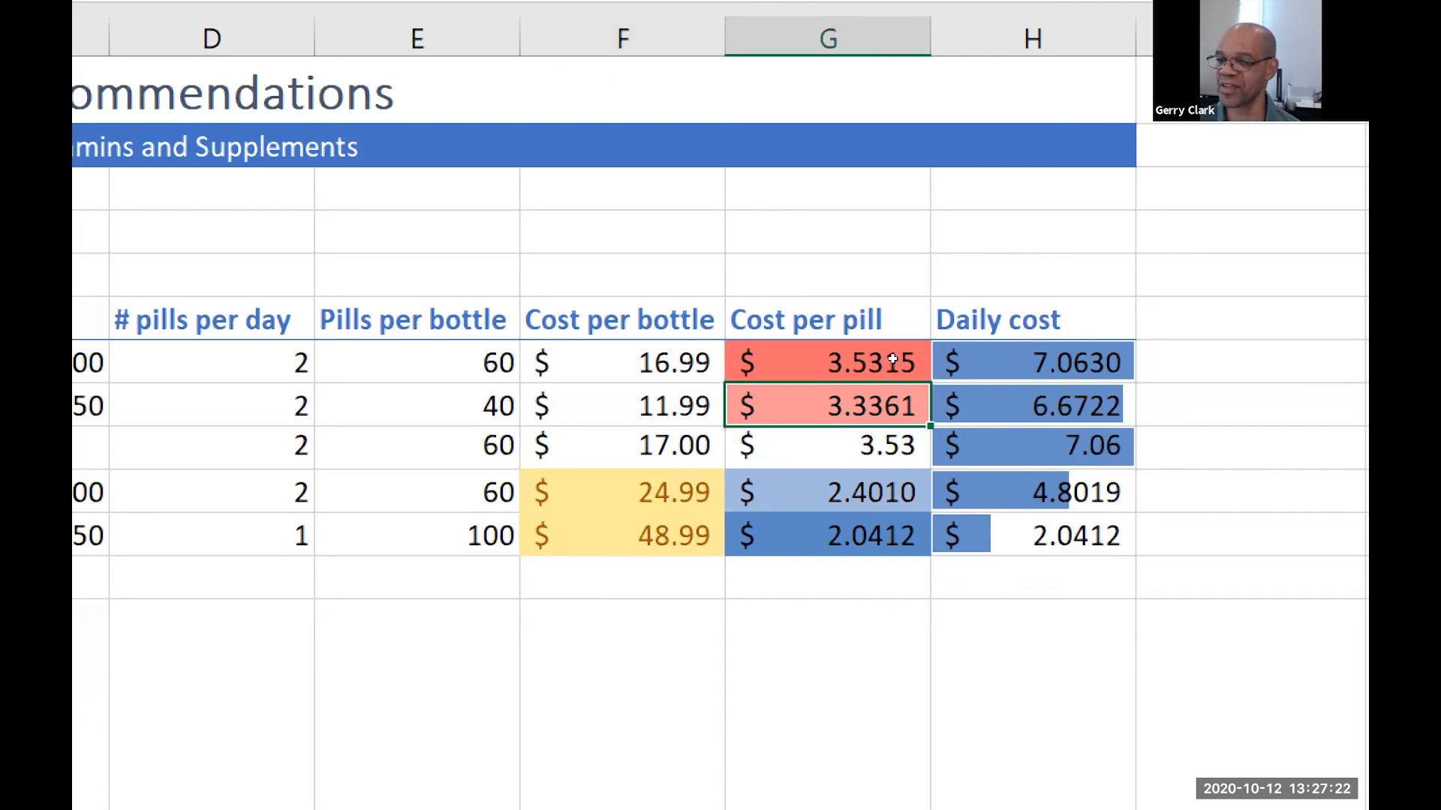
left_click(898, 399)
left_click(908, 339)
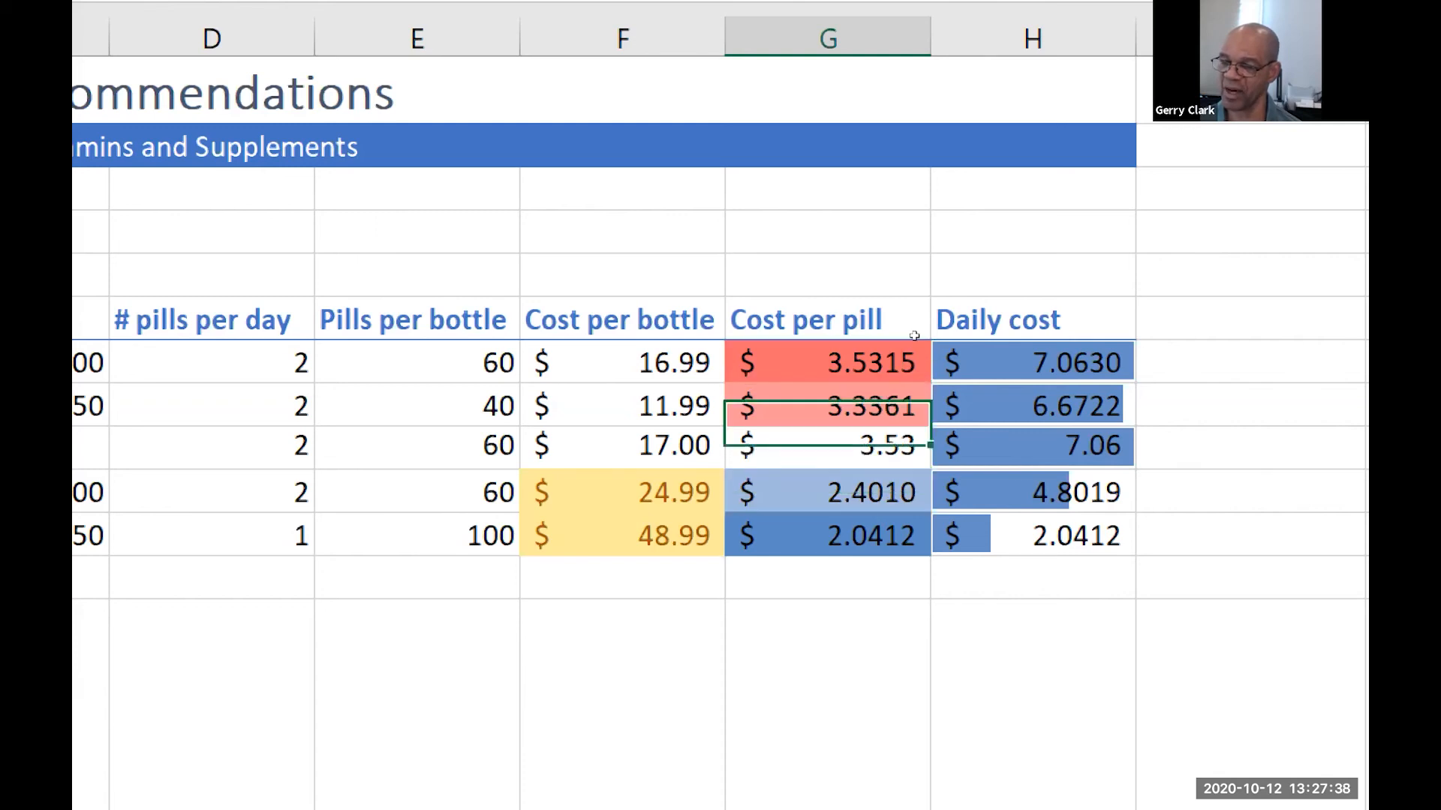
left_click(908, 393)
key("ctrl+Down")
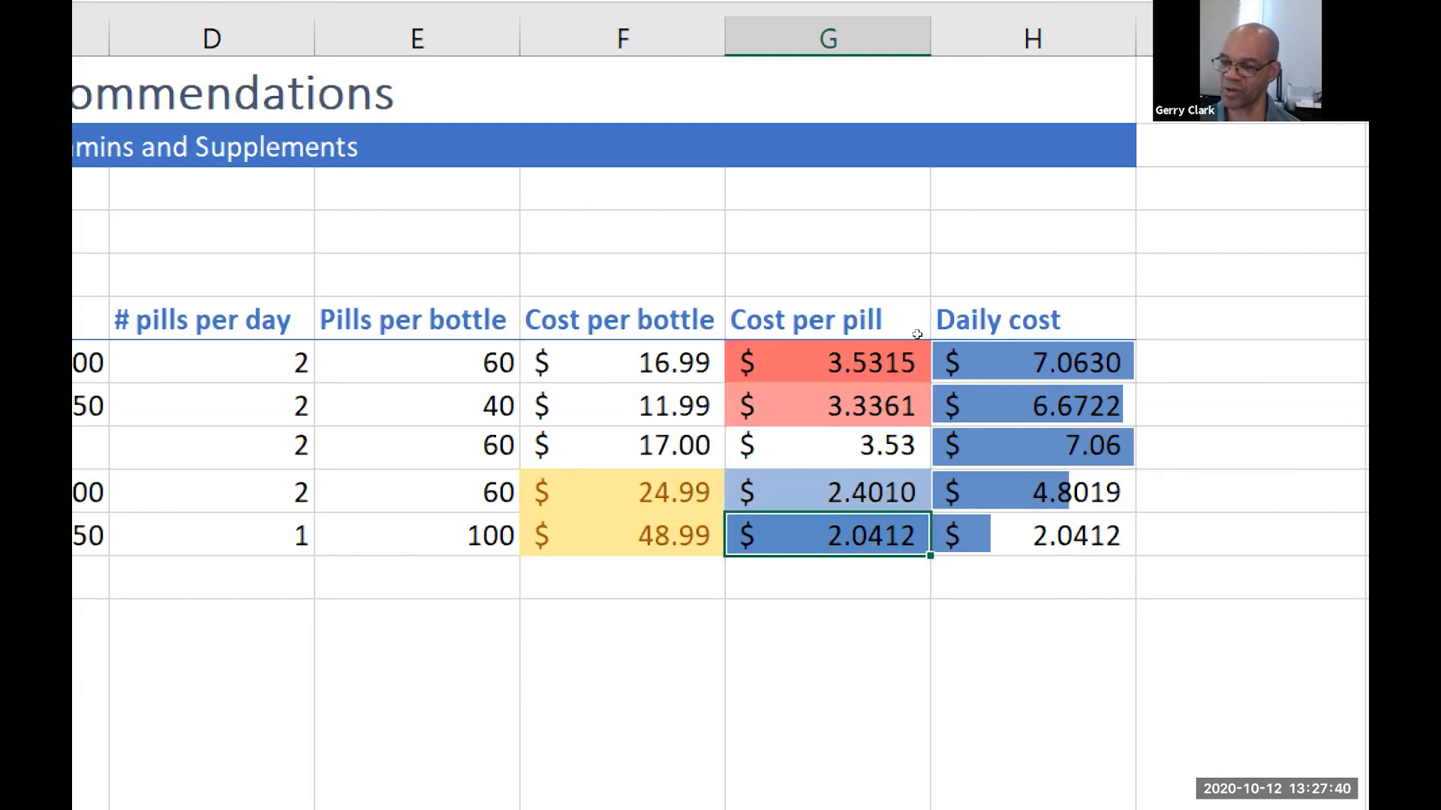
key("ctrl+Up")
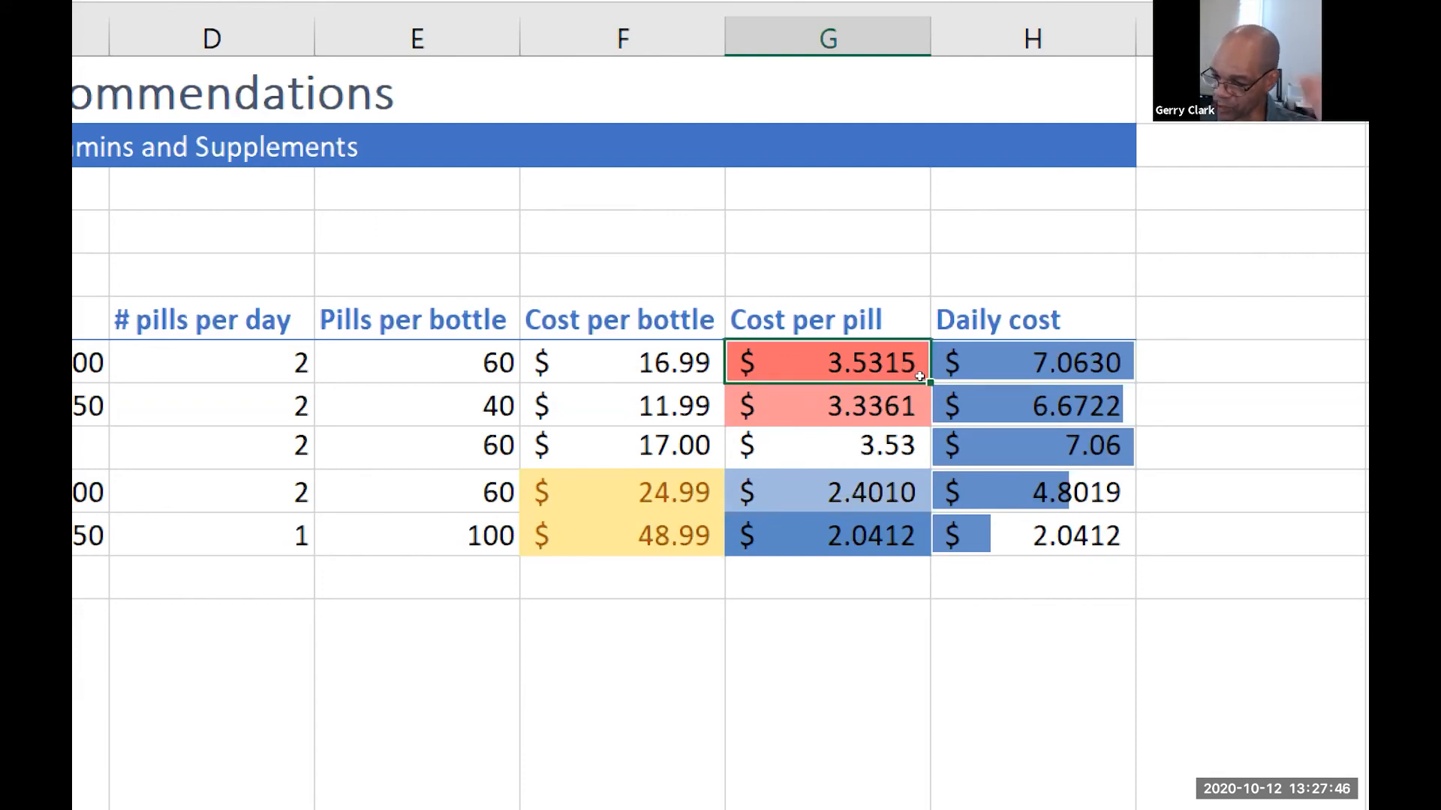
double_click(922, 379)
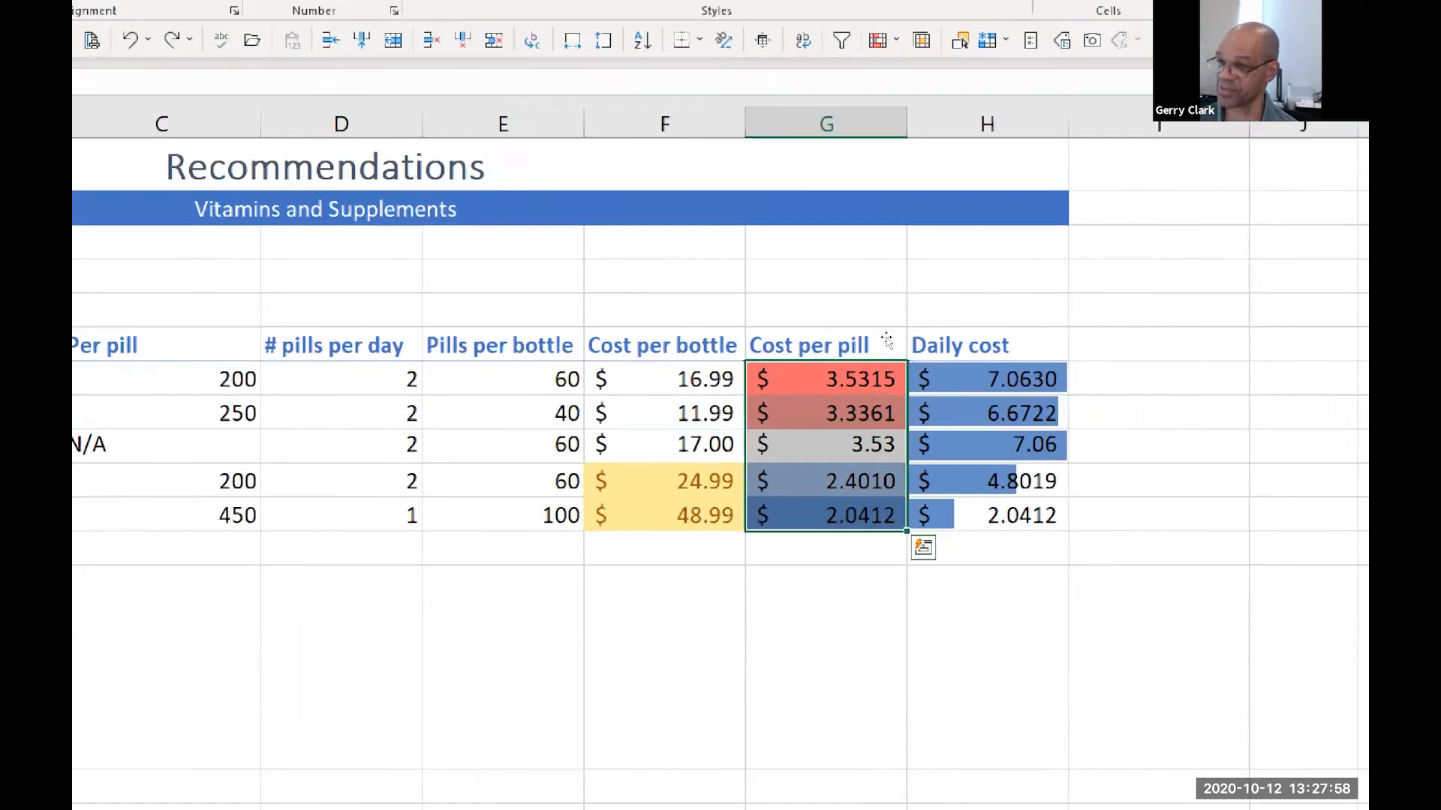
left_click(660, 82)
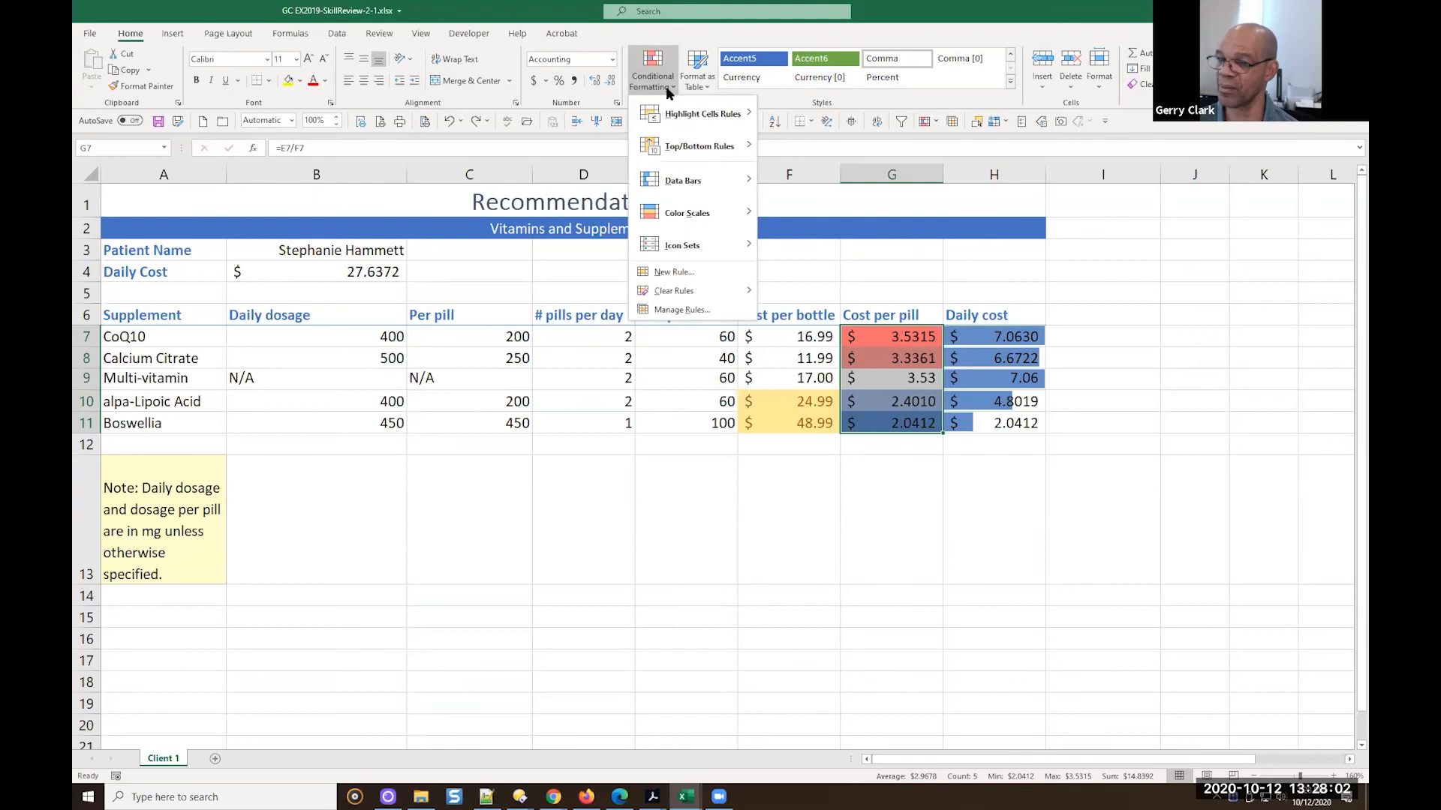
left_click(686, 310)
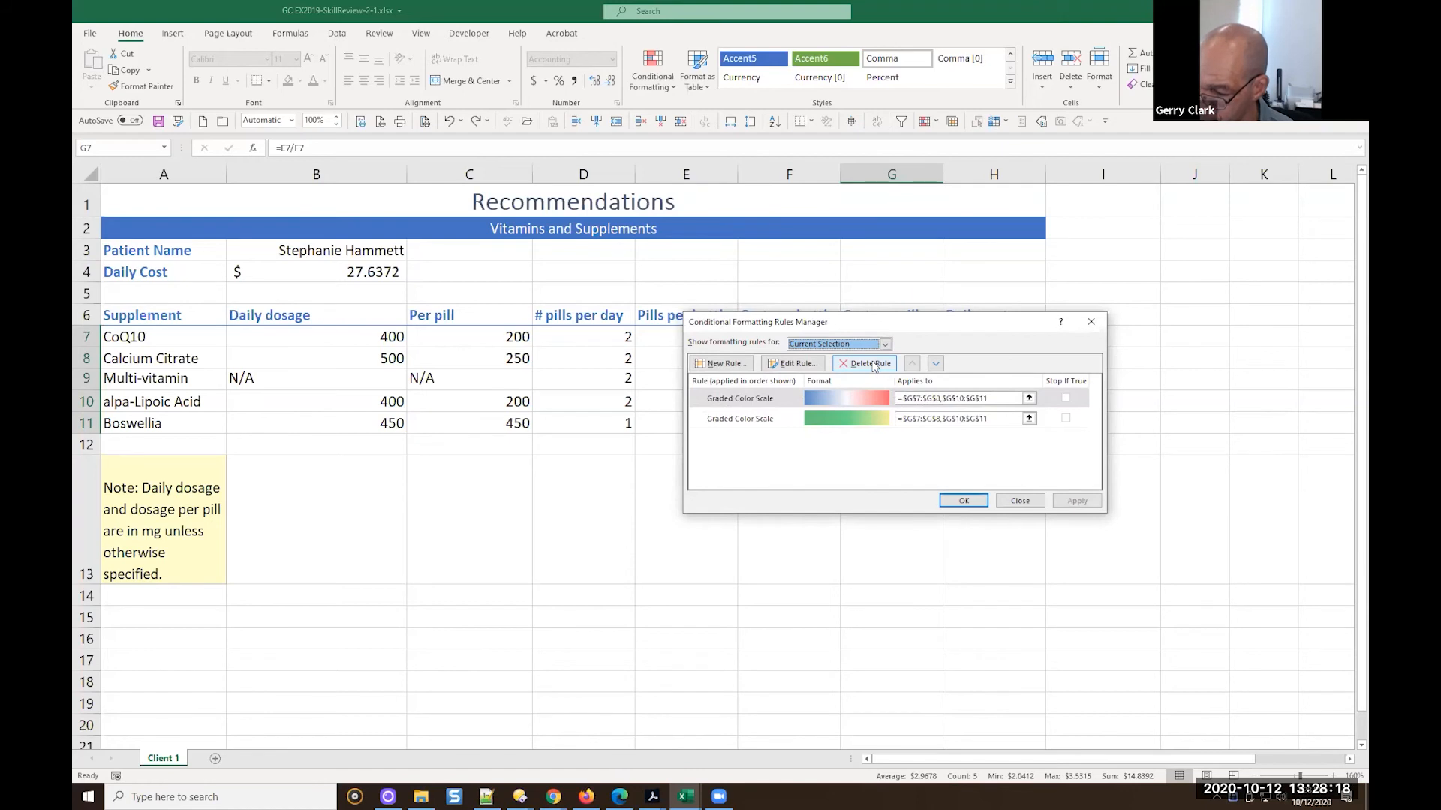
left_click(1021, 501)
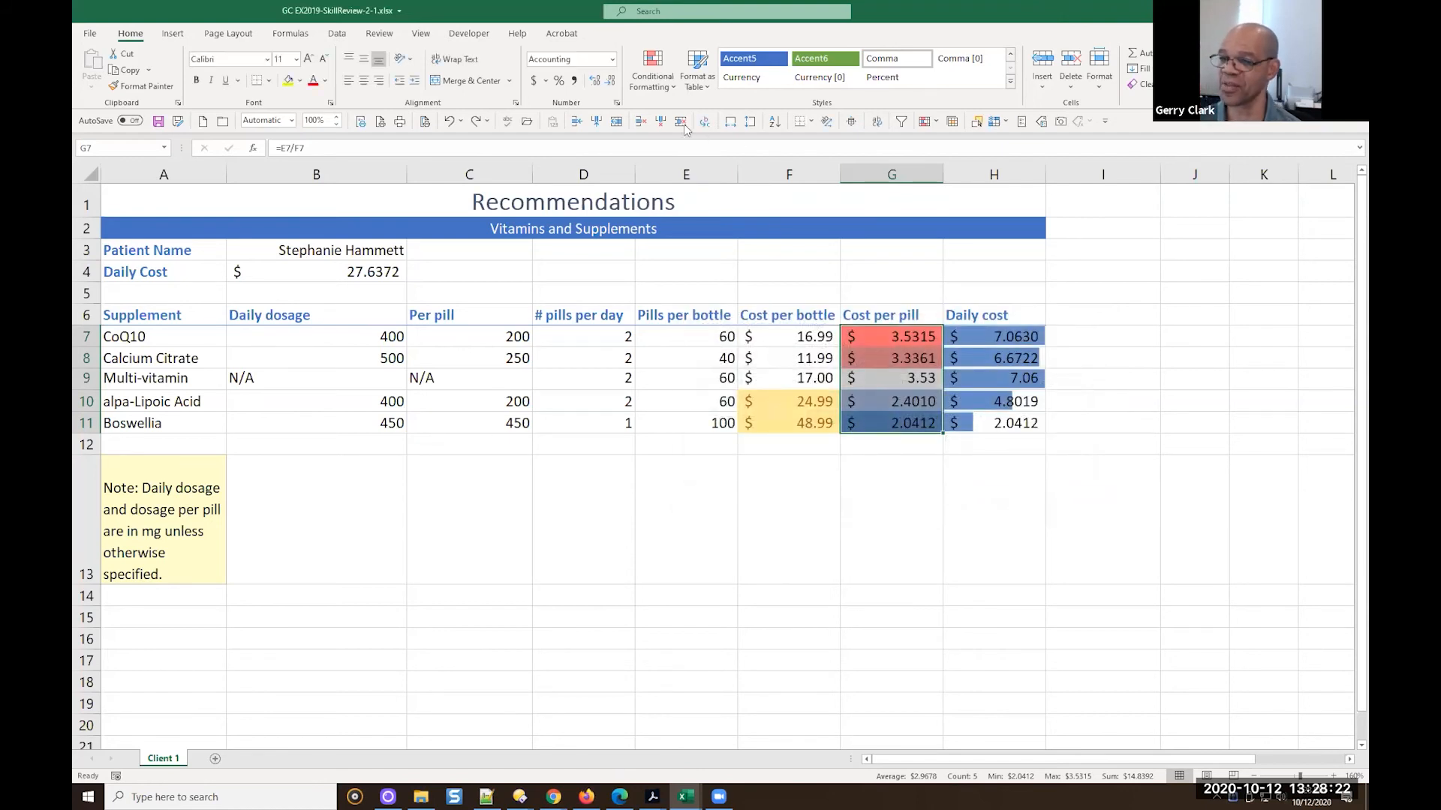
Clear the conditional formatting rules from the selected Cost per pill cells G7:G11
left_click(671, 88)
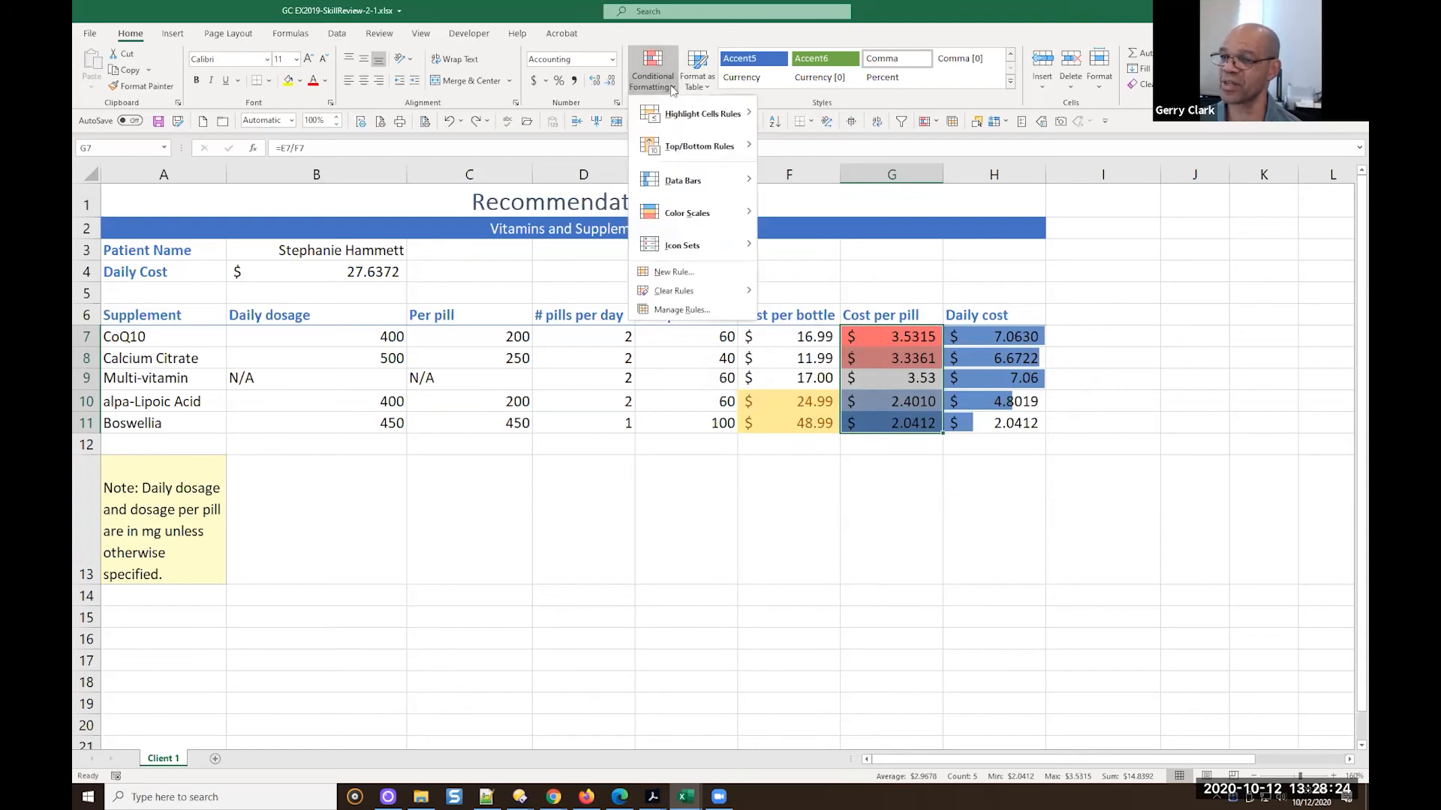
mouse_move(686, 299)
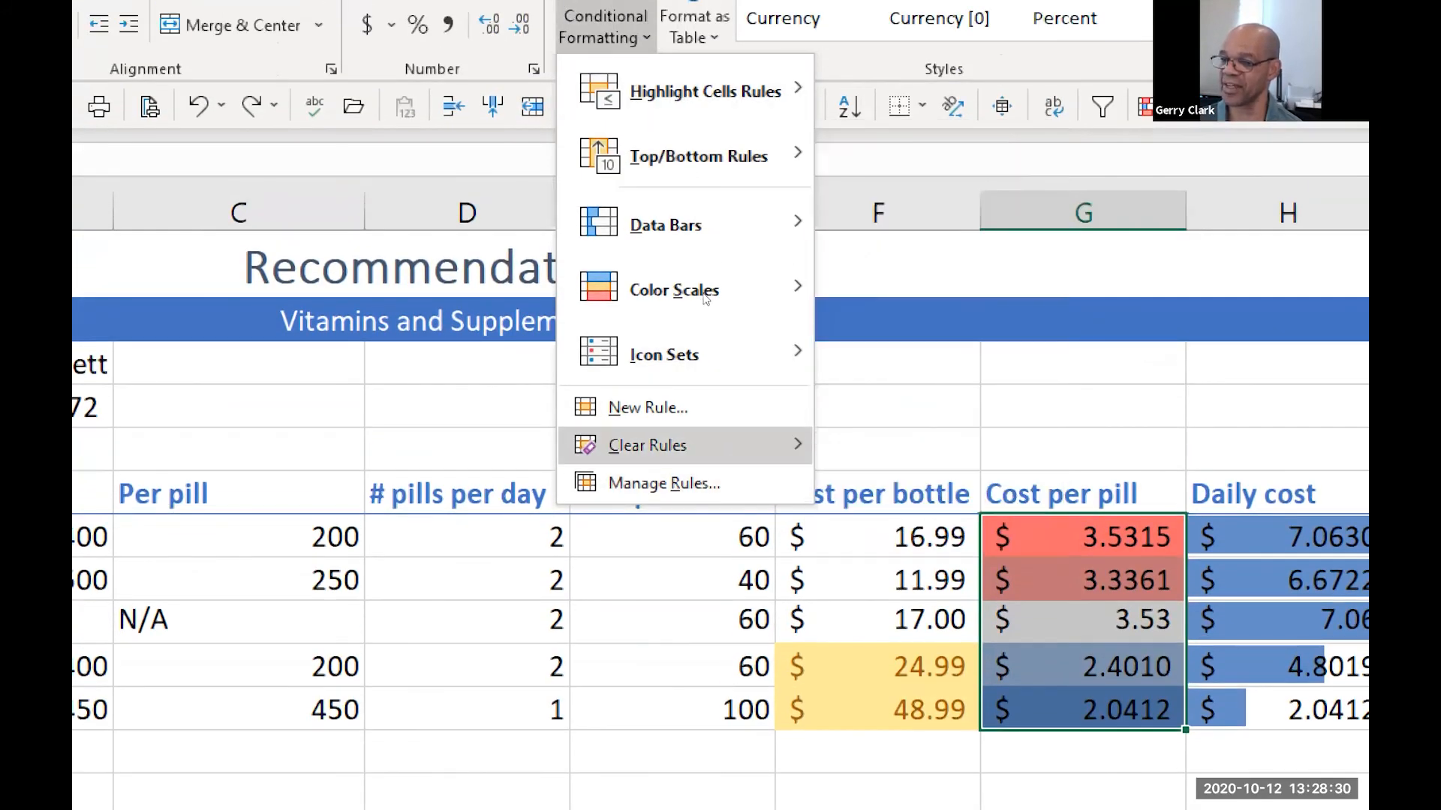
mouse_move(703, 445)
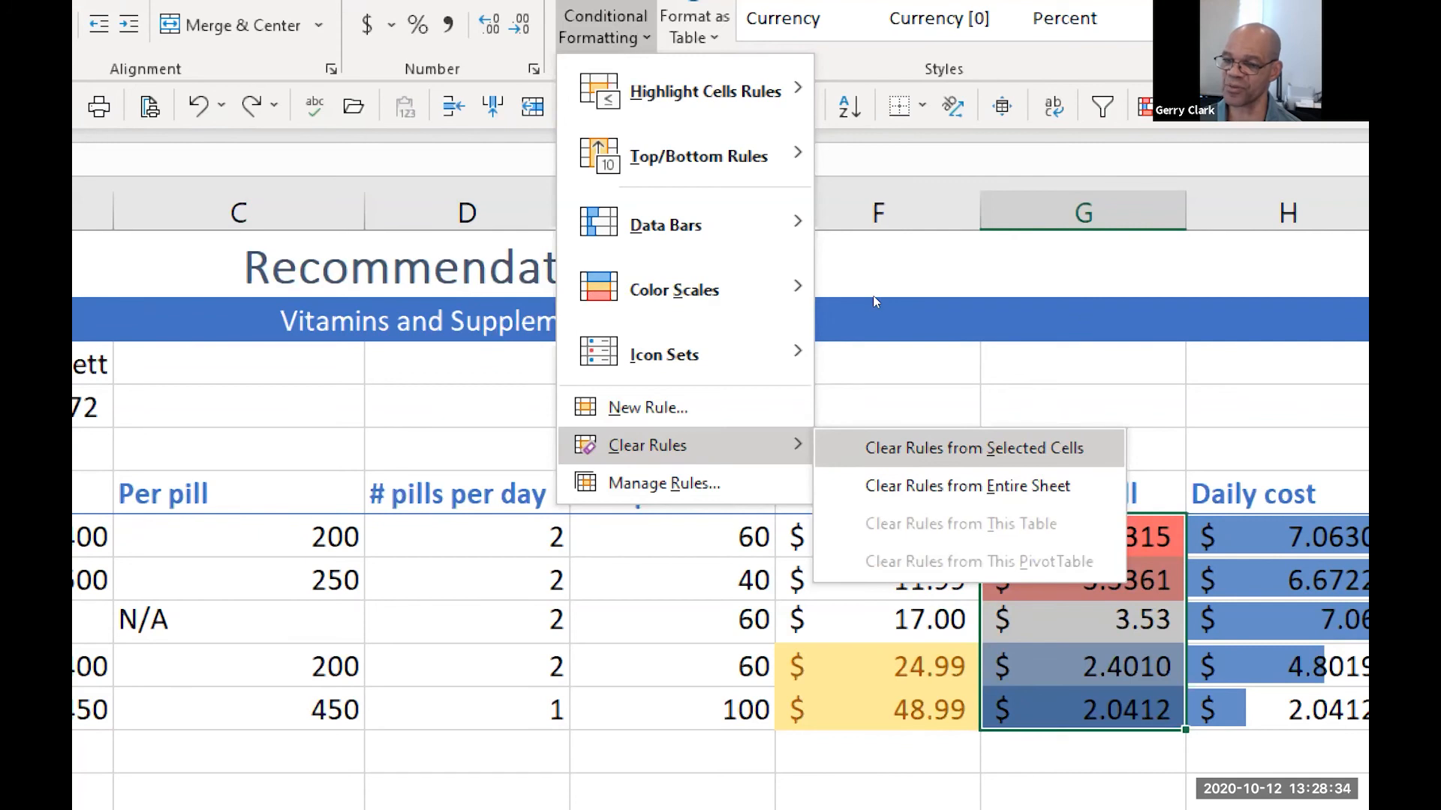
left_click(881, 450)
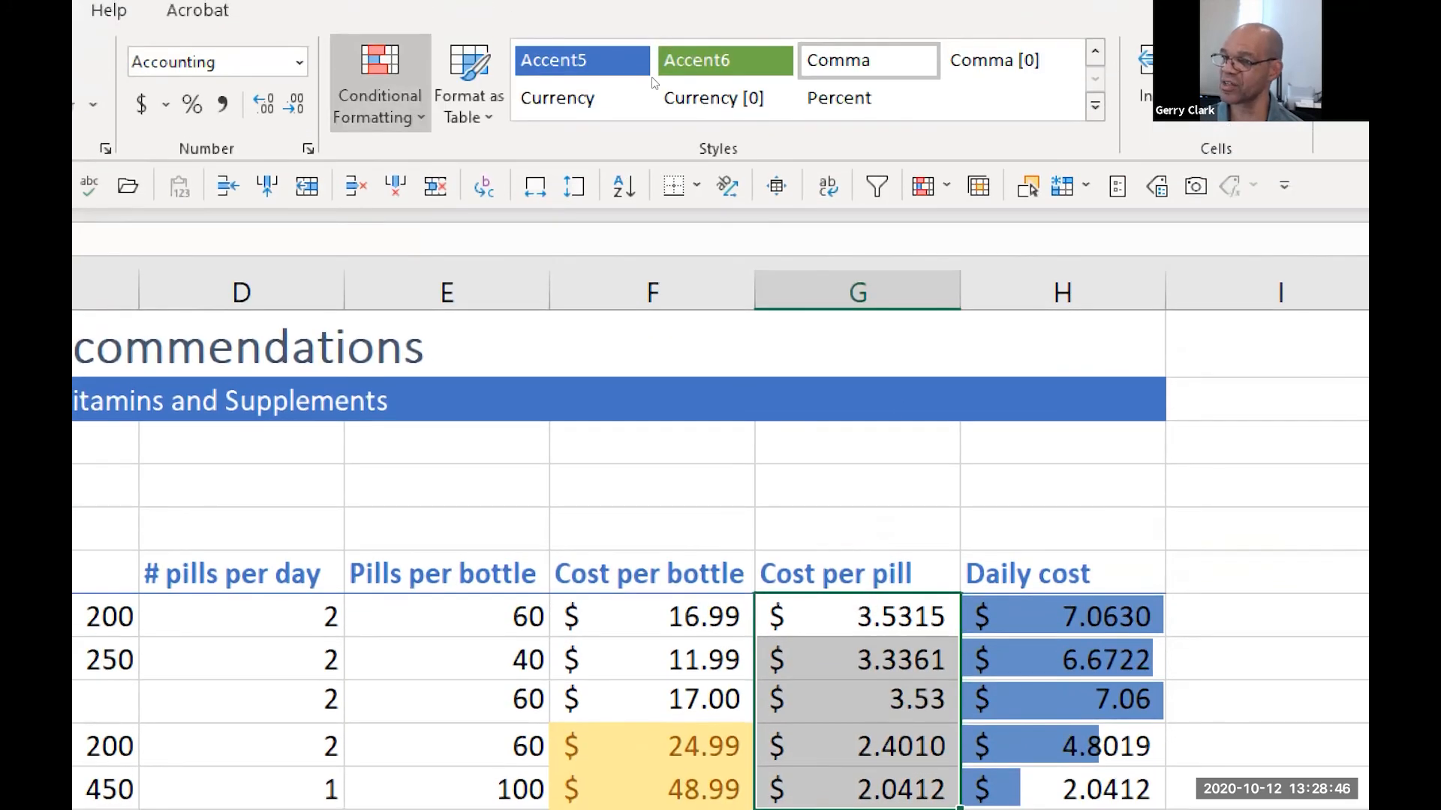
left_click(380, 84)
mouse_move(495, 525)
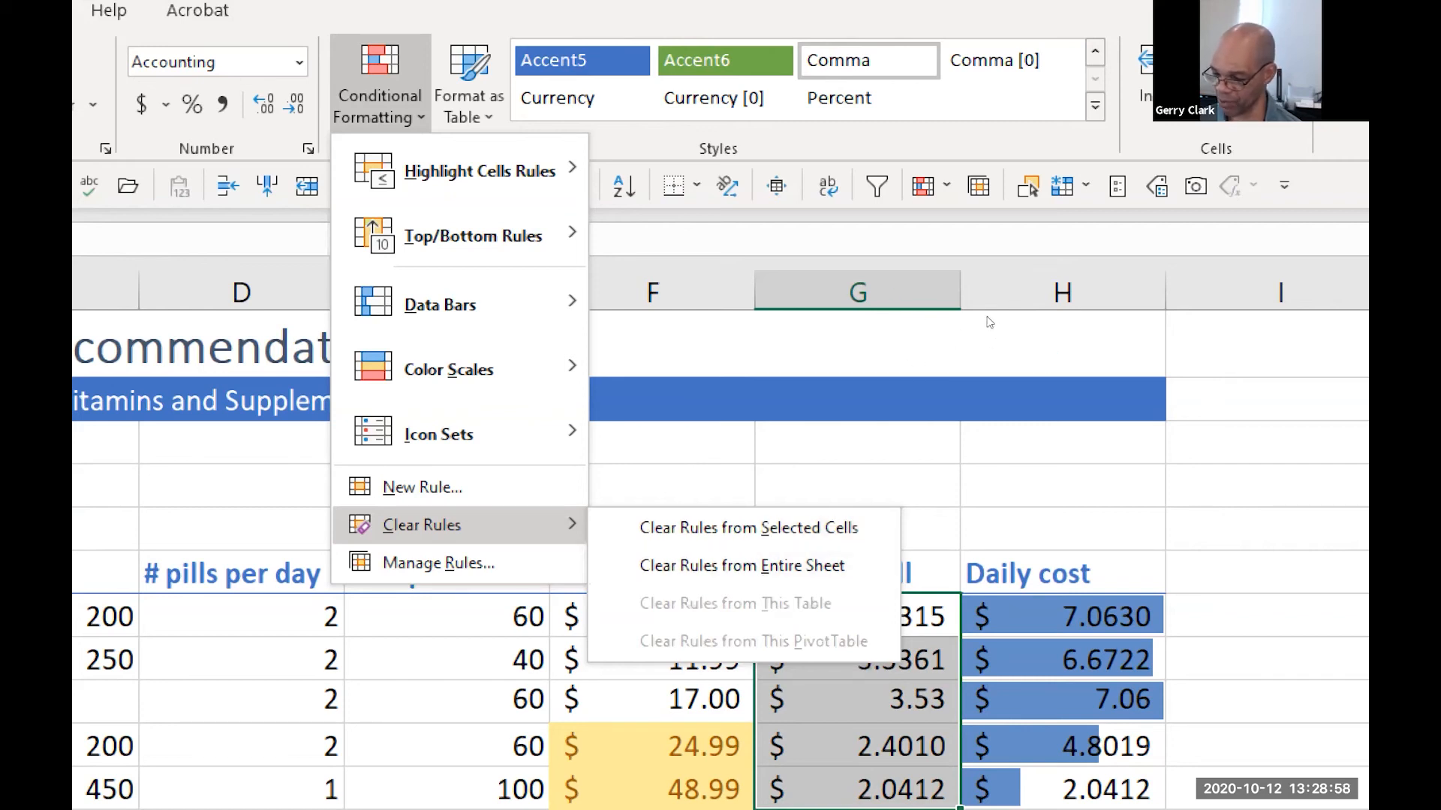
key("Escape")
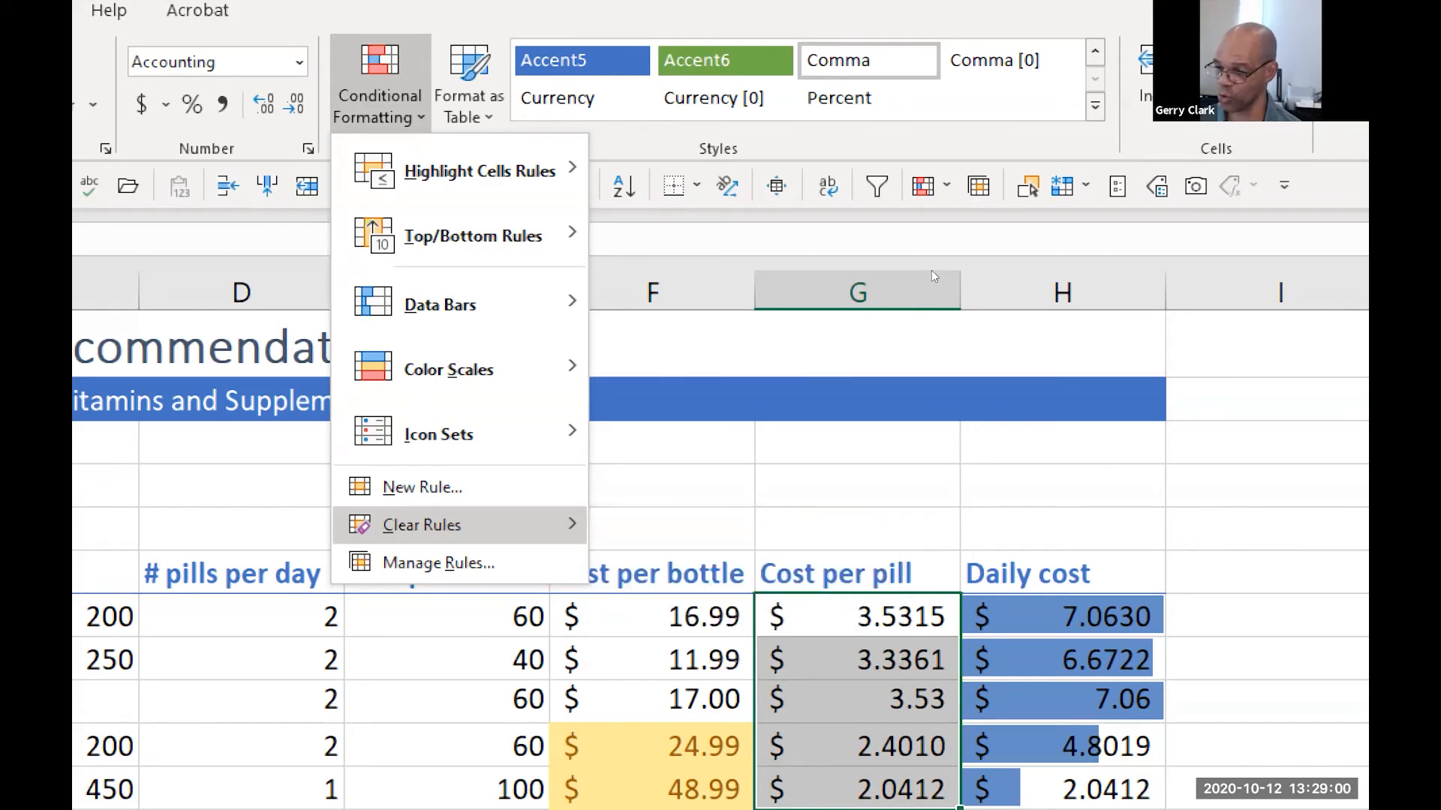
key("Escape")
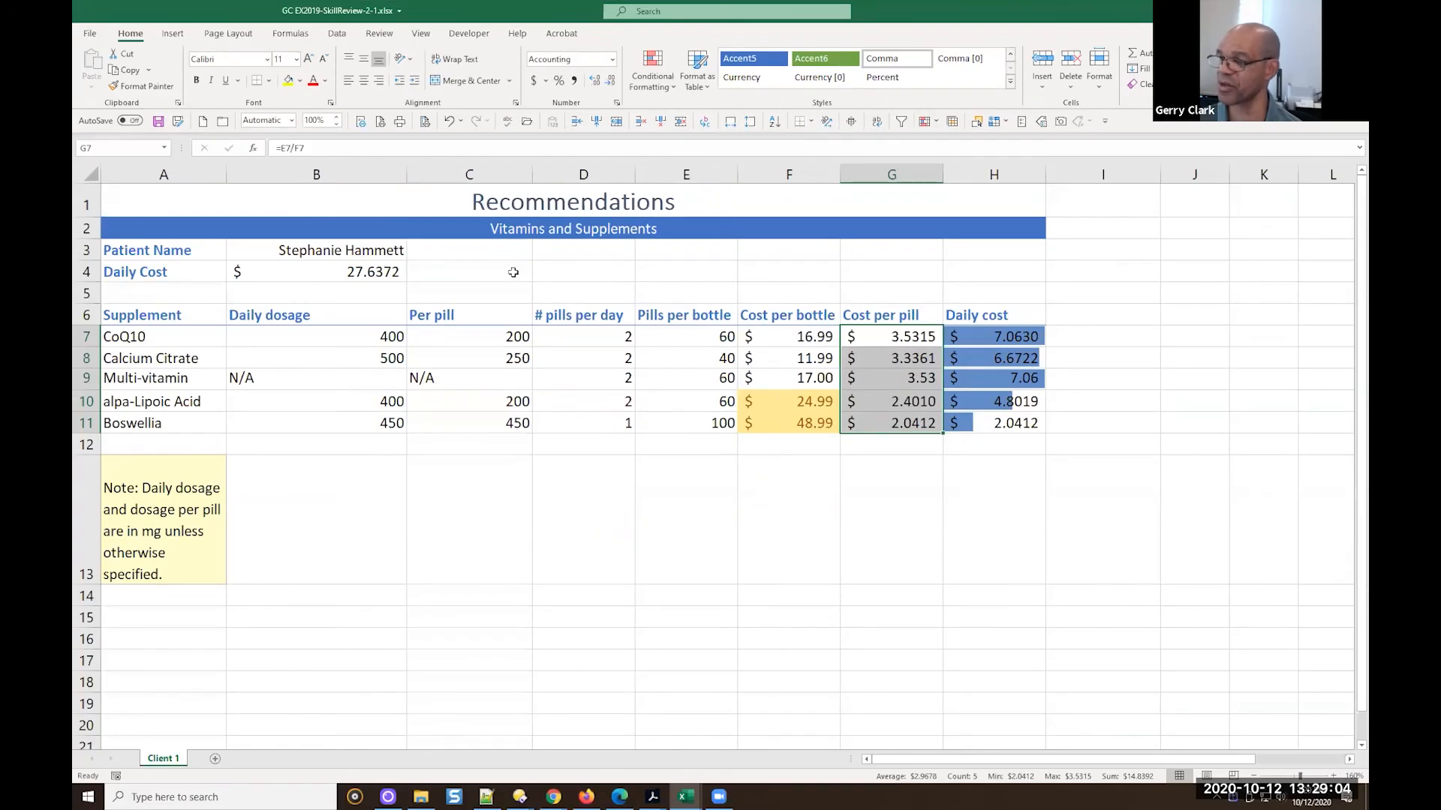
Save the workbook
left_click(158, 122)
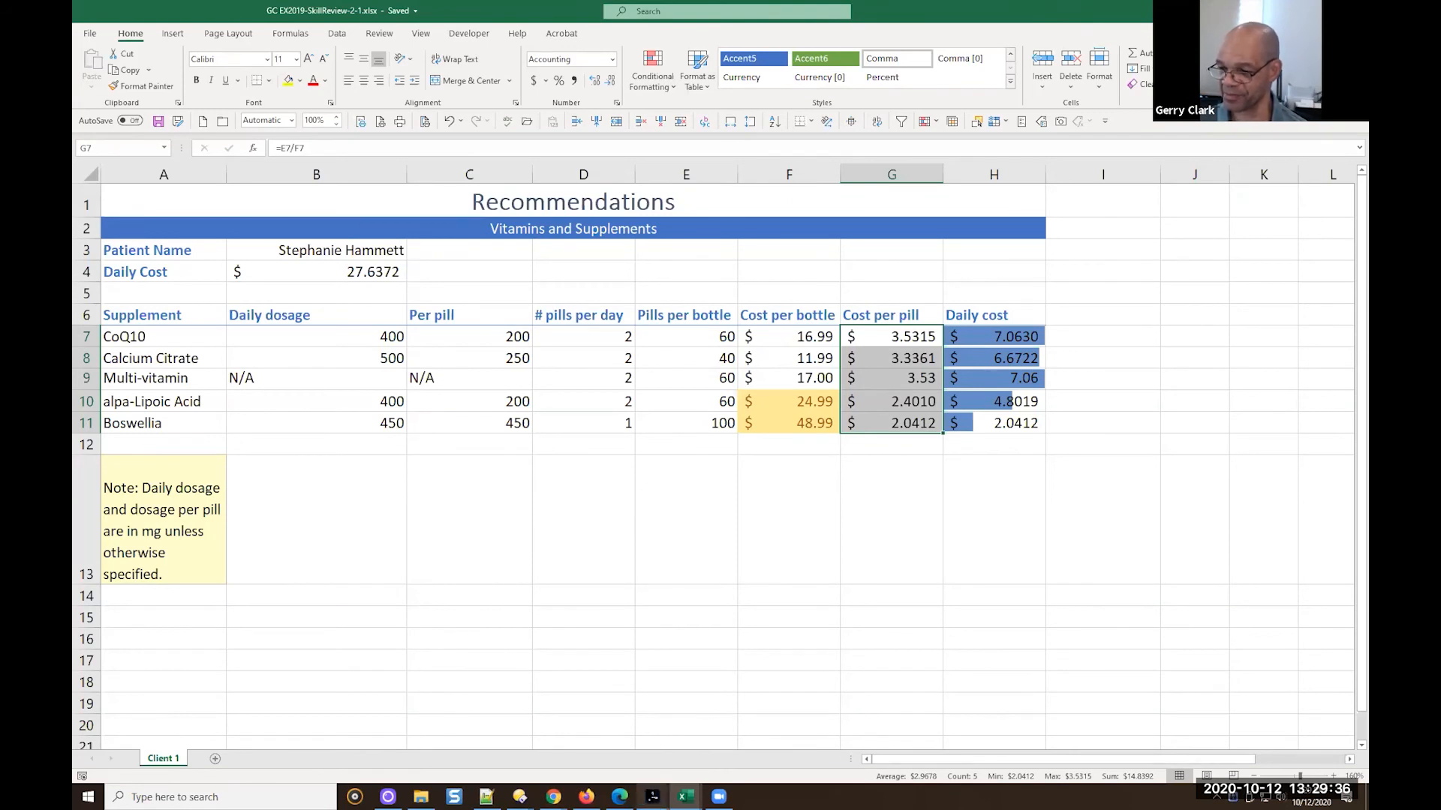
Switch to the Microsoft Office 365 textbook PDF in Adobe Acrobat and read review steps 17 to 20
mouse_move(652, 797)
left_click(1021, 686)
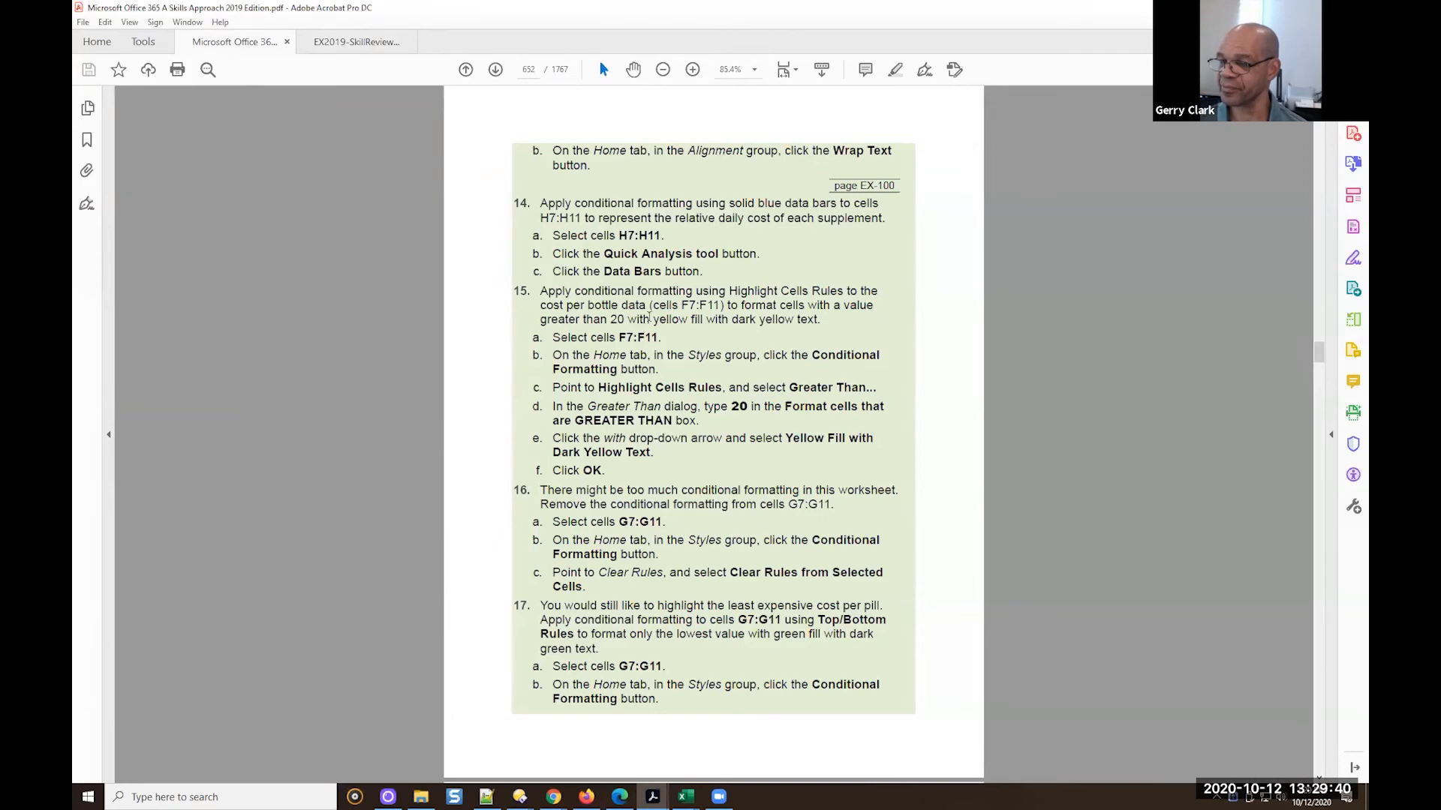
scroll(638, 278, "down", 3)
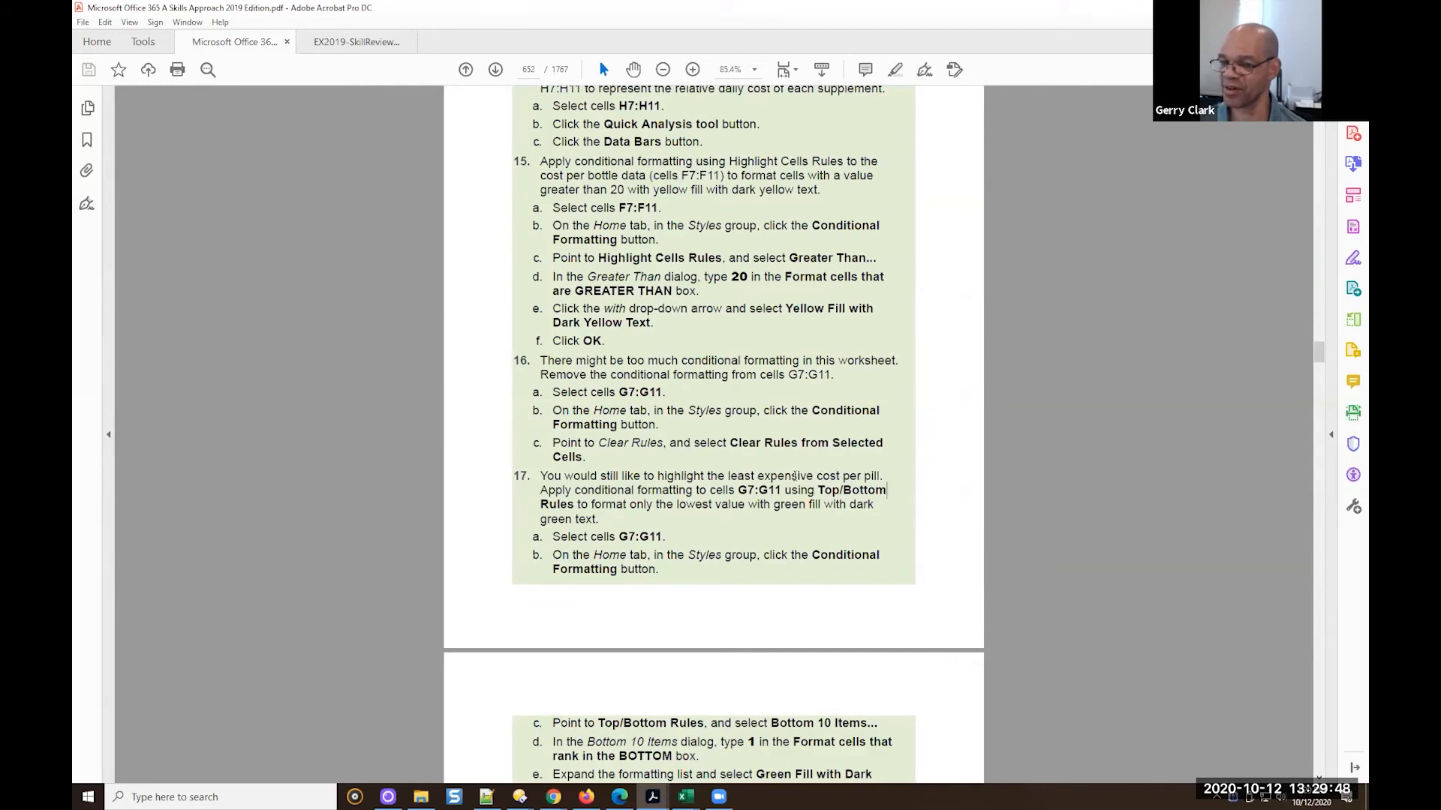
scroll(699, 495, "down", 1)
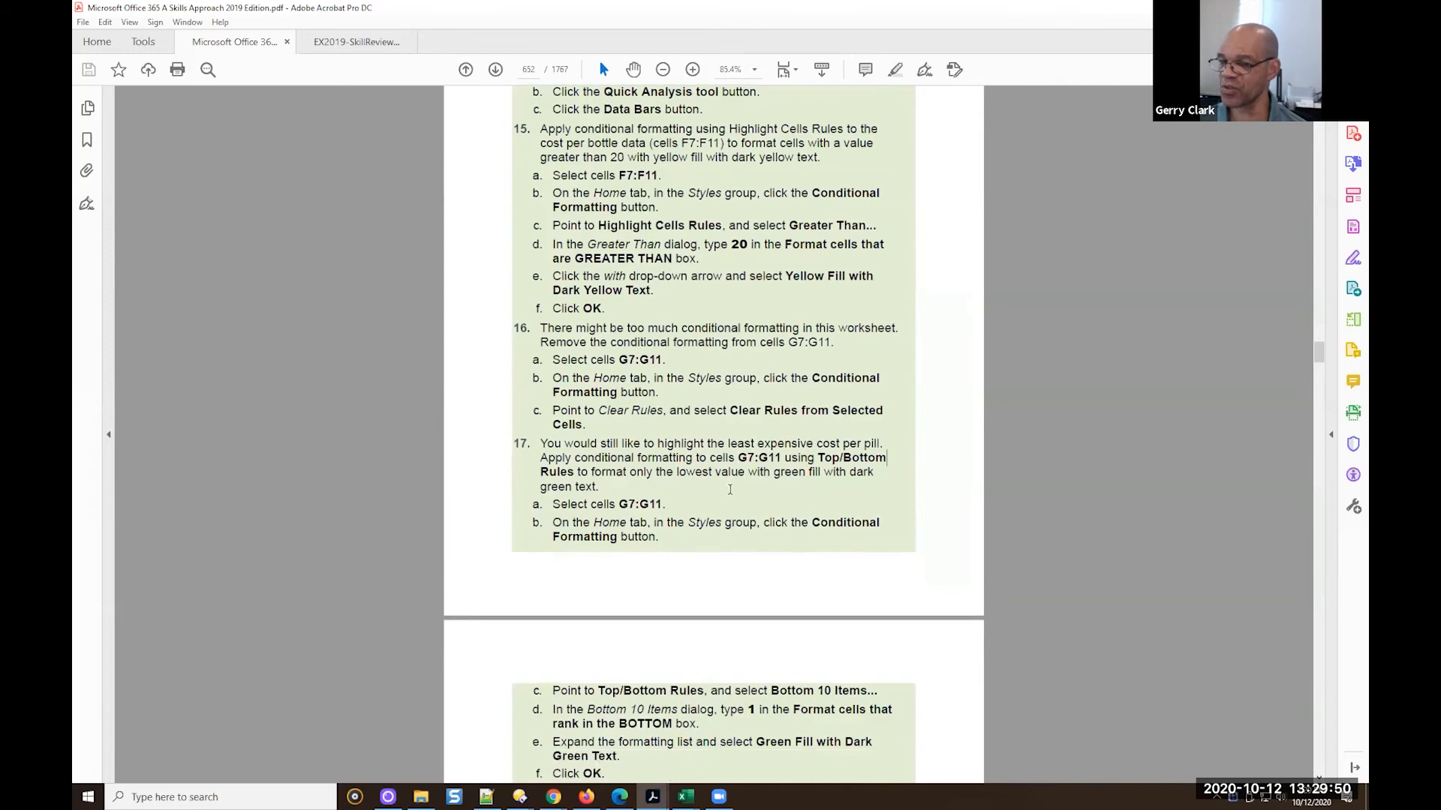
scroll(754, 465, "down", 4)
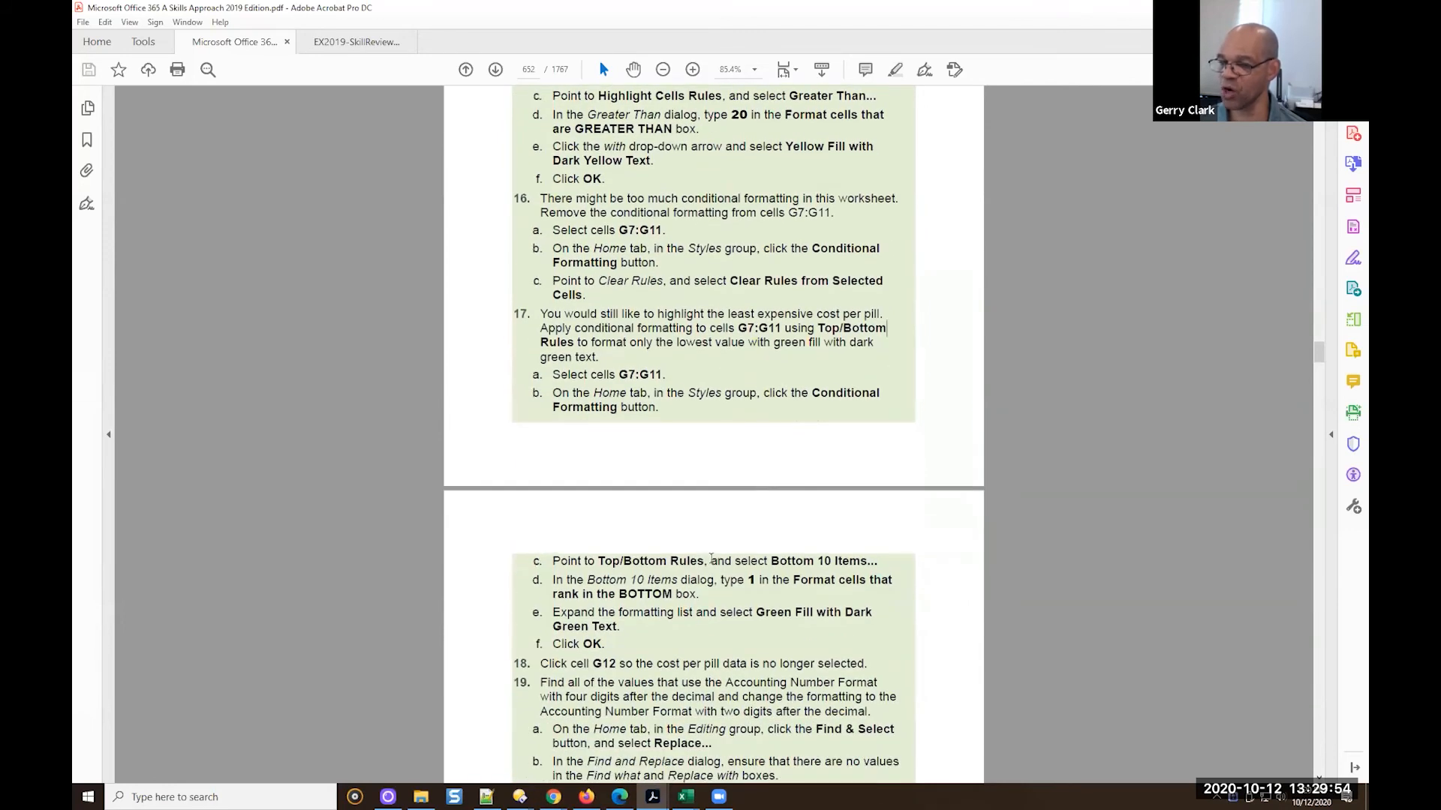
scroll(692, 554, "down", 1)
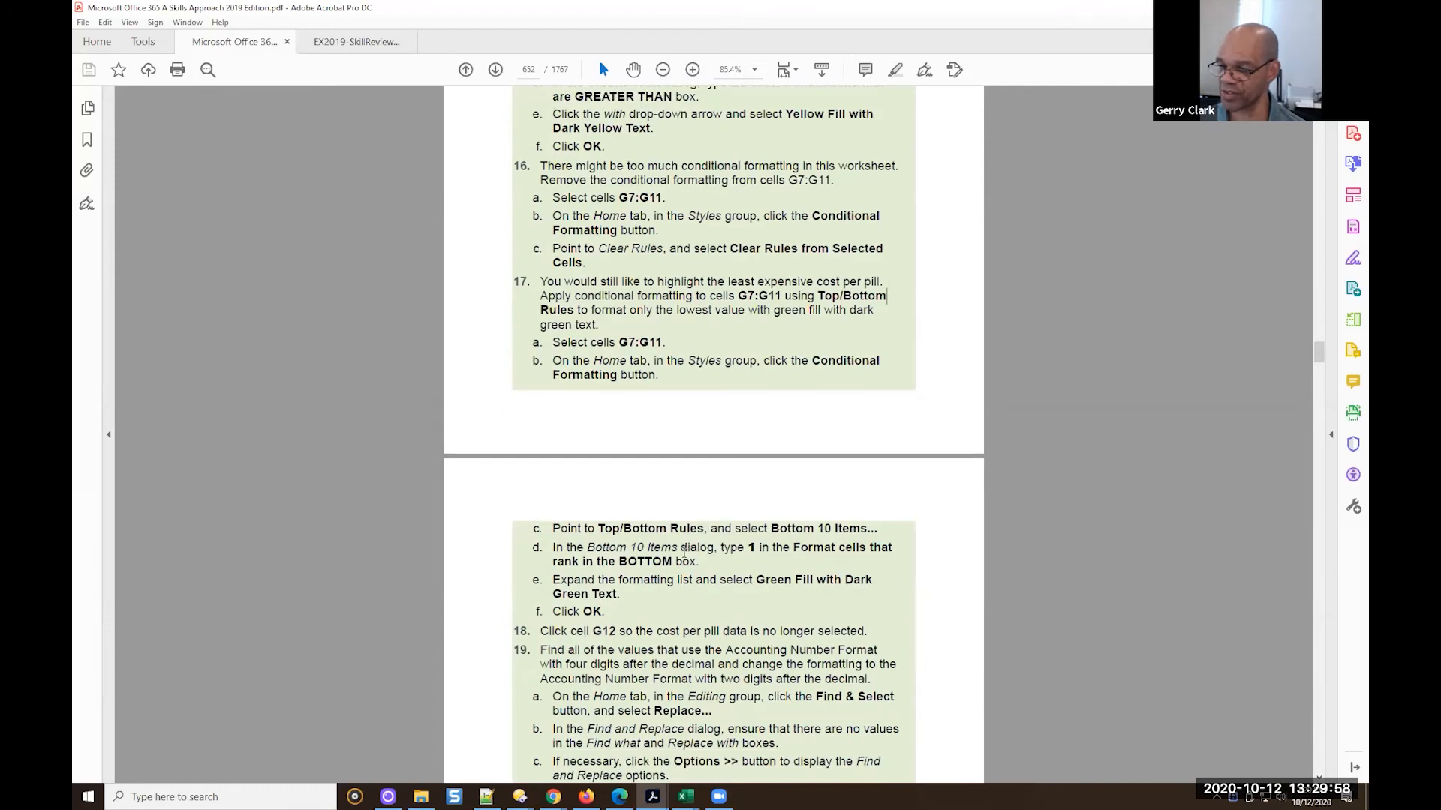
scroll(680, 557, "down", 2)
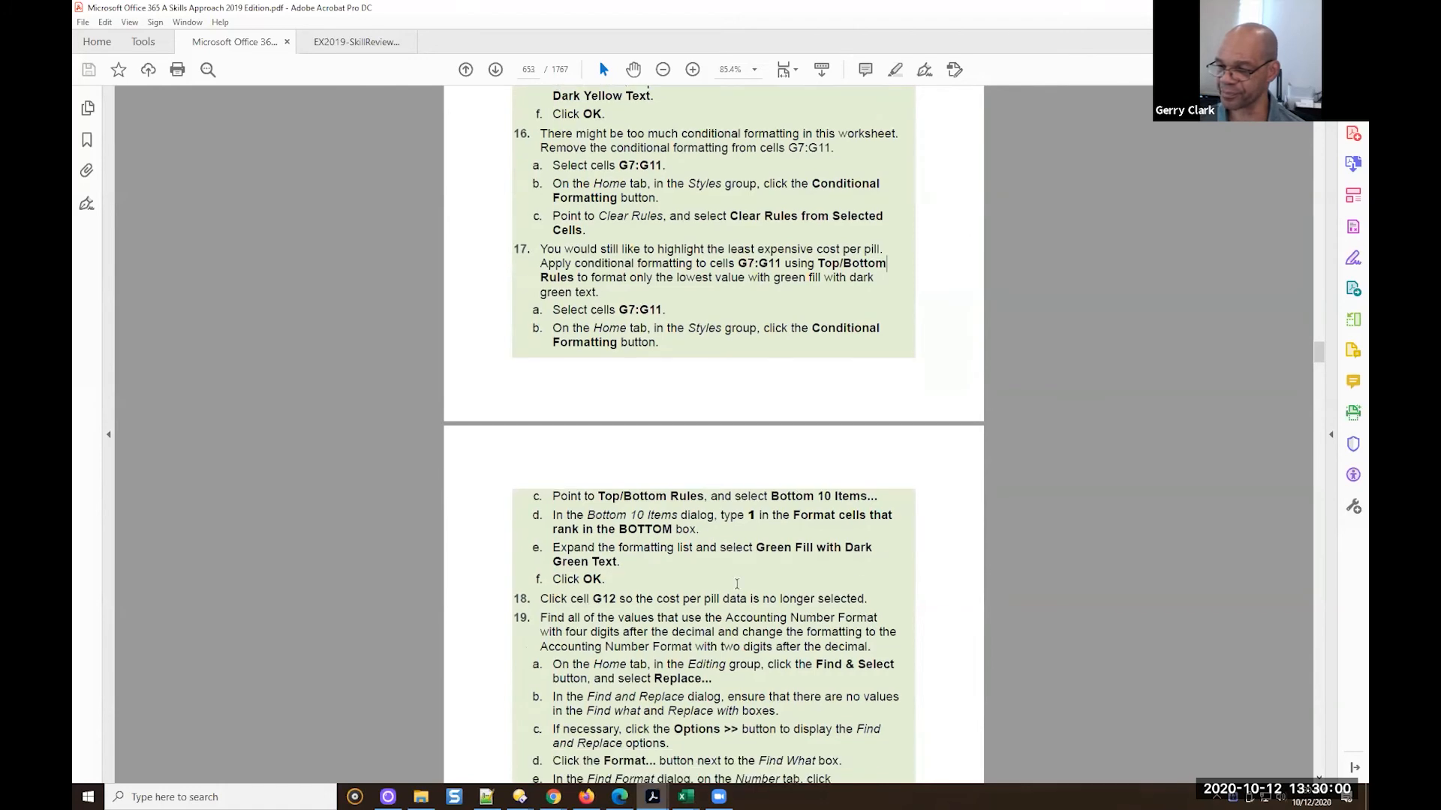
scroll(807, 635, "down", 6)
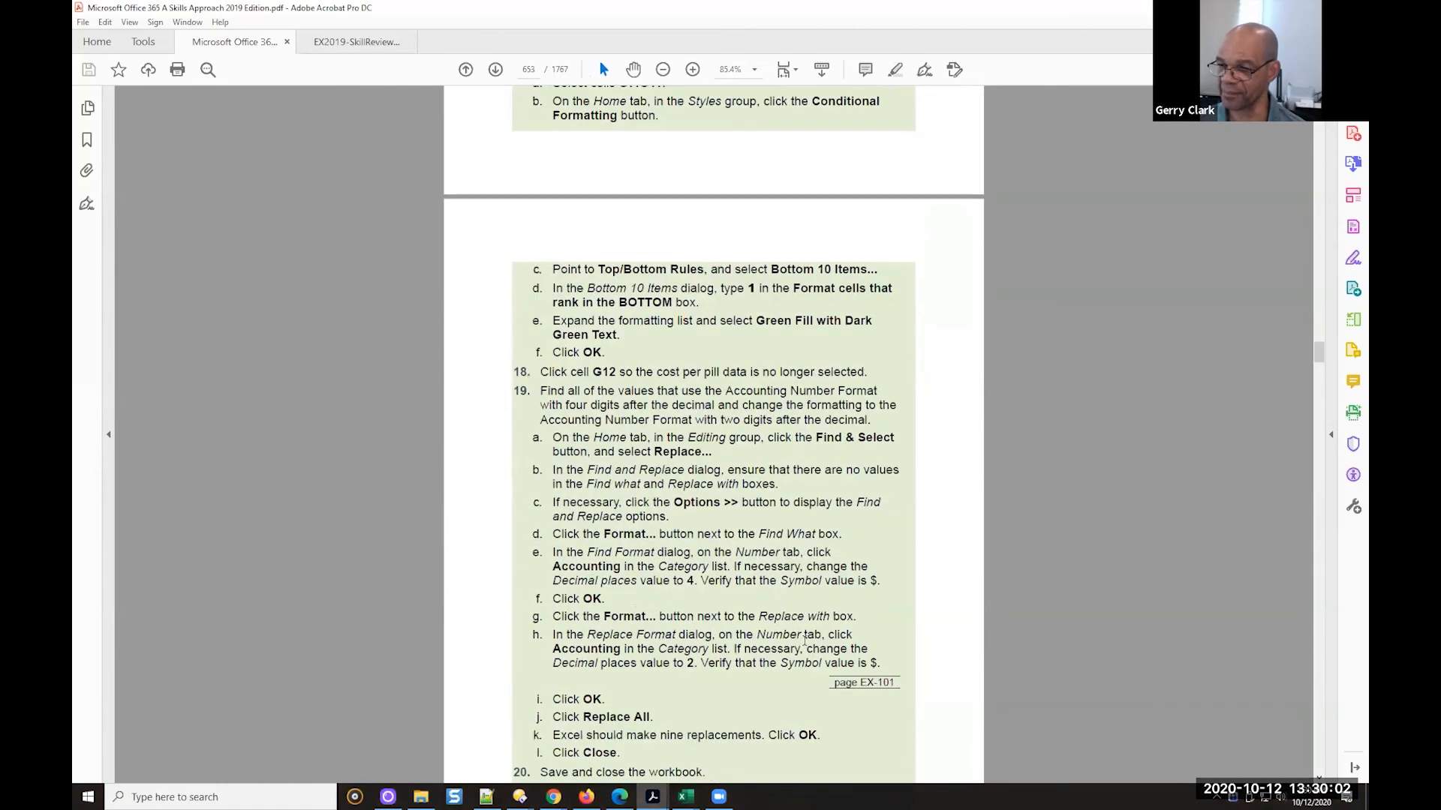
scroll(801, 642, "down", 2)
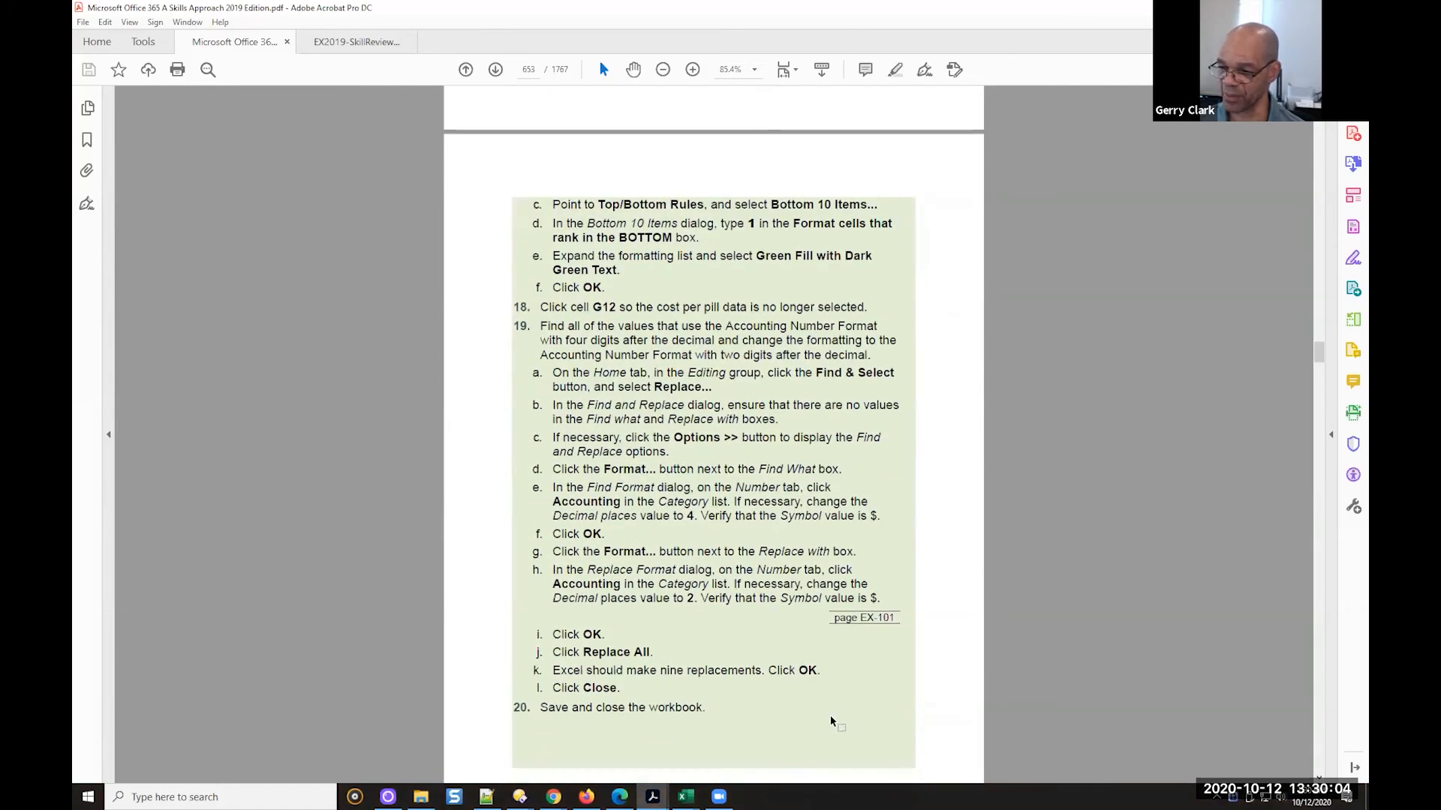
Switch back to the GC EX2019-SkillReview-2-1 workbook in Excel and select the Cost per pill cells G7:G11
mouse_move(687, 795)
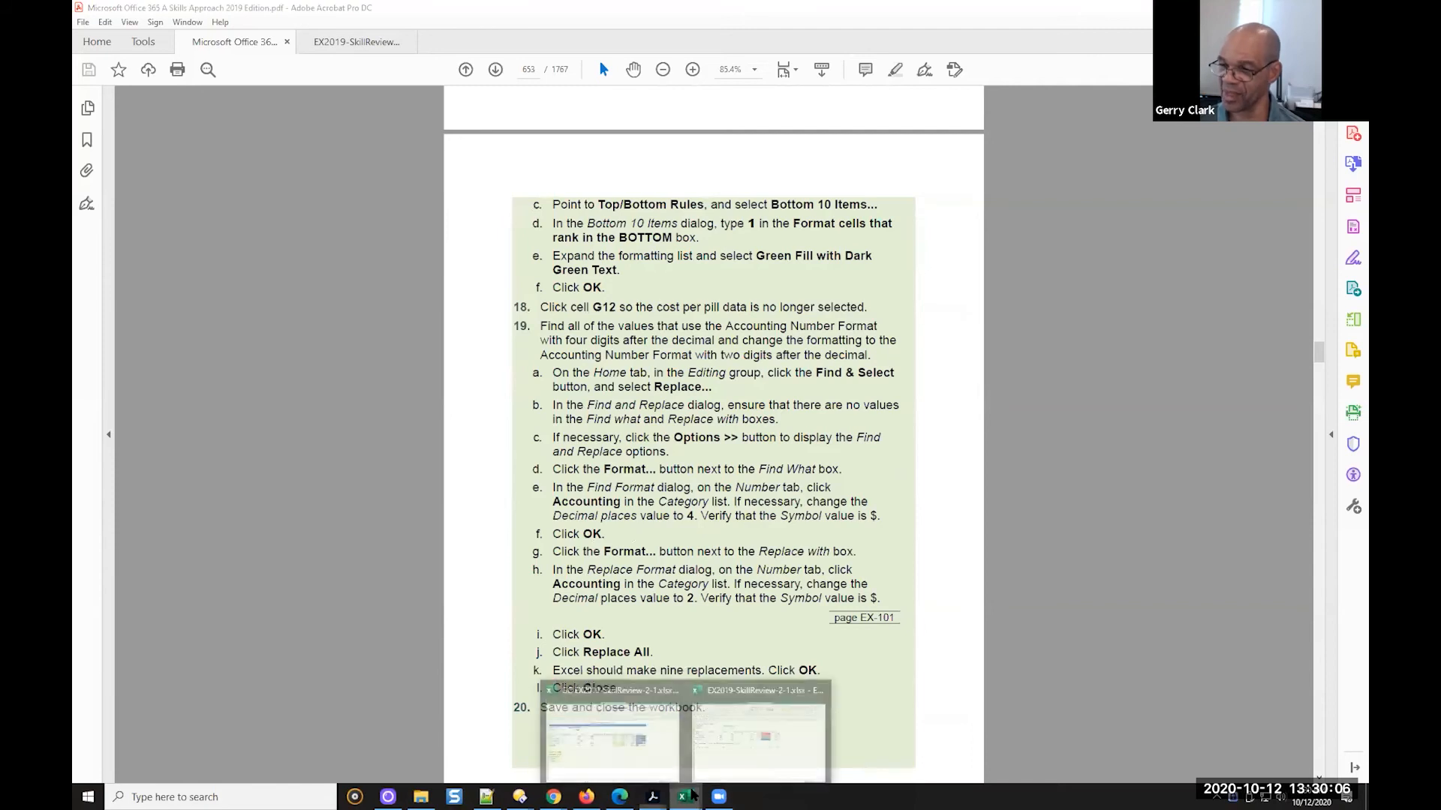
left_click(726, 773)
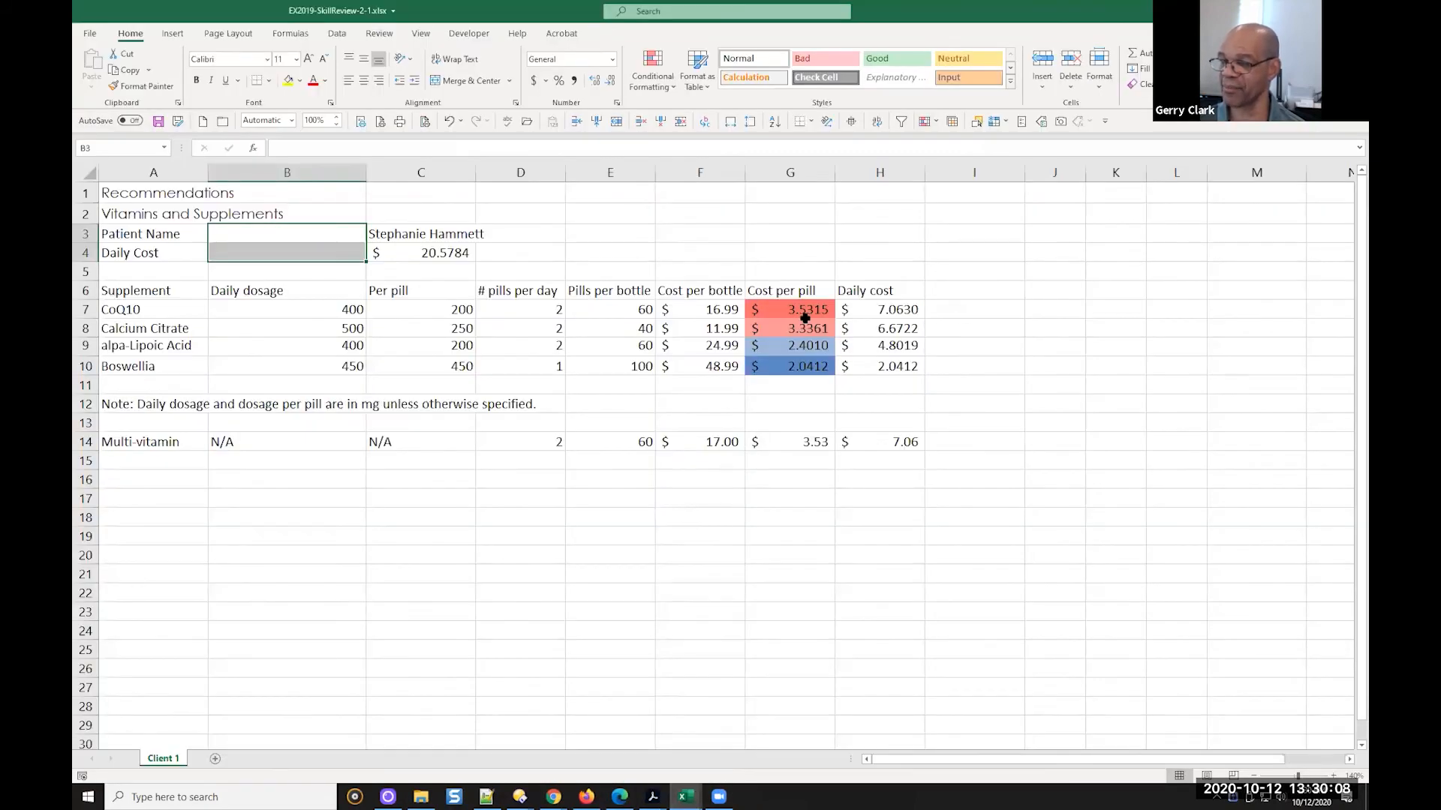
left_click(685, 798)
left_click(628, 752)
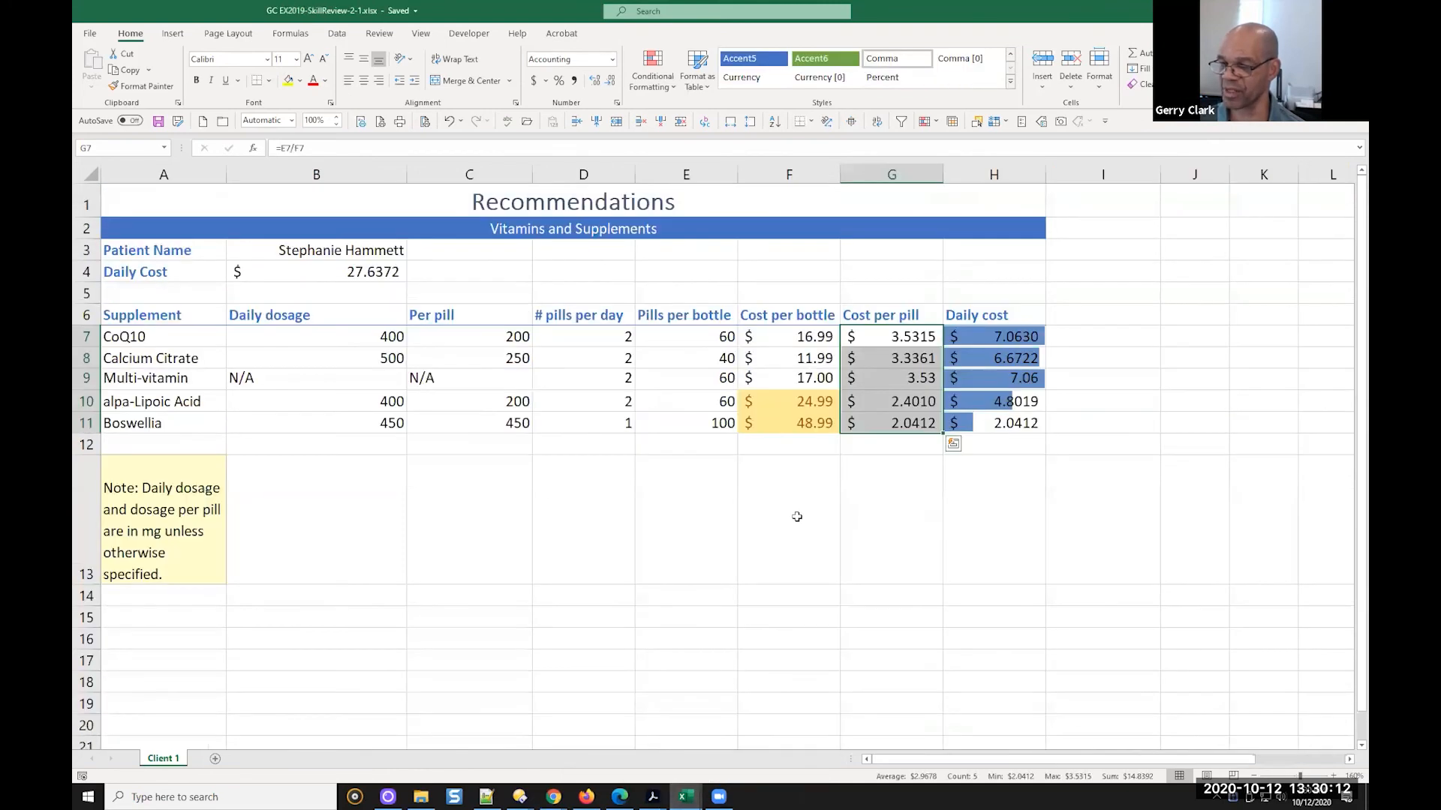
left_click(876, 338)
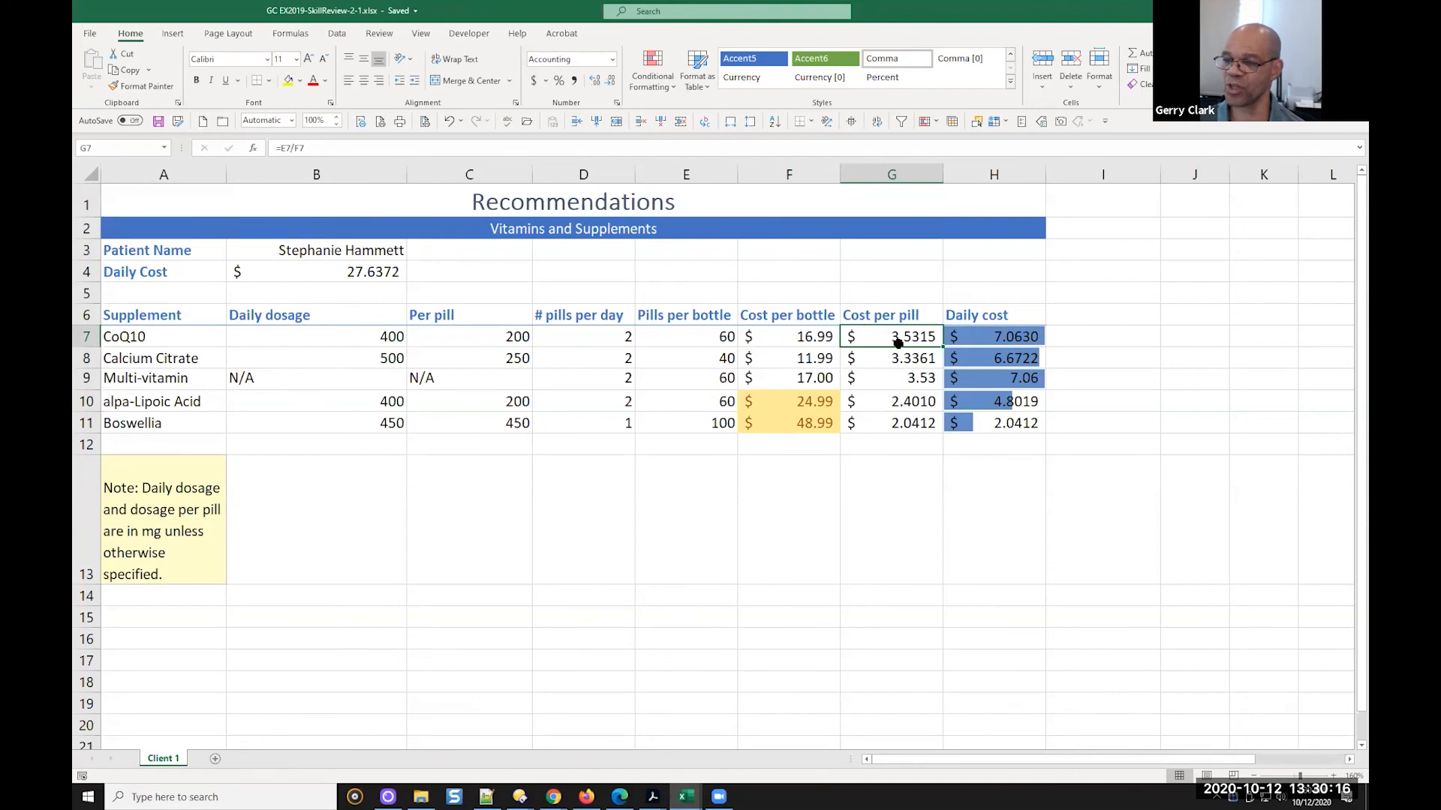
left_click(900, 421, "shift")
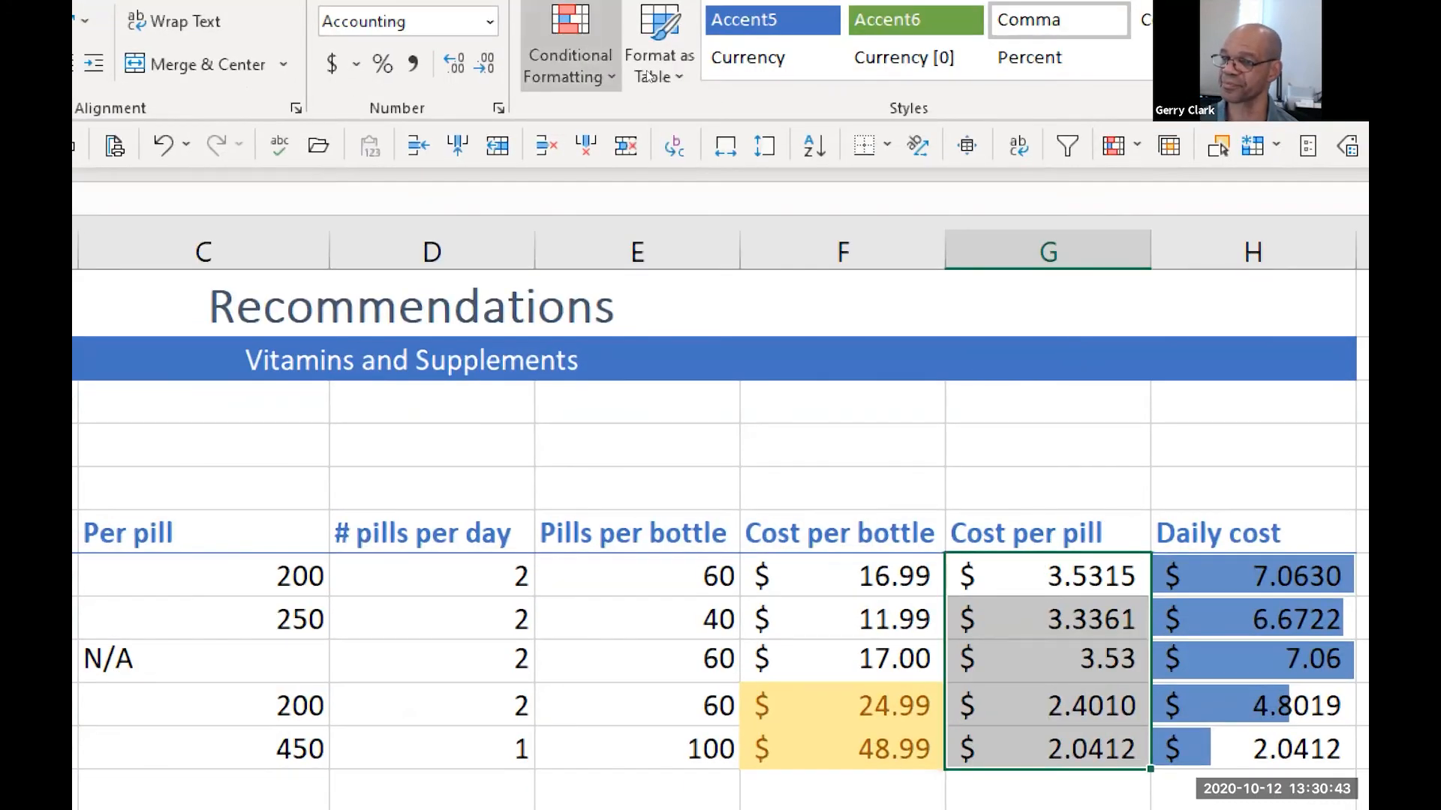
Start a Bottom 10 Items rule on the Cost per pill cells with the bottom rank set to 1
left_click(673, 82)
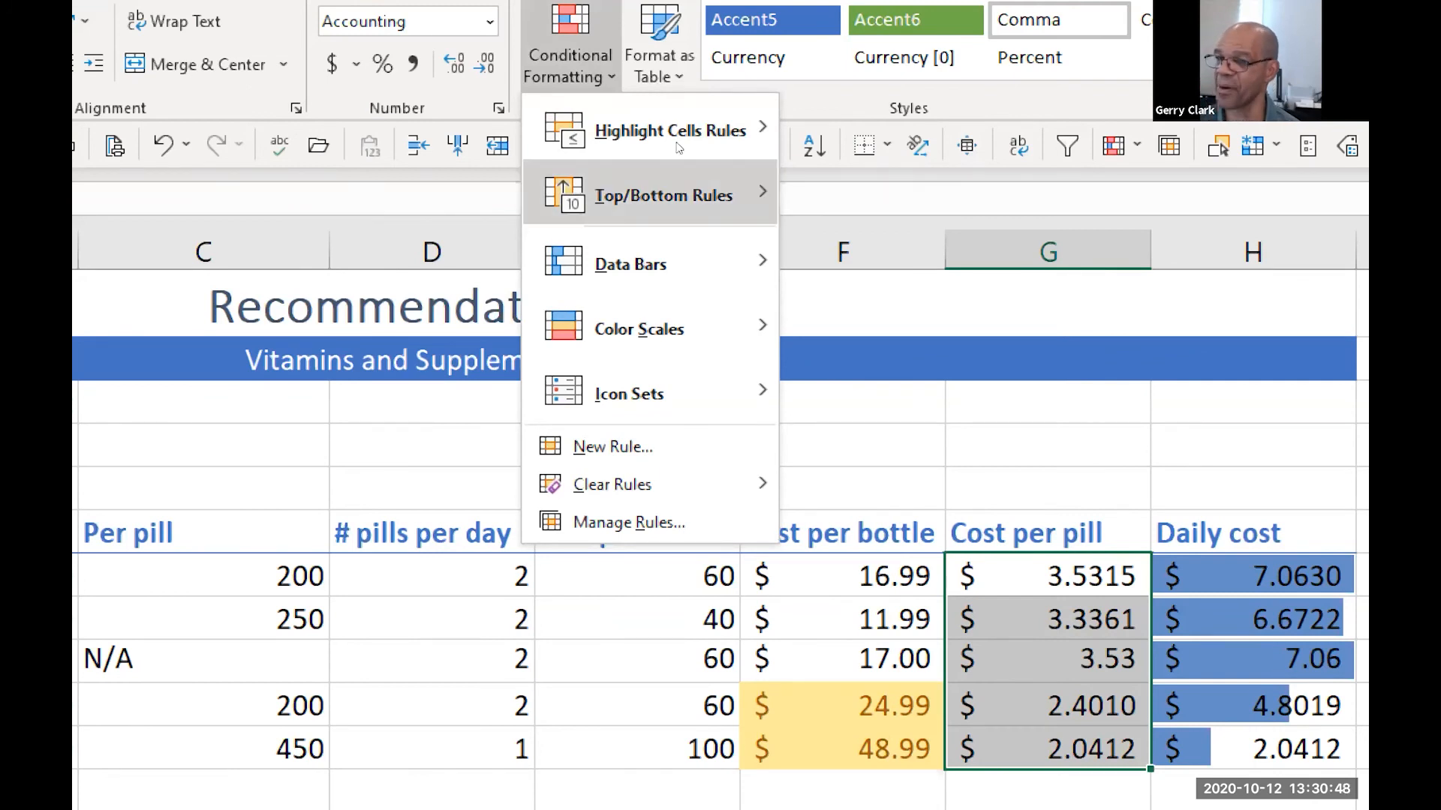
mouse_move(677, 146)
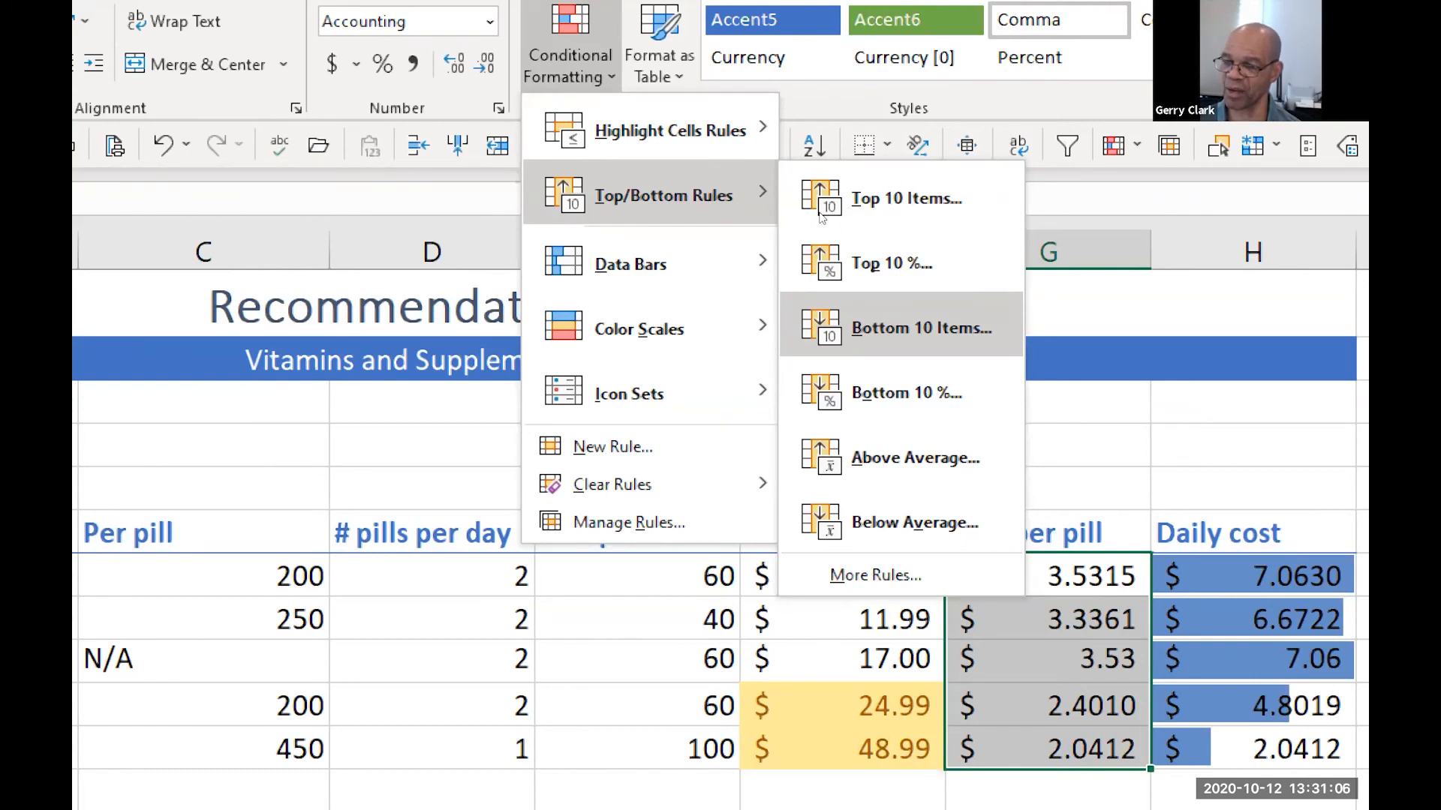
left_click(920, 328)
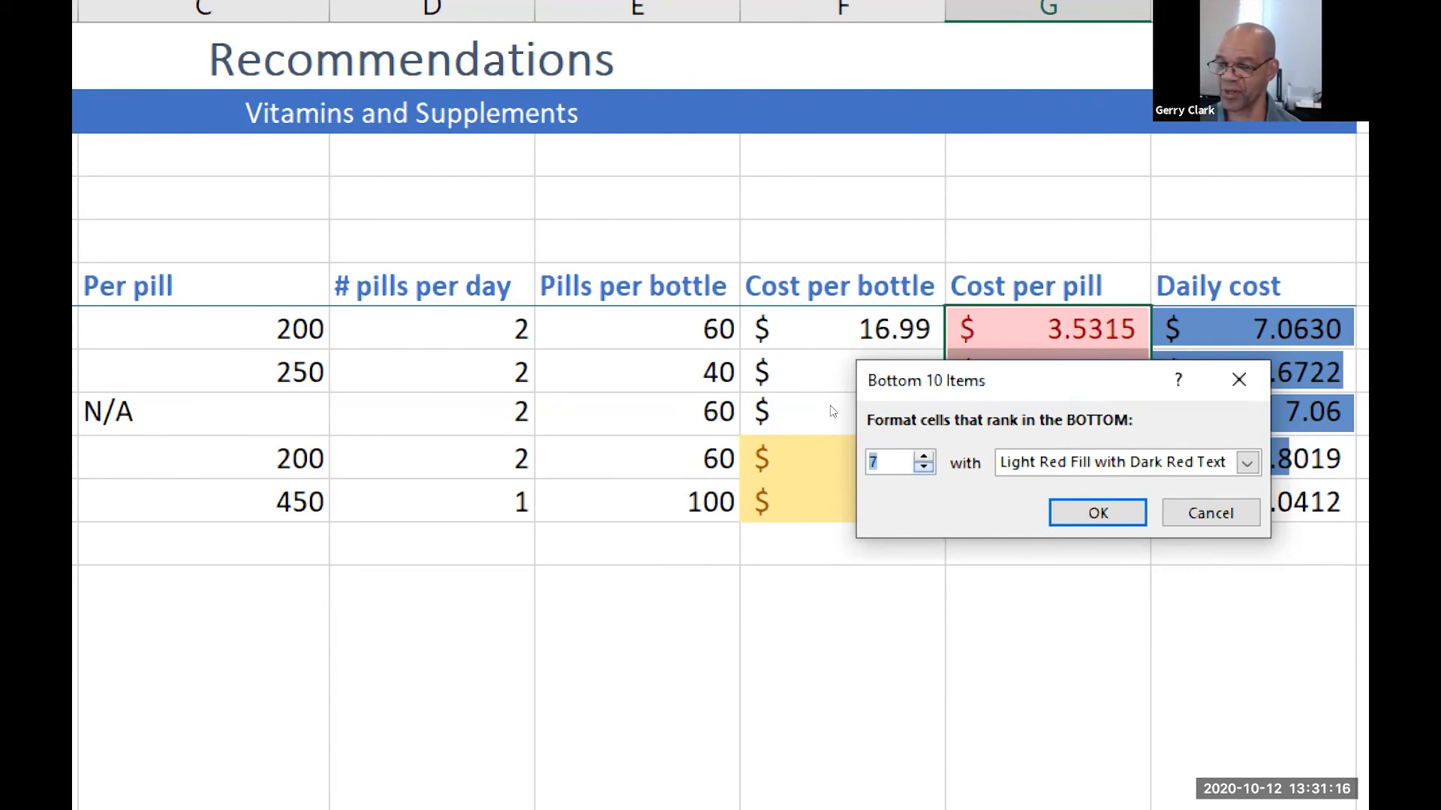
type("4")
key("Down")
key("Down")
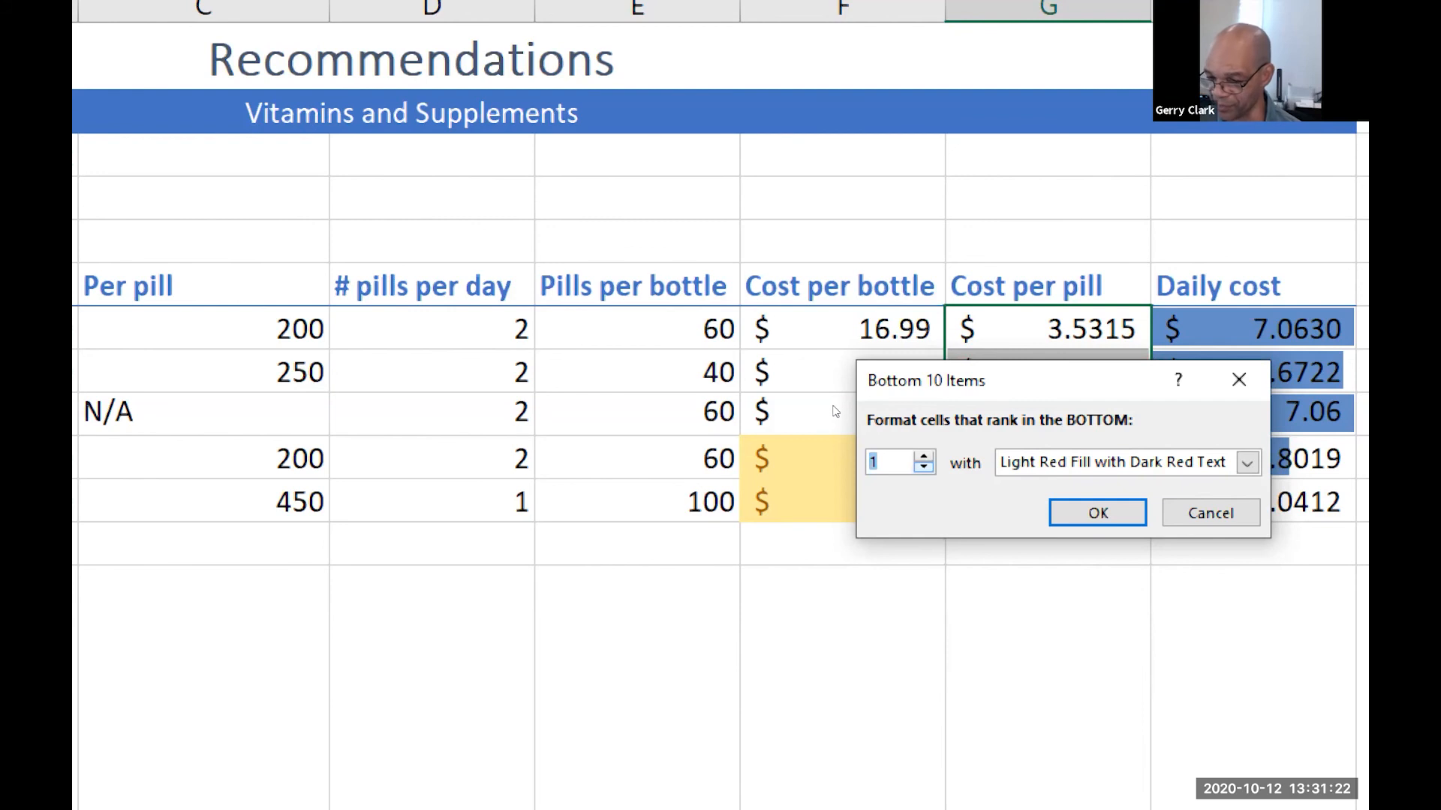
Set the bottom-item rule's format to Green Fill with Dark Green Text and apply it to the Cost per pill cells
left_click_drag(877, 366, 432, 331)
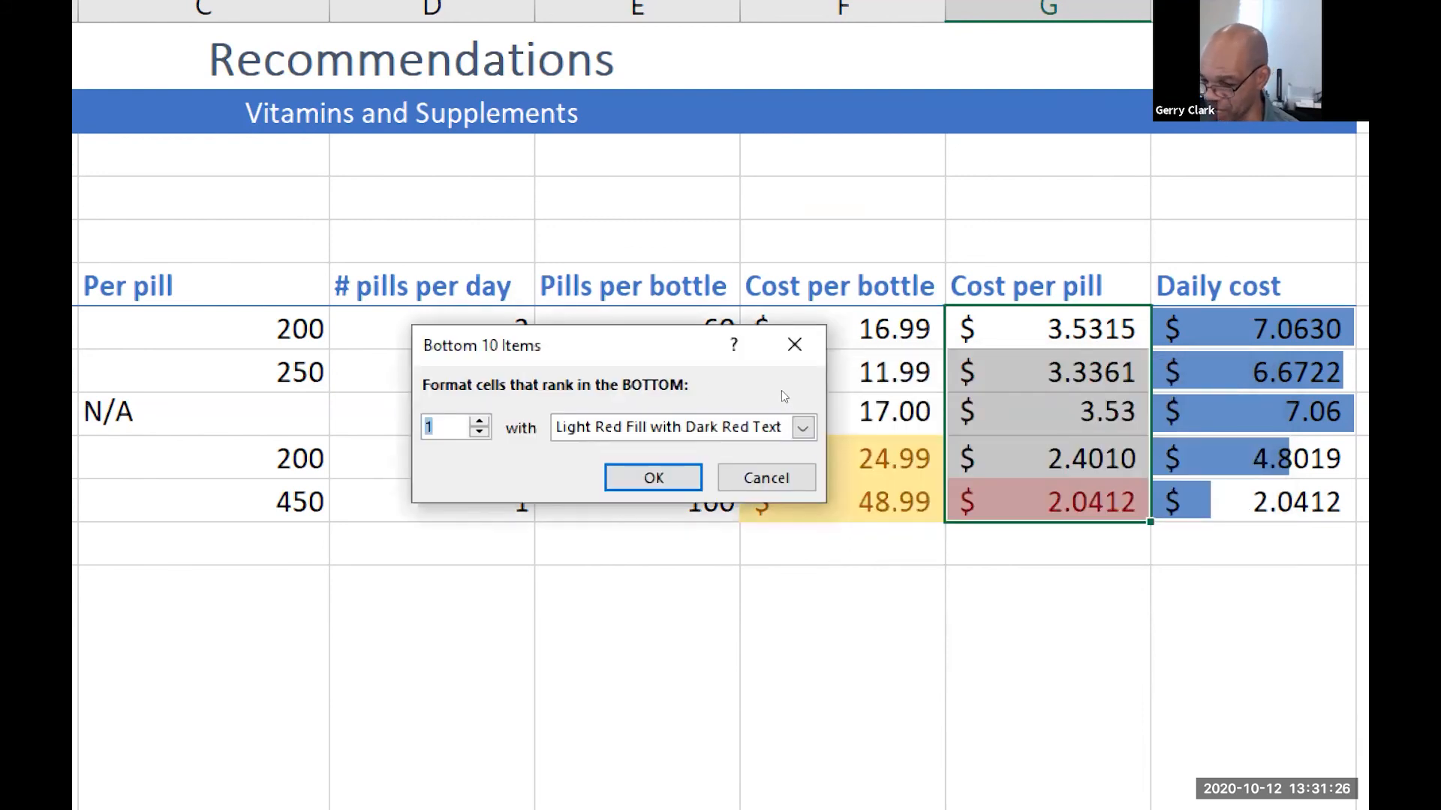
left_click(802, 427)
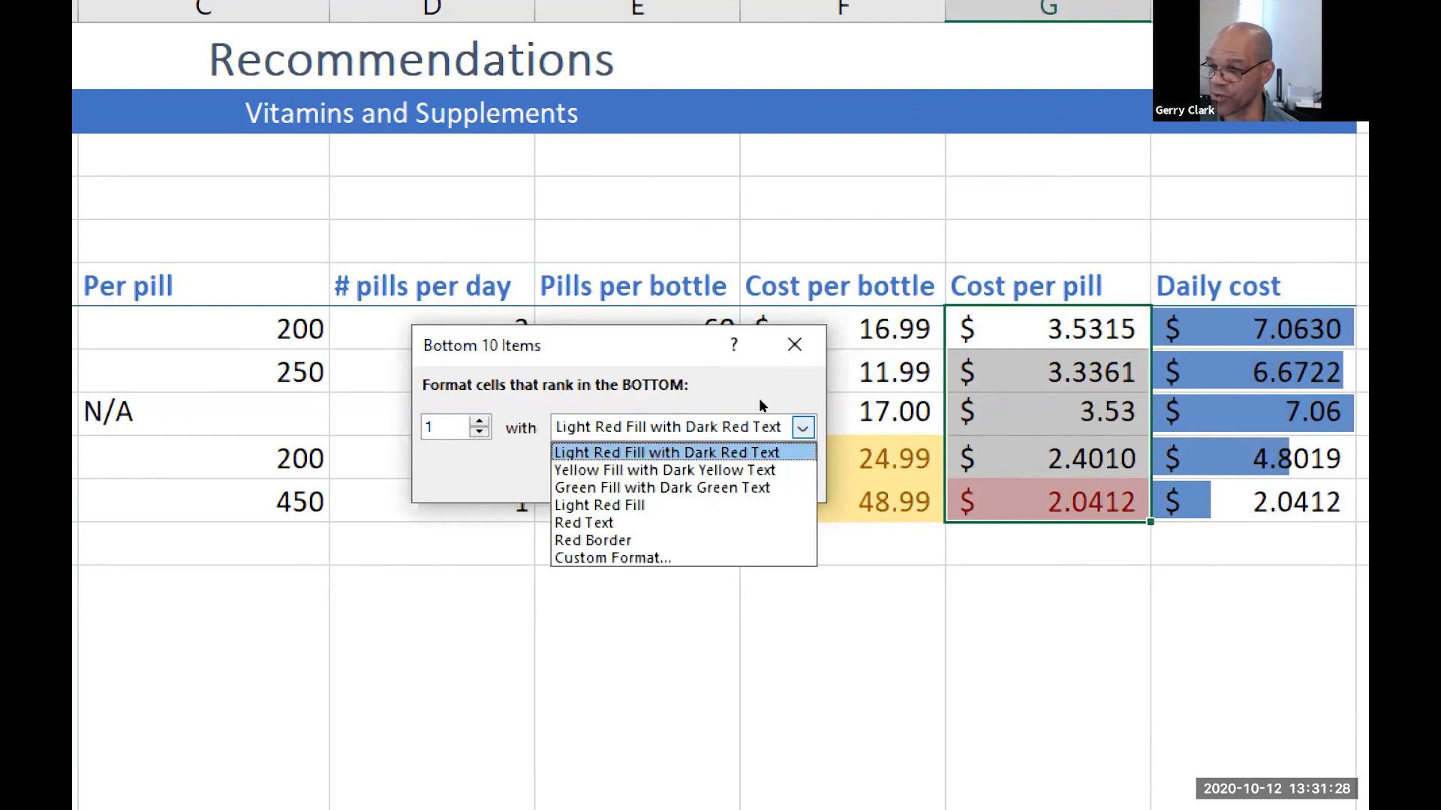
key("Return")
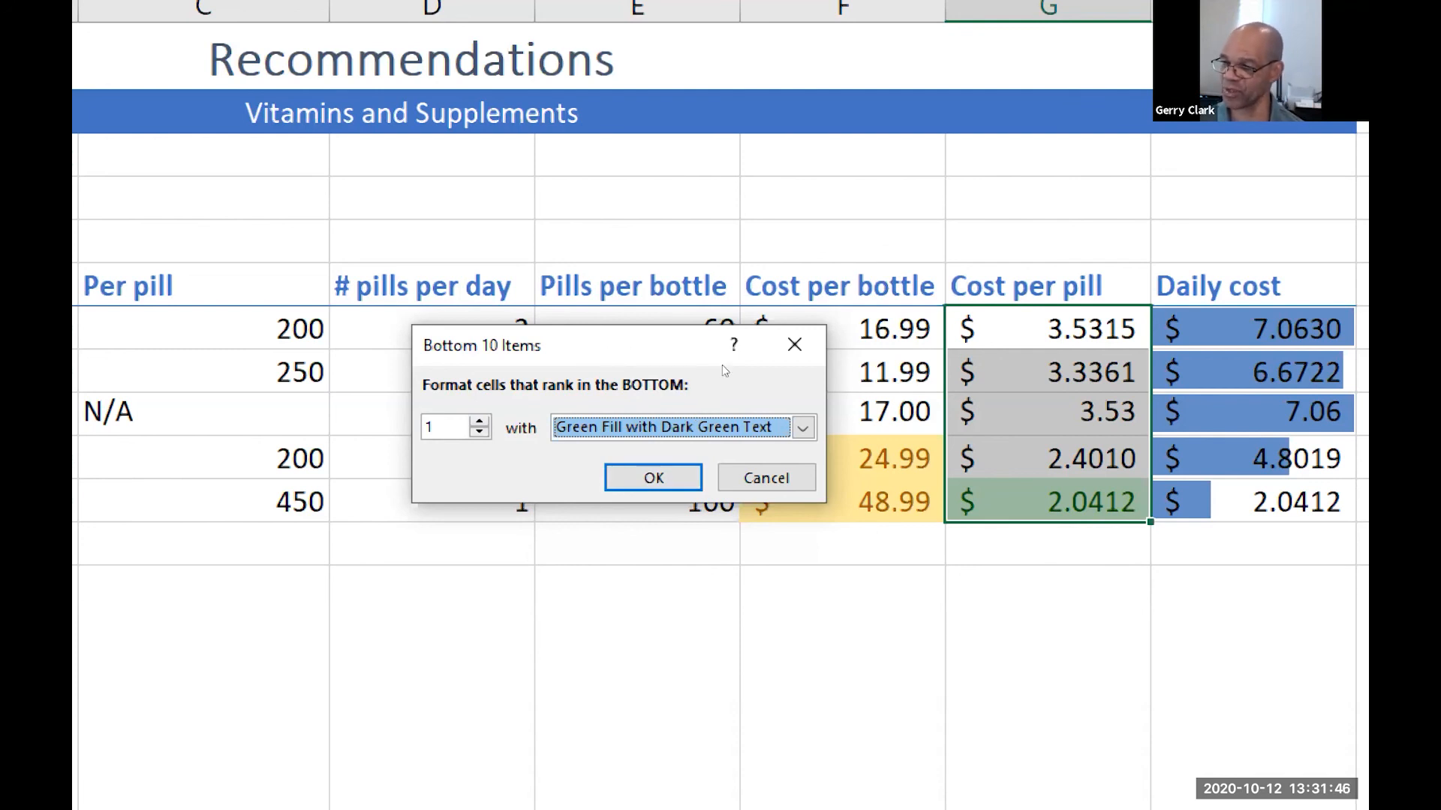
left_click(652, 478)
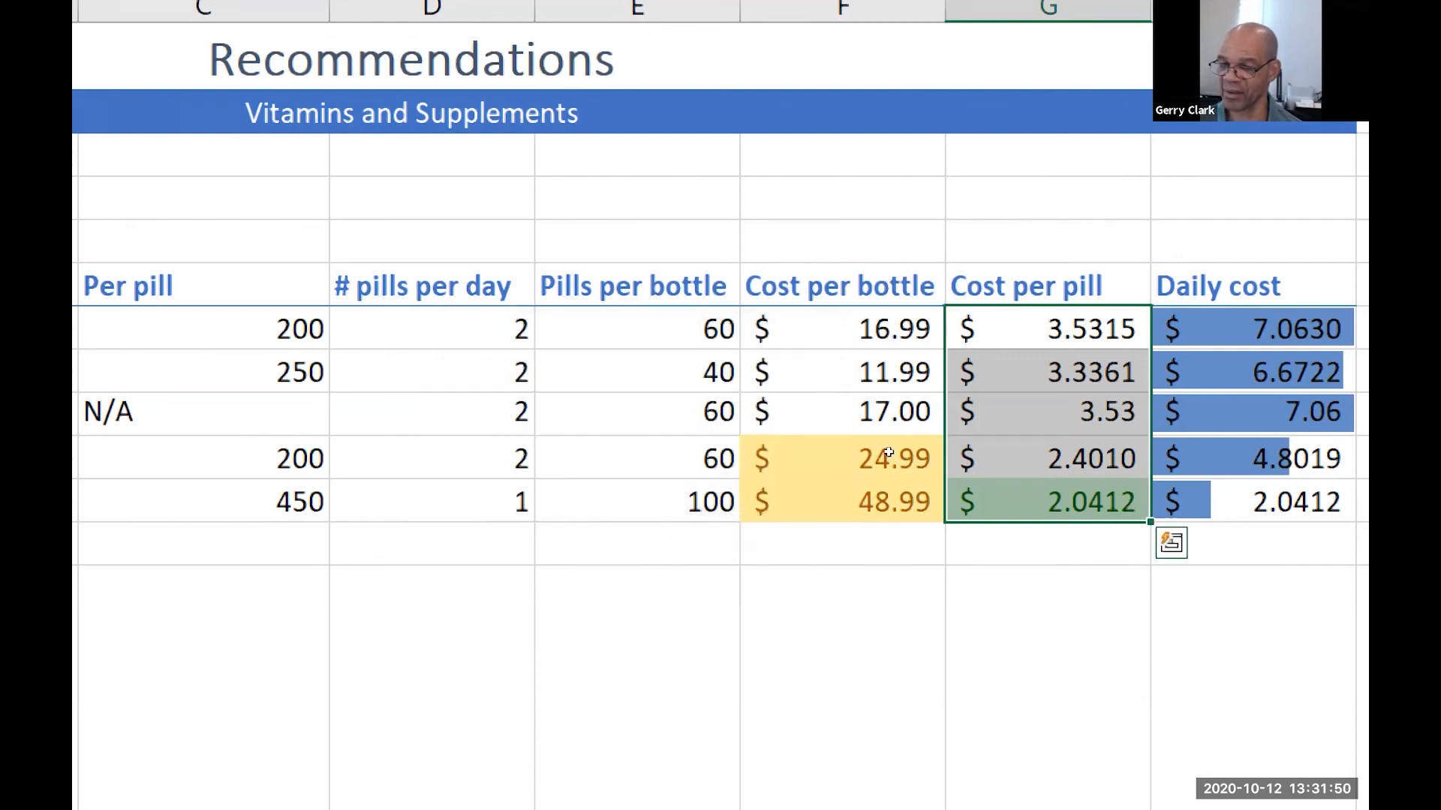
Deselect the Cost per pill range by selecting empty cell F13, and save the workbook
left_click(1012, 547)
left_click(863, 589)
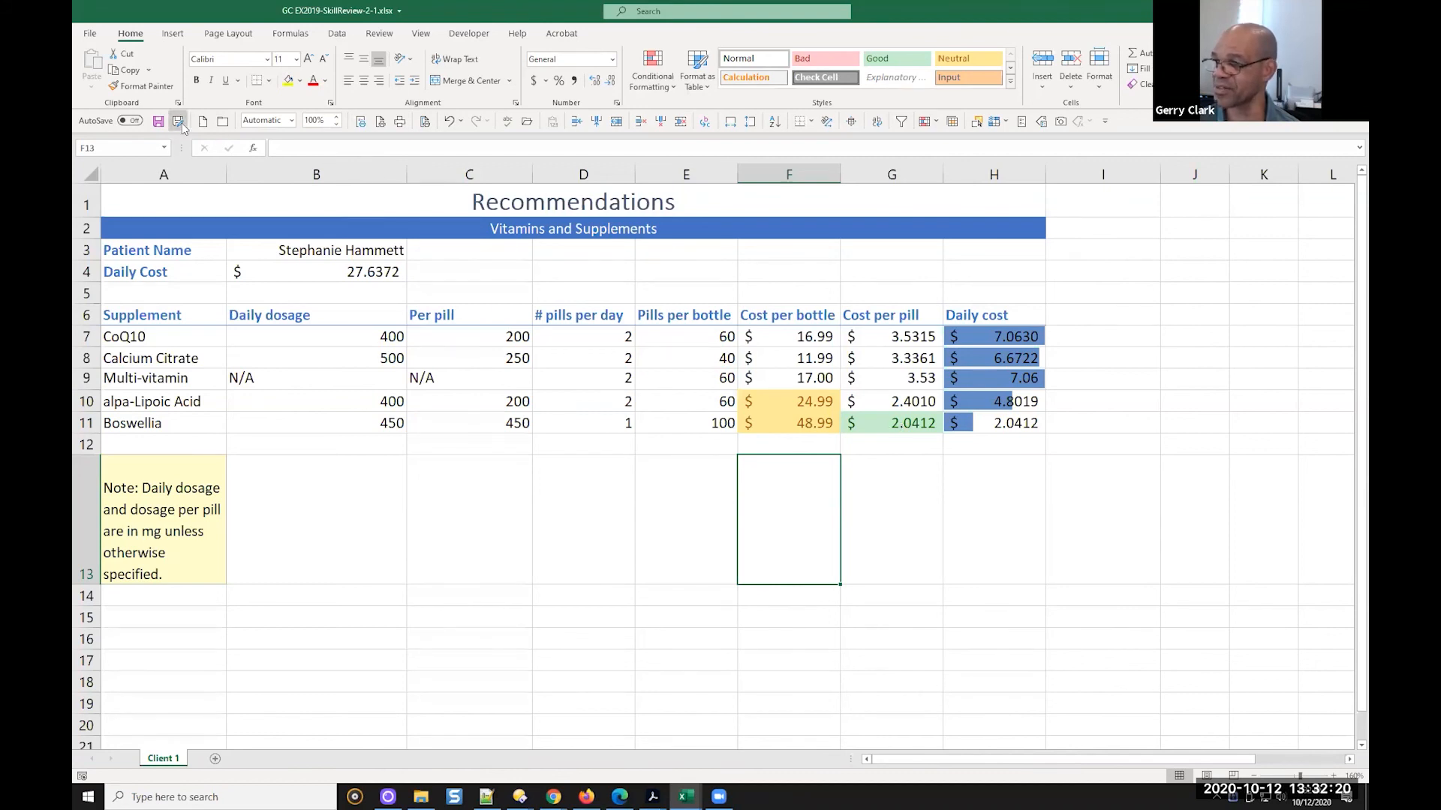
left_click(159, 122)
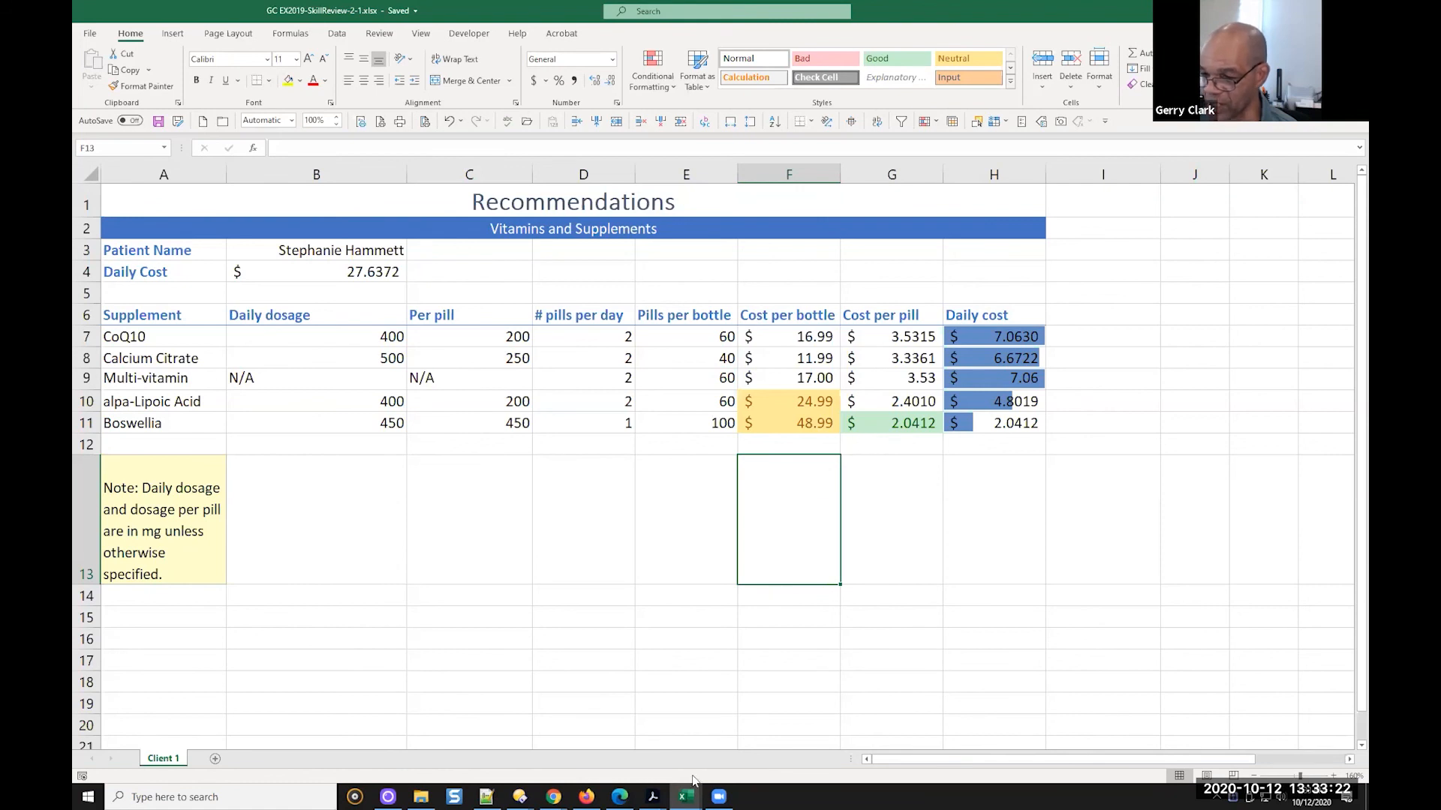
Switch to the textbook PDF in Adobe Acrobat and read step 19 on replacing the four-decimal Accounting formats
mouse_move(653, 796)
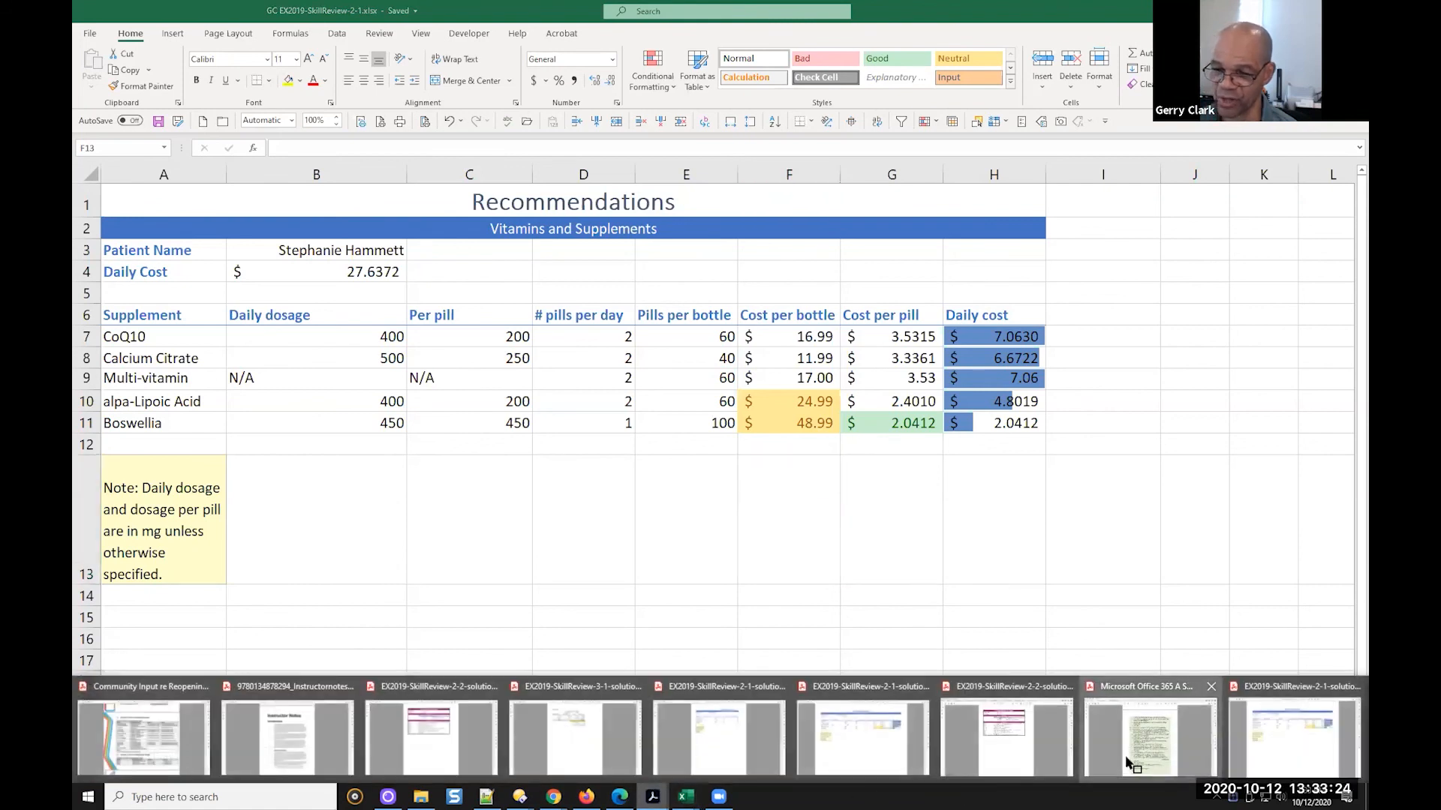
left_click(1152, 731)
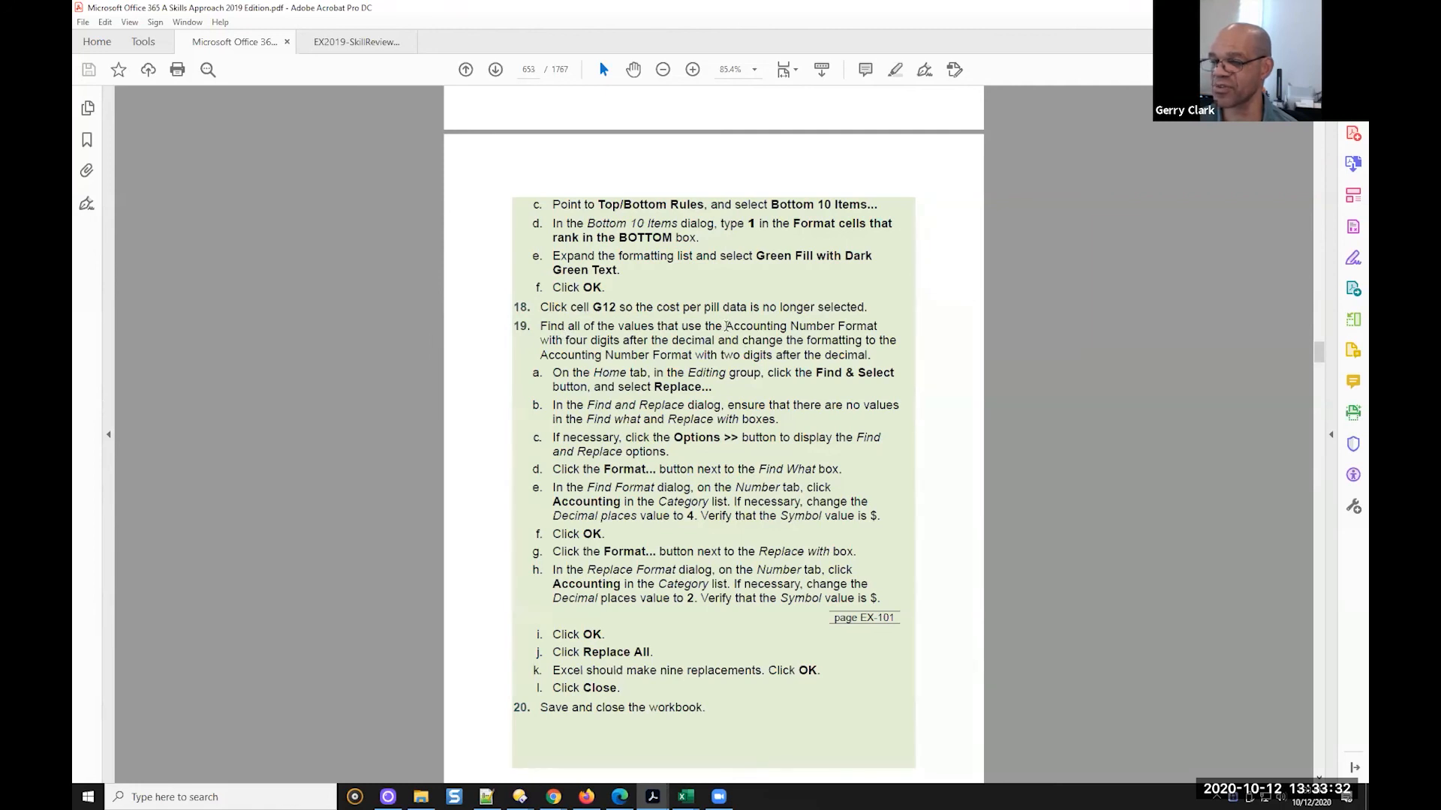
left_click_drag(567, 340, 850, 364)
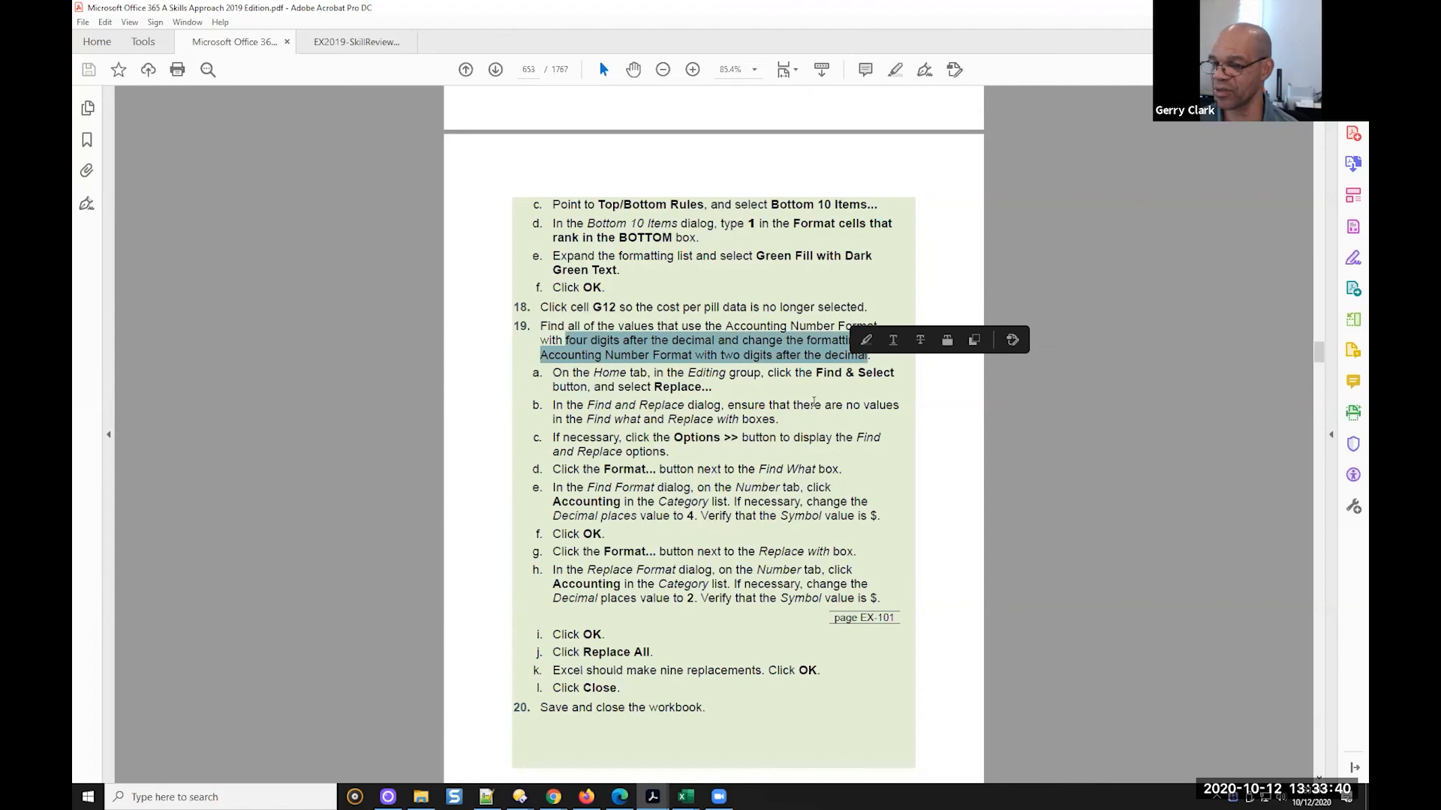
left_click(540, 330)
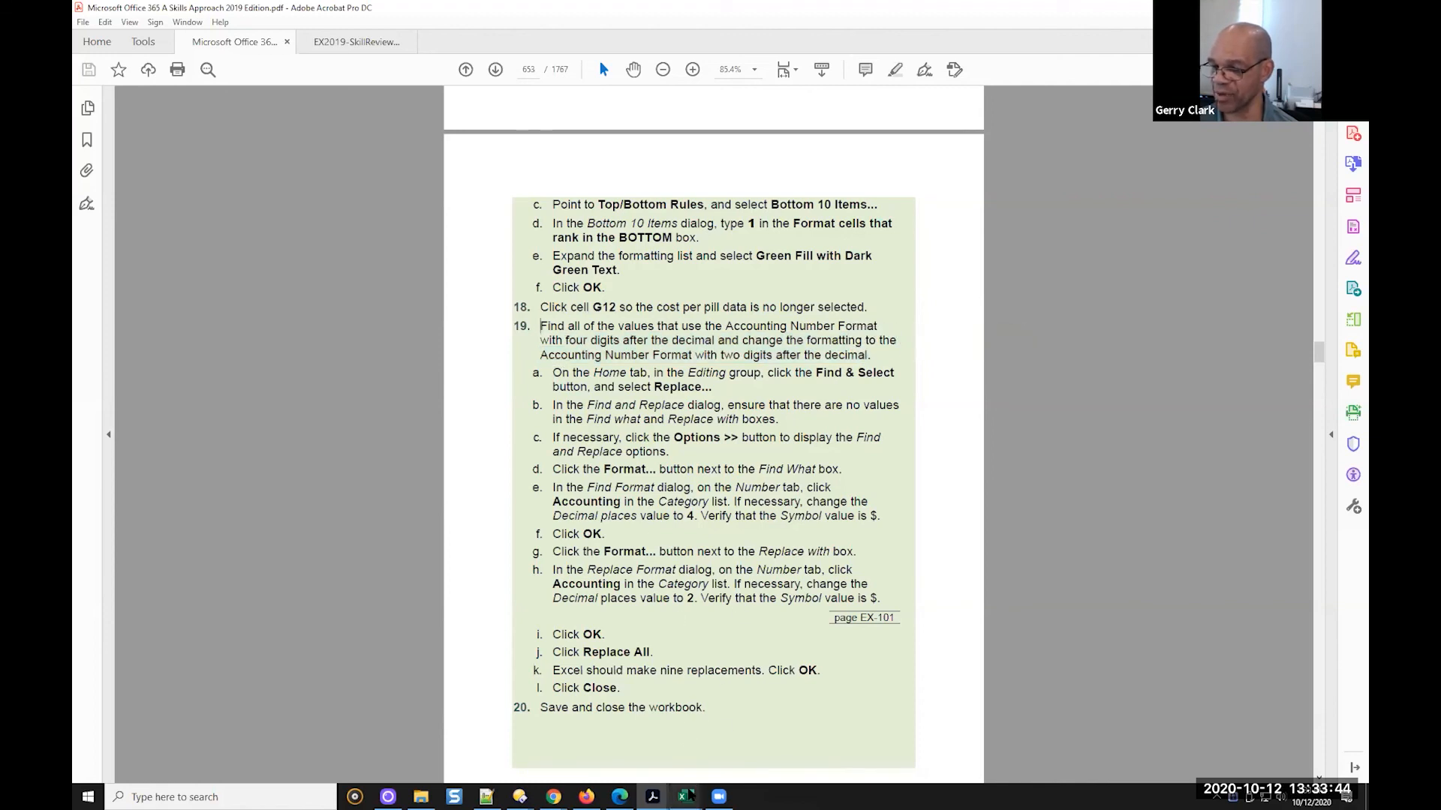
Switch to the GC EX2019-SkillReview-2-1 workbook in Excel and examine the decimals in the Daily Cost cell and the Cost per pill column
mouse_move(685, 796)
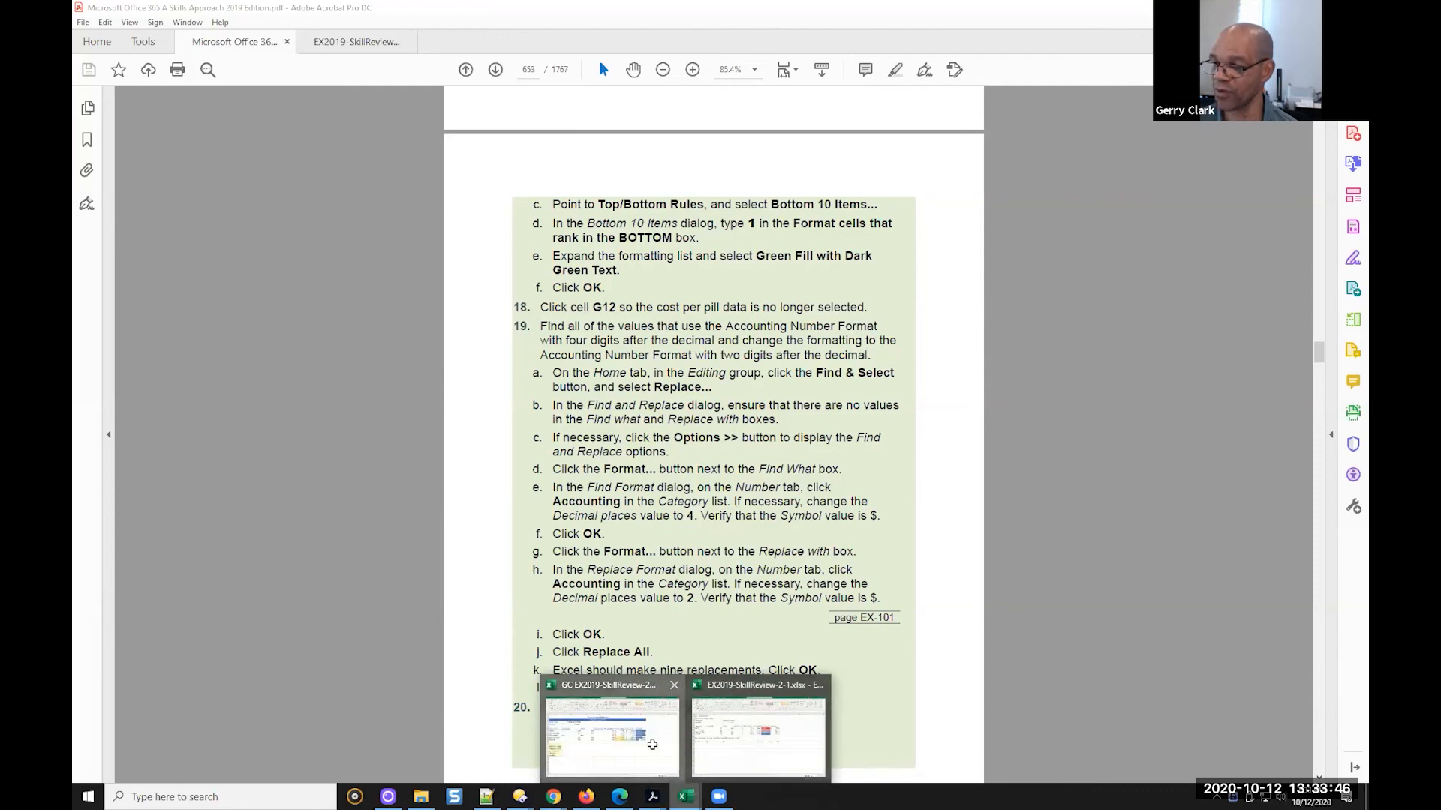
left_click(652, 745)
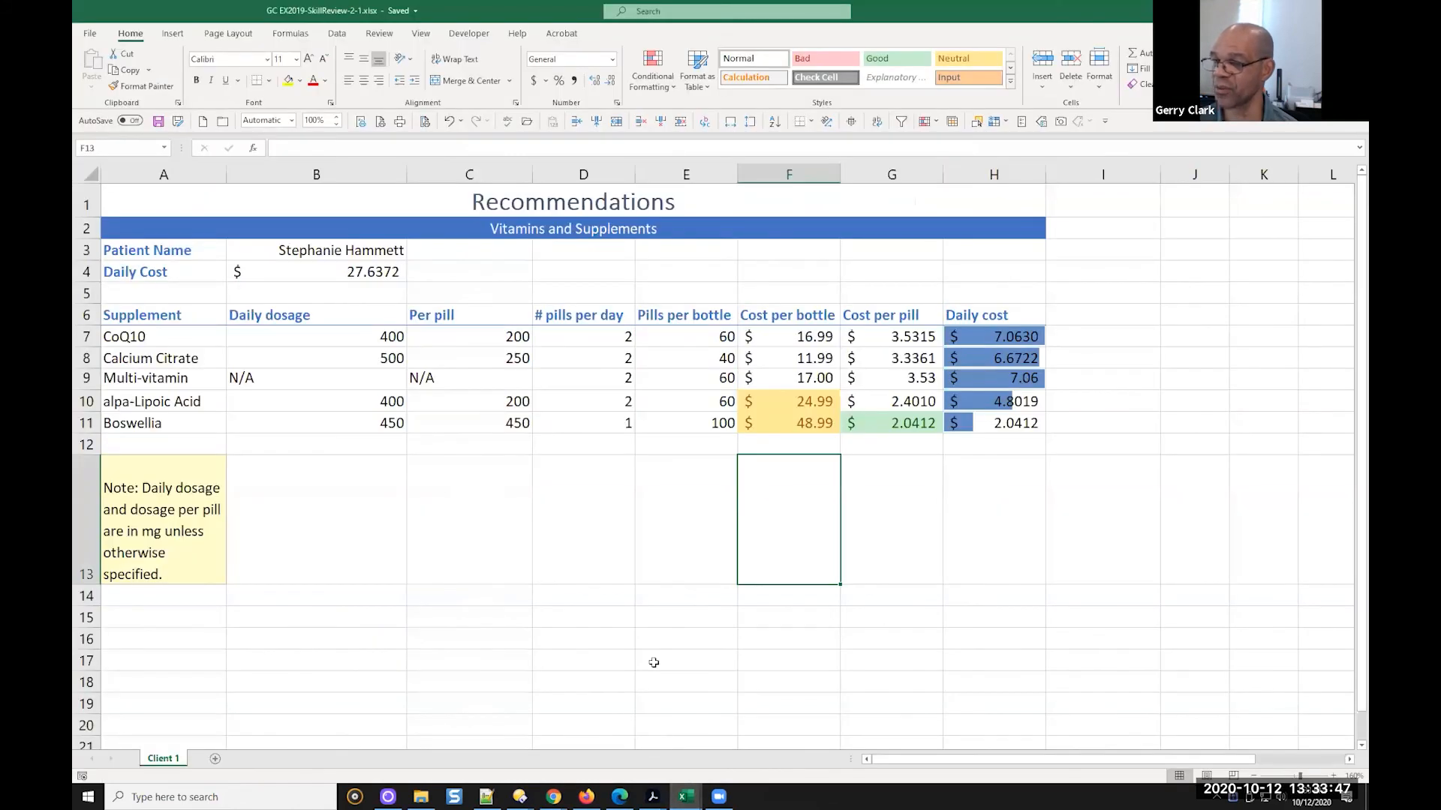
left_click(385, 272)
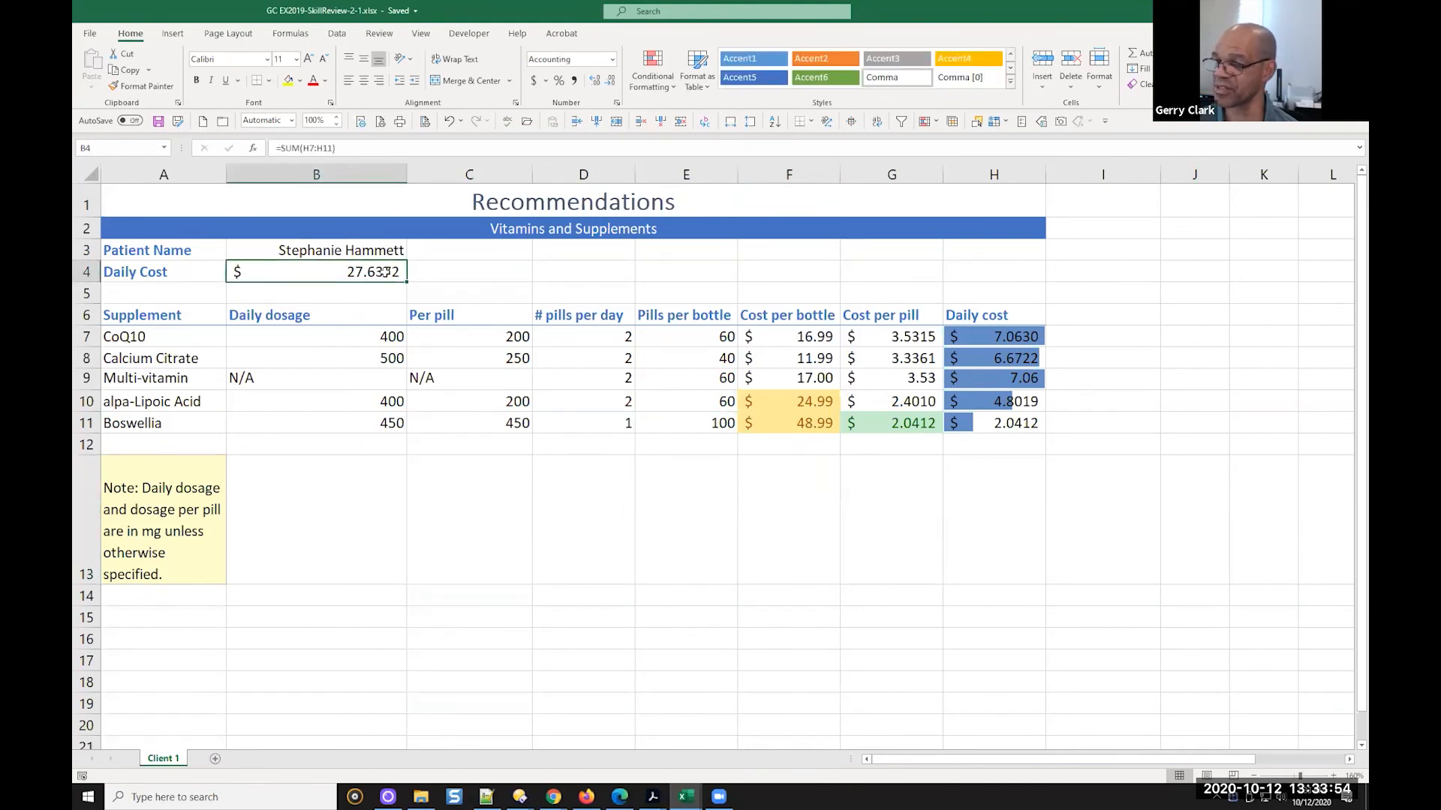
left_click(891, 345)
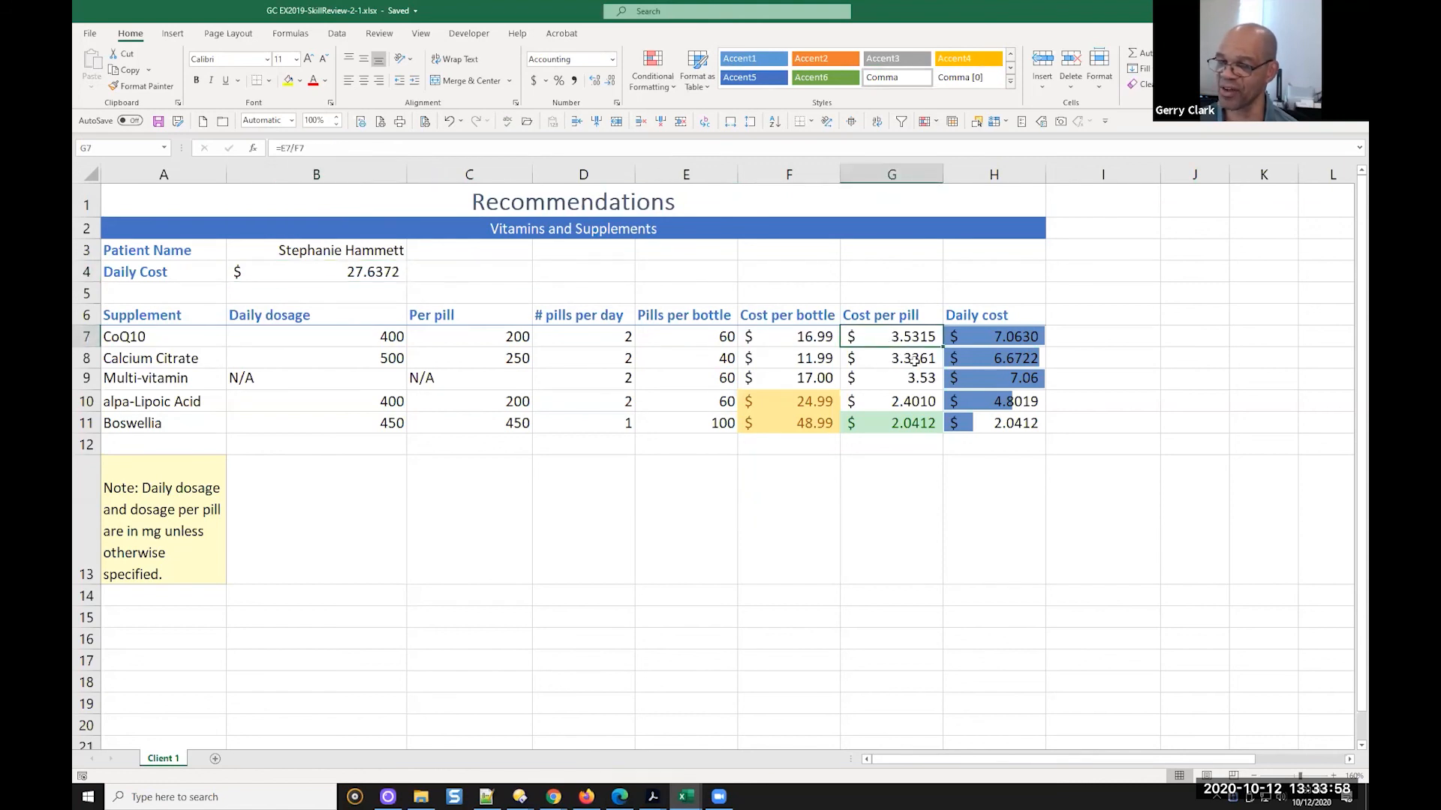
left_click(913, 360)
left_click(923, 402)
left_click(912, 421)
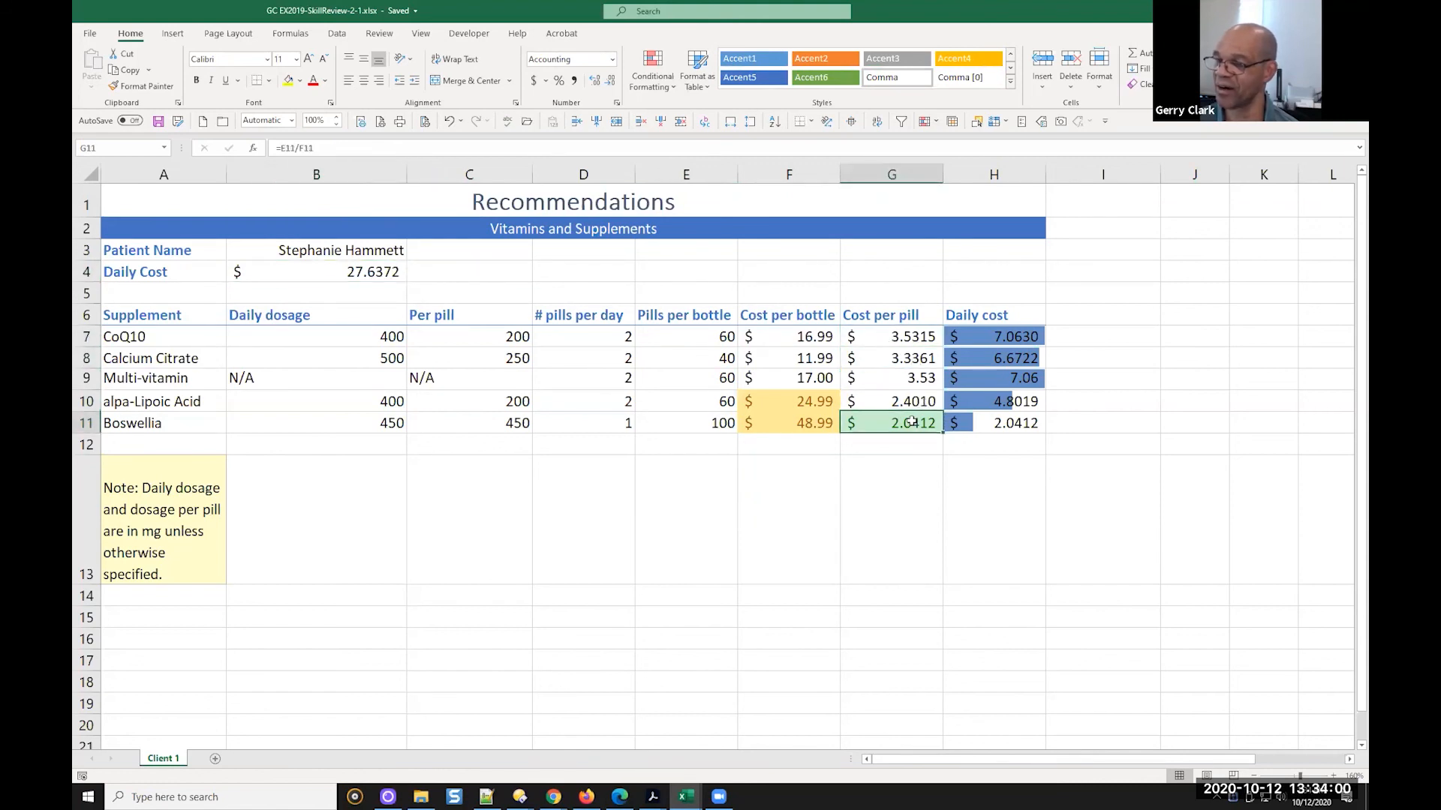
left_click(921, 335)
left_click(921, 350)
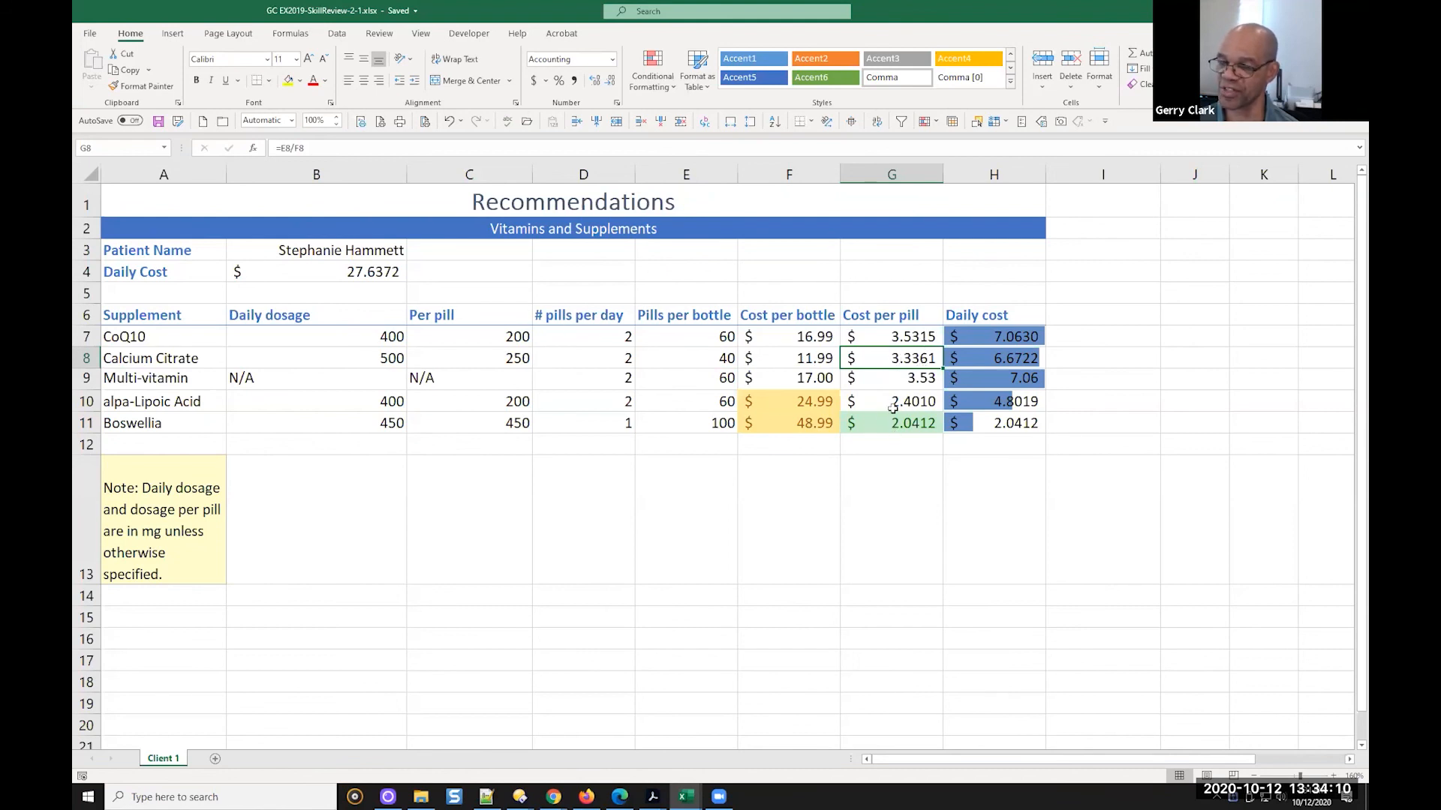
left_click(919, 382)
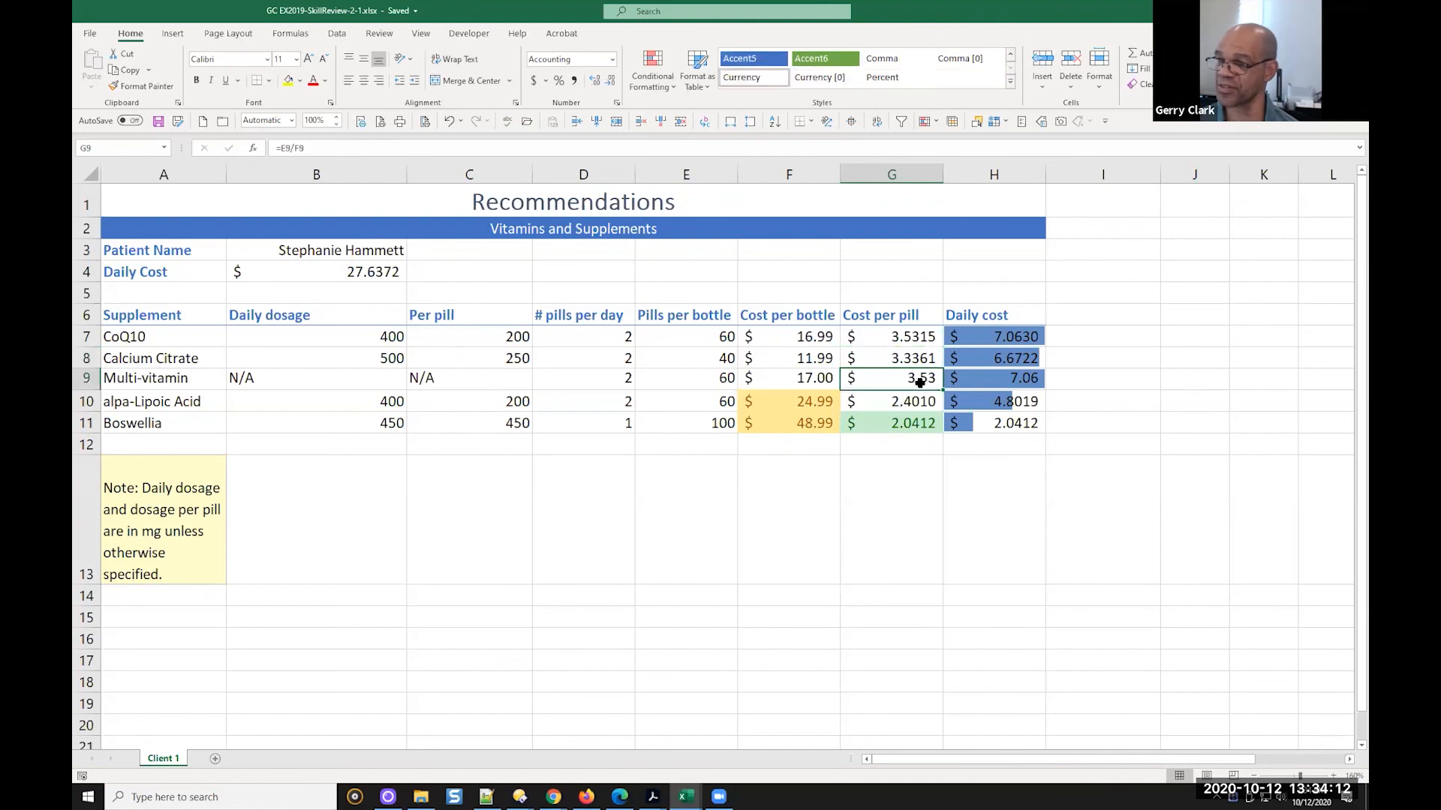
left_click(897, 400)
left_click(896, 420)
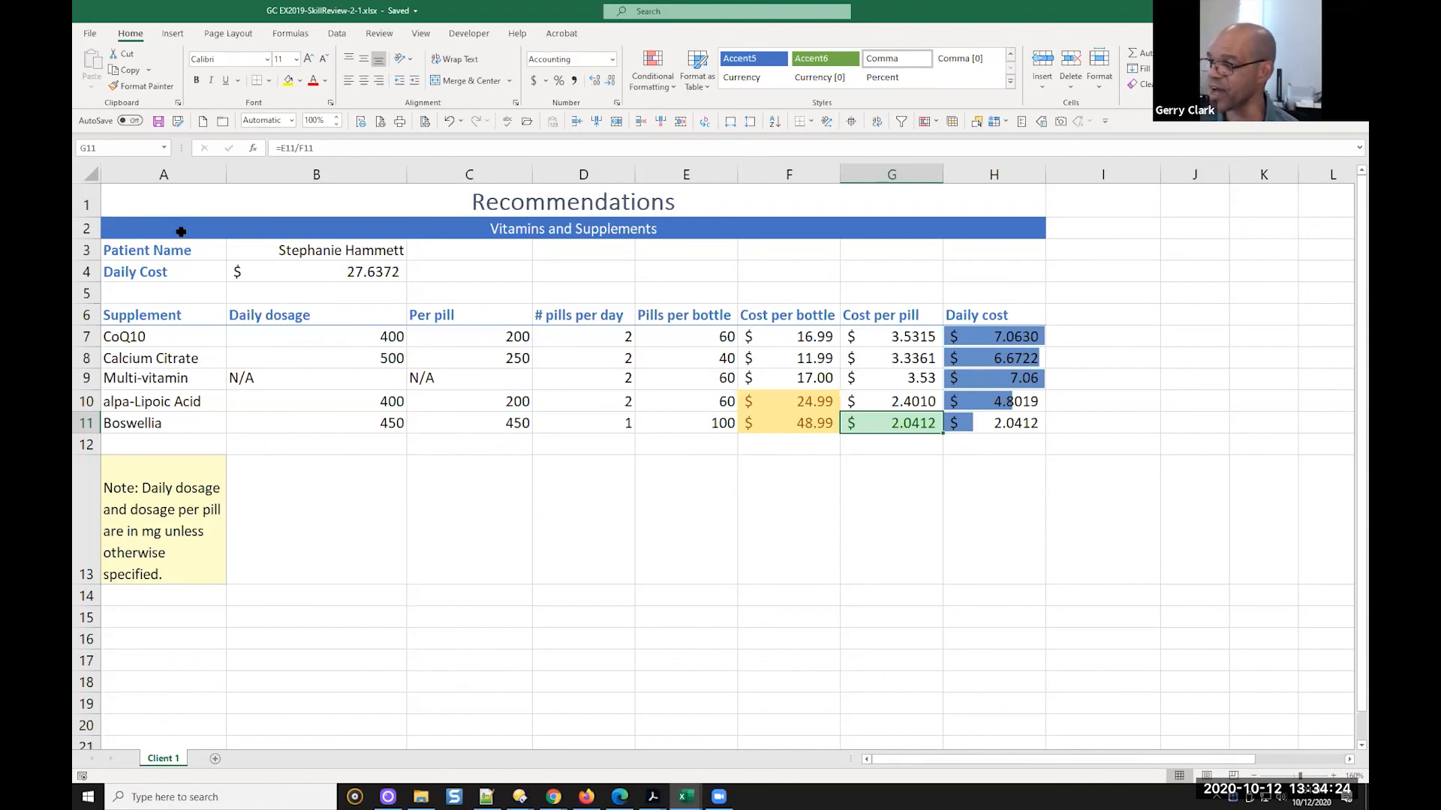
From the title cell A1, open Find and Replace for replacing and expand its options, leaving both search texts empty
left_click(166, 210)
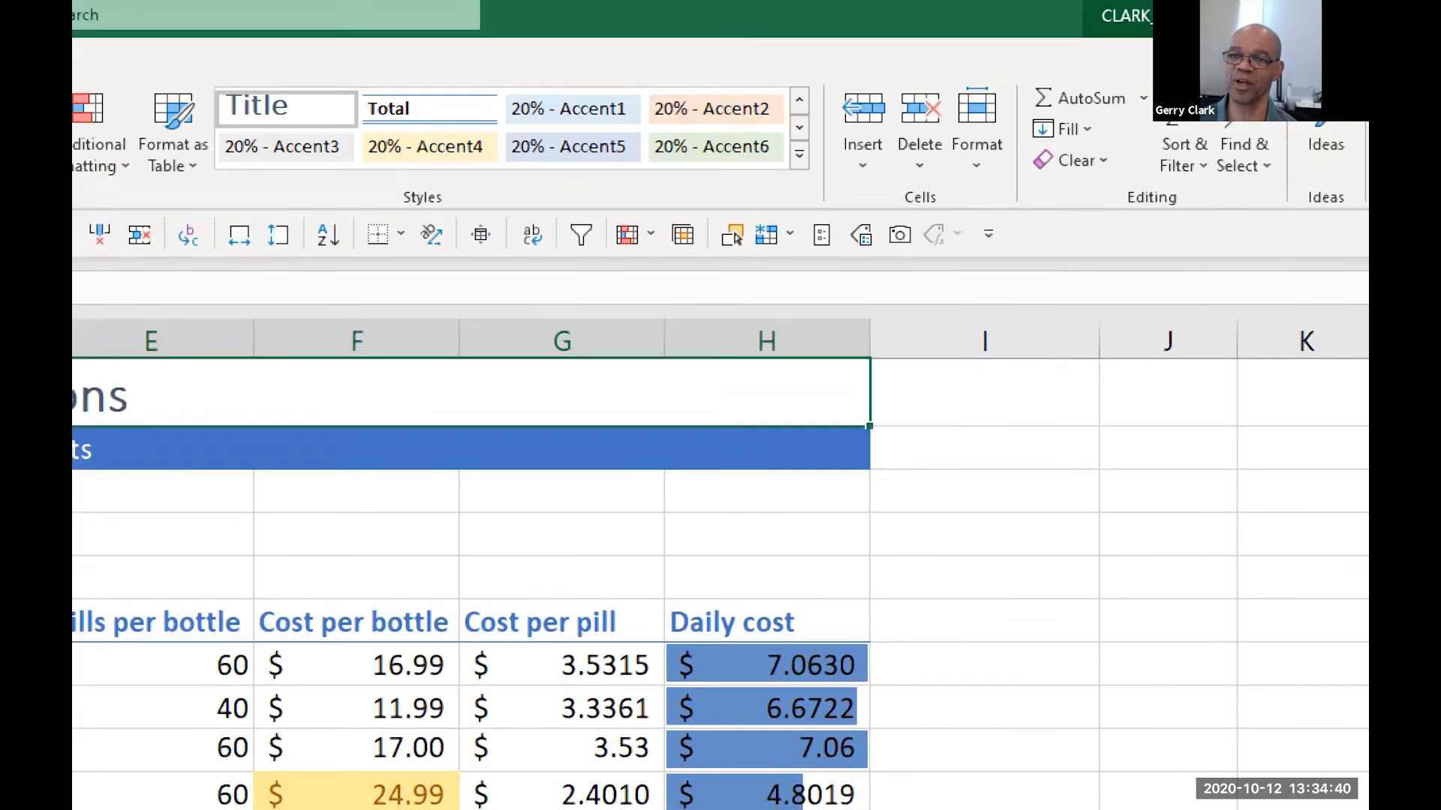
left_click(1230, 80)
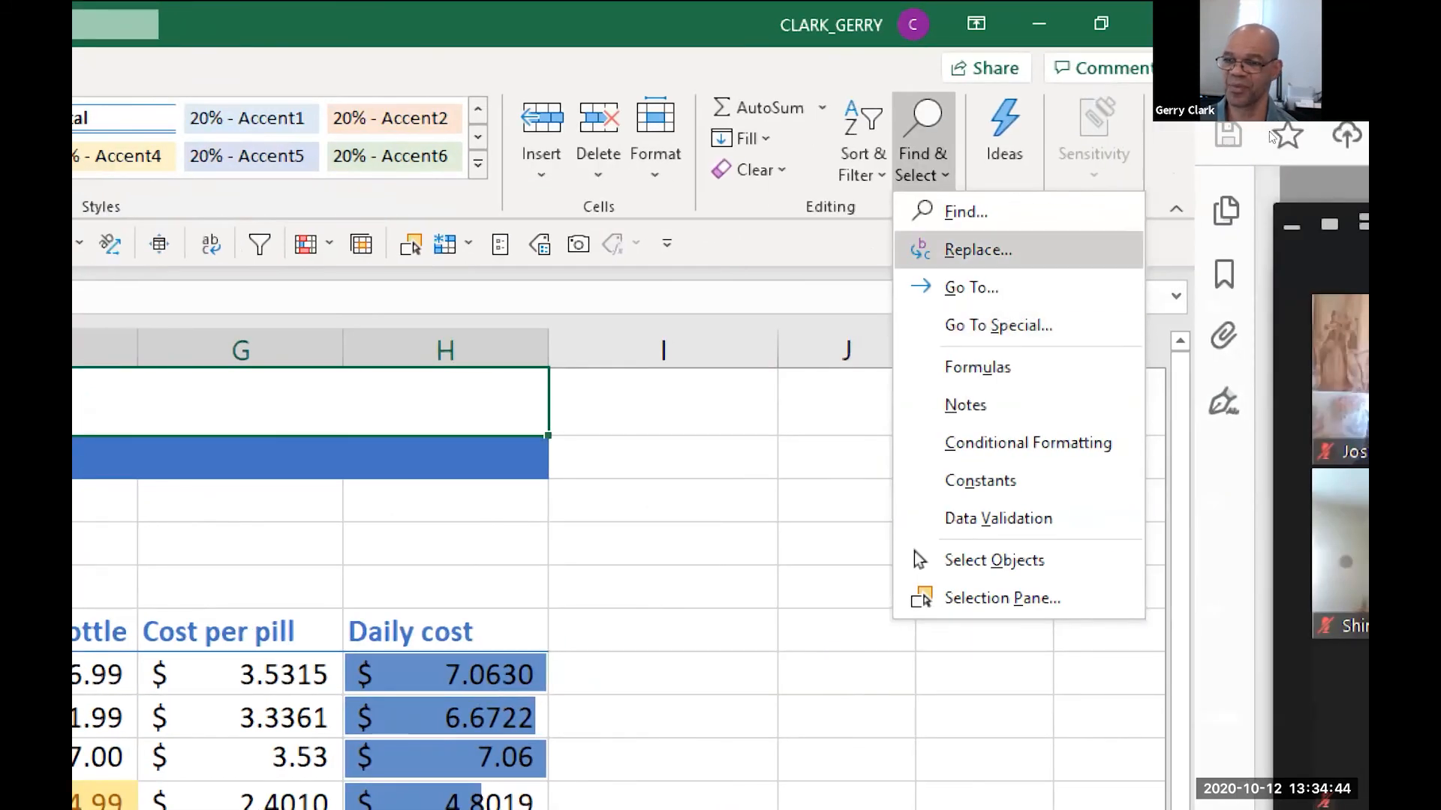
left_click(1299, 250)
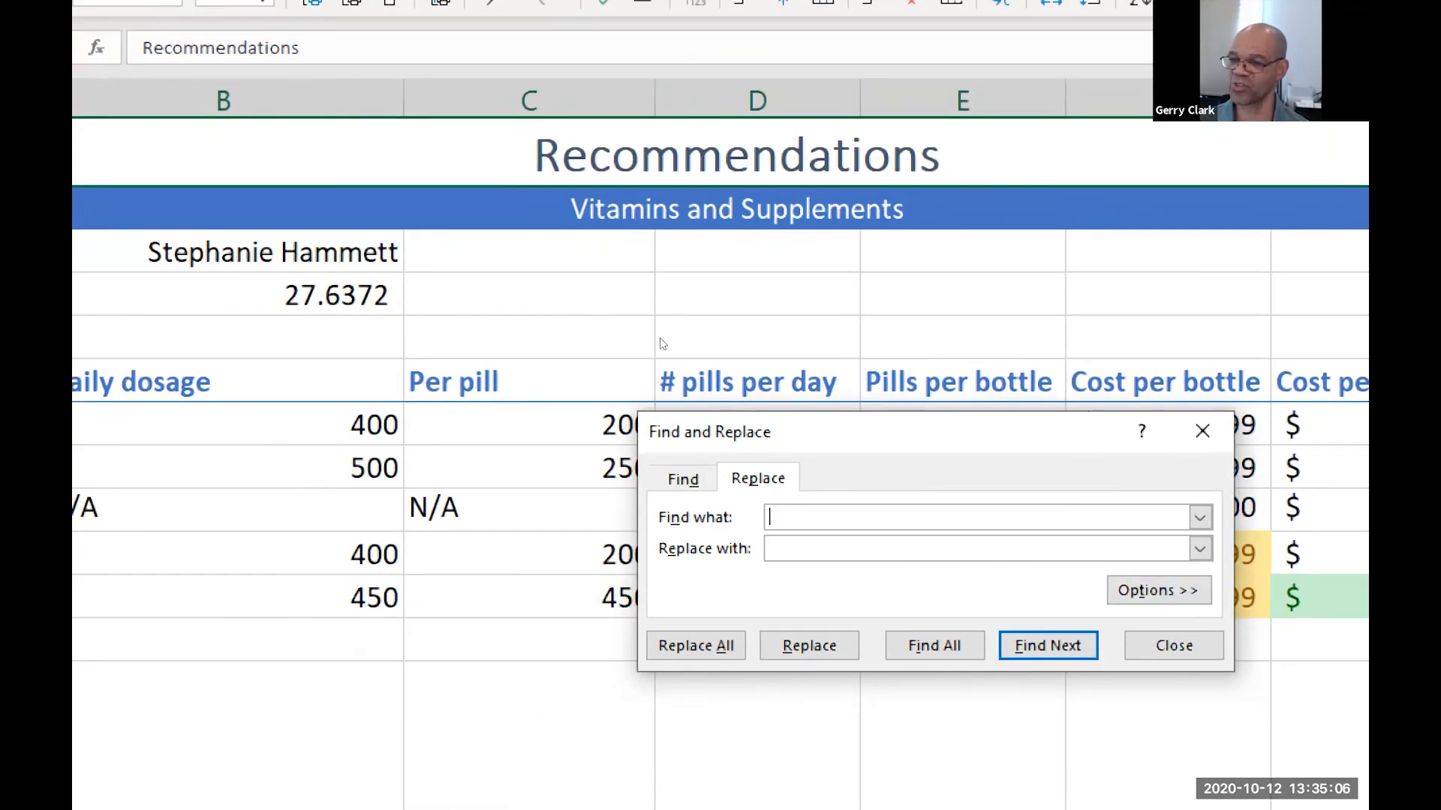
left_click_drag(817, 431, 433, 213)
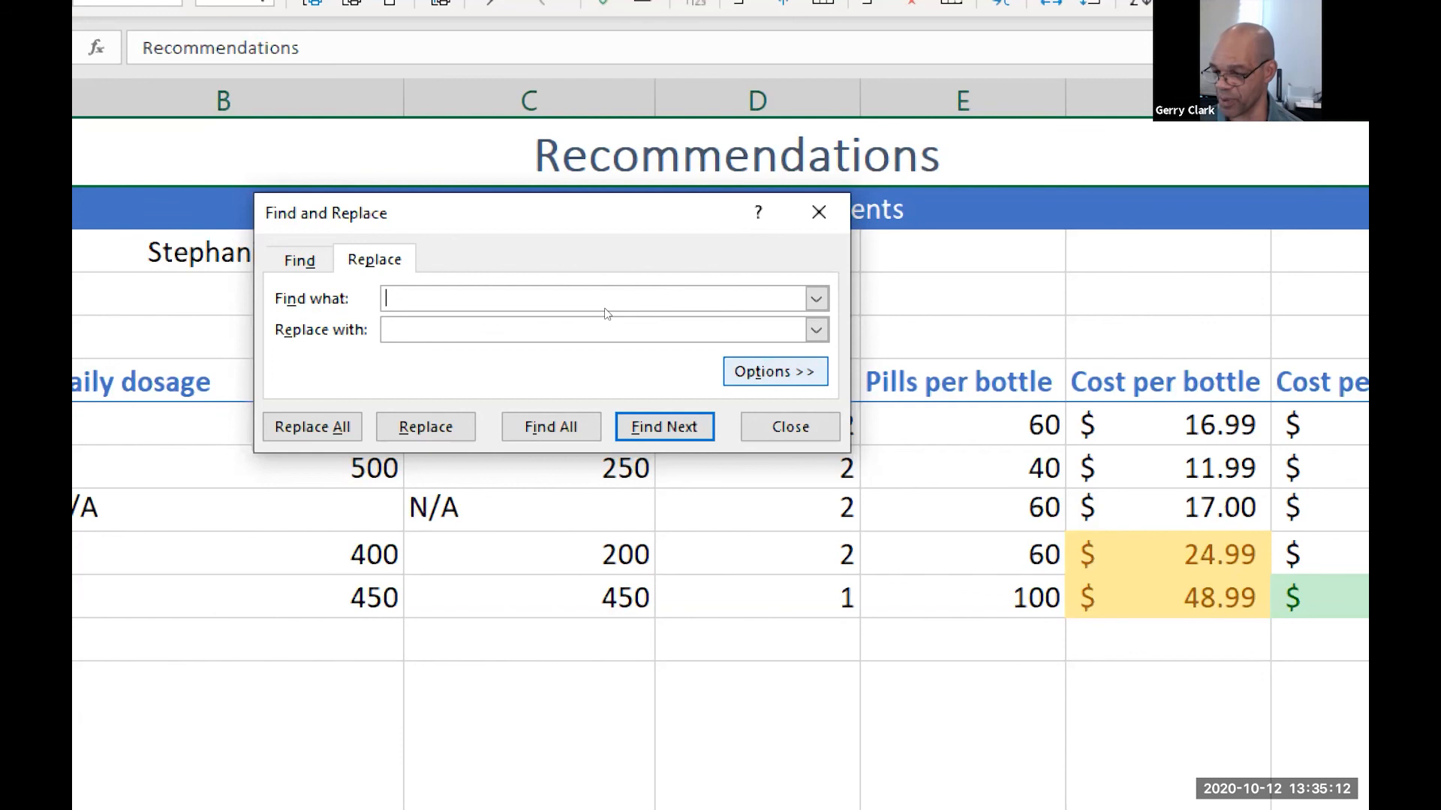
key("alt+t")
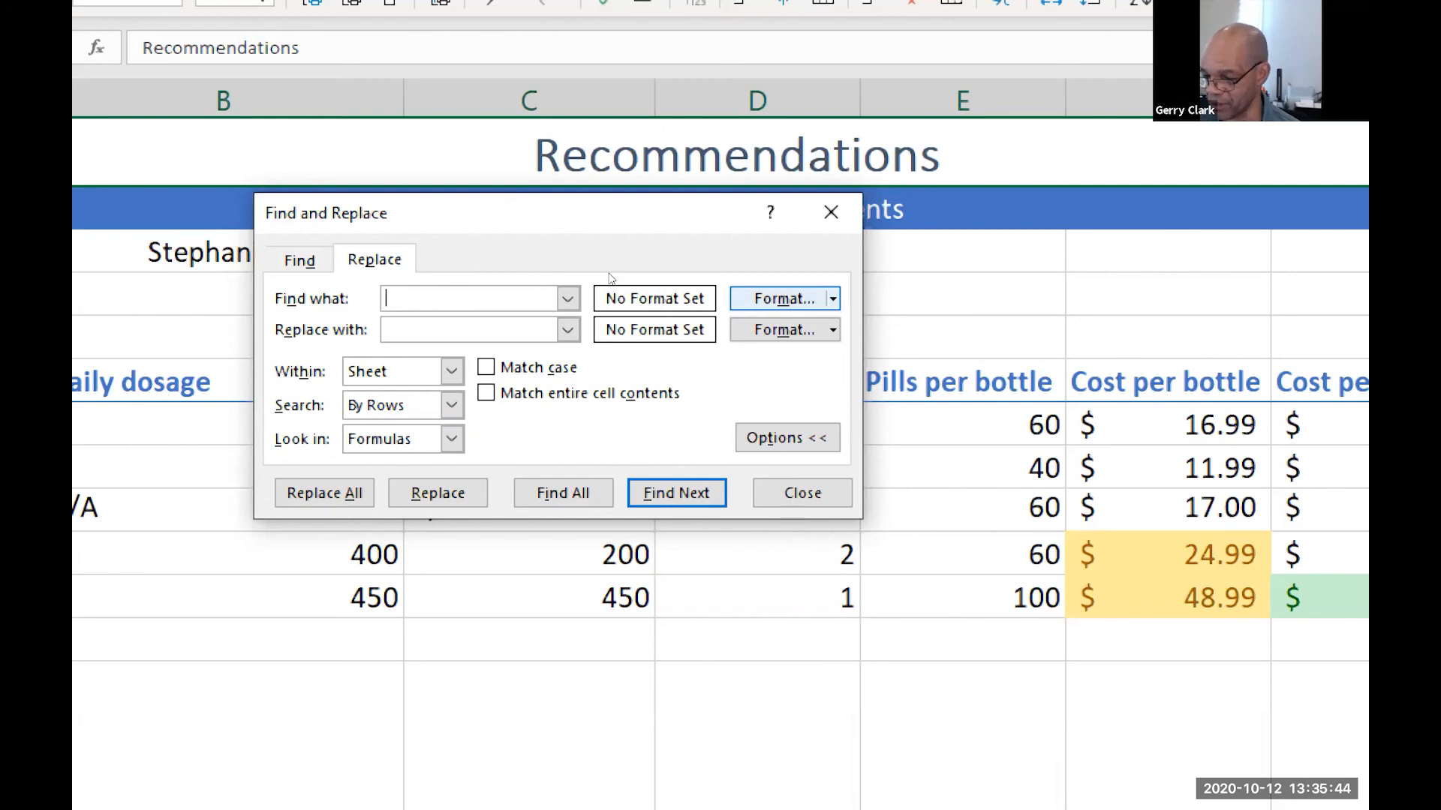
Set the format to find to Accounting with 4 decimal places and the $ symbol
key("space")
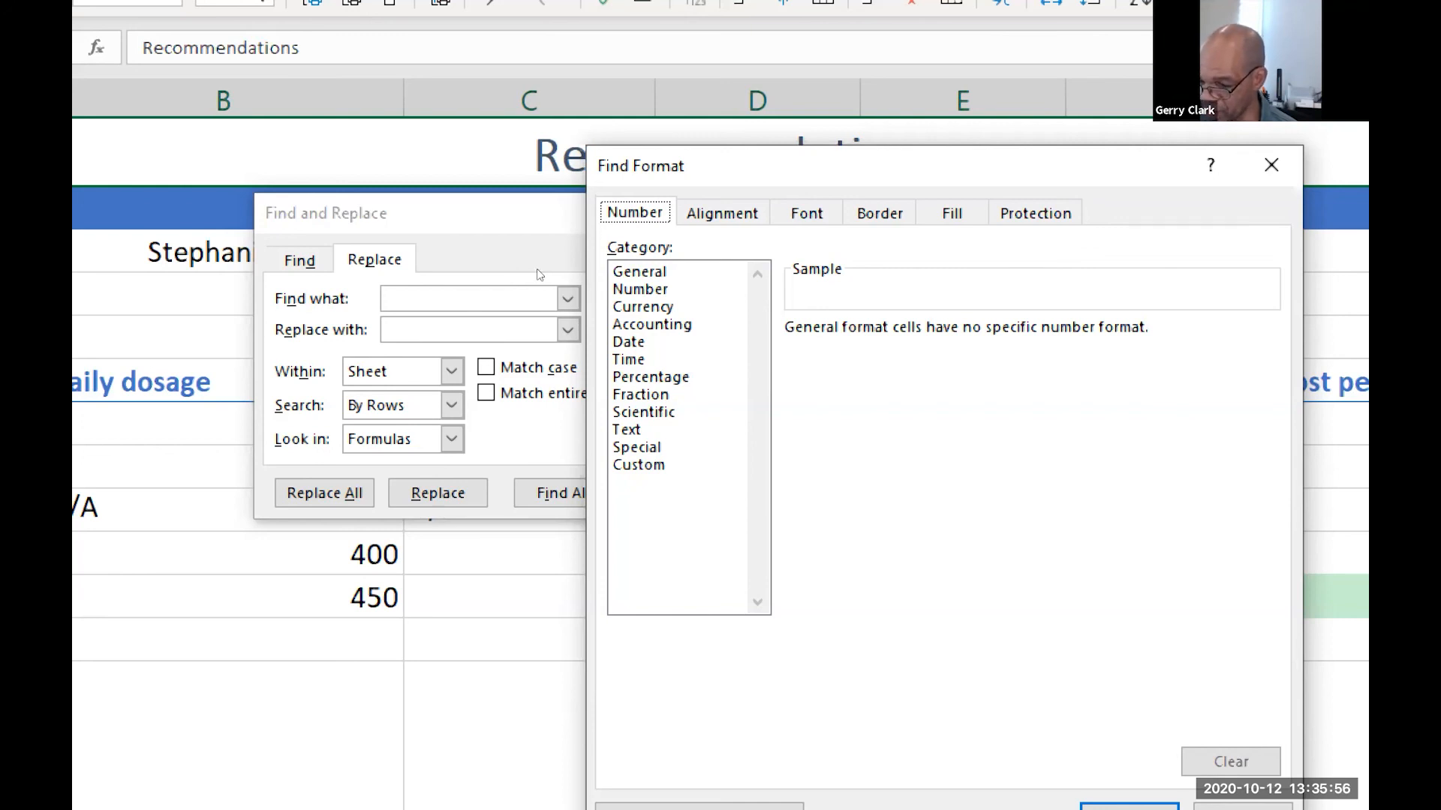
key("Tab")
key("Down")
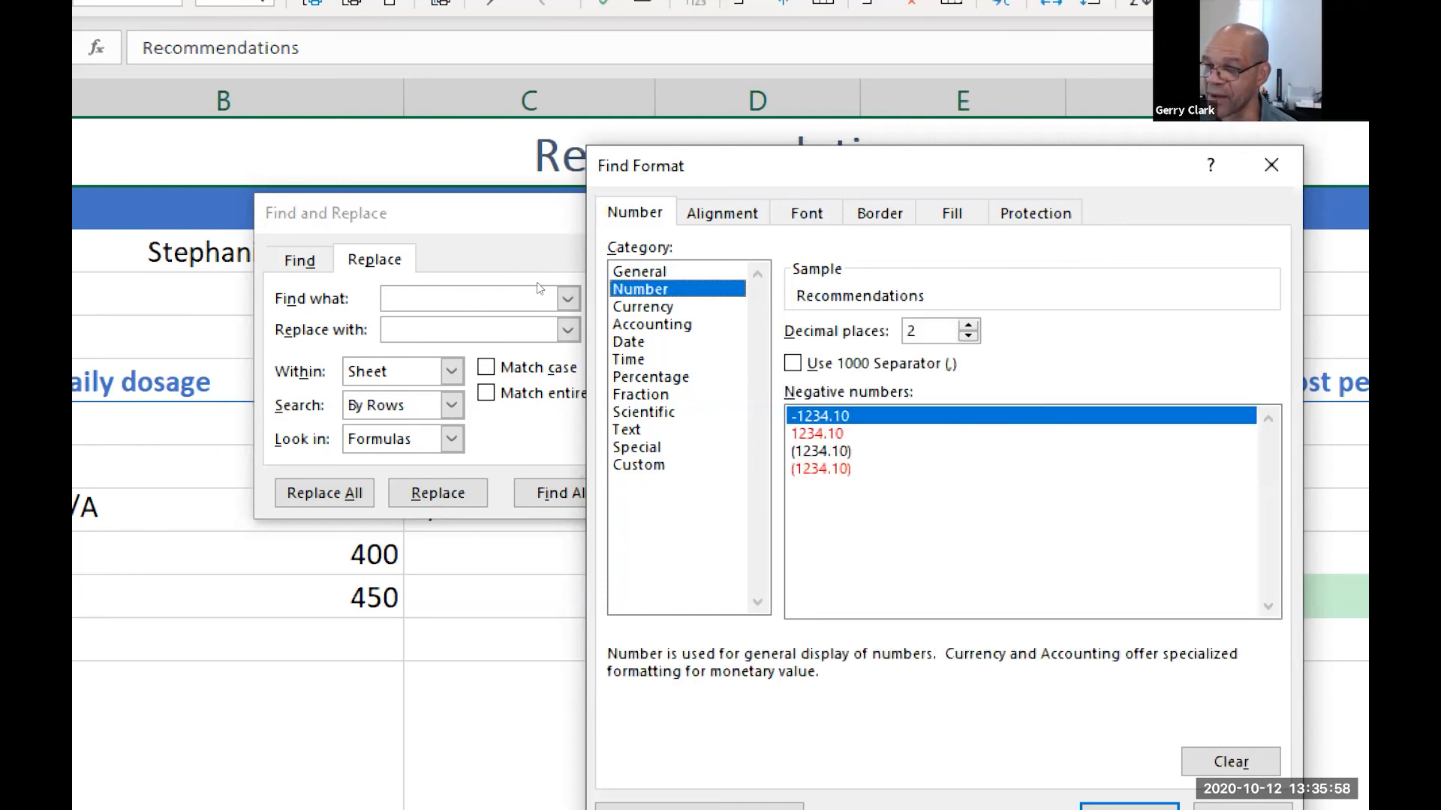
key("Down")
key("Down")
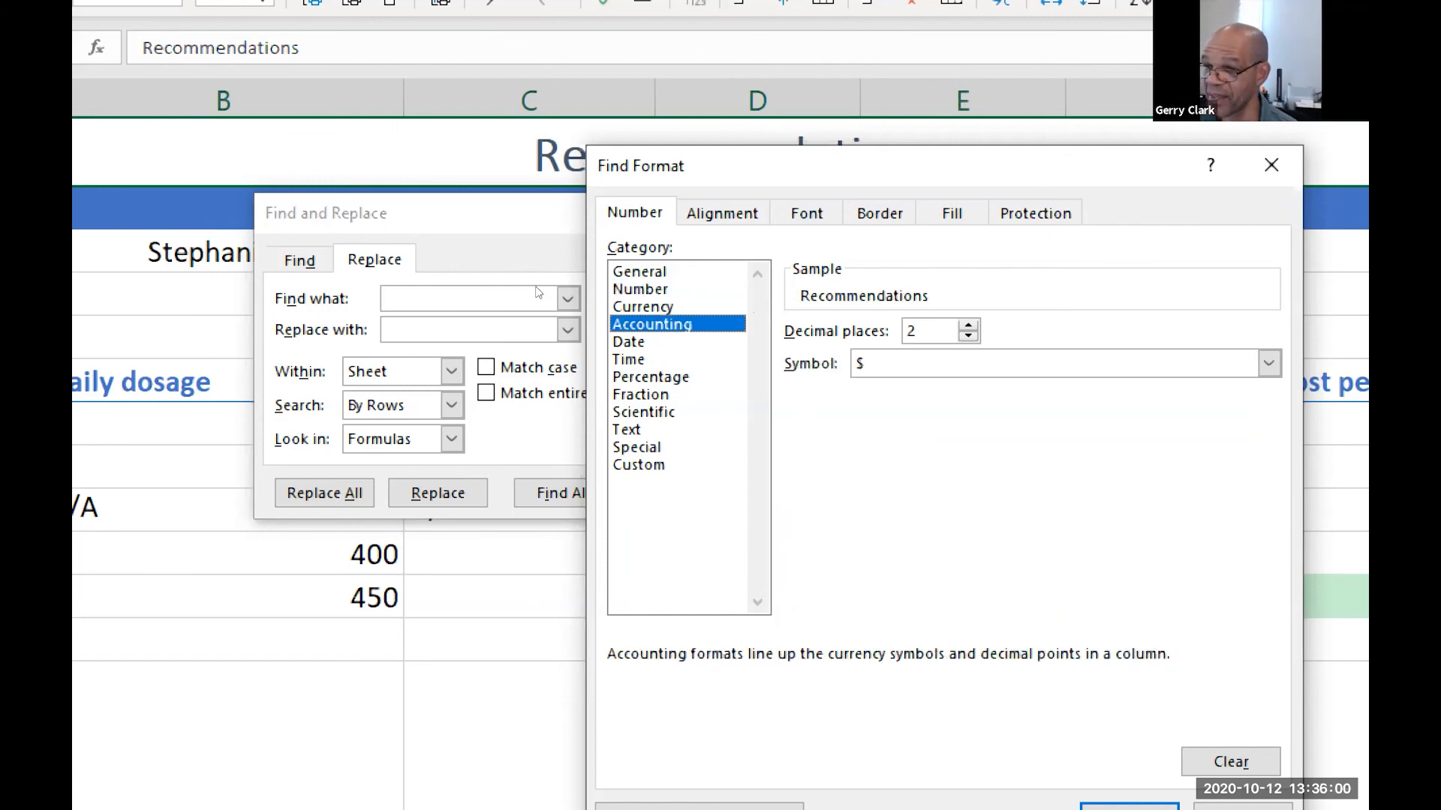
key("Tab")
type("3")
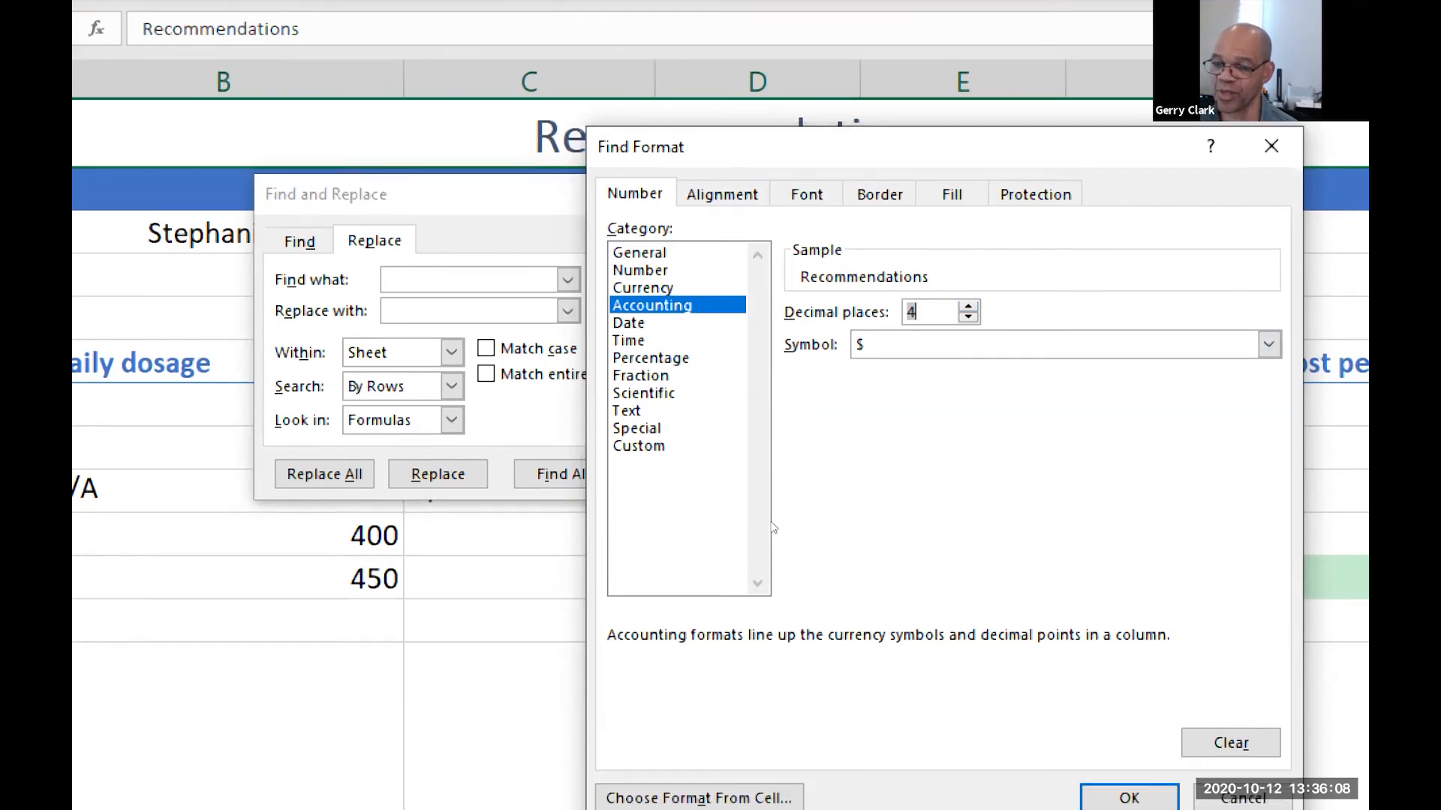
key("Return")
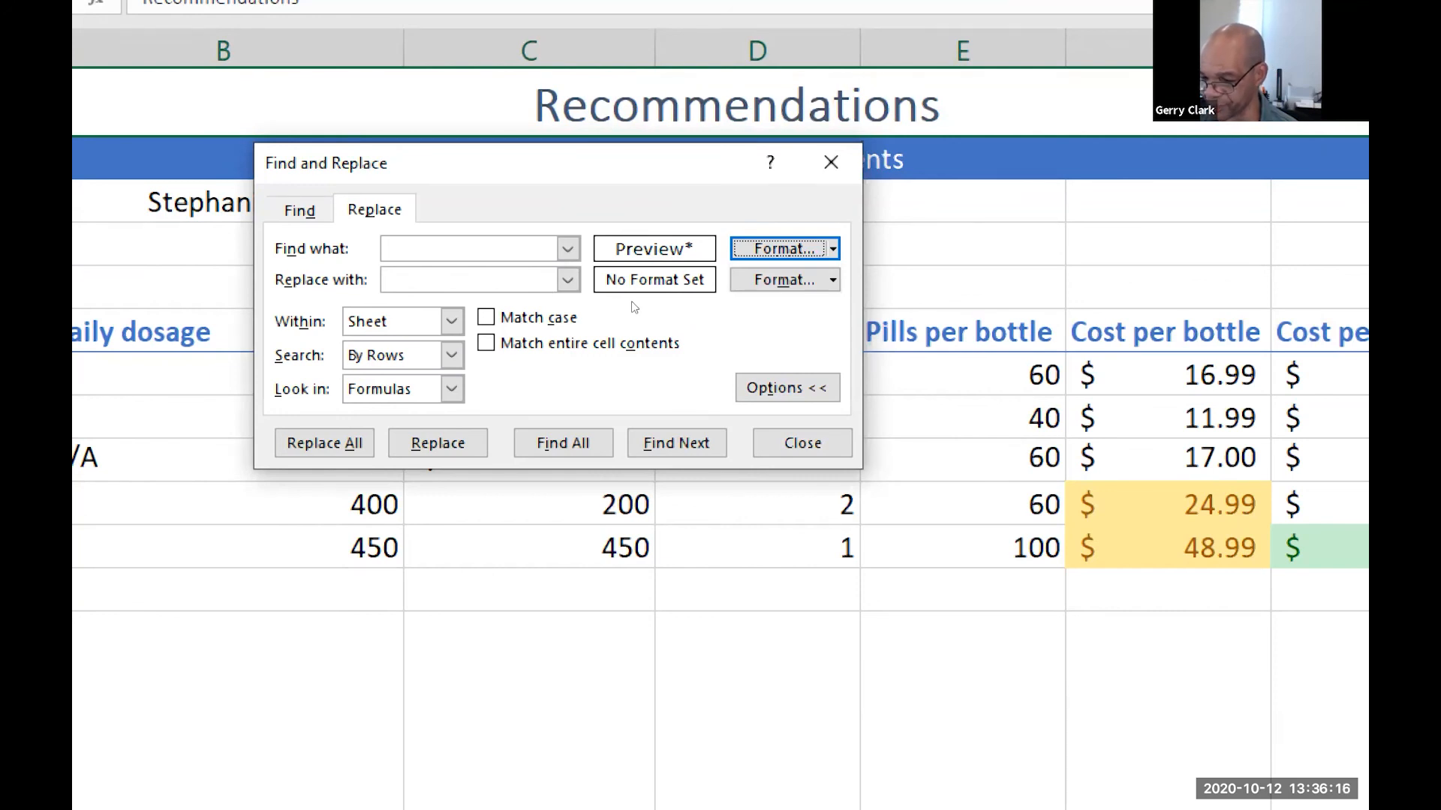
Set the replacement format to Accounting with 2 decimal places and the $ symbol
left_click(832, 280)
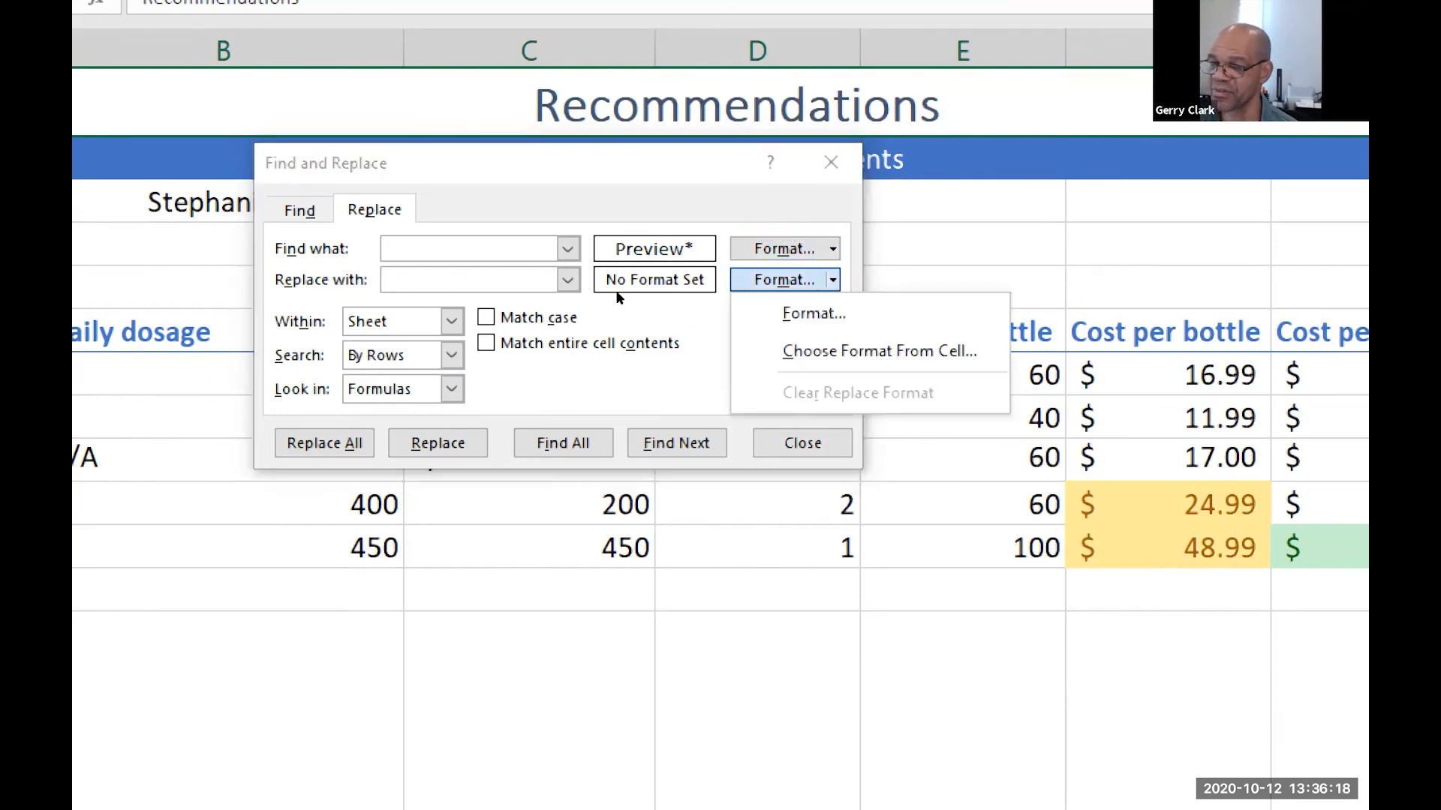
left_click(814, 314)
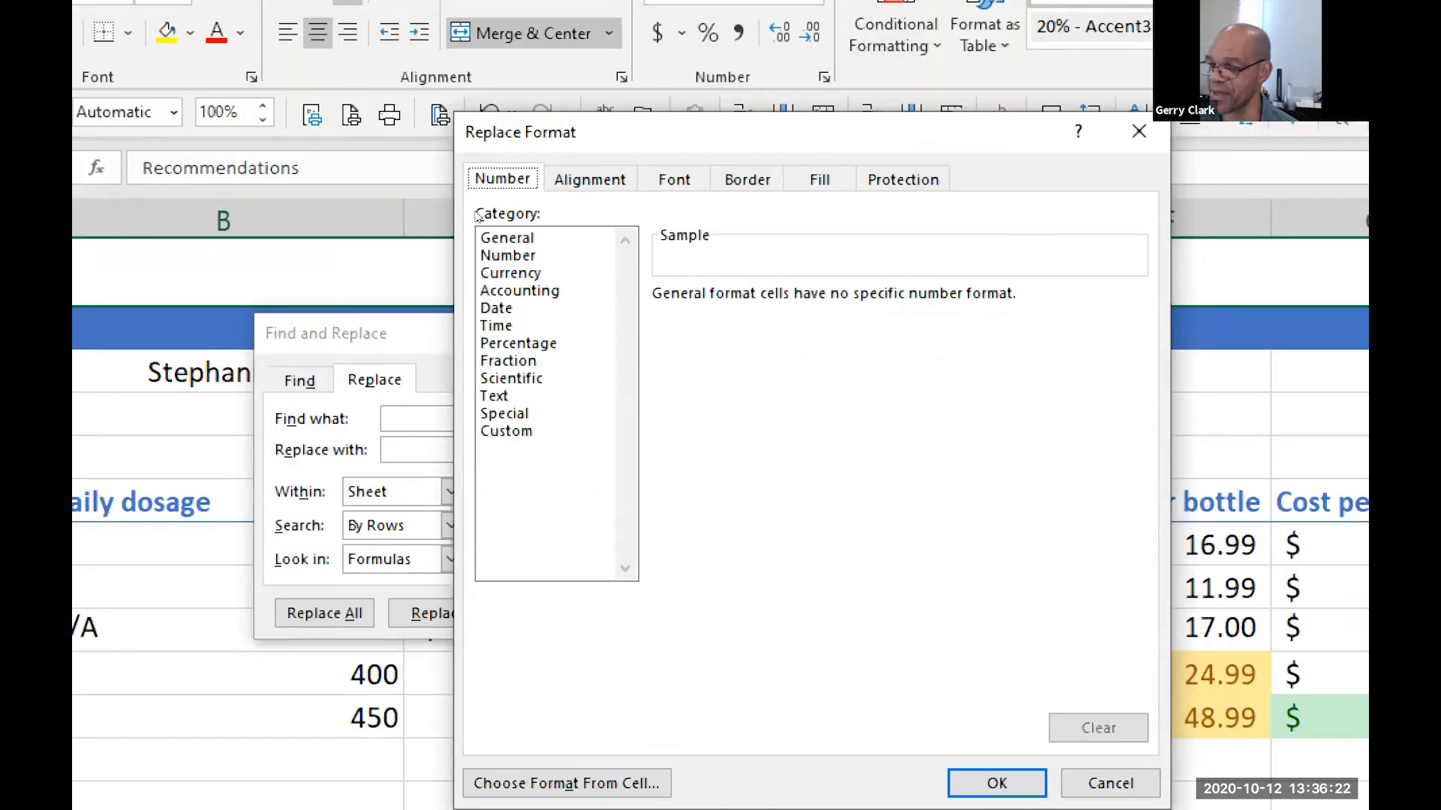
left_click(519, 290)
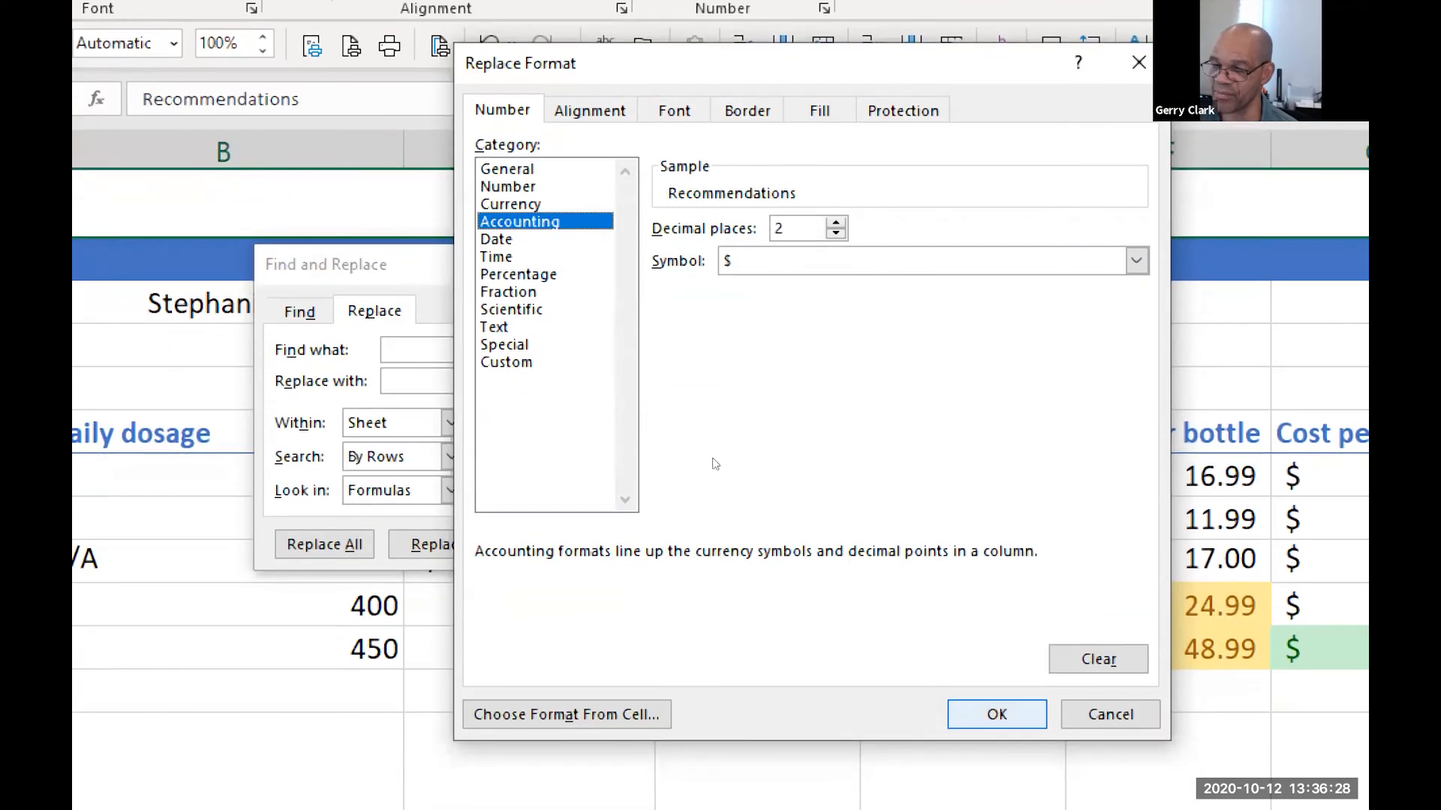
key("Return")
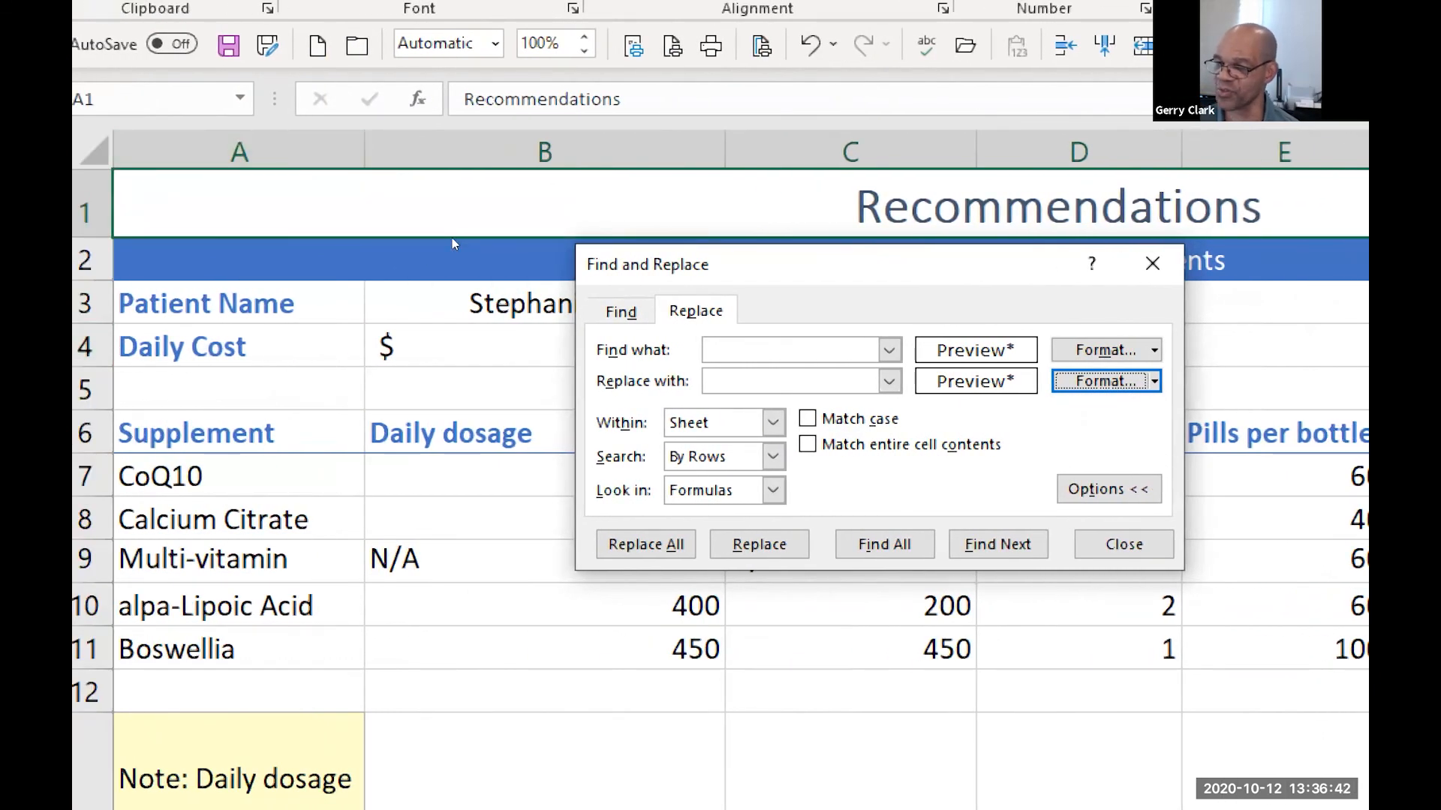
Replace all matching four-decimal Accounting formats on the sheet and close Find and Replace
left_click_drag(1000, 264, 742, 398)
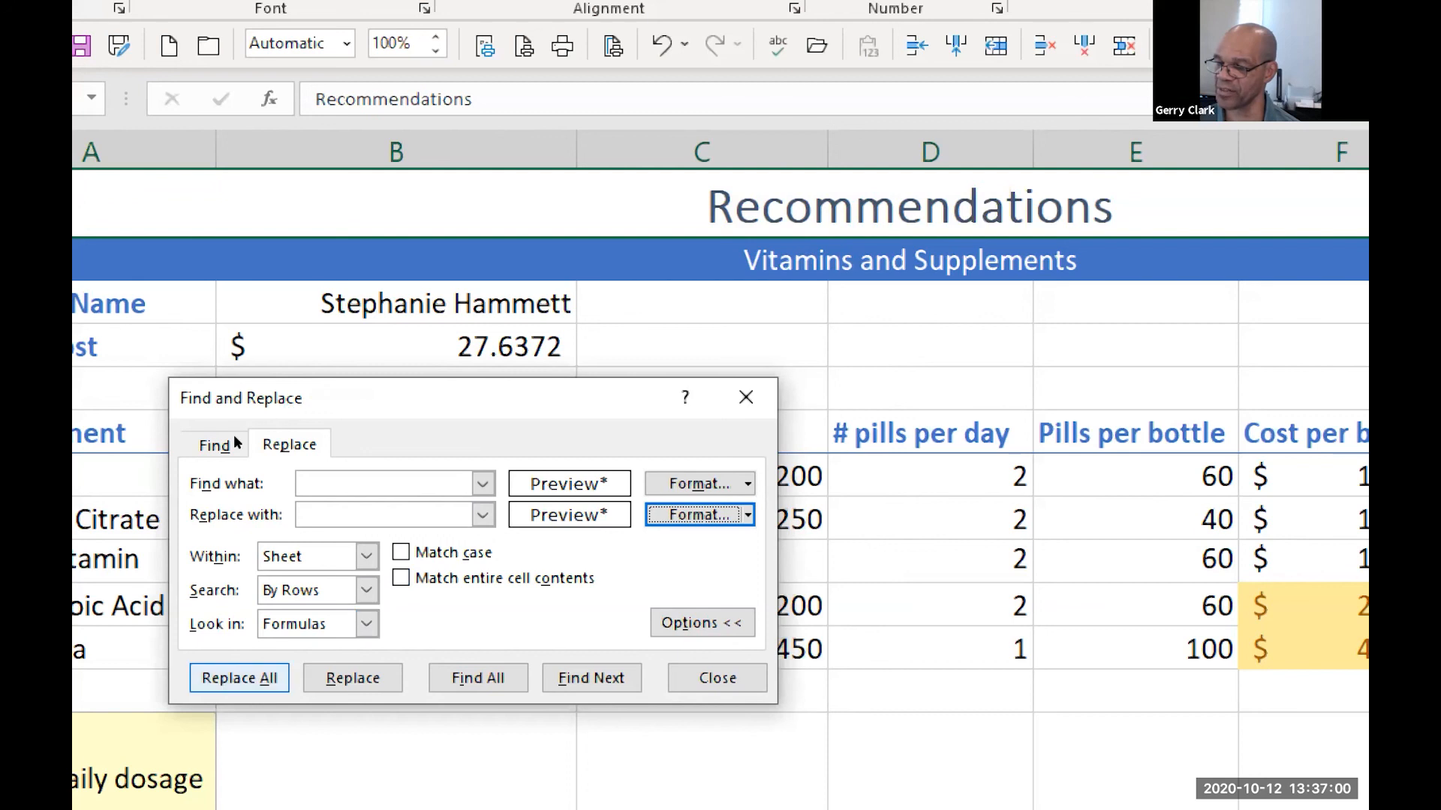
key("Return")
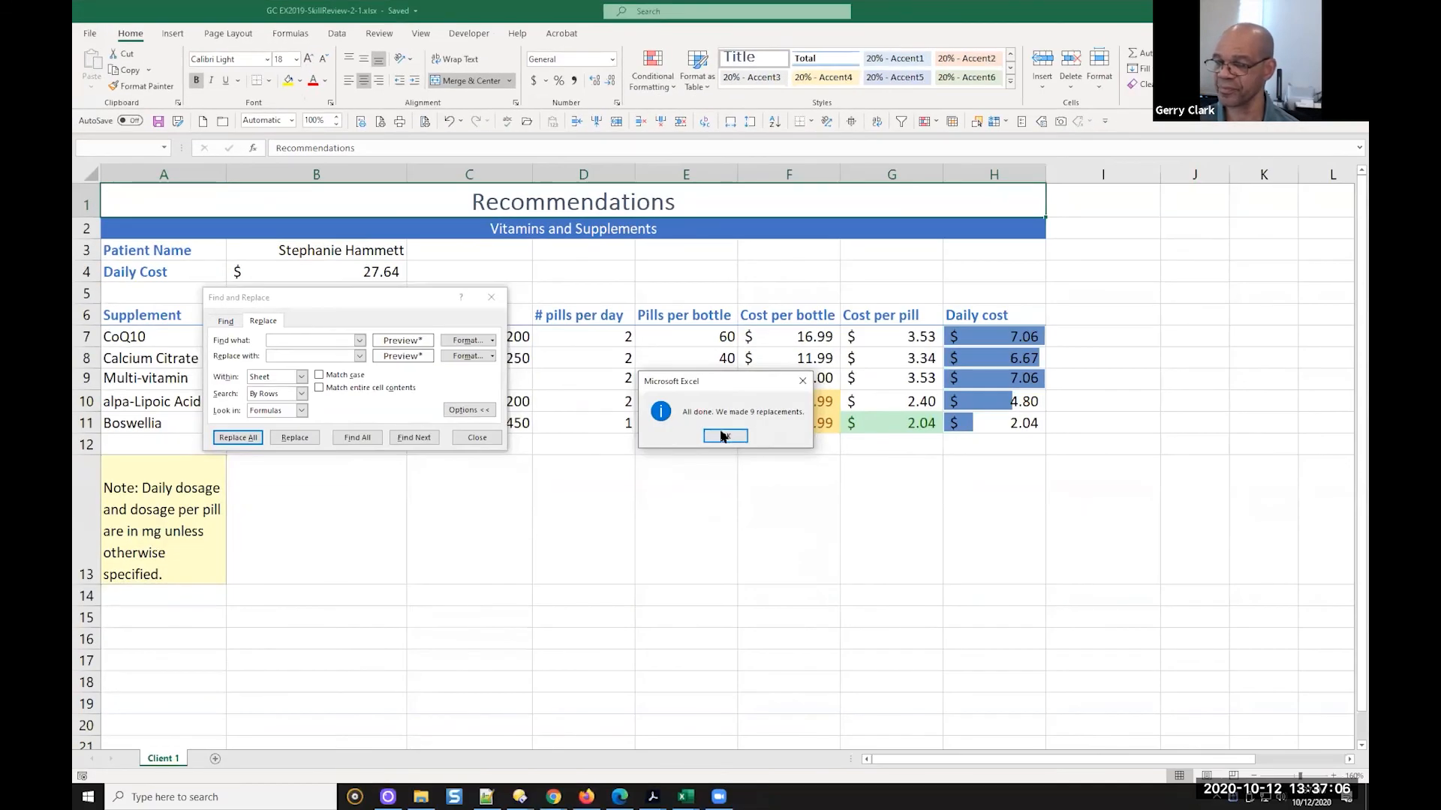
left_click(723, 438)
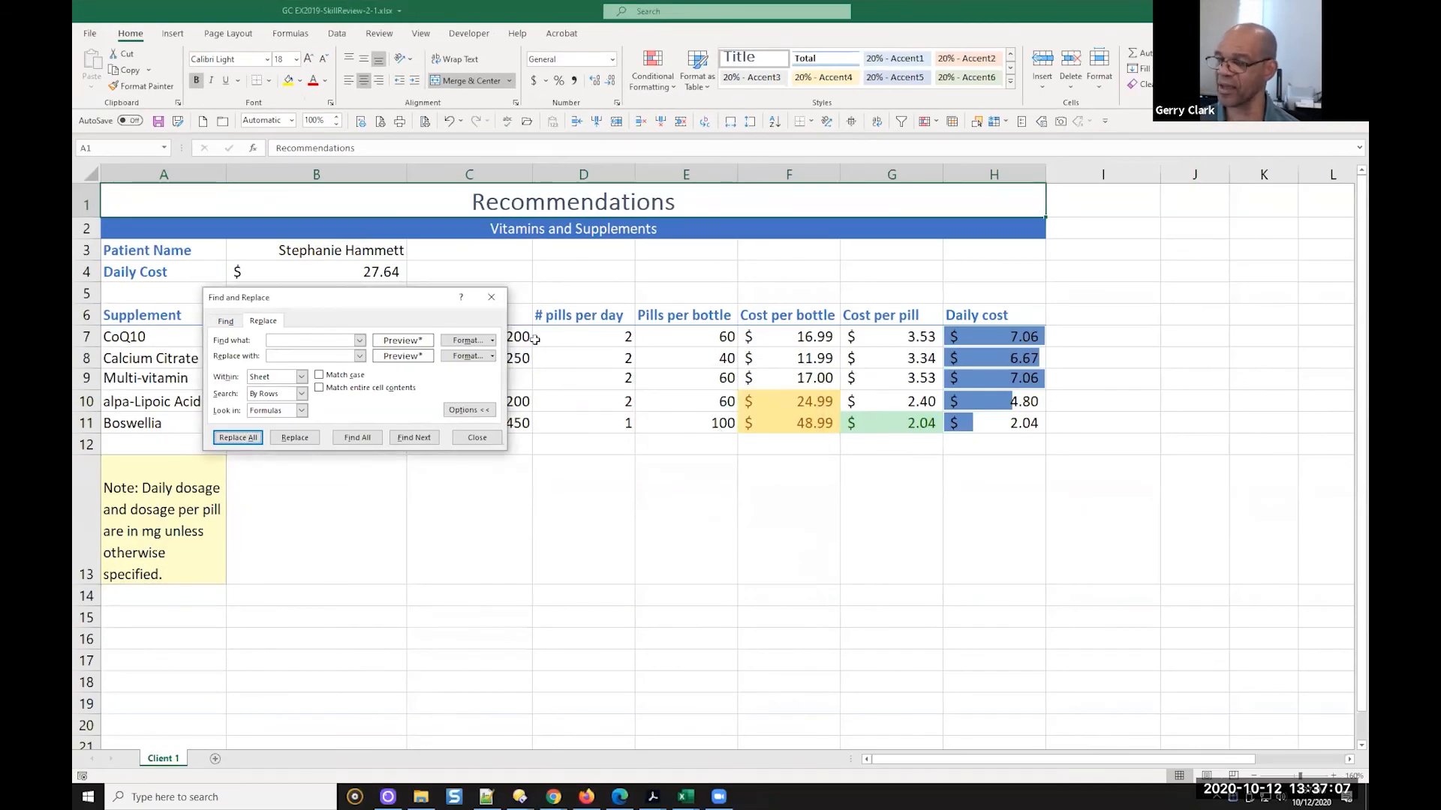
left_click(491, 297)
Check the number formats of the Daily Cost cell and the Cost per bottle cells F7 to F11, and save the workbook
left_click(389, 276)
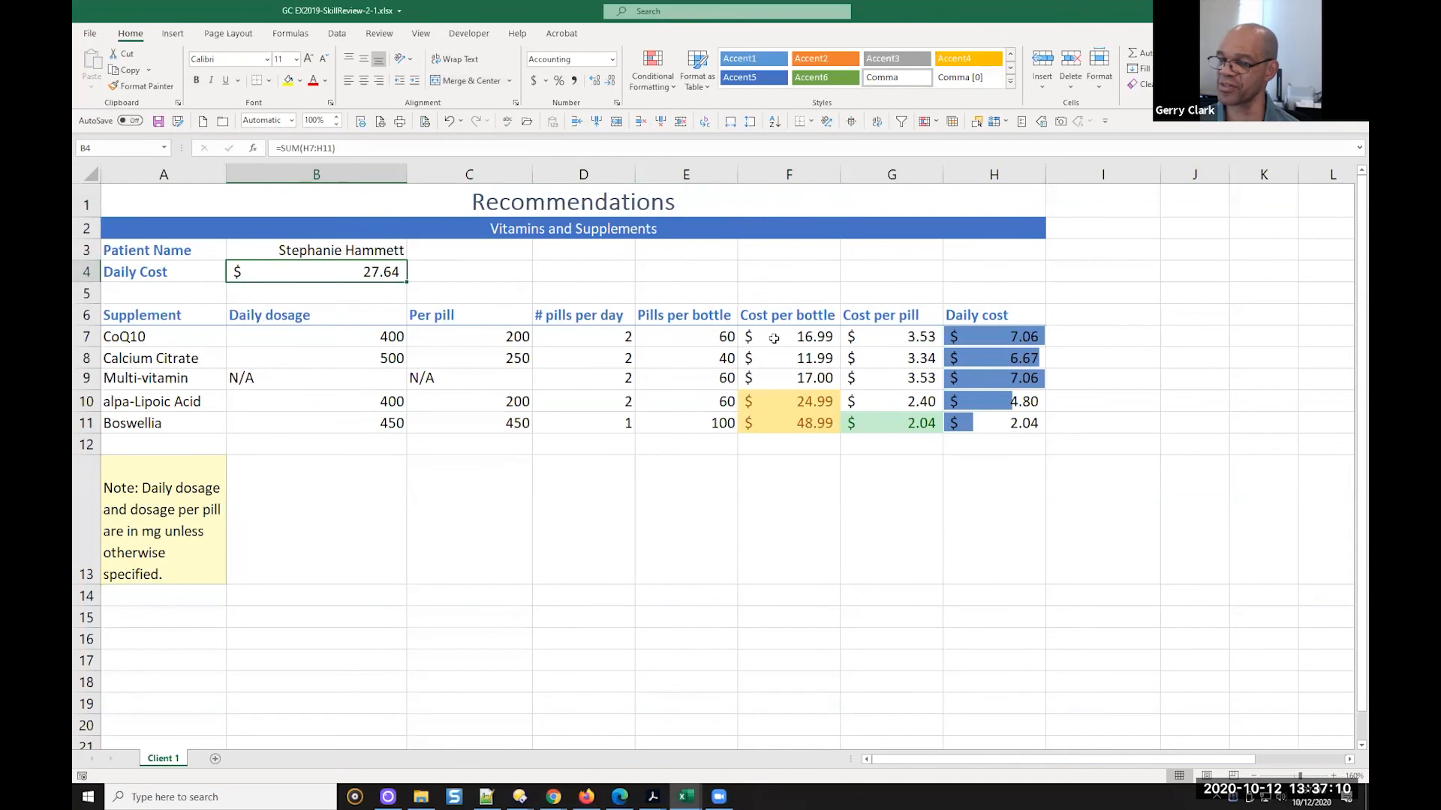
left_click(775, 339)
left_click(785, 358)
left_click(792, 381)
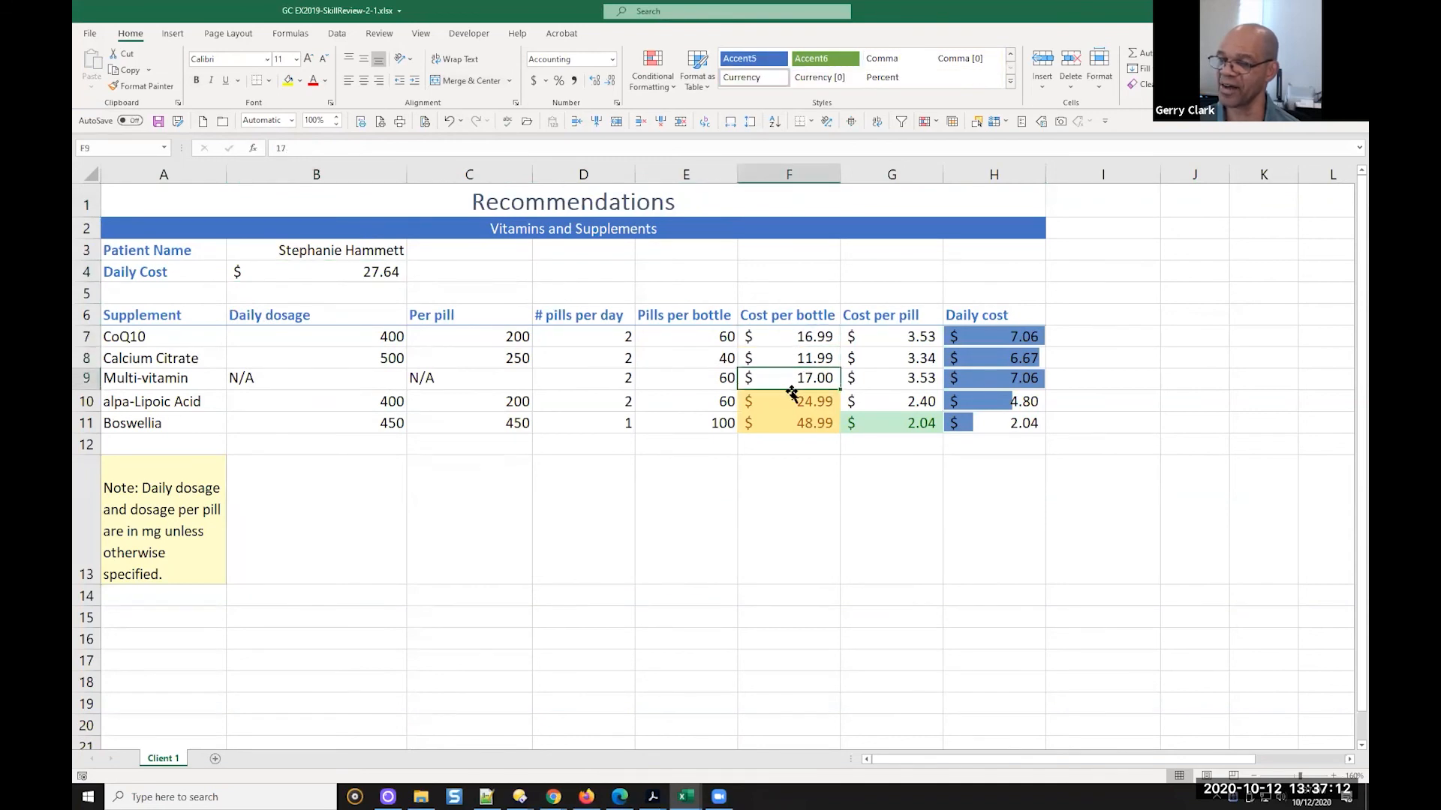
left_click(800, 406)
left_click(800, 427)
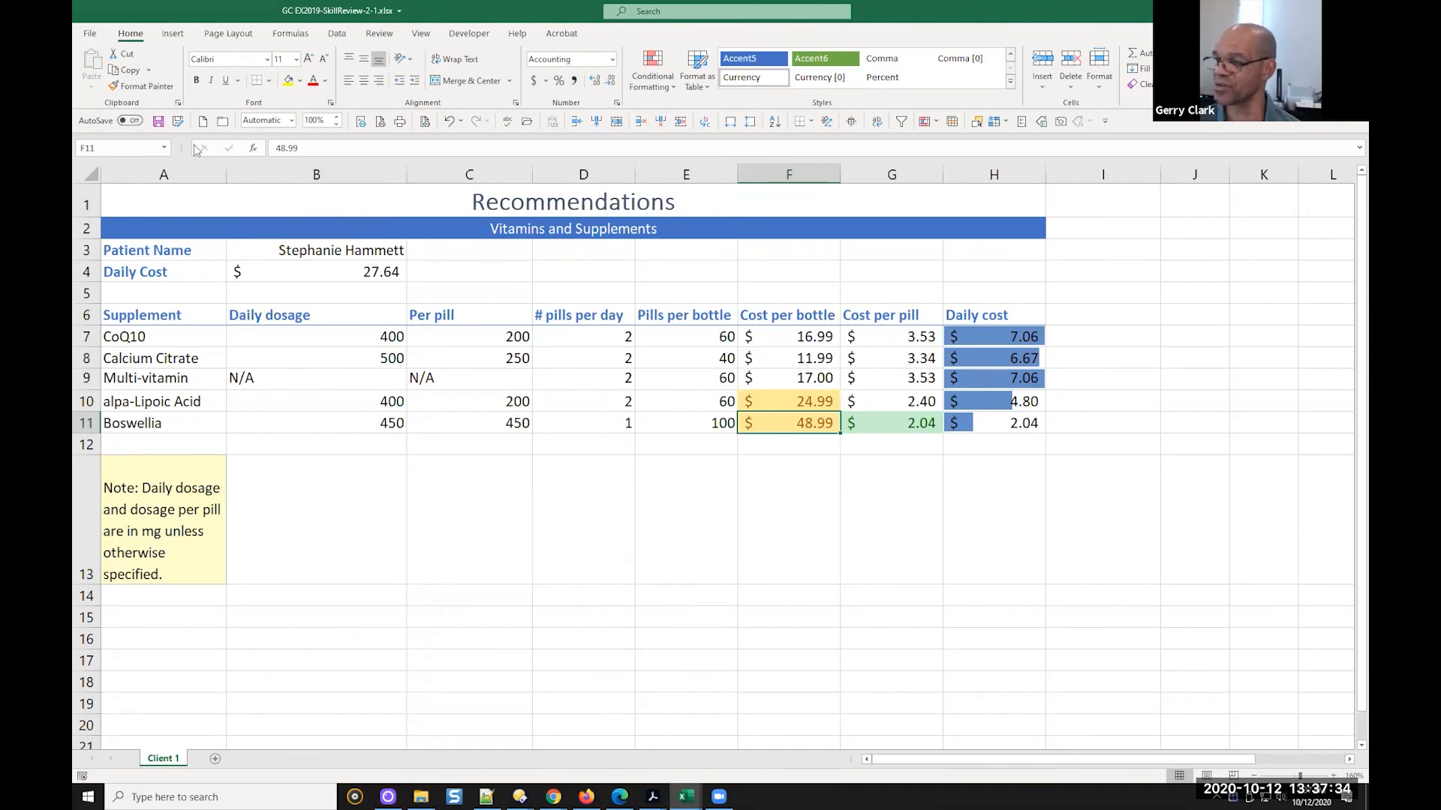
left_click(159, 124)
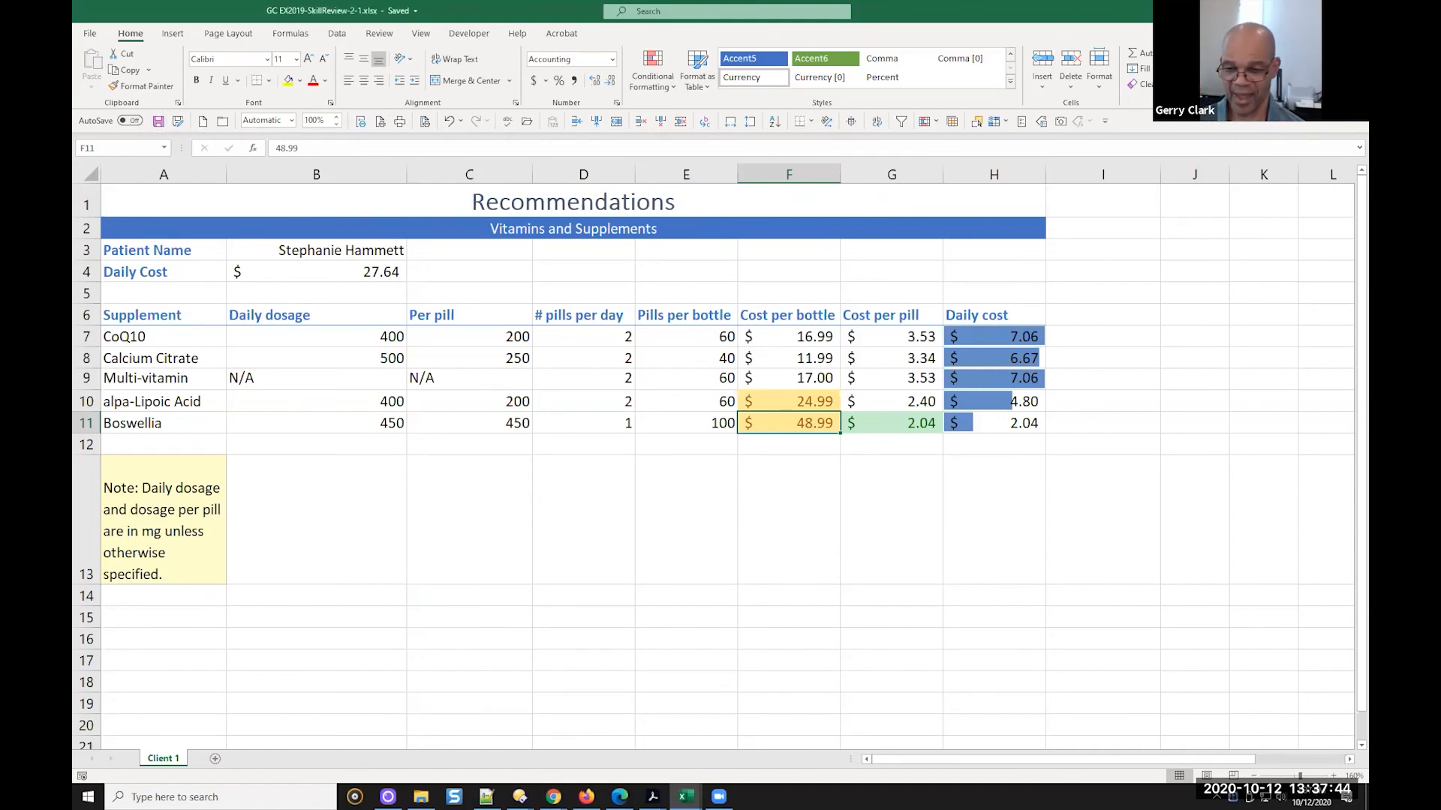